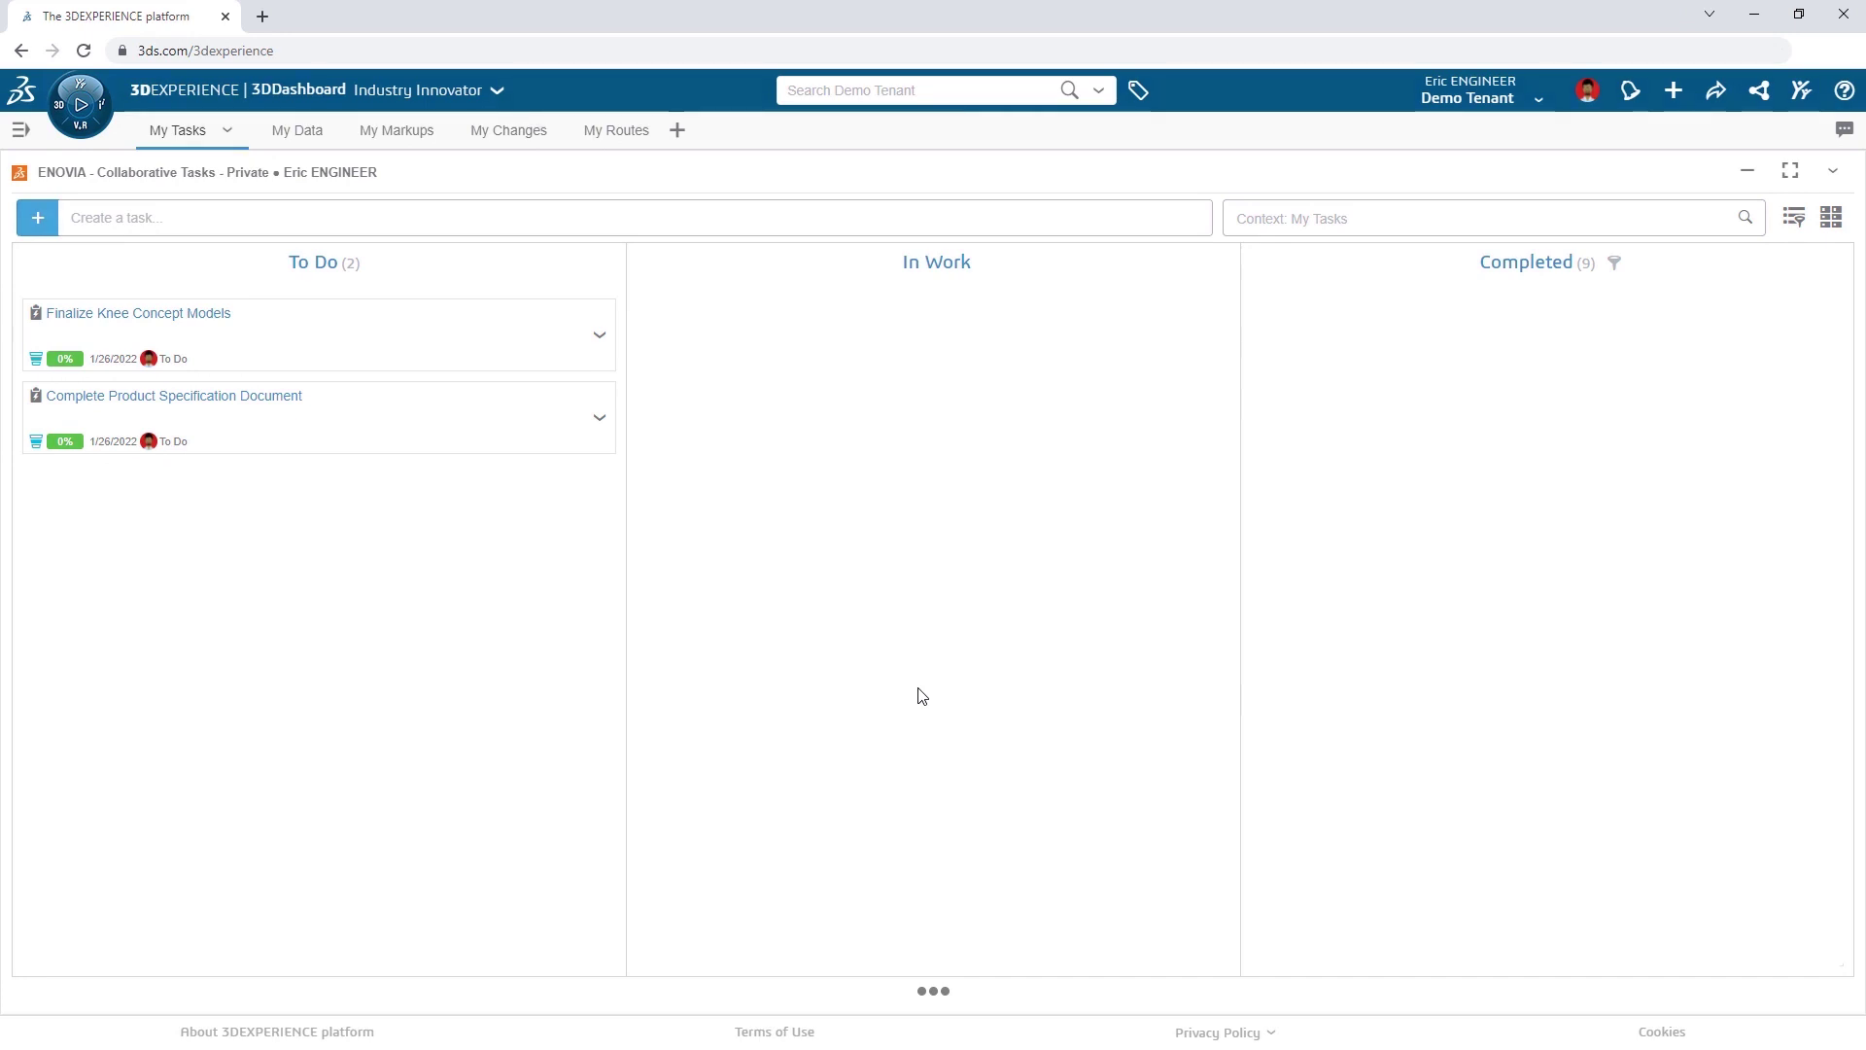
- Review both To Do tasks, then move Complete Product Specification Document into In Work
click(423, 350)
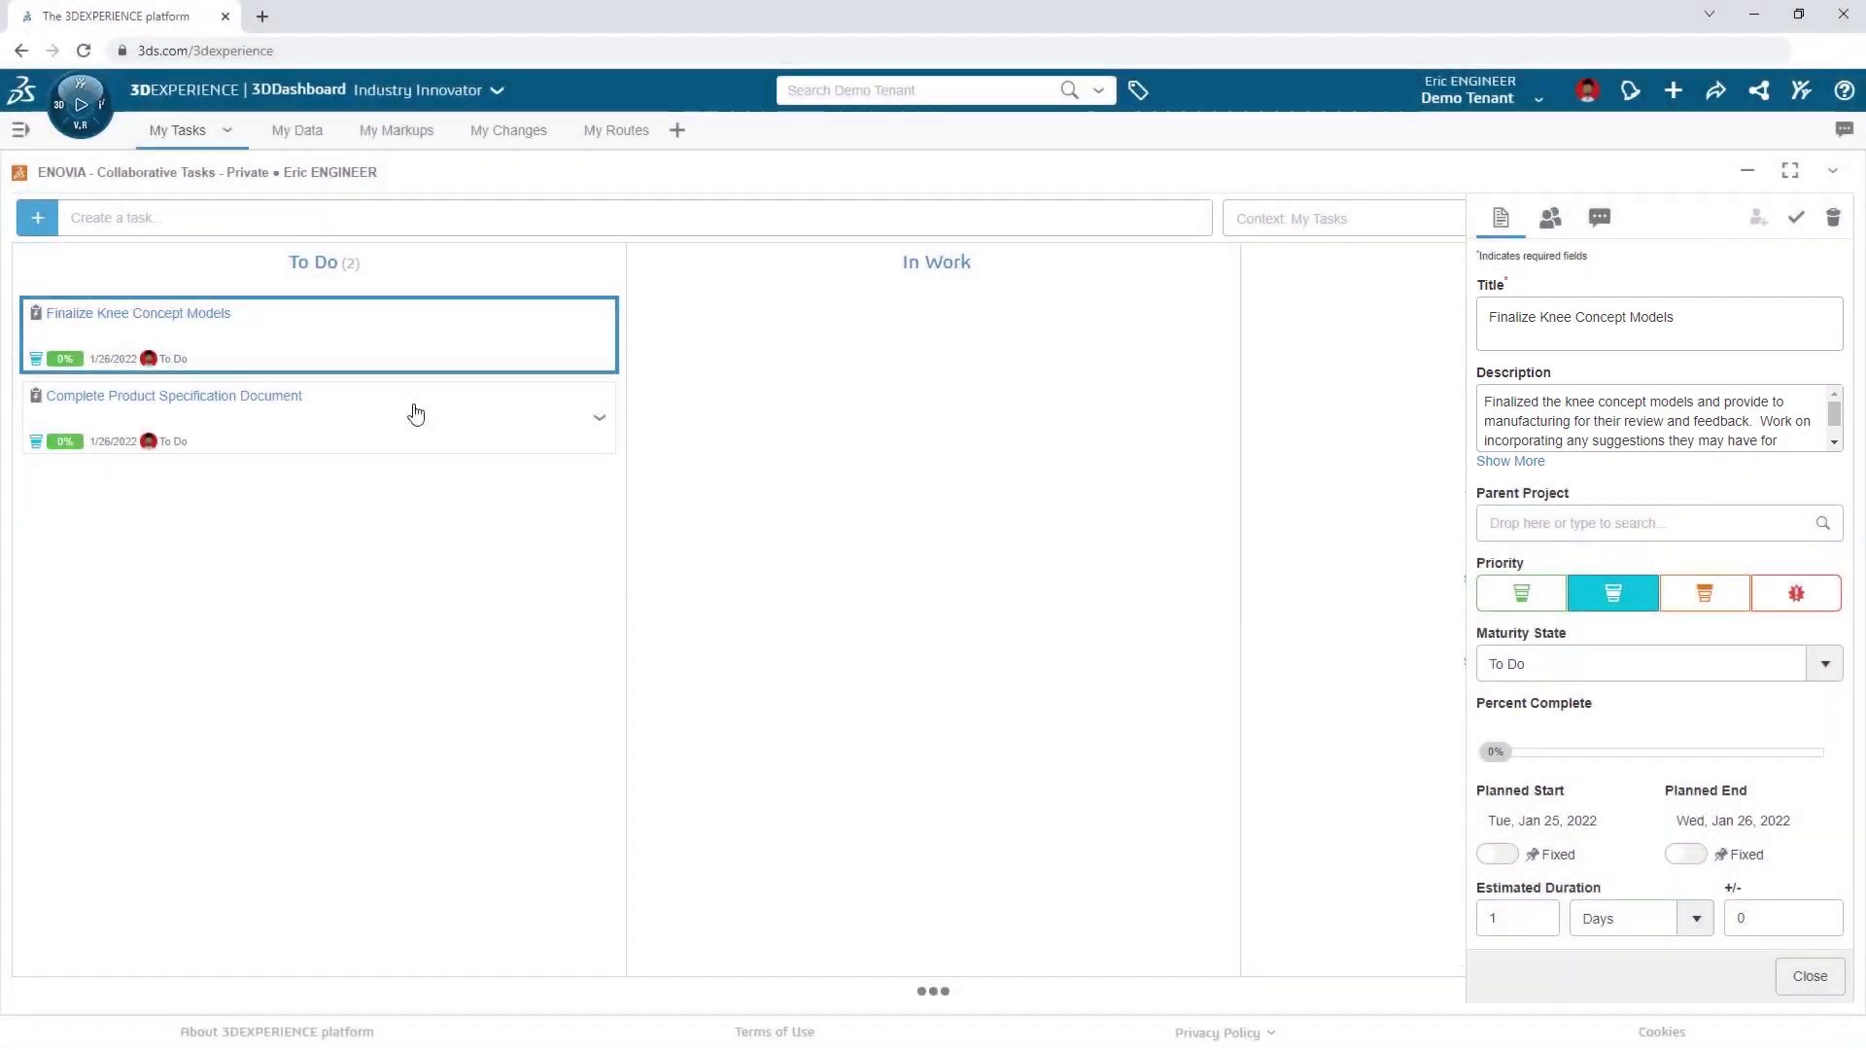
click(416, 415)
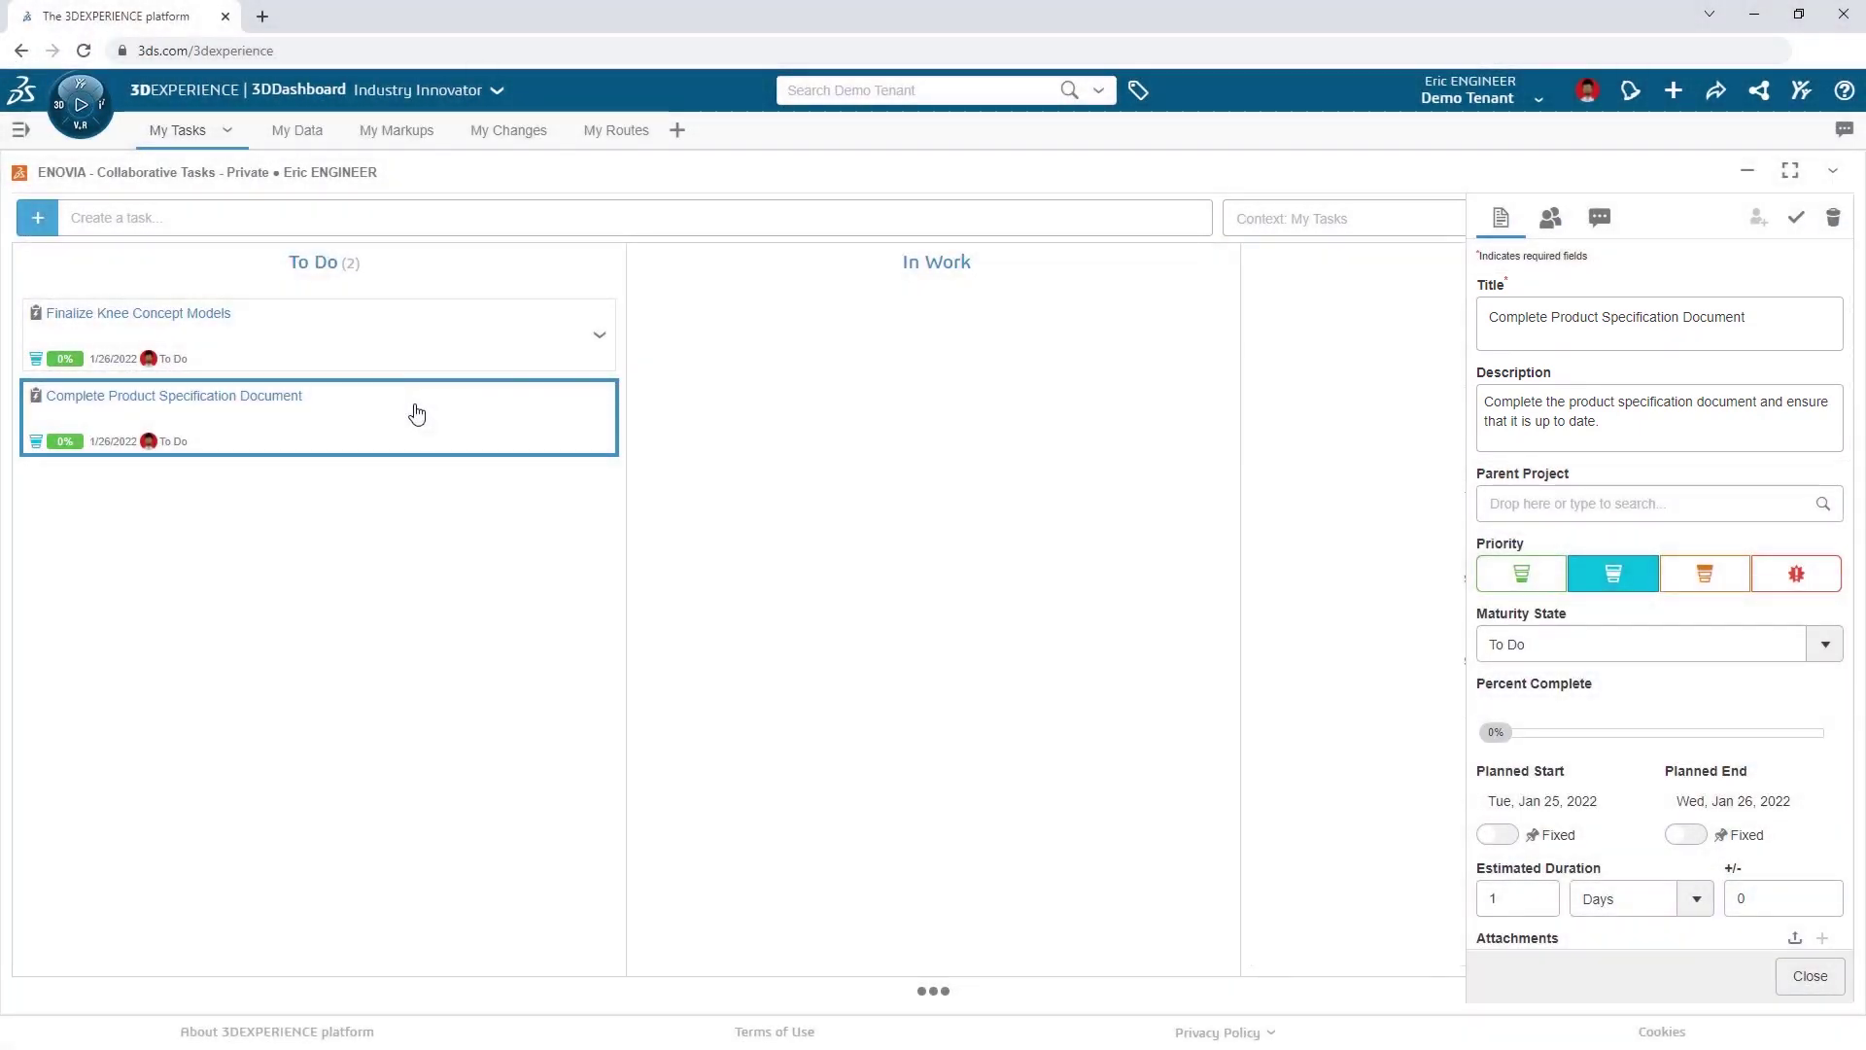
drag(416, 414, 934, 410)
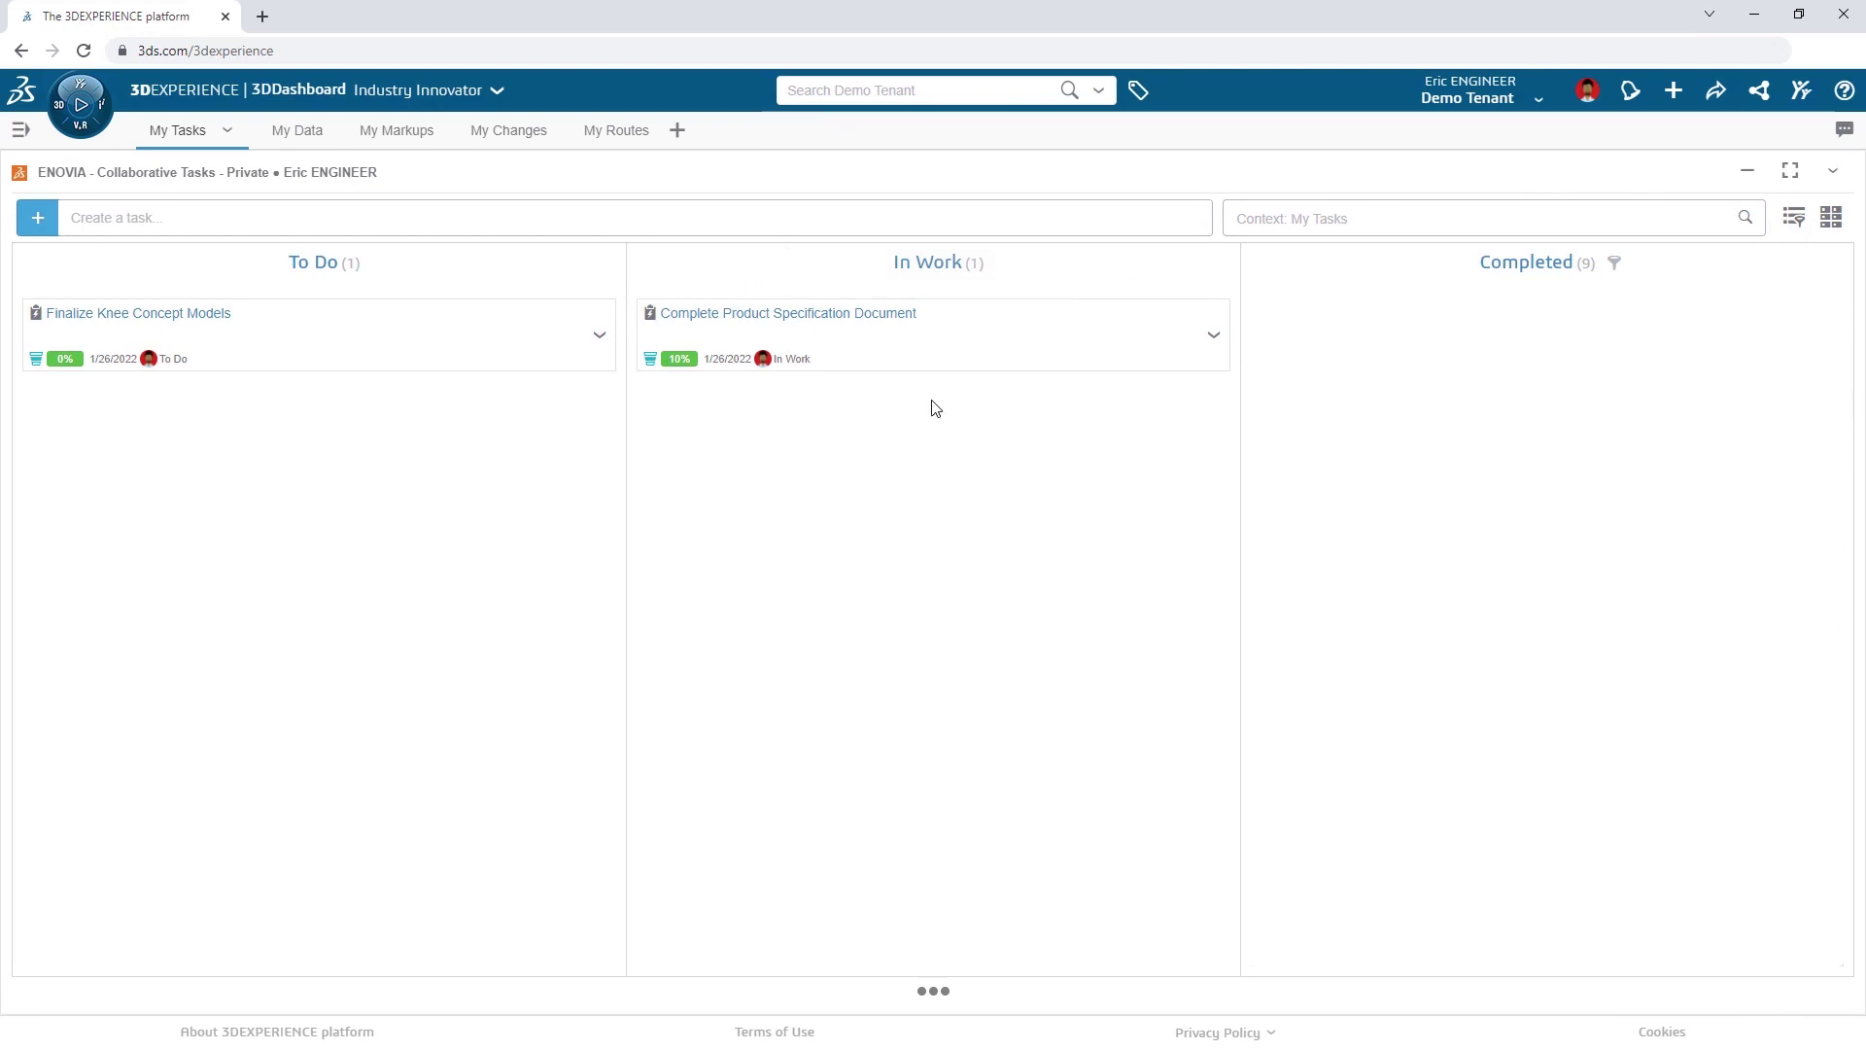
- Open Project 1000 in My Data and load the VF2 Foot assembly into 3DPlay
click(293, 147)
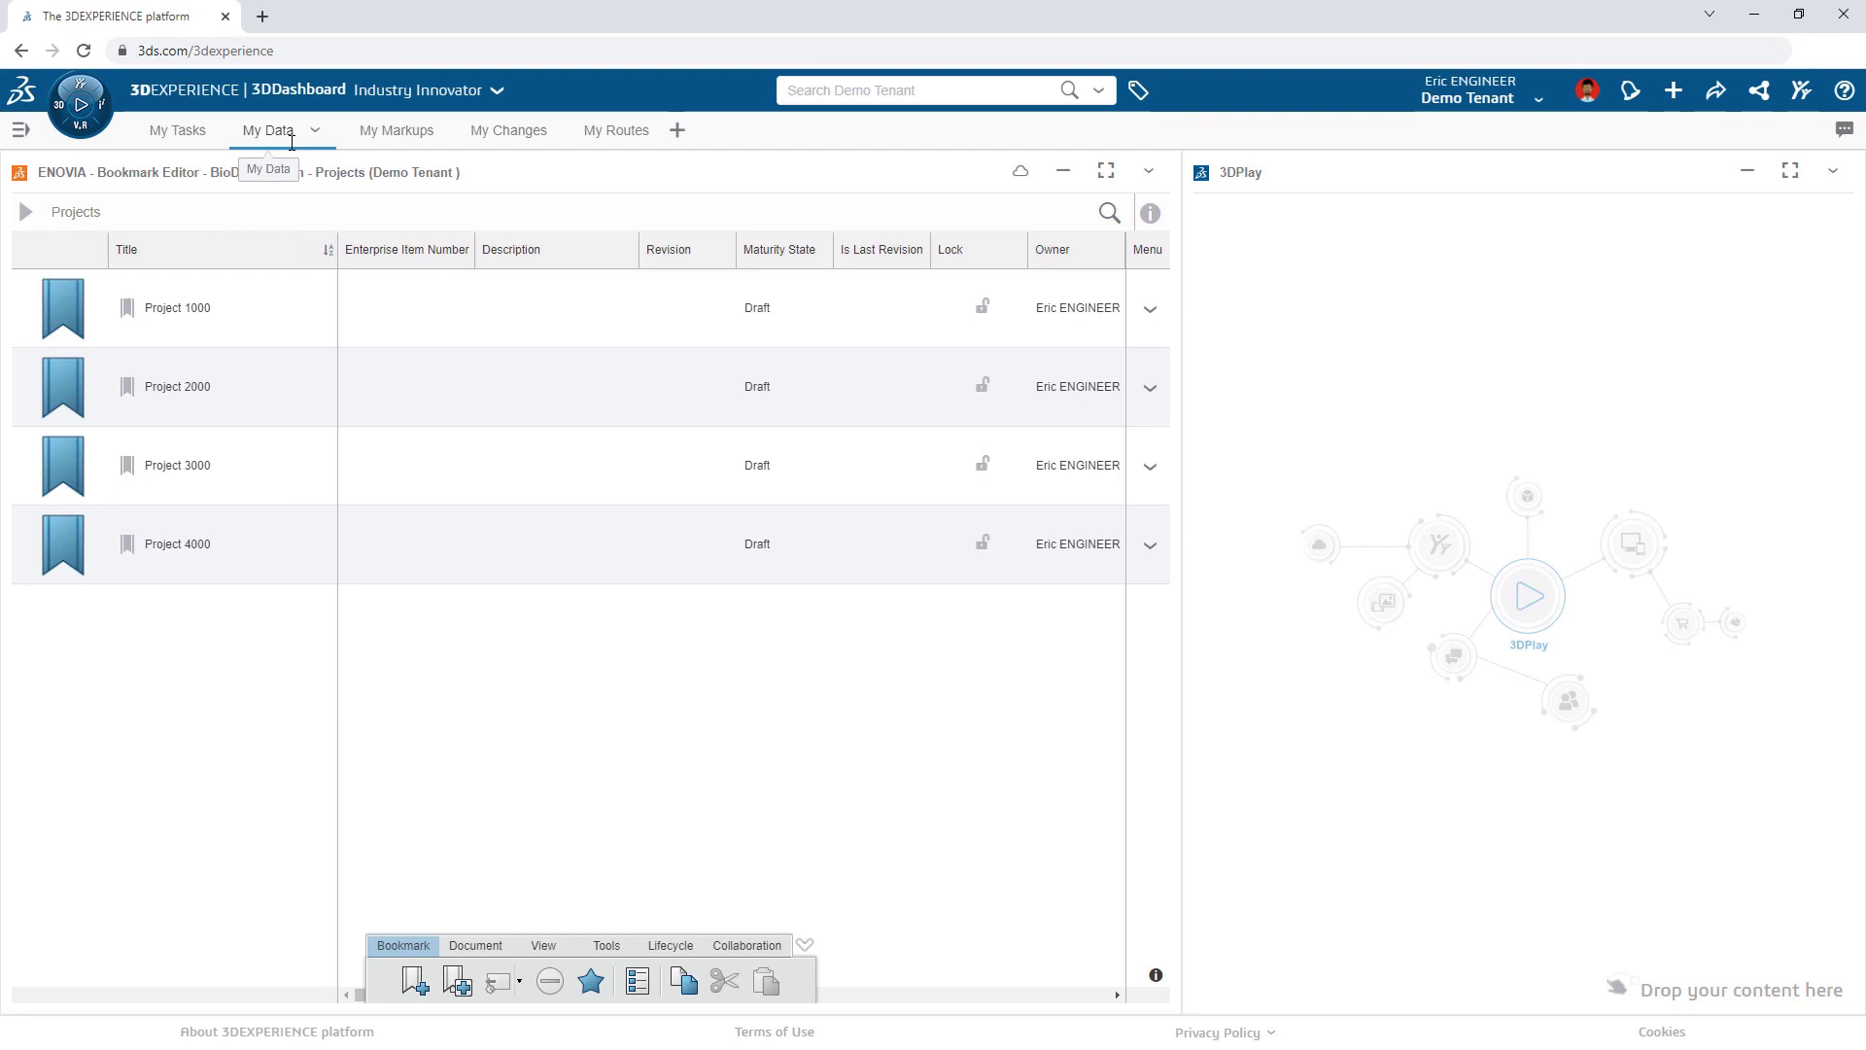
double_click(199, 301)
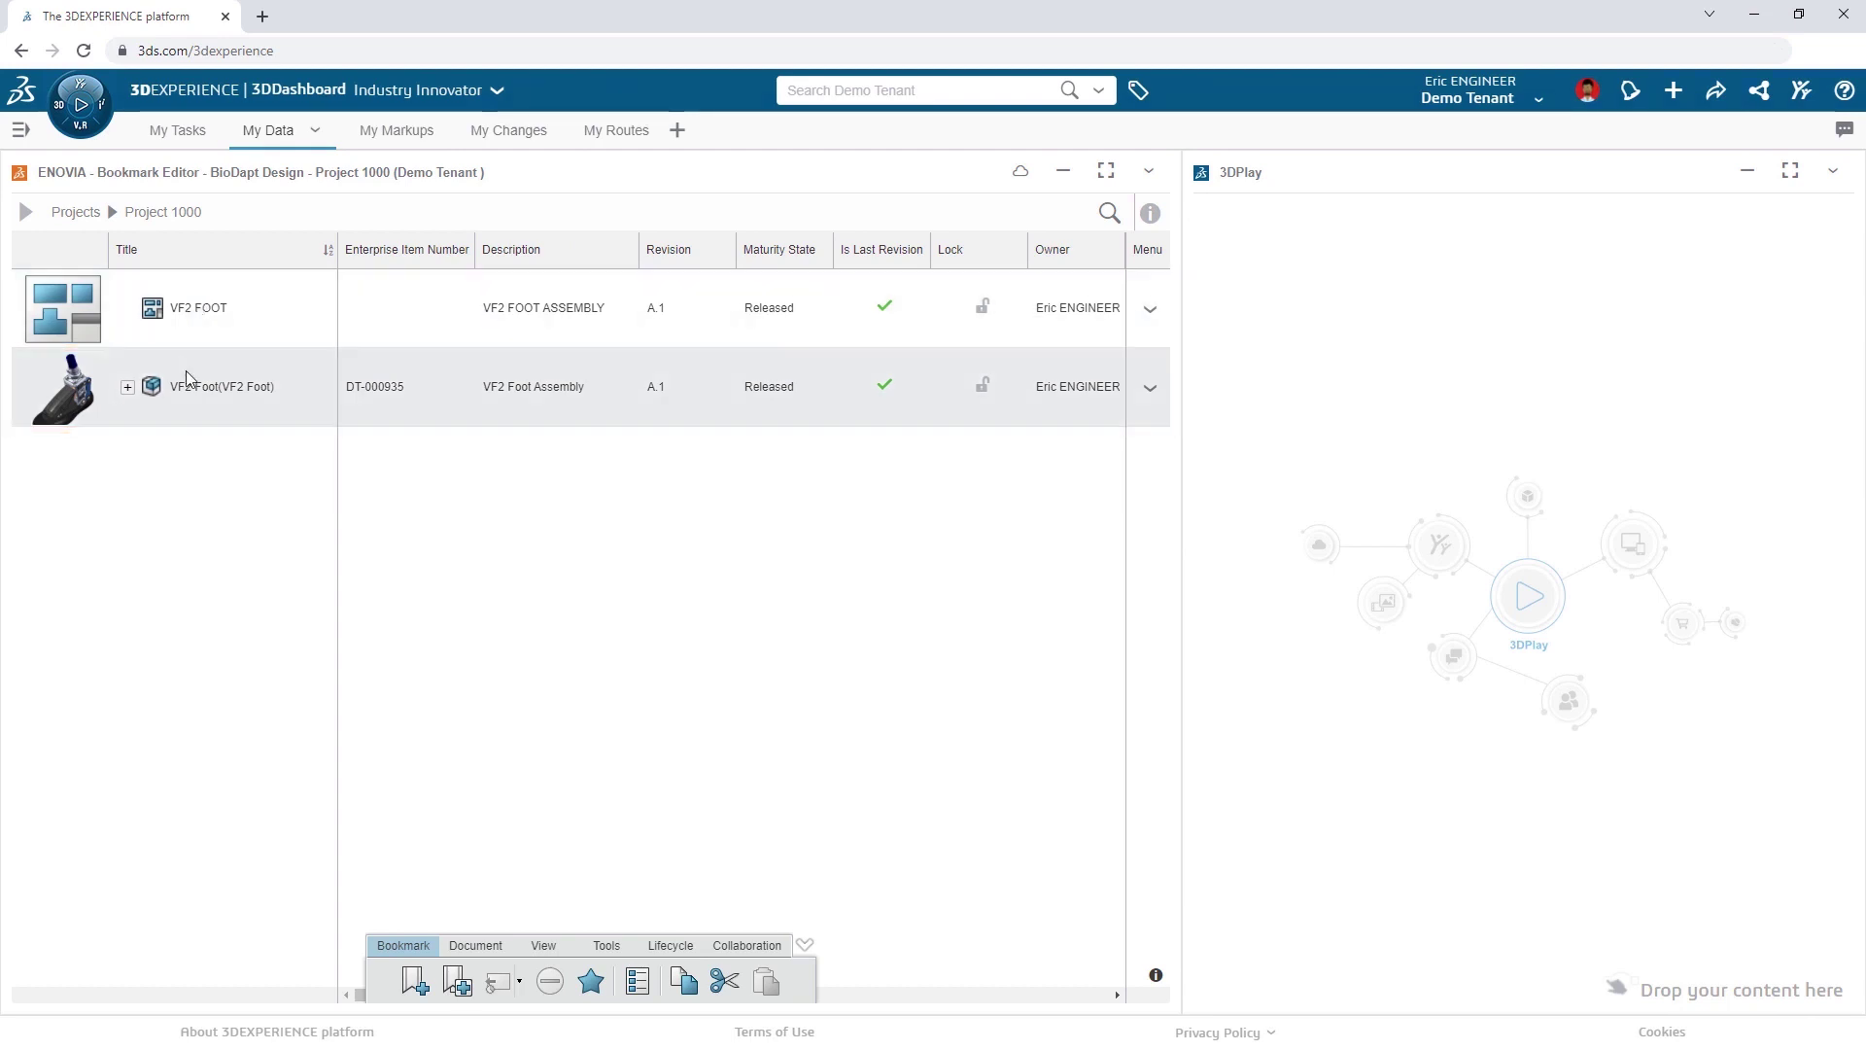
drag(190, 381, 1292, 406)
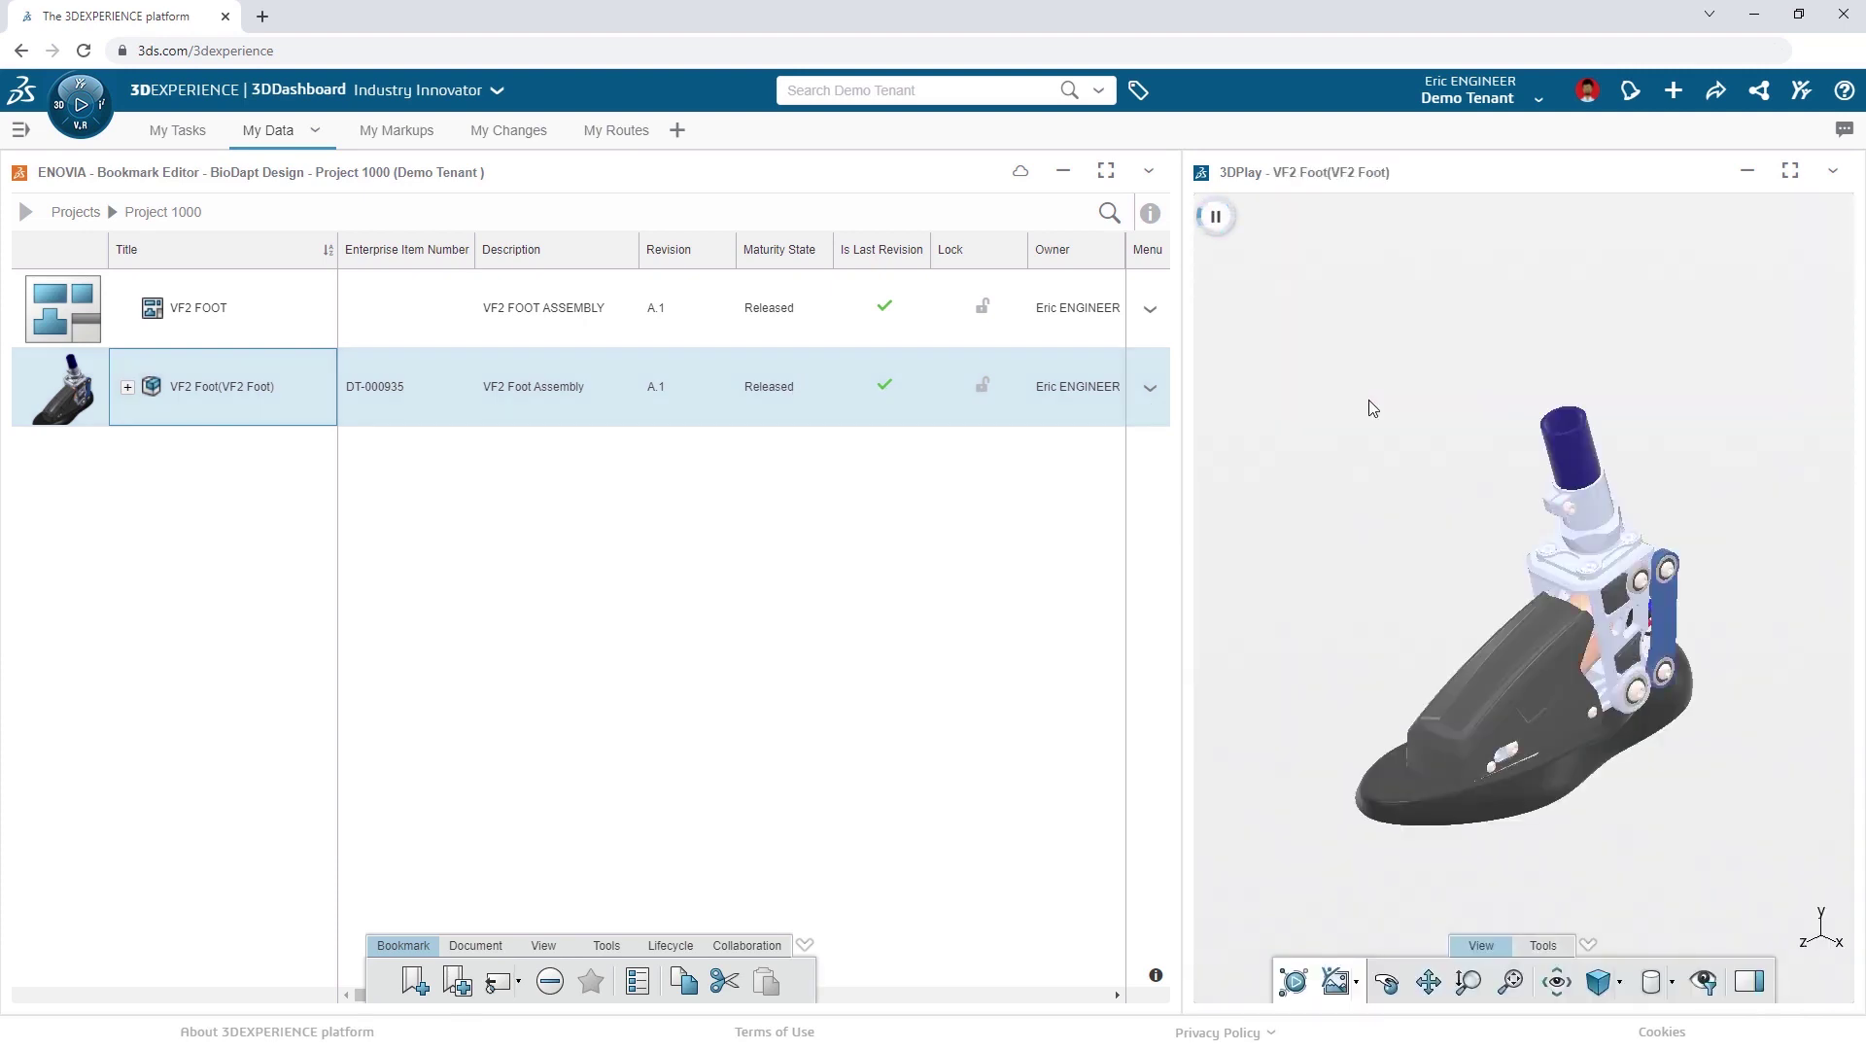
- Rotate the VF2 Foot model and briefly view its properties panel
mouse_move(1368, 399)
mouse_down()
mouse_move(1375, 380)
mouse_move(1312, 308)
mouse_move(1404, 412)
mouse_up()
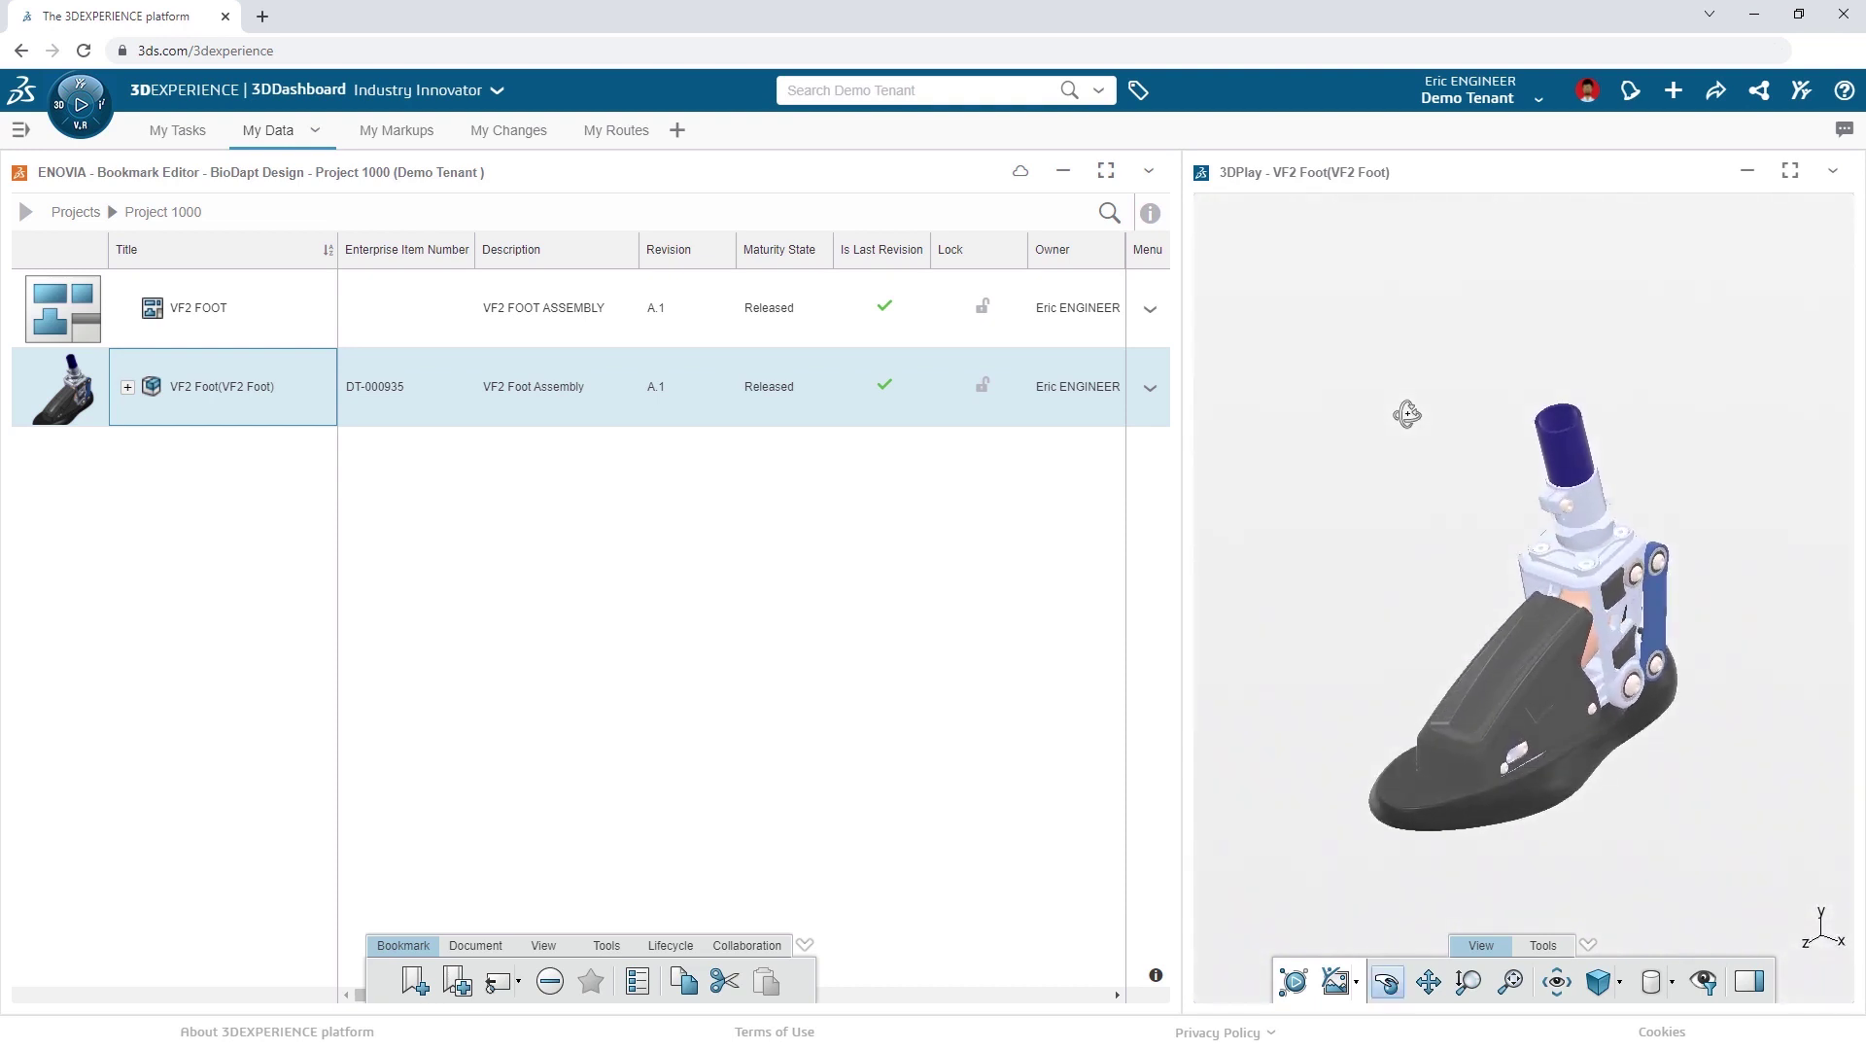
click(1149, 216)
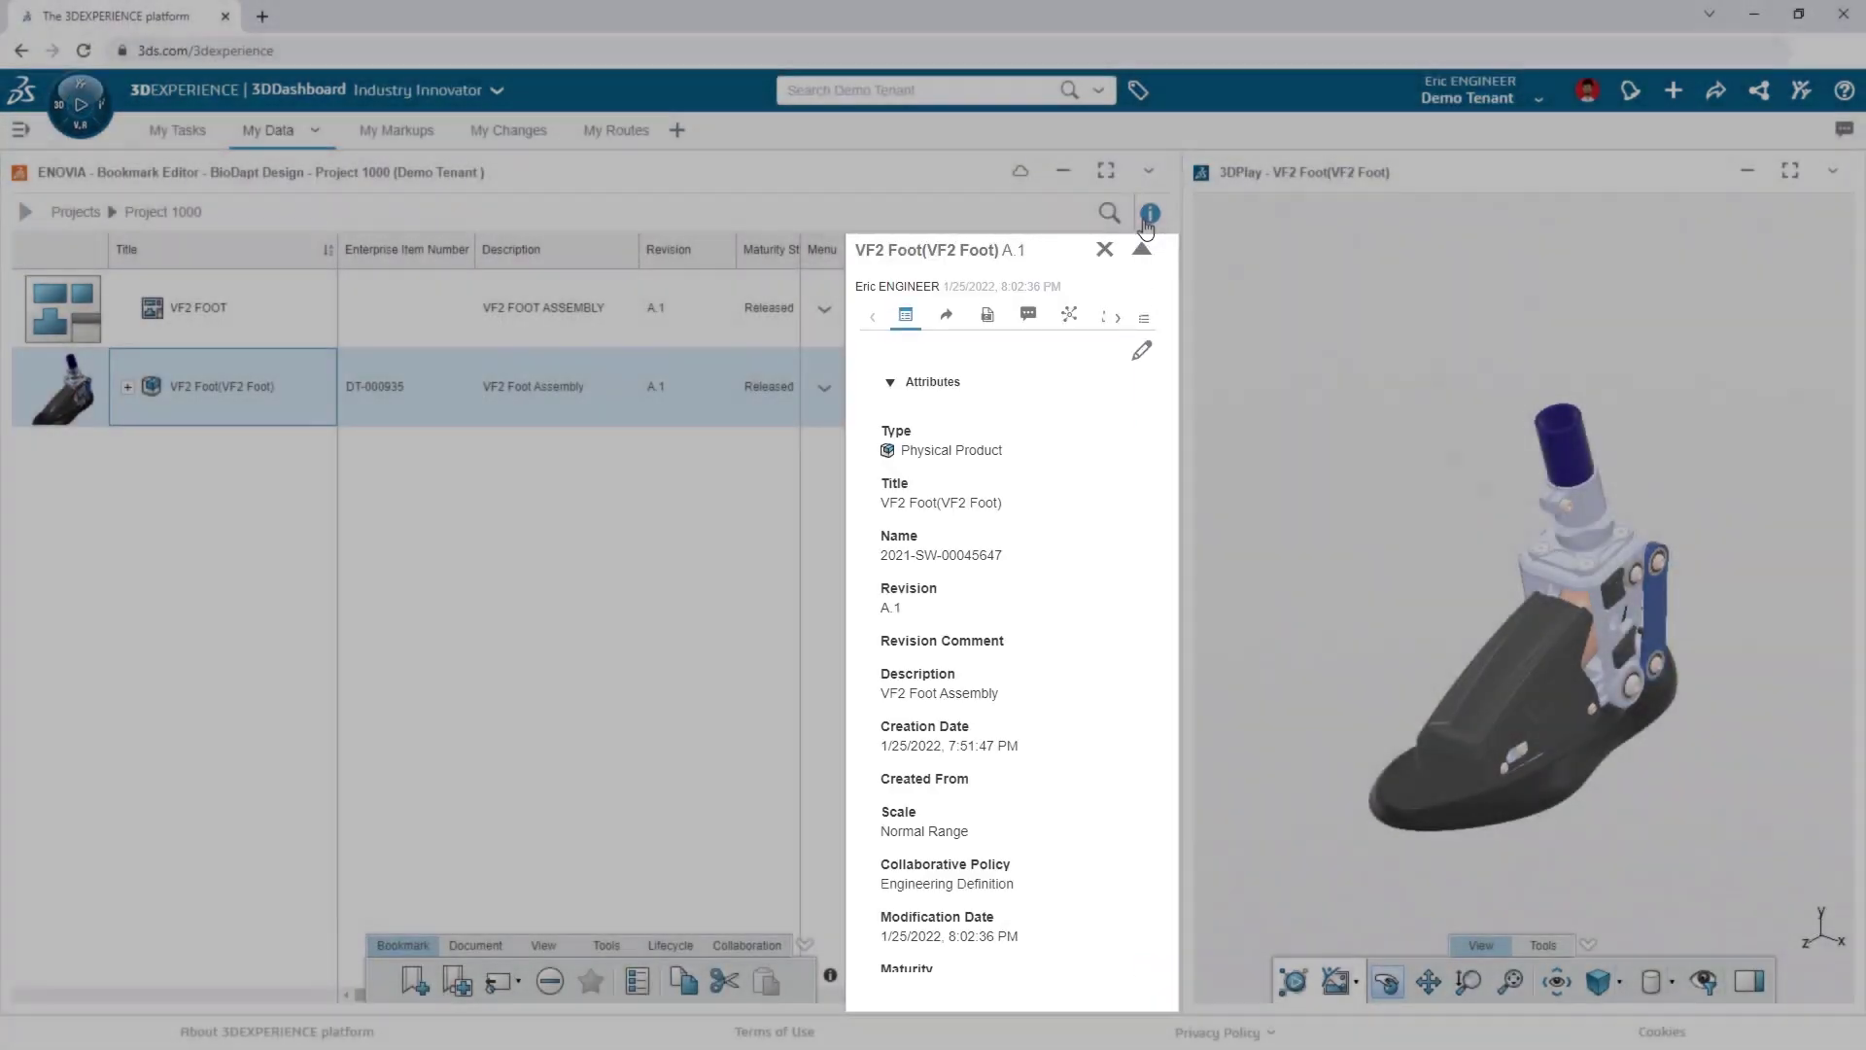
click(1148, 217)
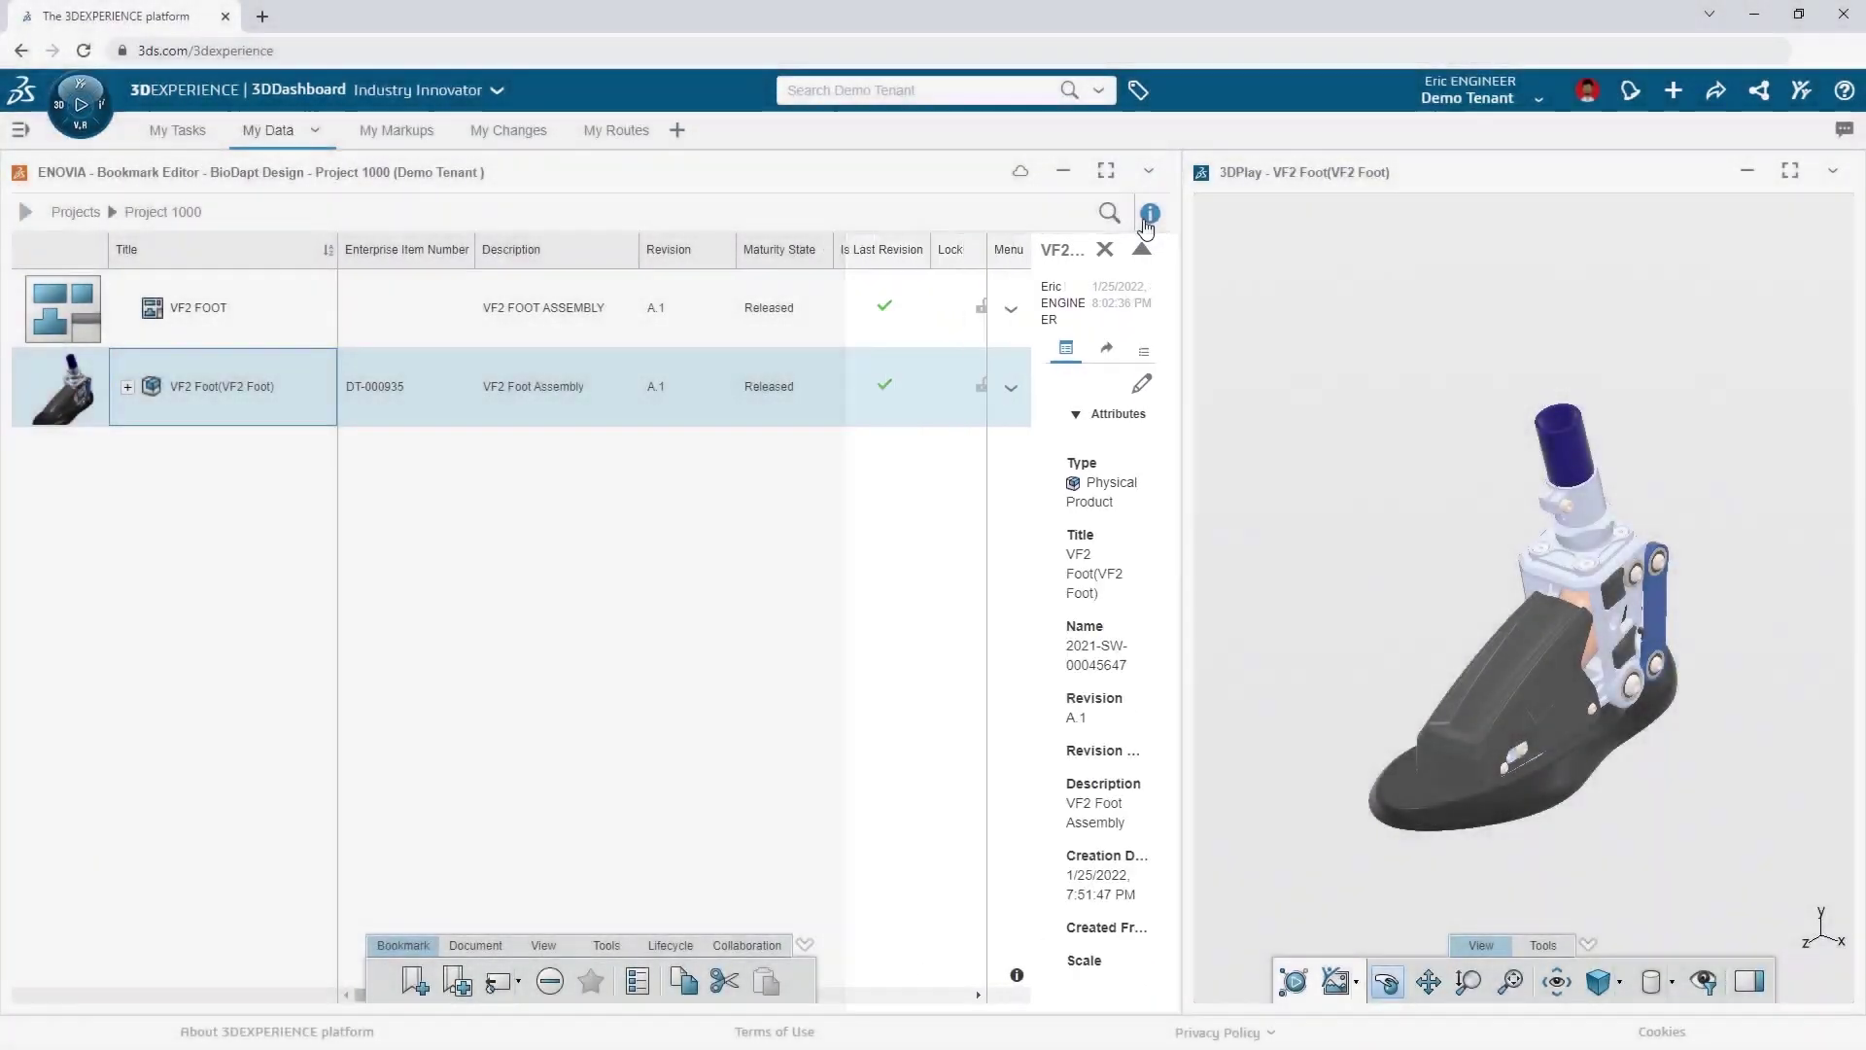
- Upload Project Specification.docx from the desktop into Project 1000 and confirm the upload
key(super+Down)
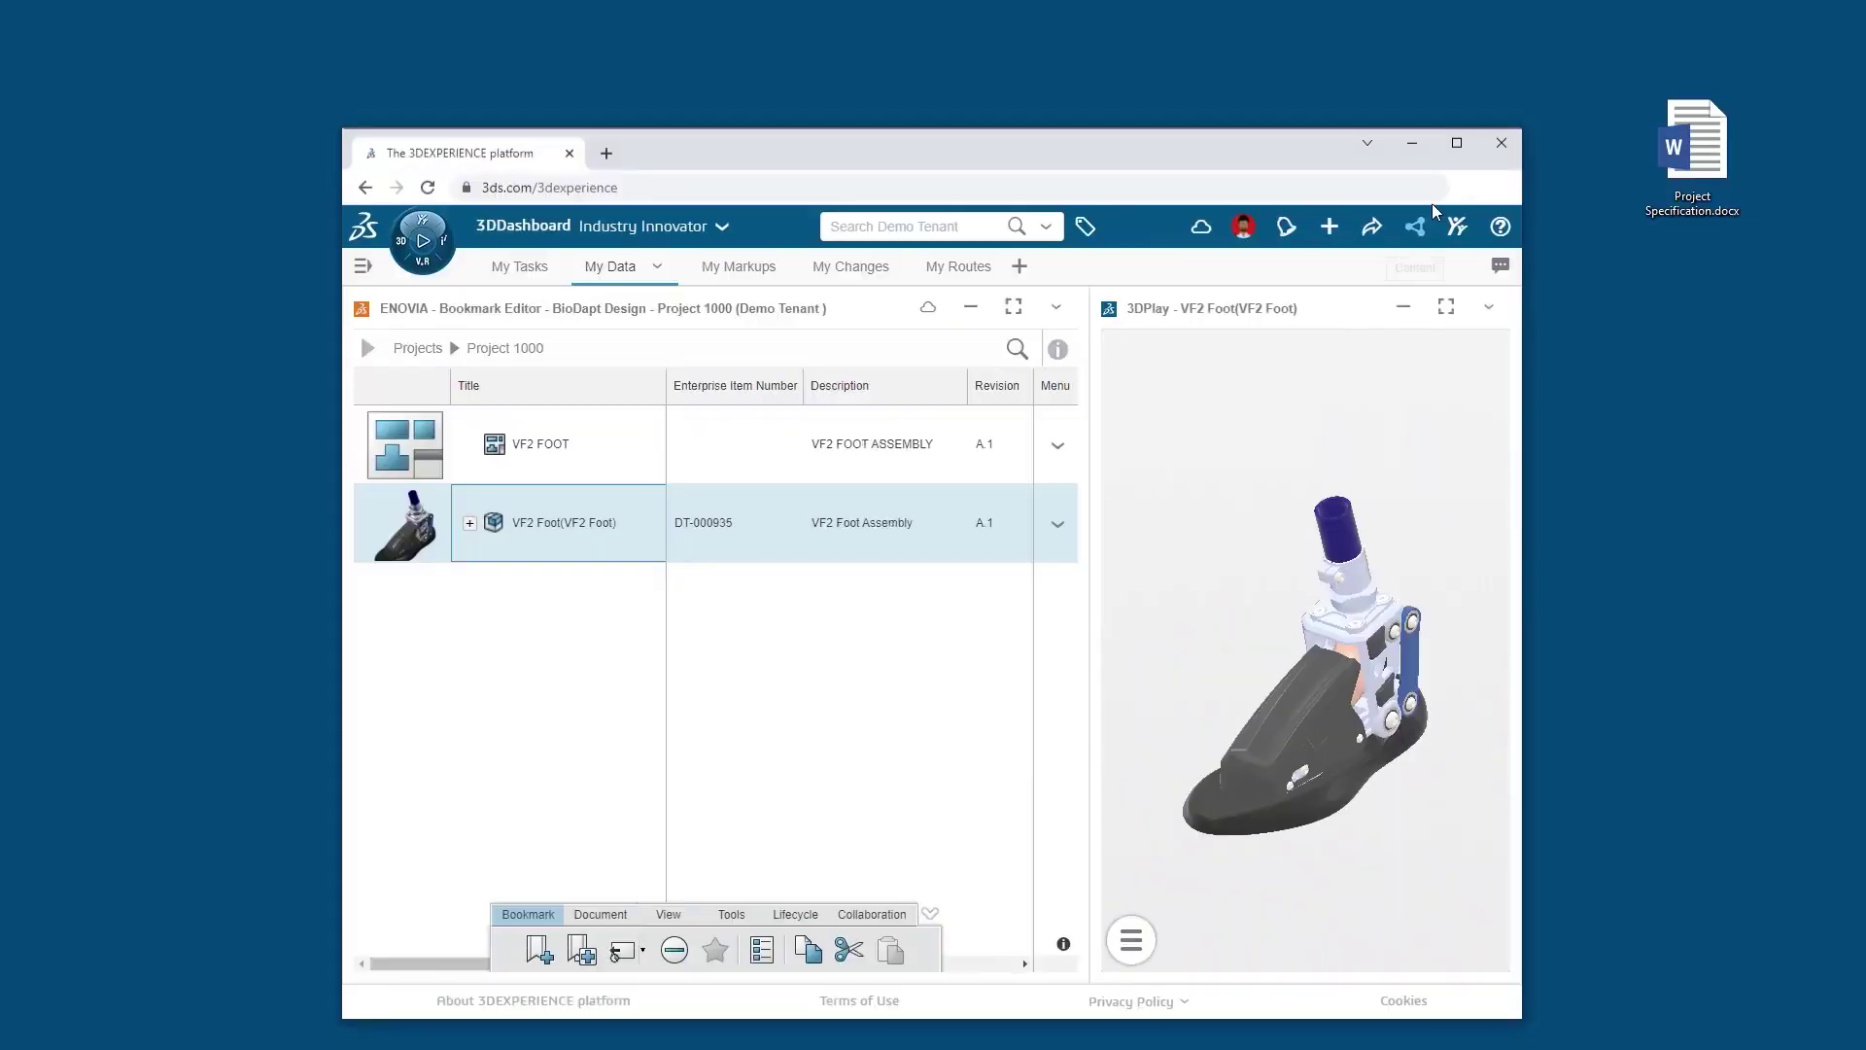
click(1687, 167)
drag(1686, 167, 719, 664)
key(Return)
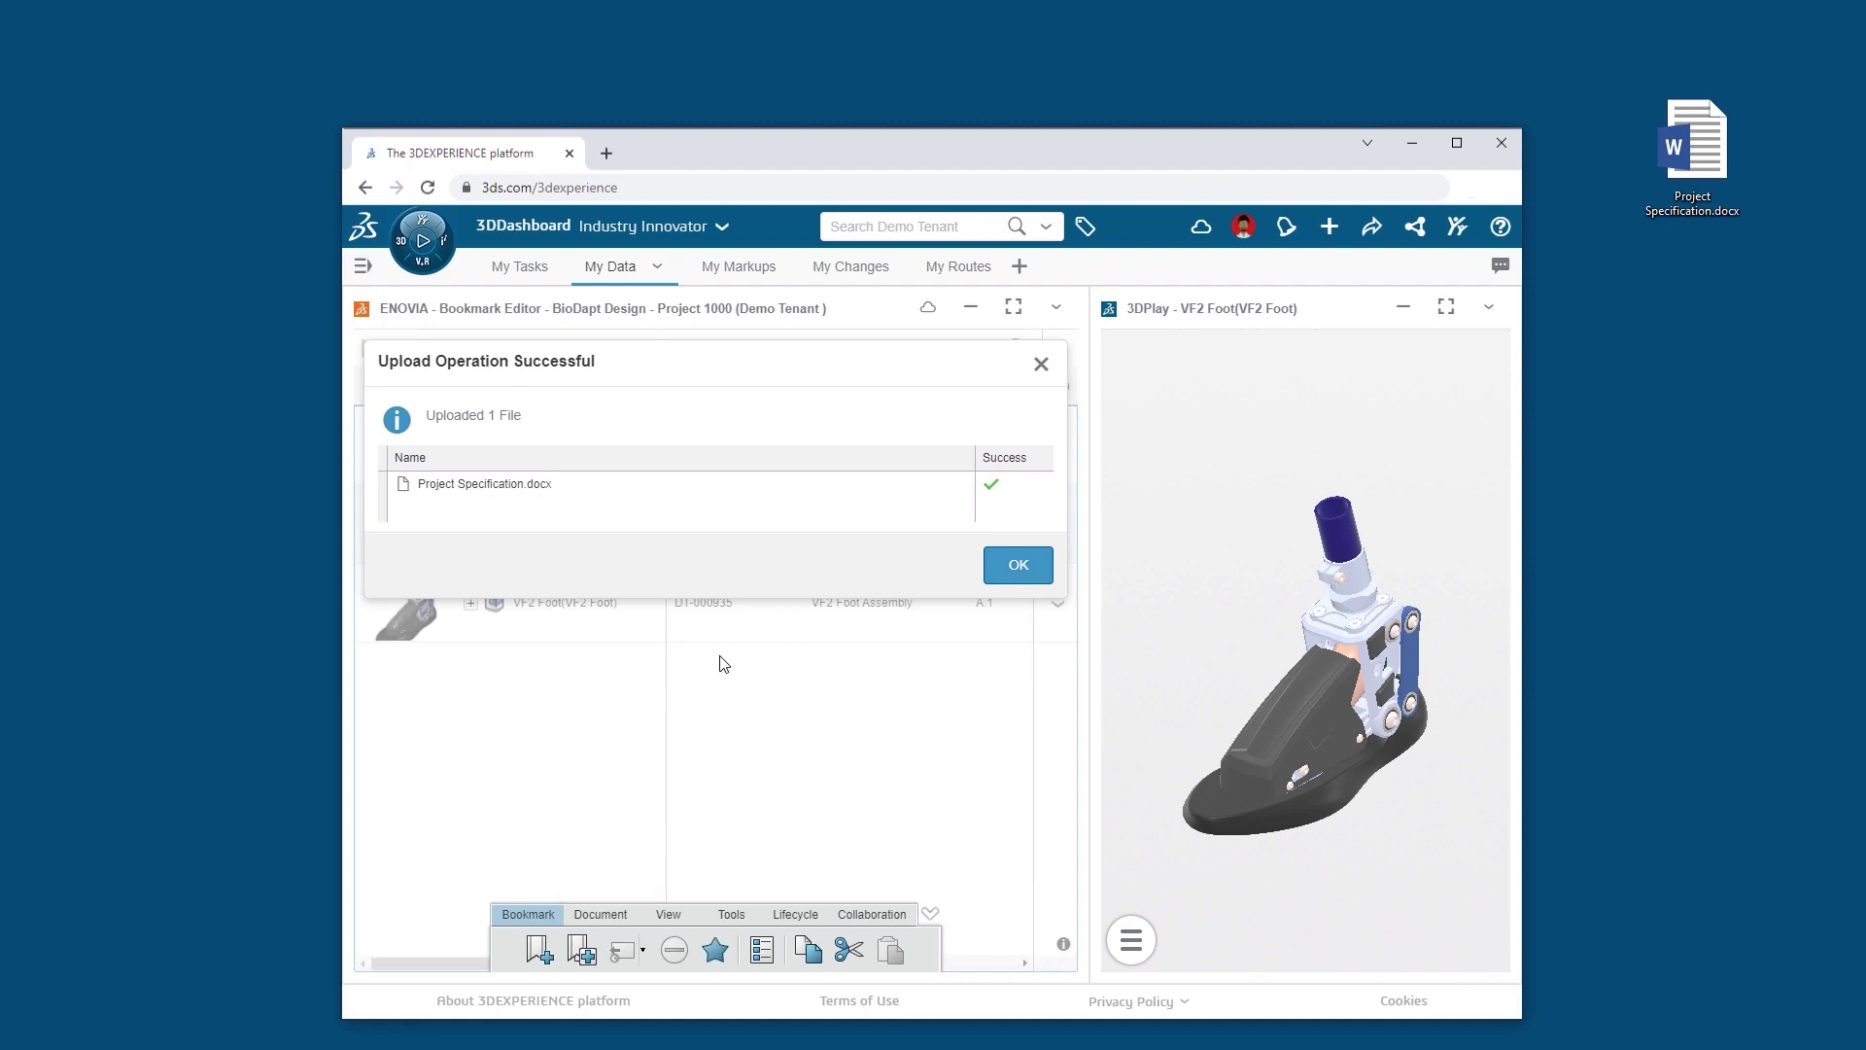
click(998, 571)
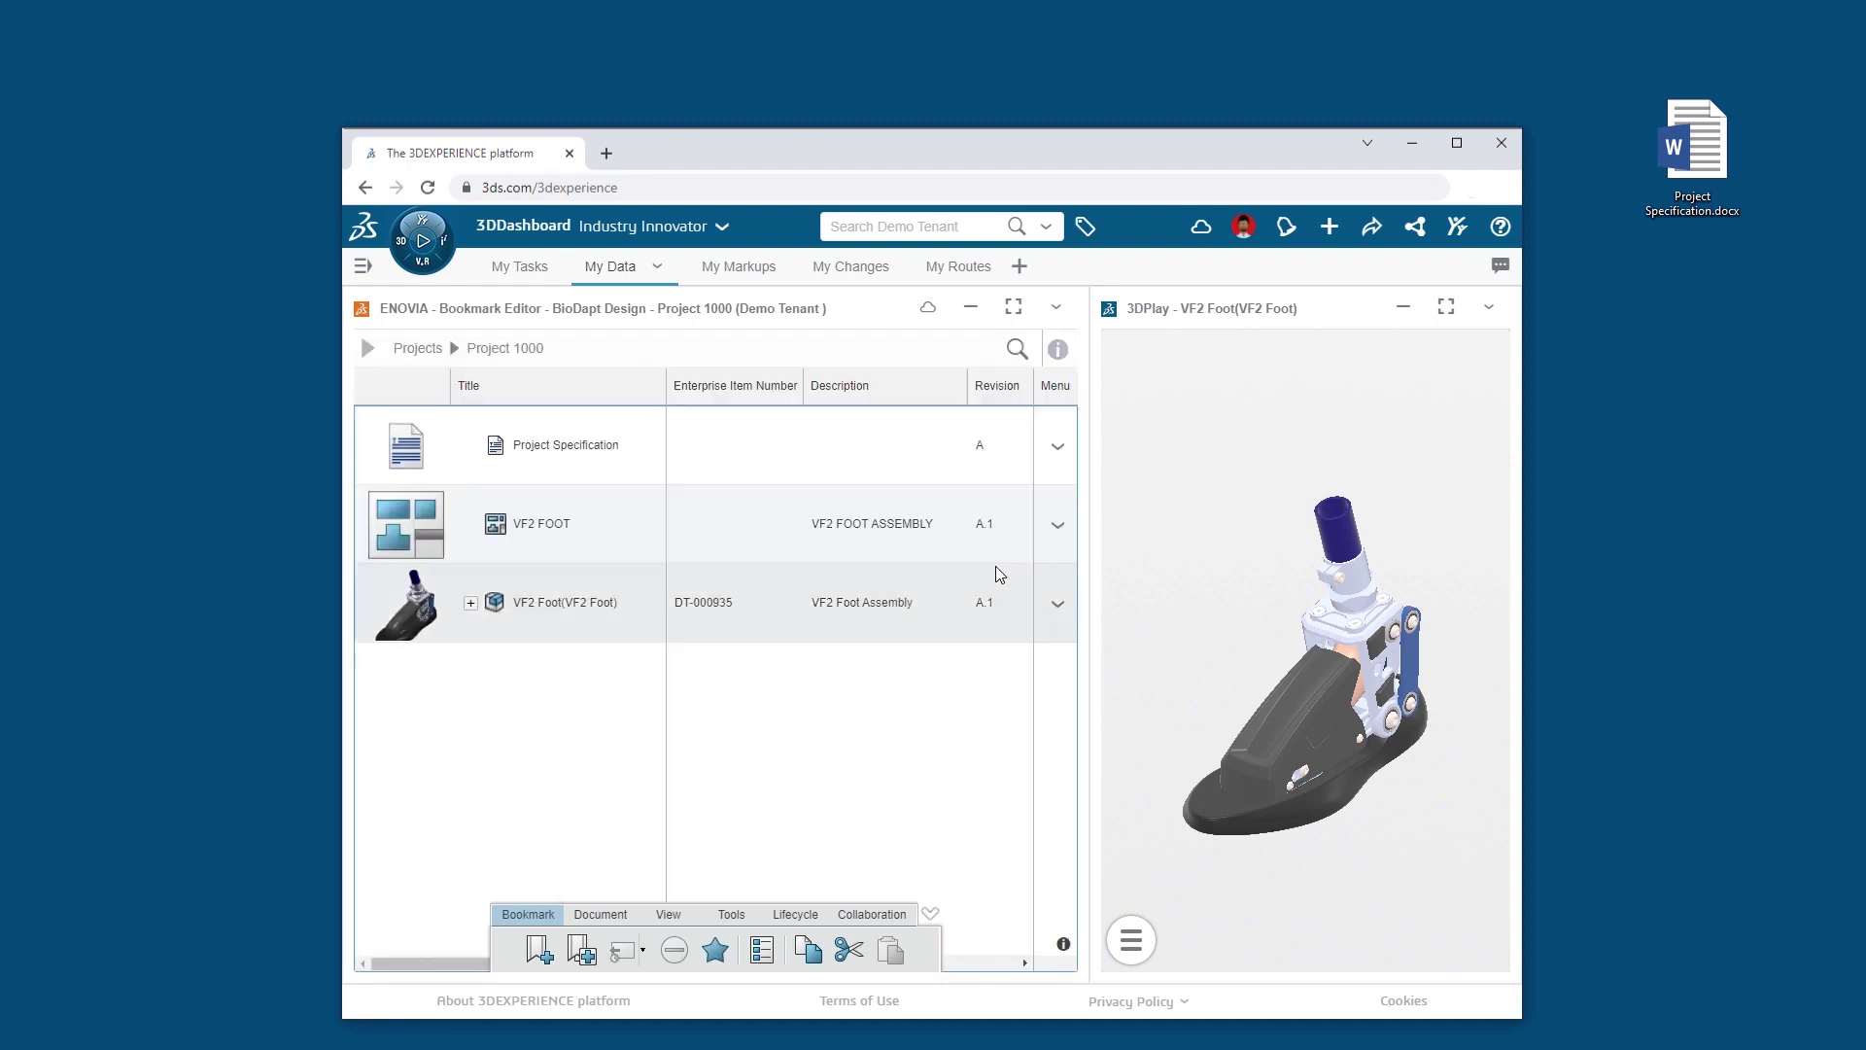
key(super+Up)
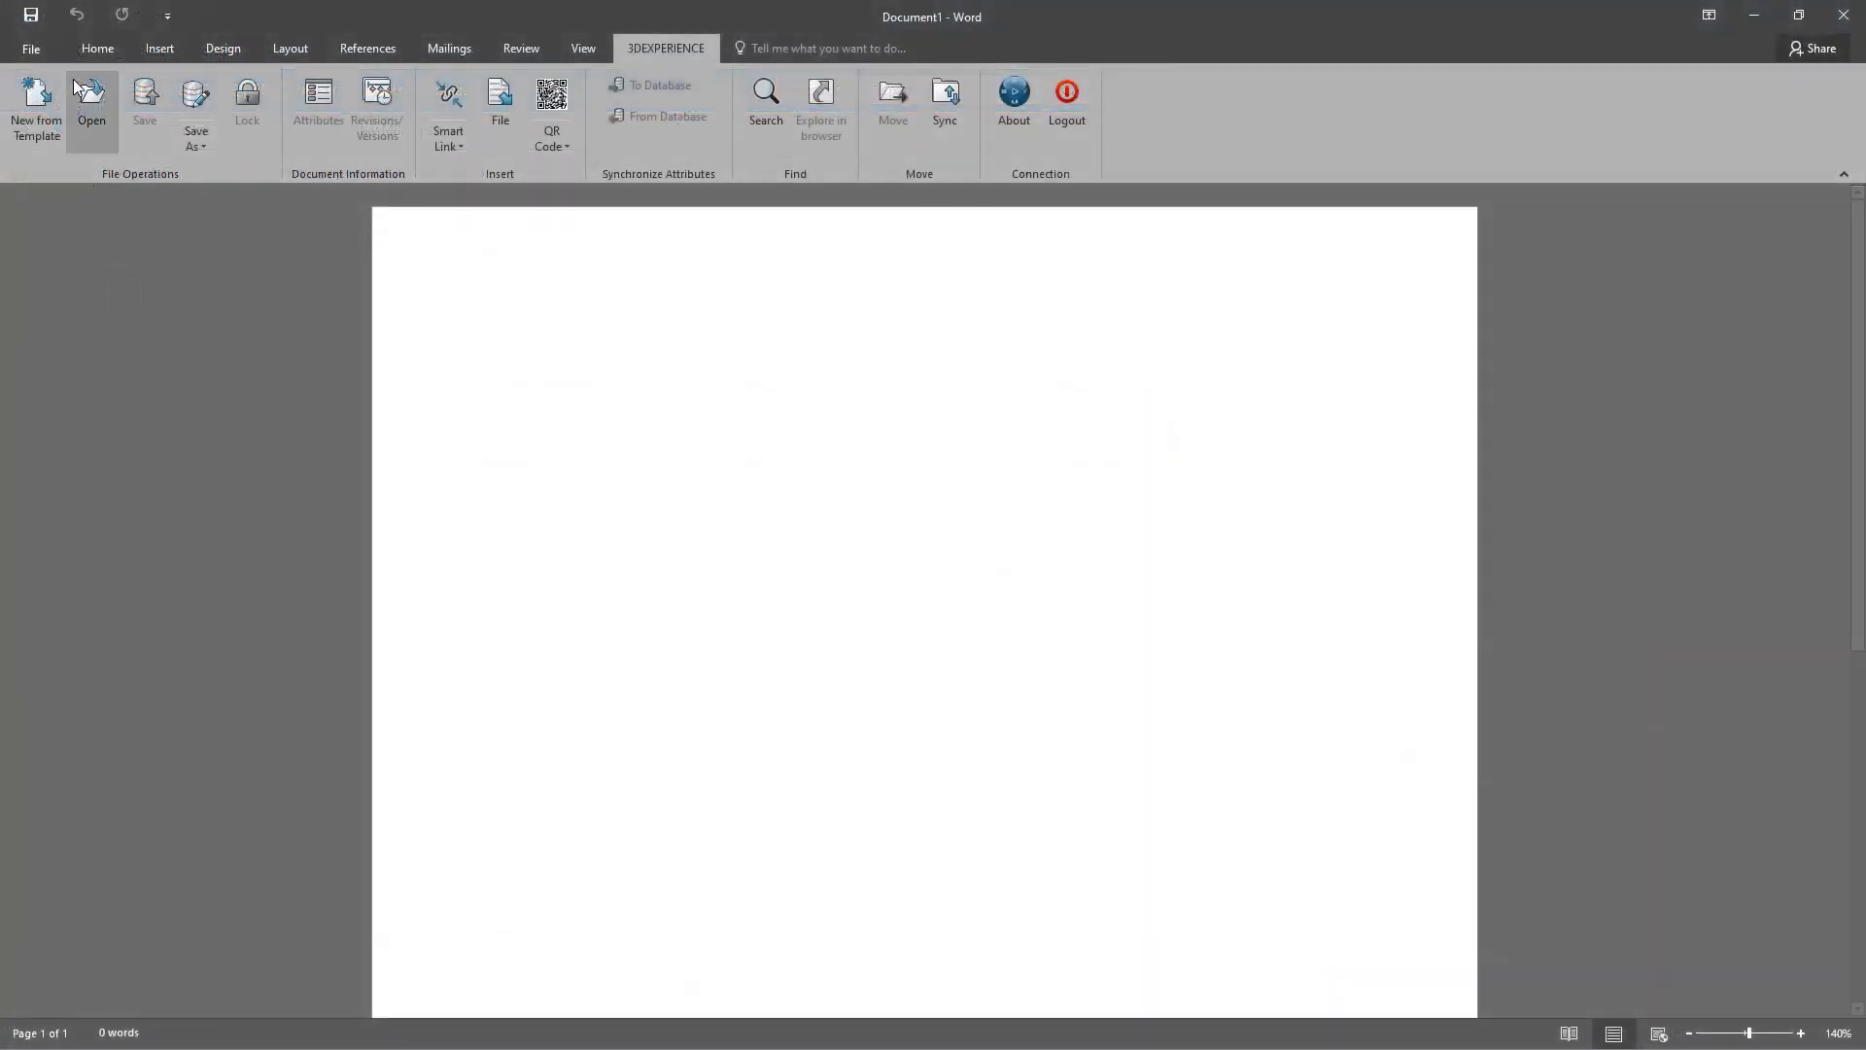
- Open the Project Specification document DOC-SW-0000125 from Project 1000 in Word
click(75, 88)
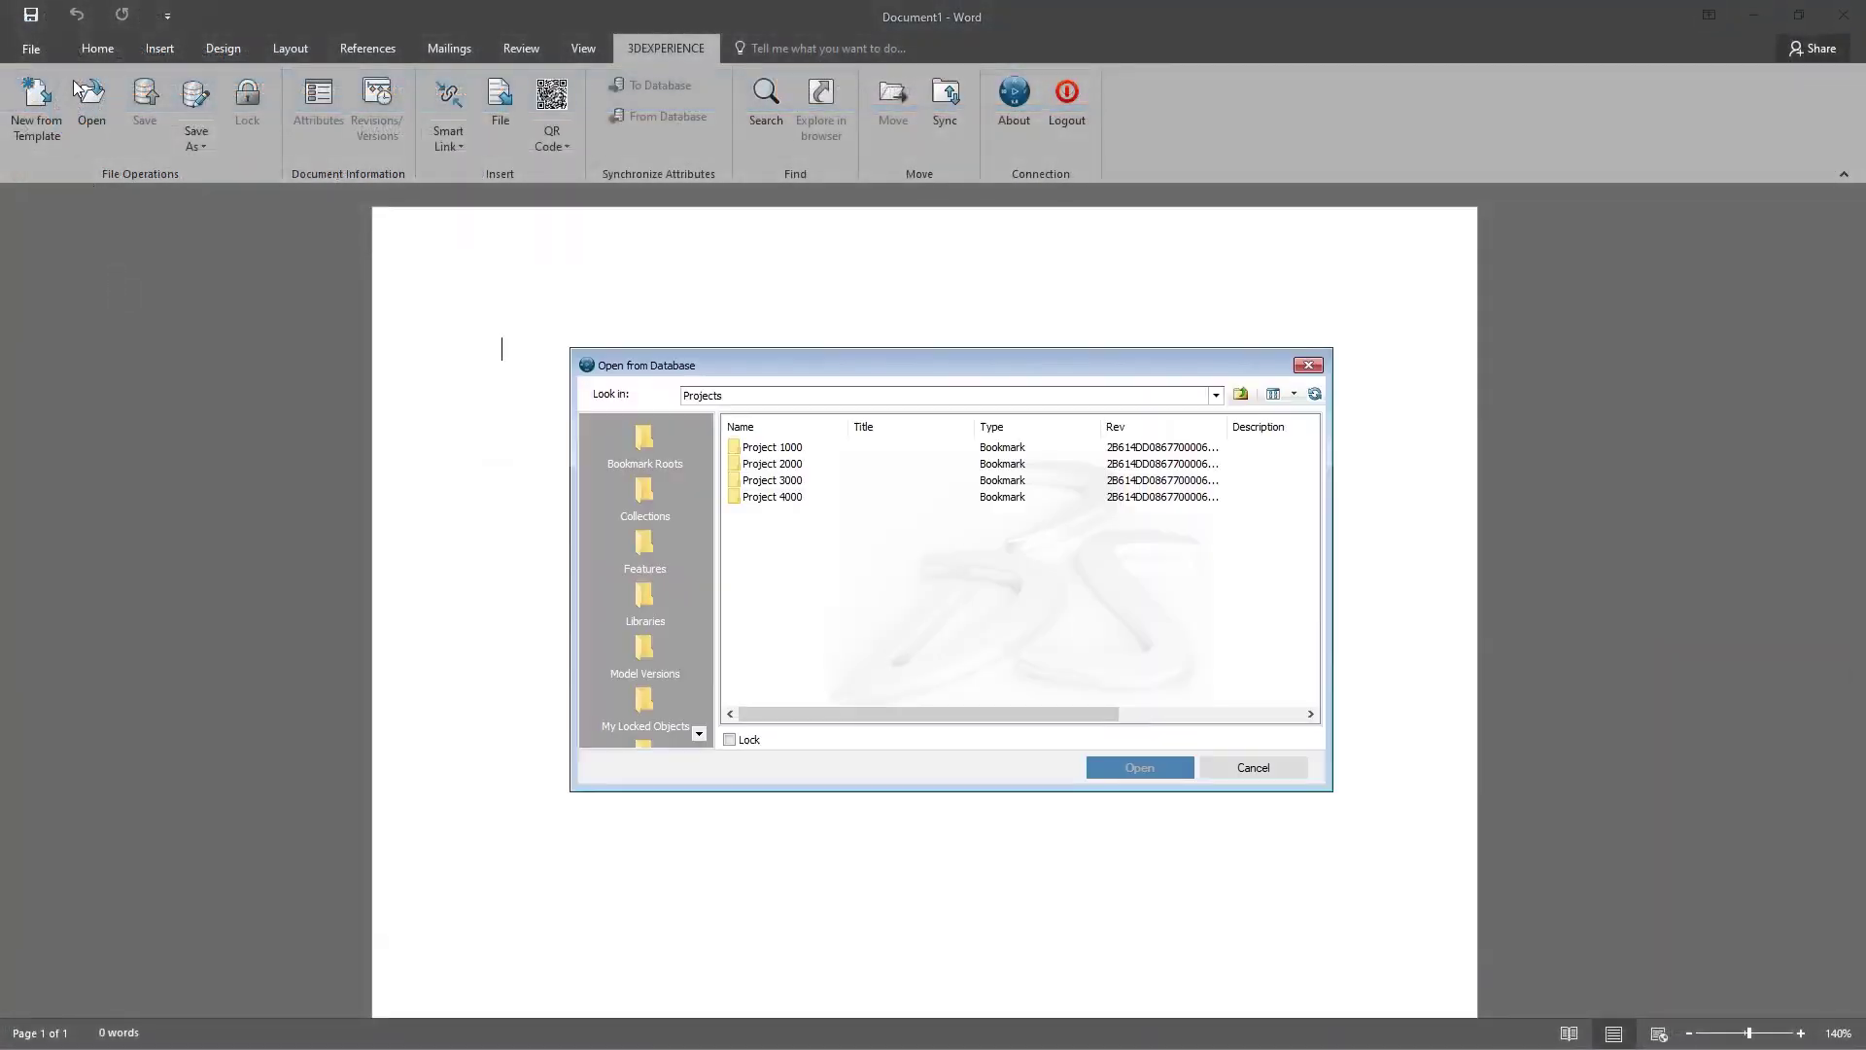
double_click(789, 449)
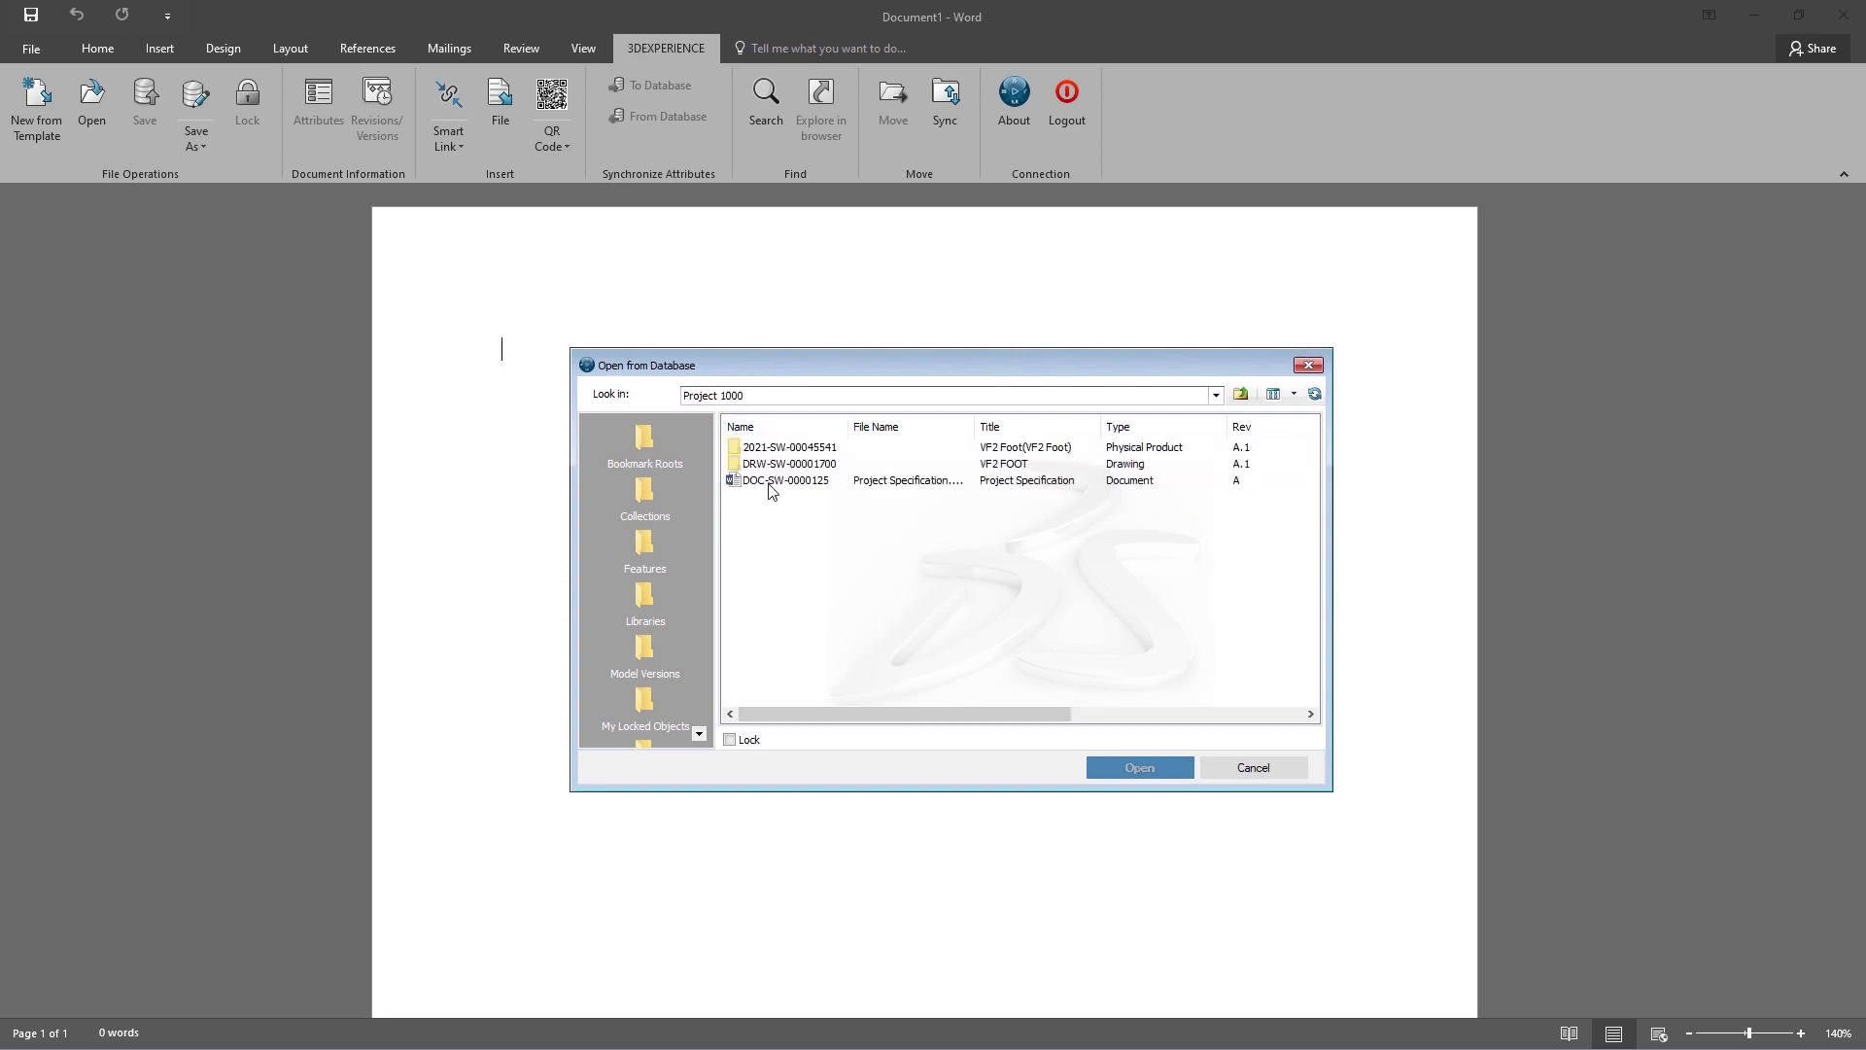
click(770, 484)
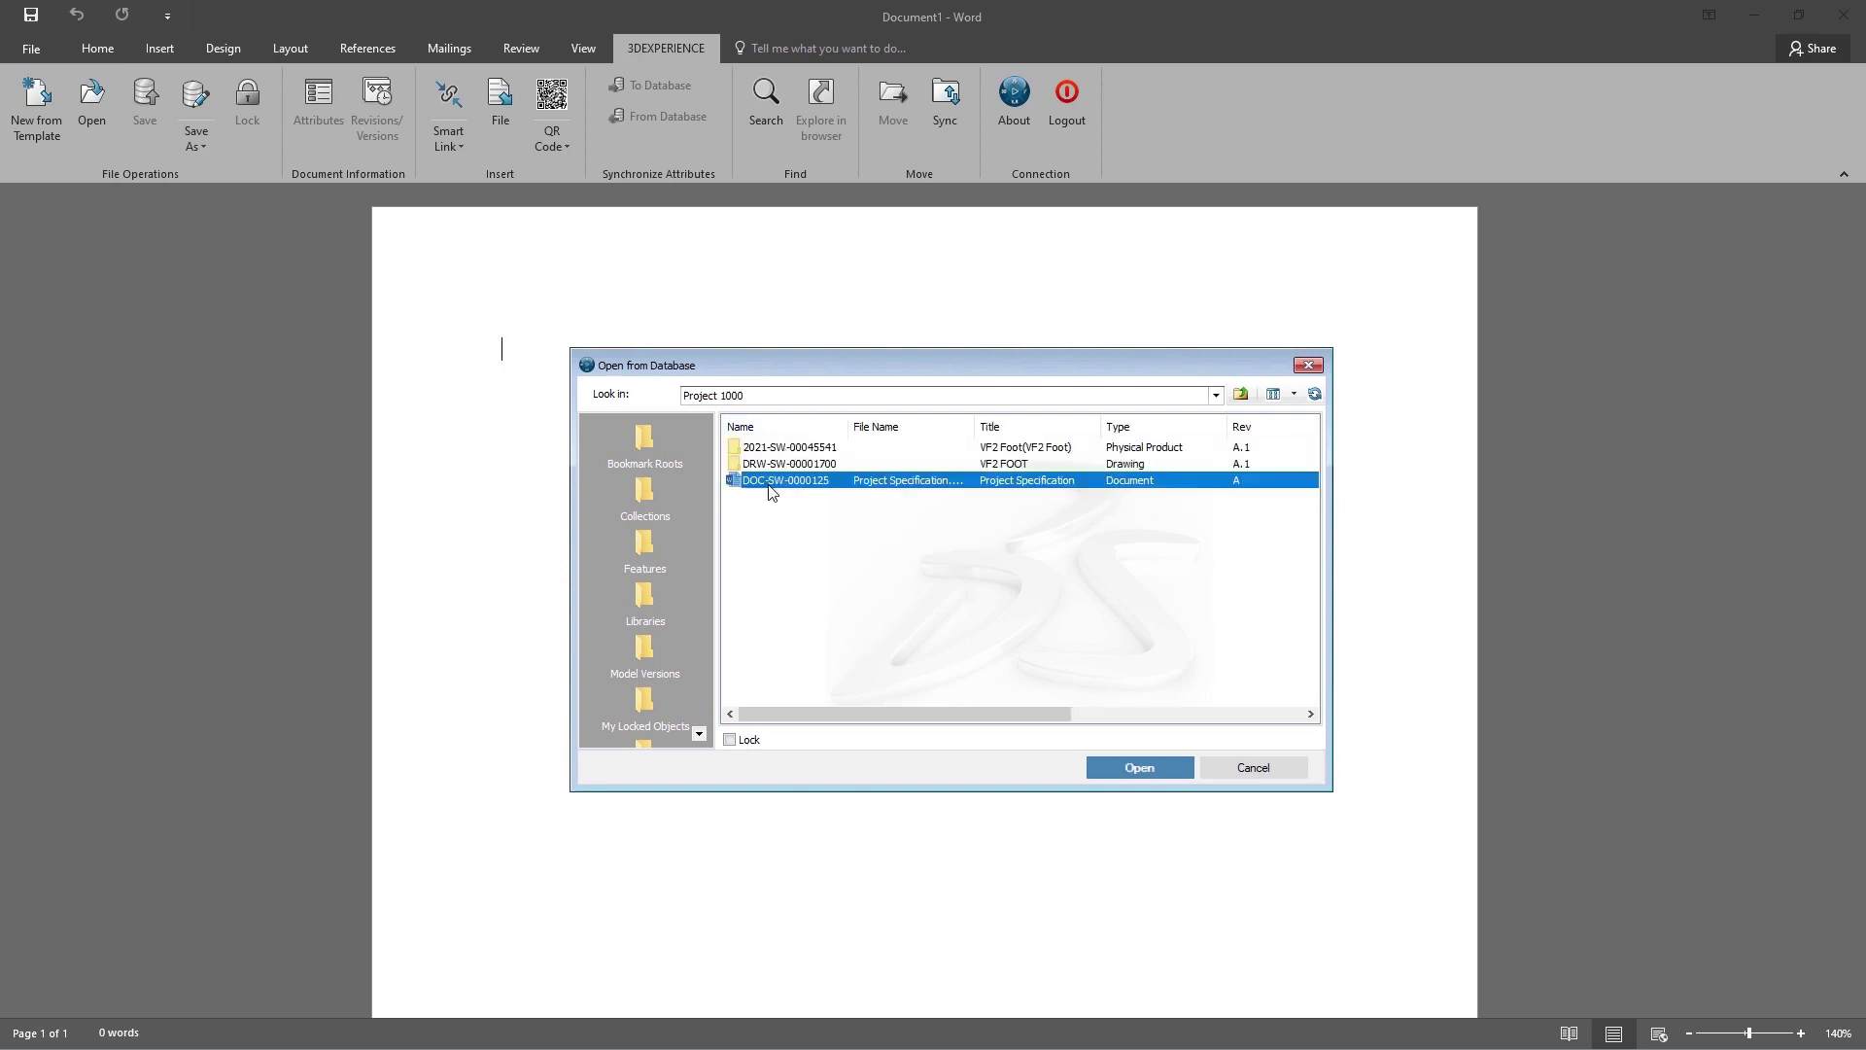
click(1138, 770)
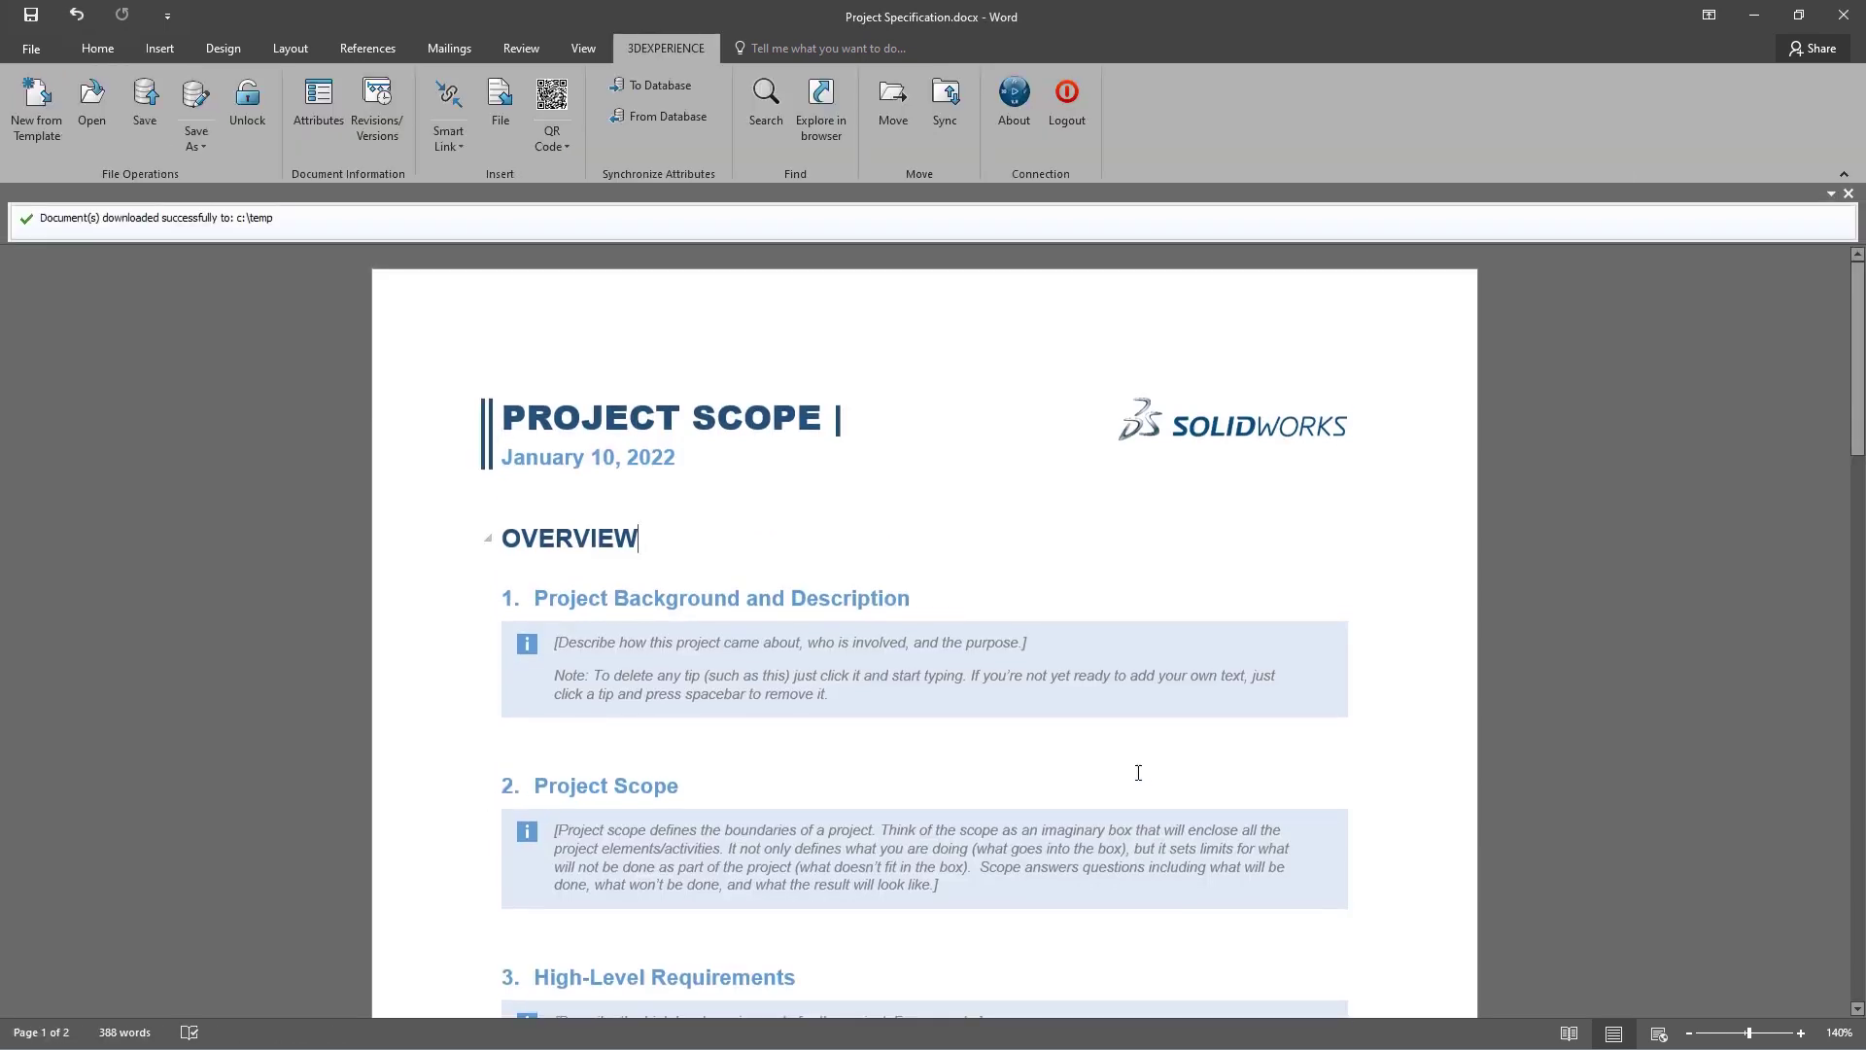
- Extend the title to 'PROJECT SCOPE | MOTO KNEE' and set the date to January 24, 2022
click(909, 423)
text(MOTO KNEE)
click(632, 457)
click(704, 454)
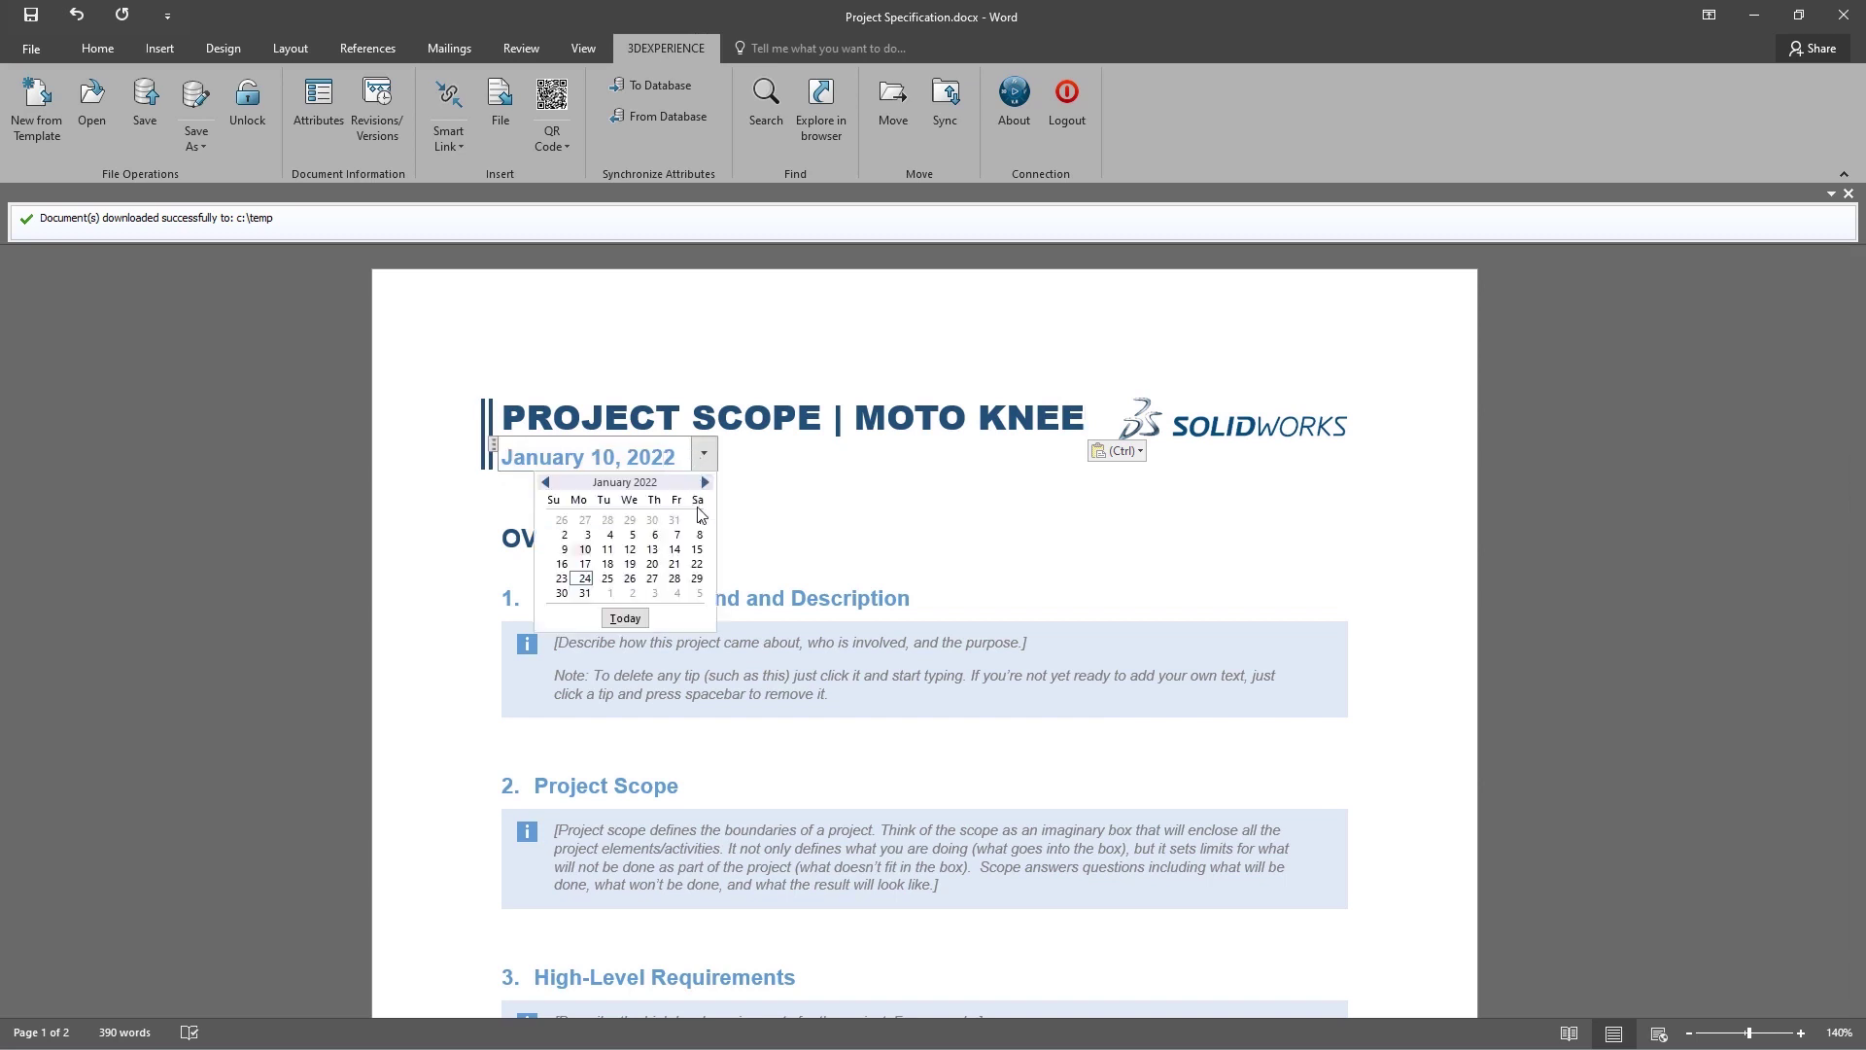
click(629, 618)
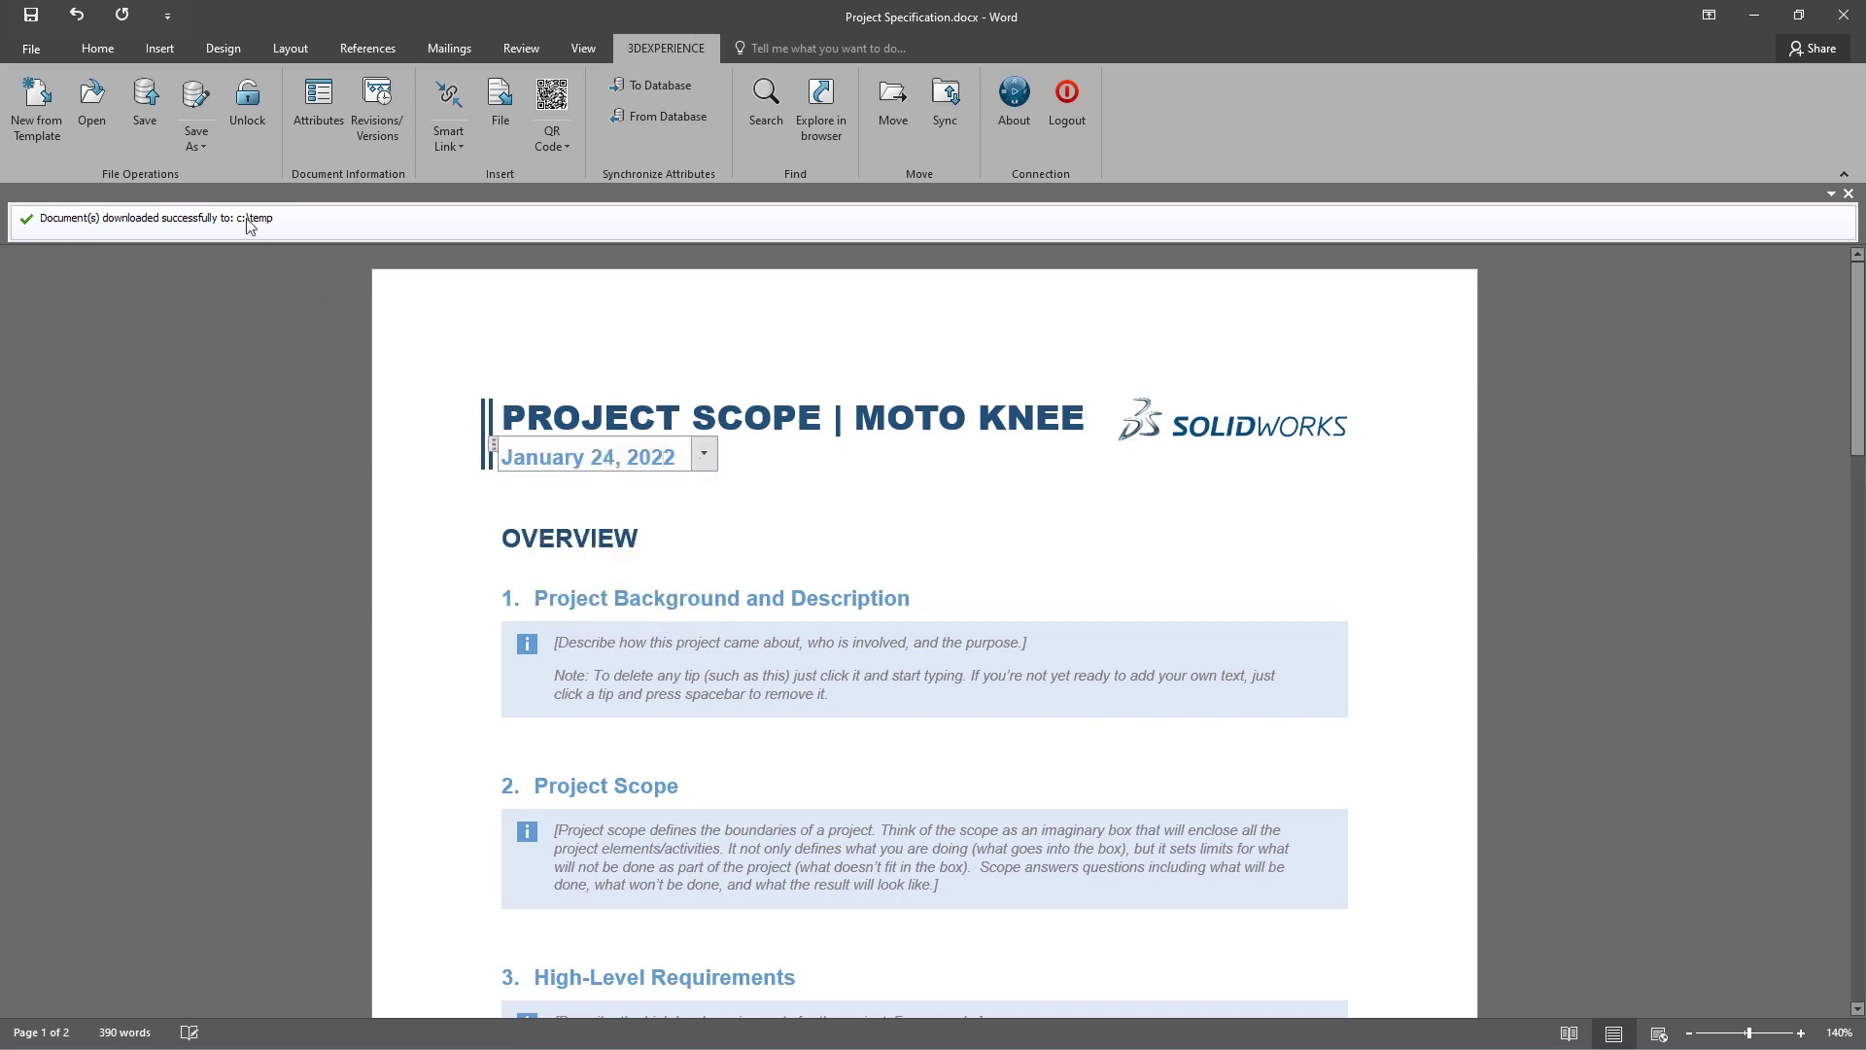
- Check the document into 3DEXPERIENCE with the comment 'Updated title and date'
click(146, 102)
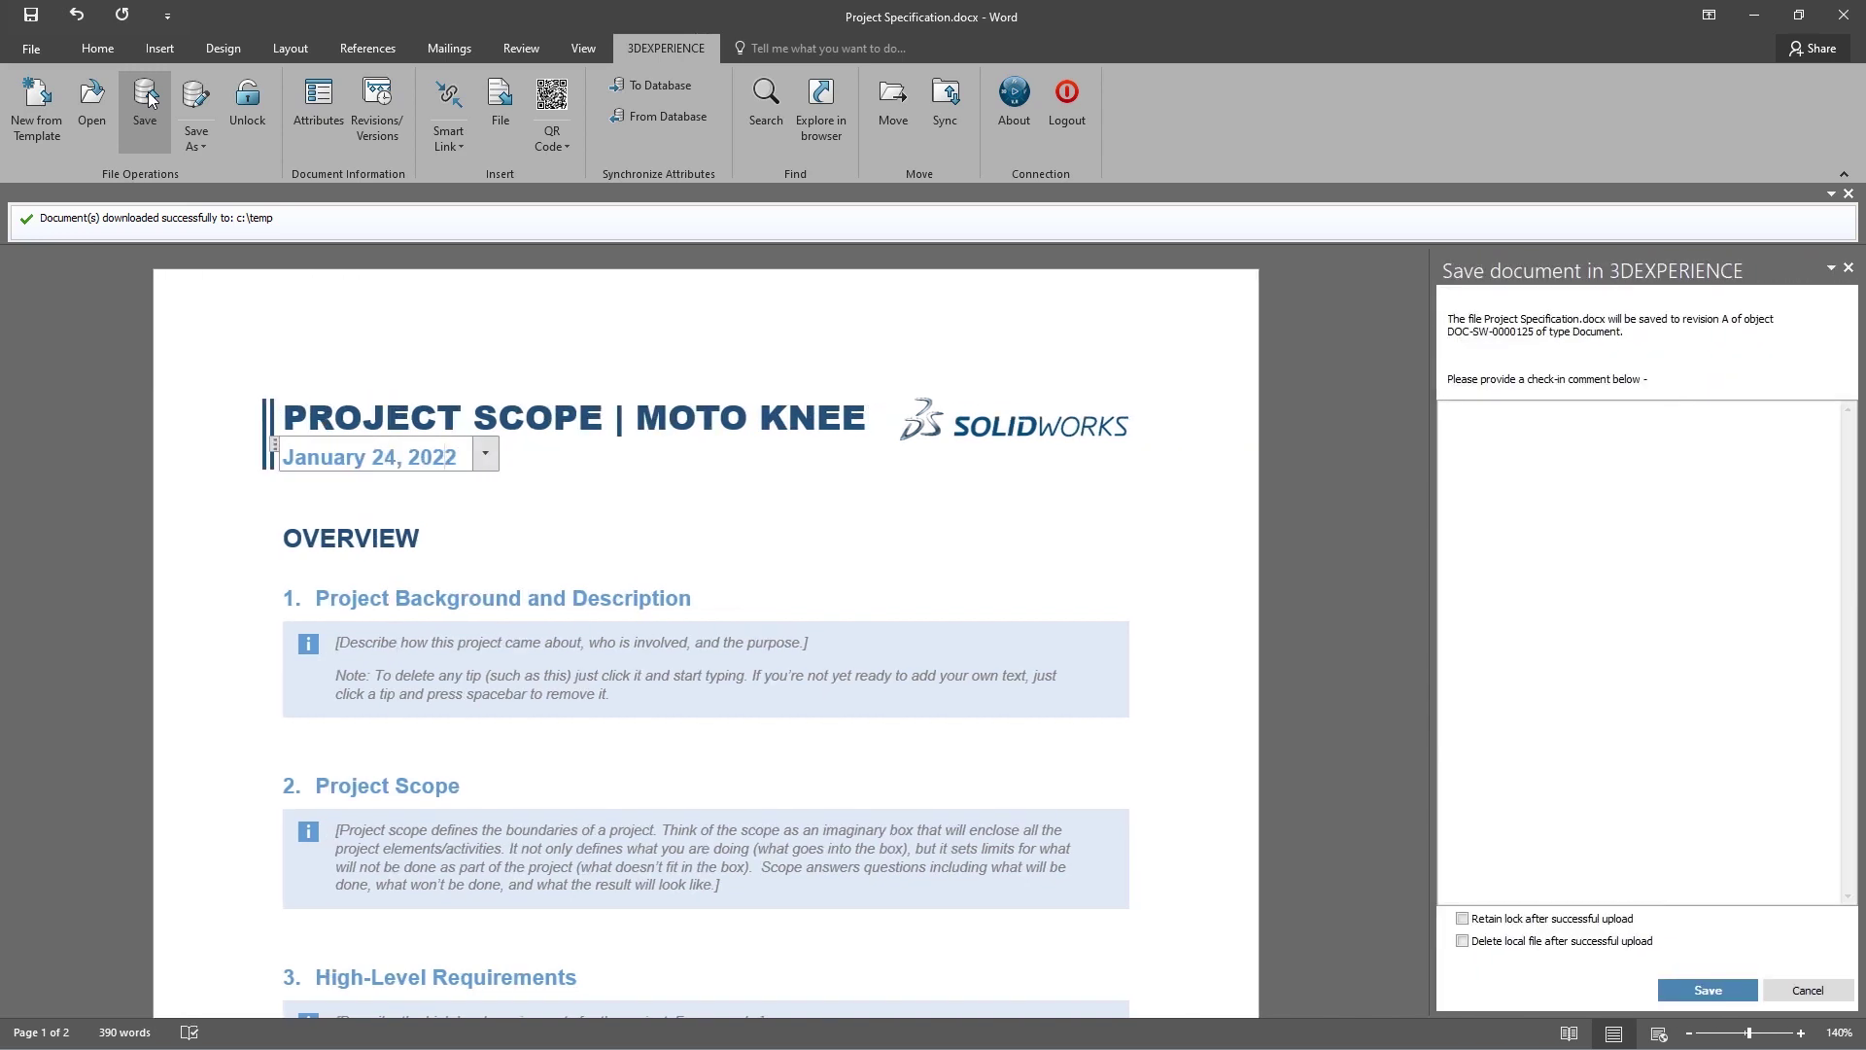
click(1470, 437)
text(Updated title and date)
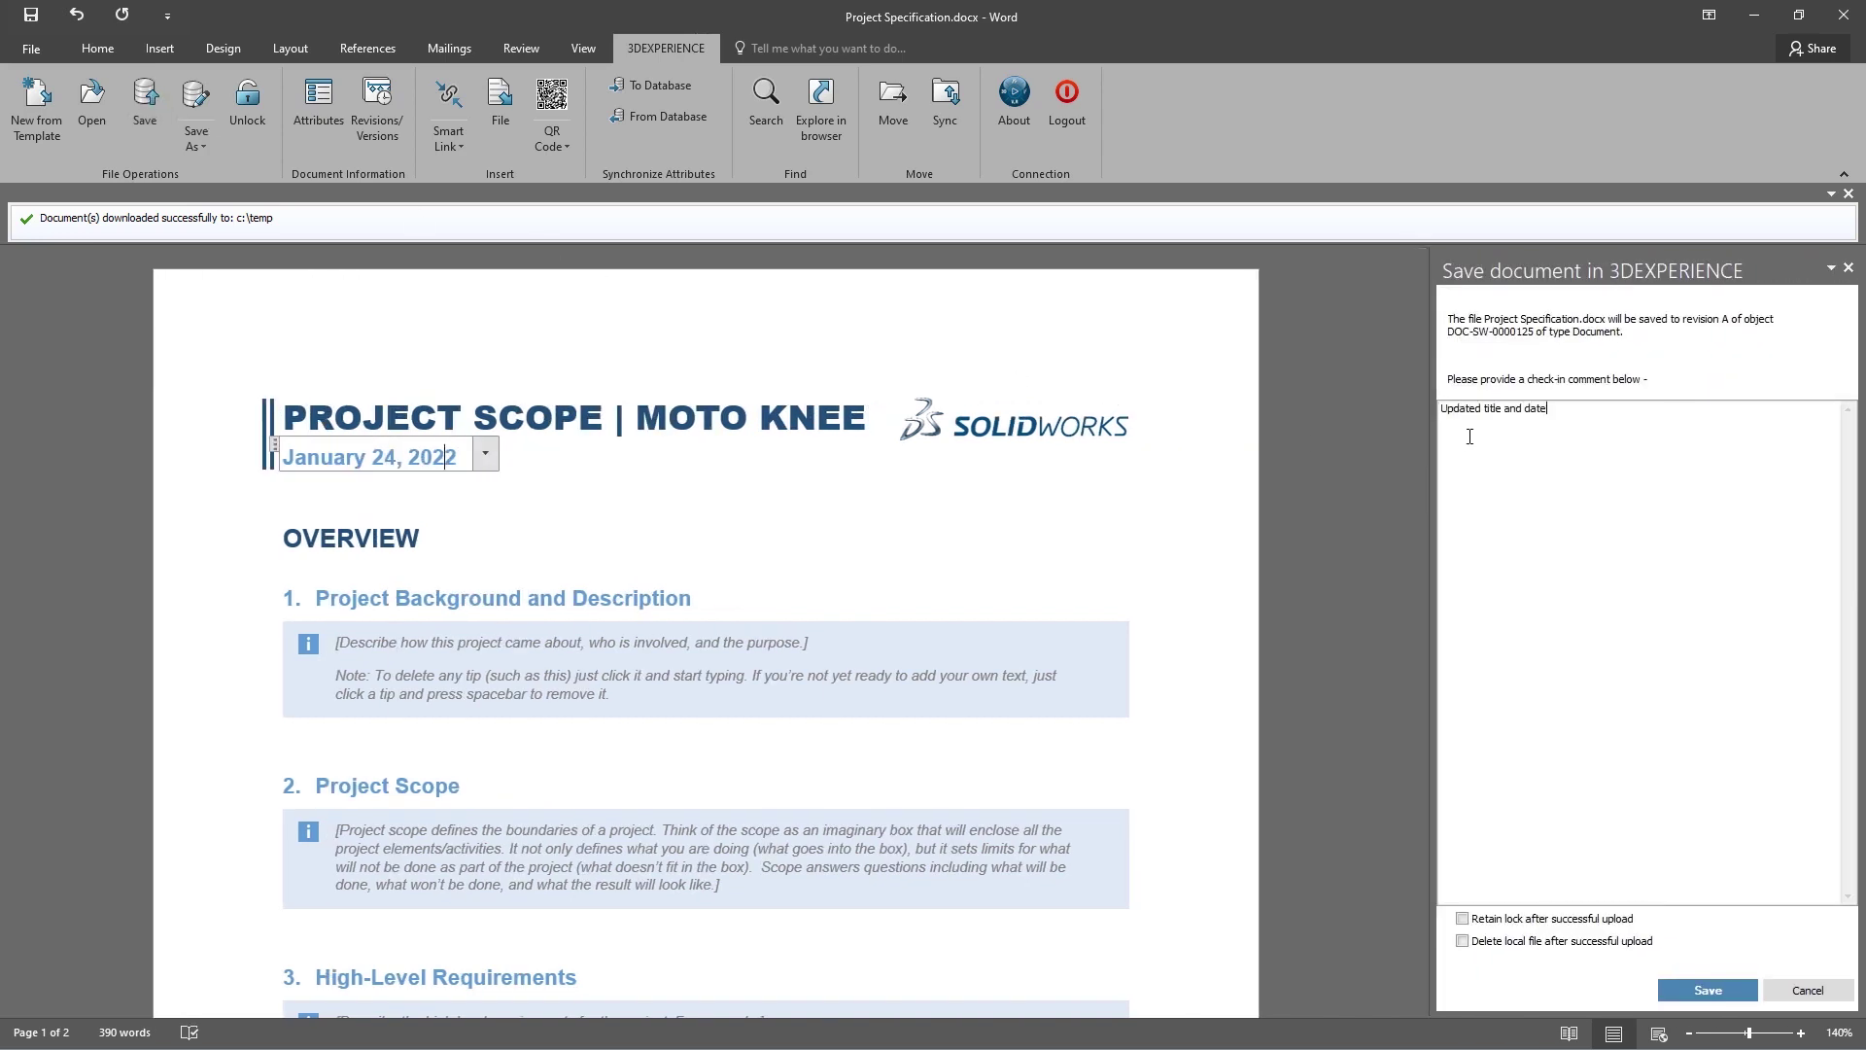
click(1690, 989)
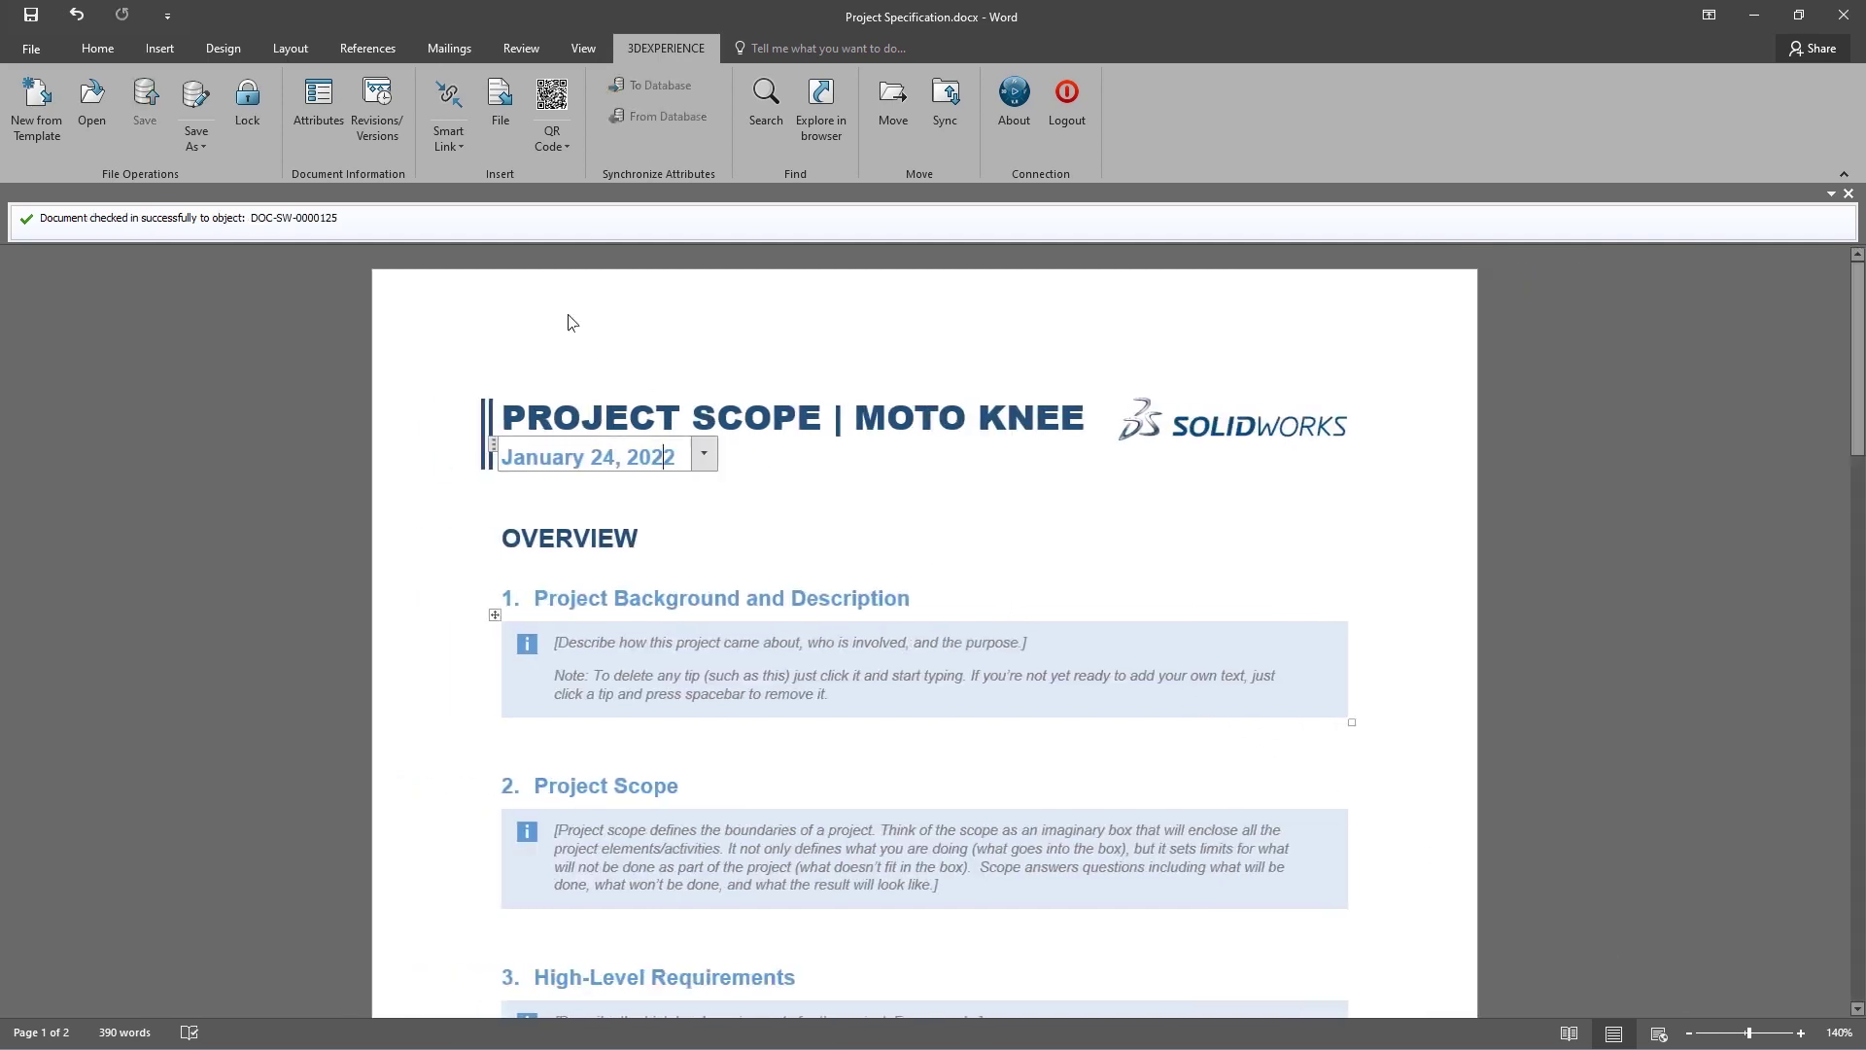
- View its revisions, complete the specification task, and move Finalize Knee Concept Models to In Work
click(398, 122)
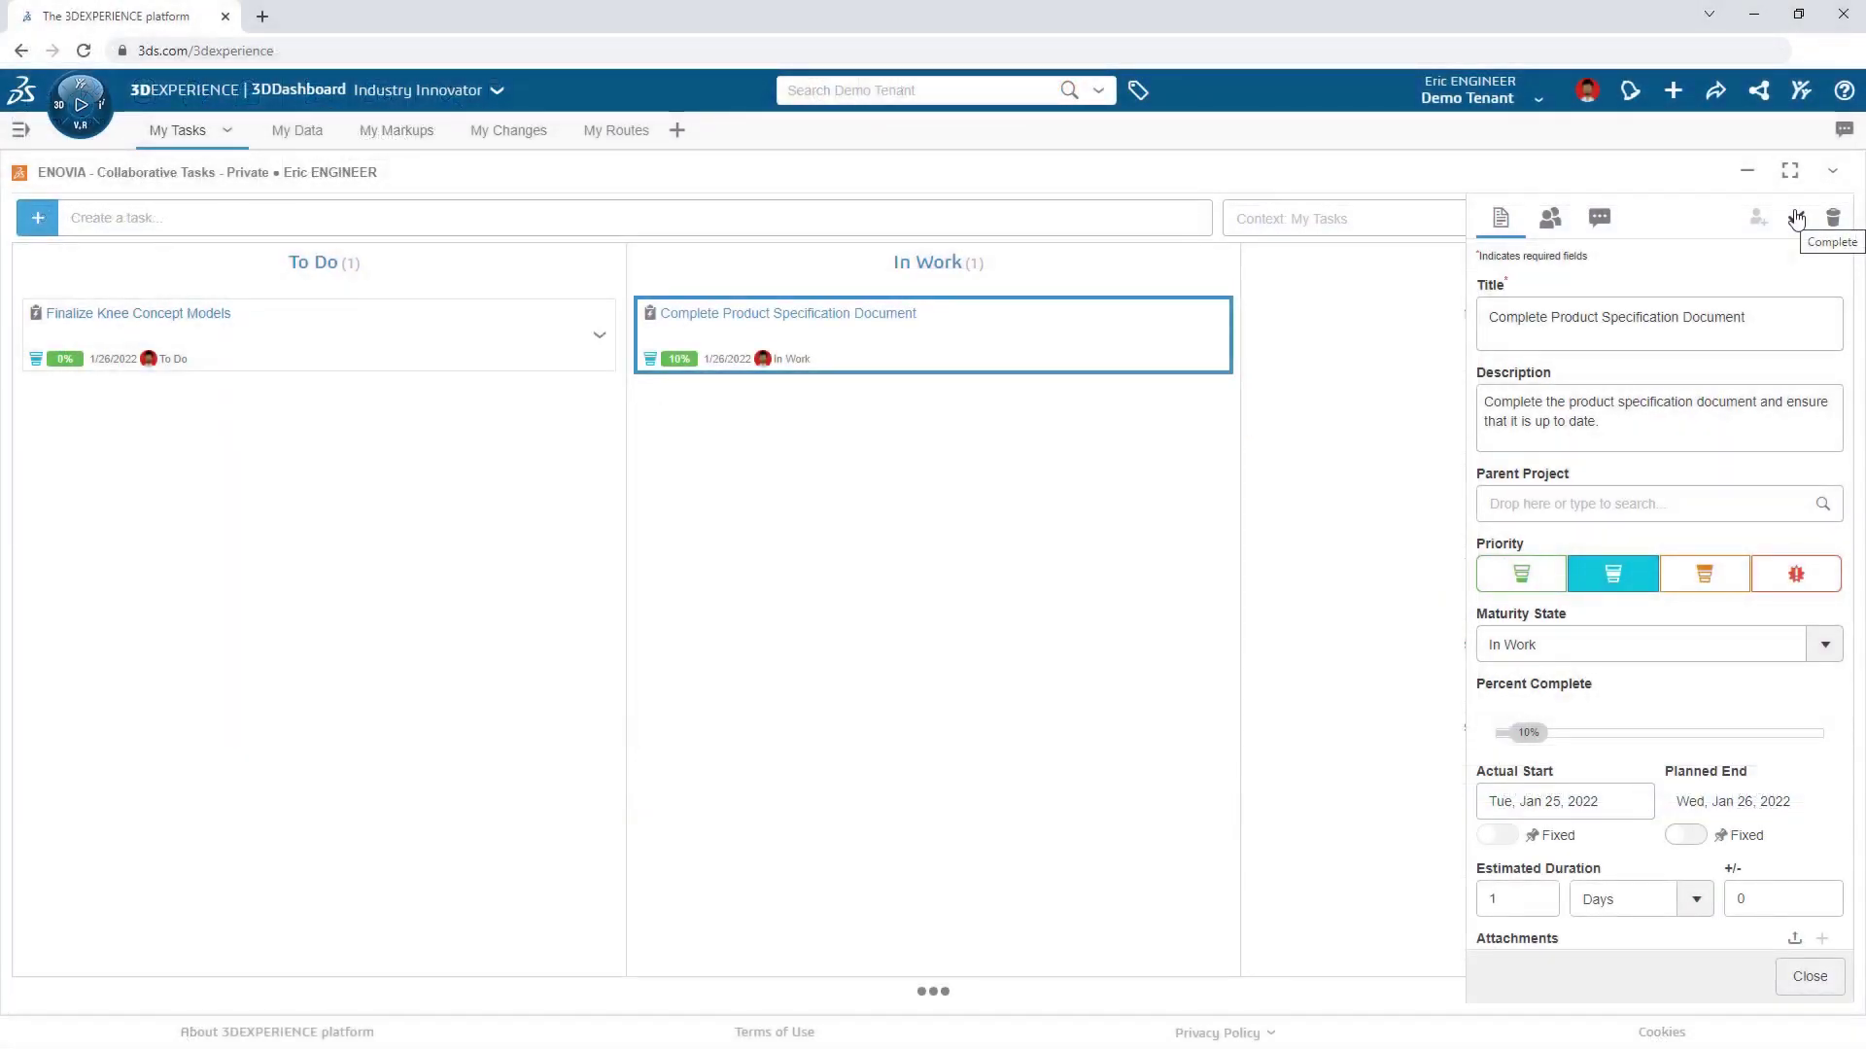
click(1796, 217)
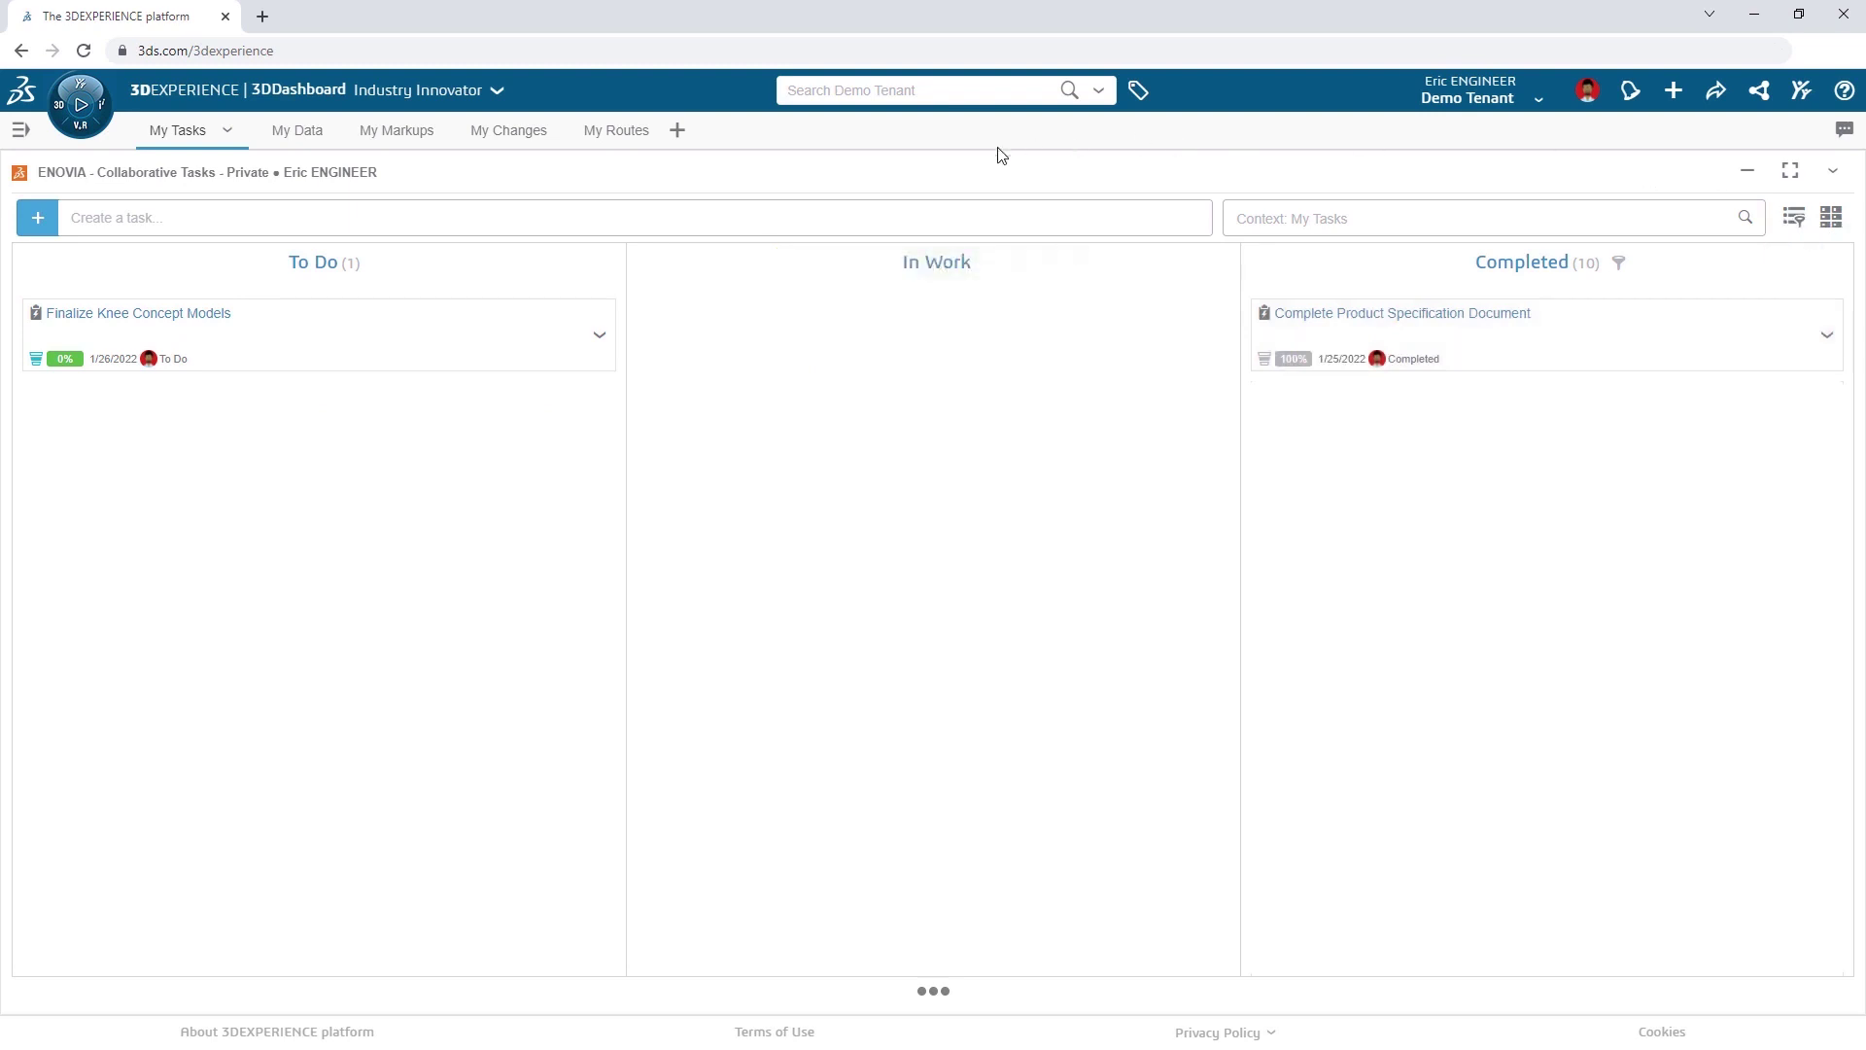
drag(465, 338, 920, 342)
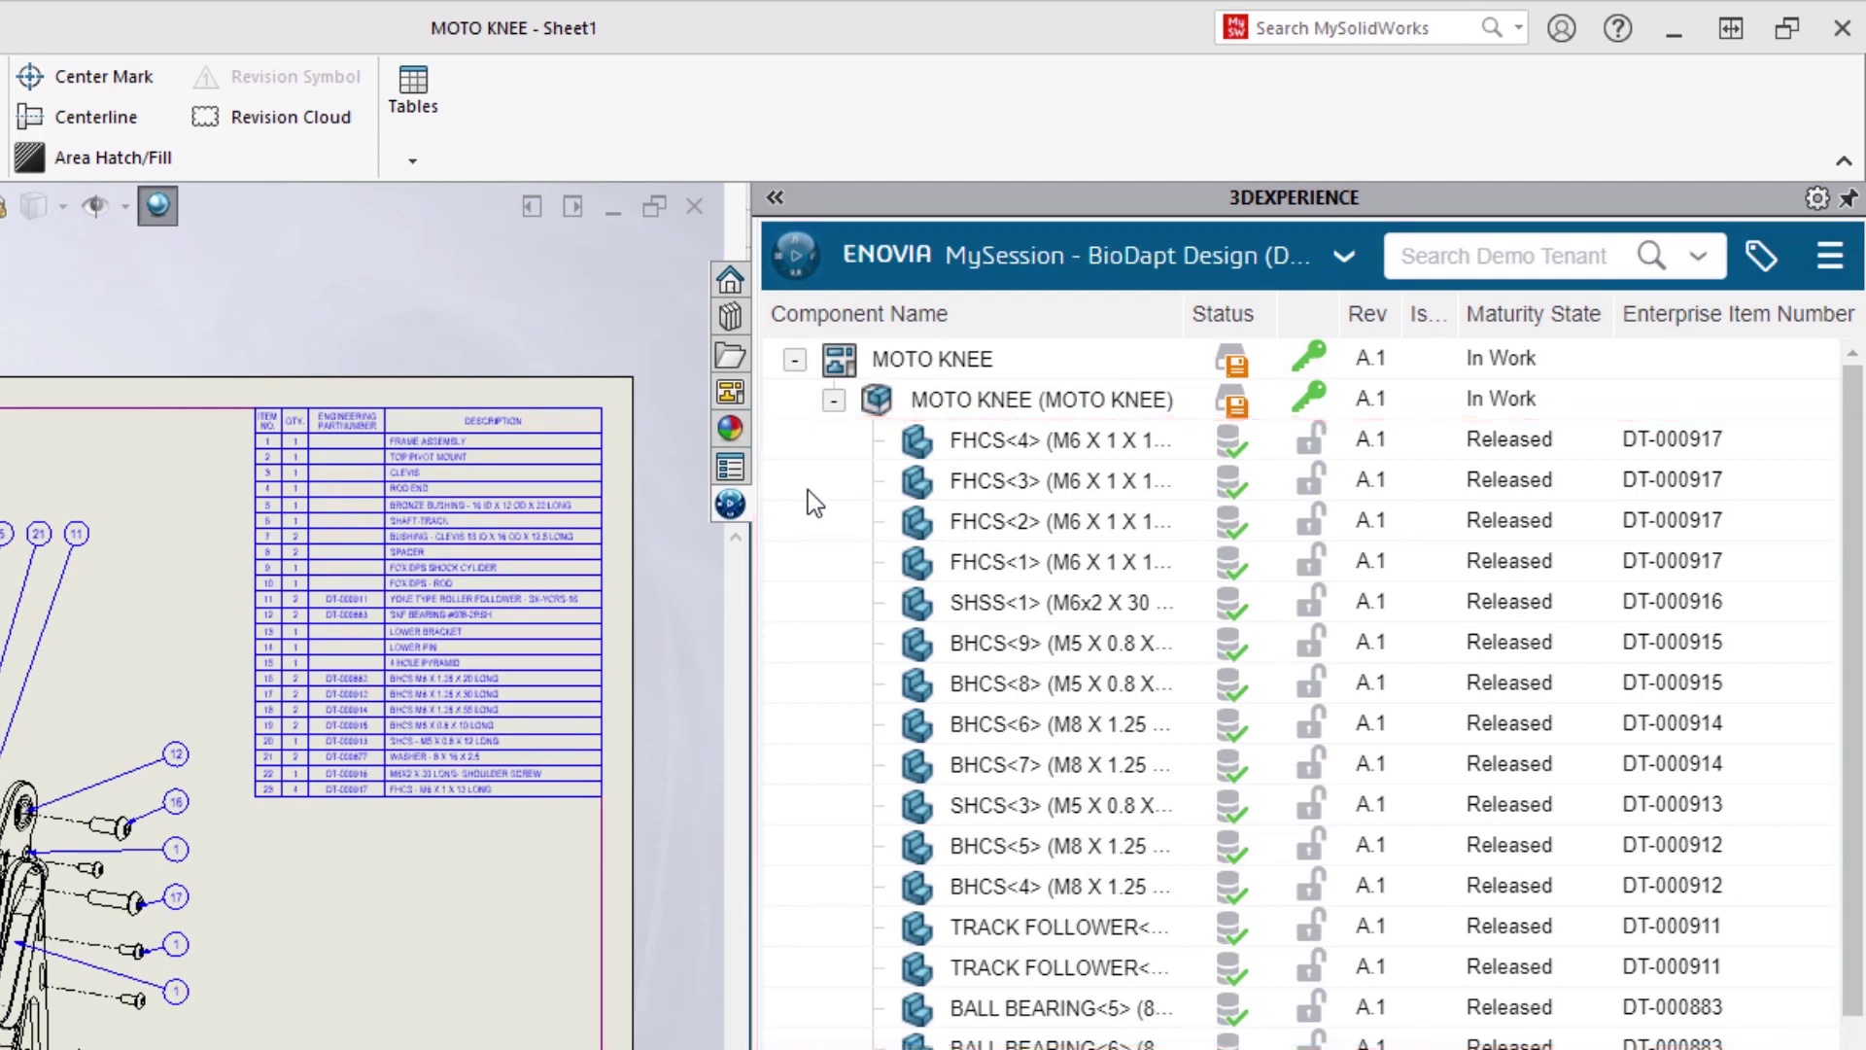
- Select the MOTO KNEE drawing and assembly for saving and bookmark both to Project 1000
right_click(842, 360)
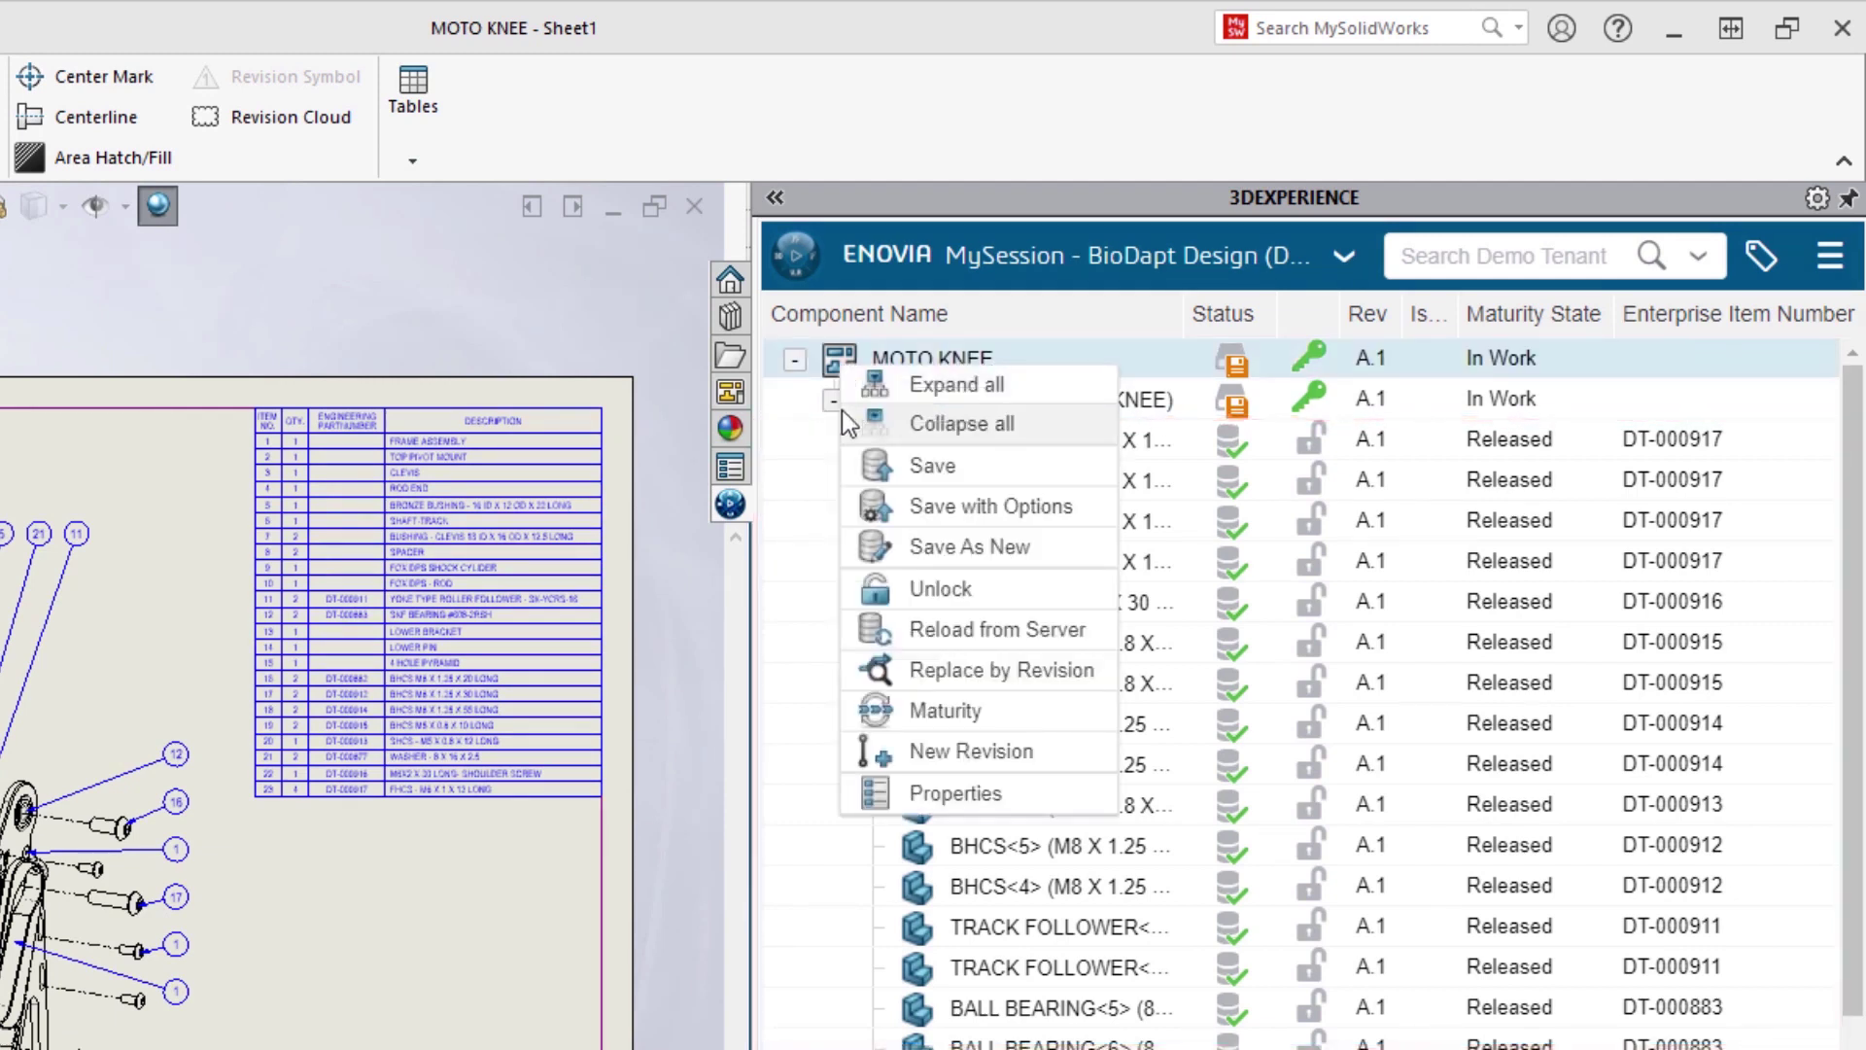
click(844, 498)
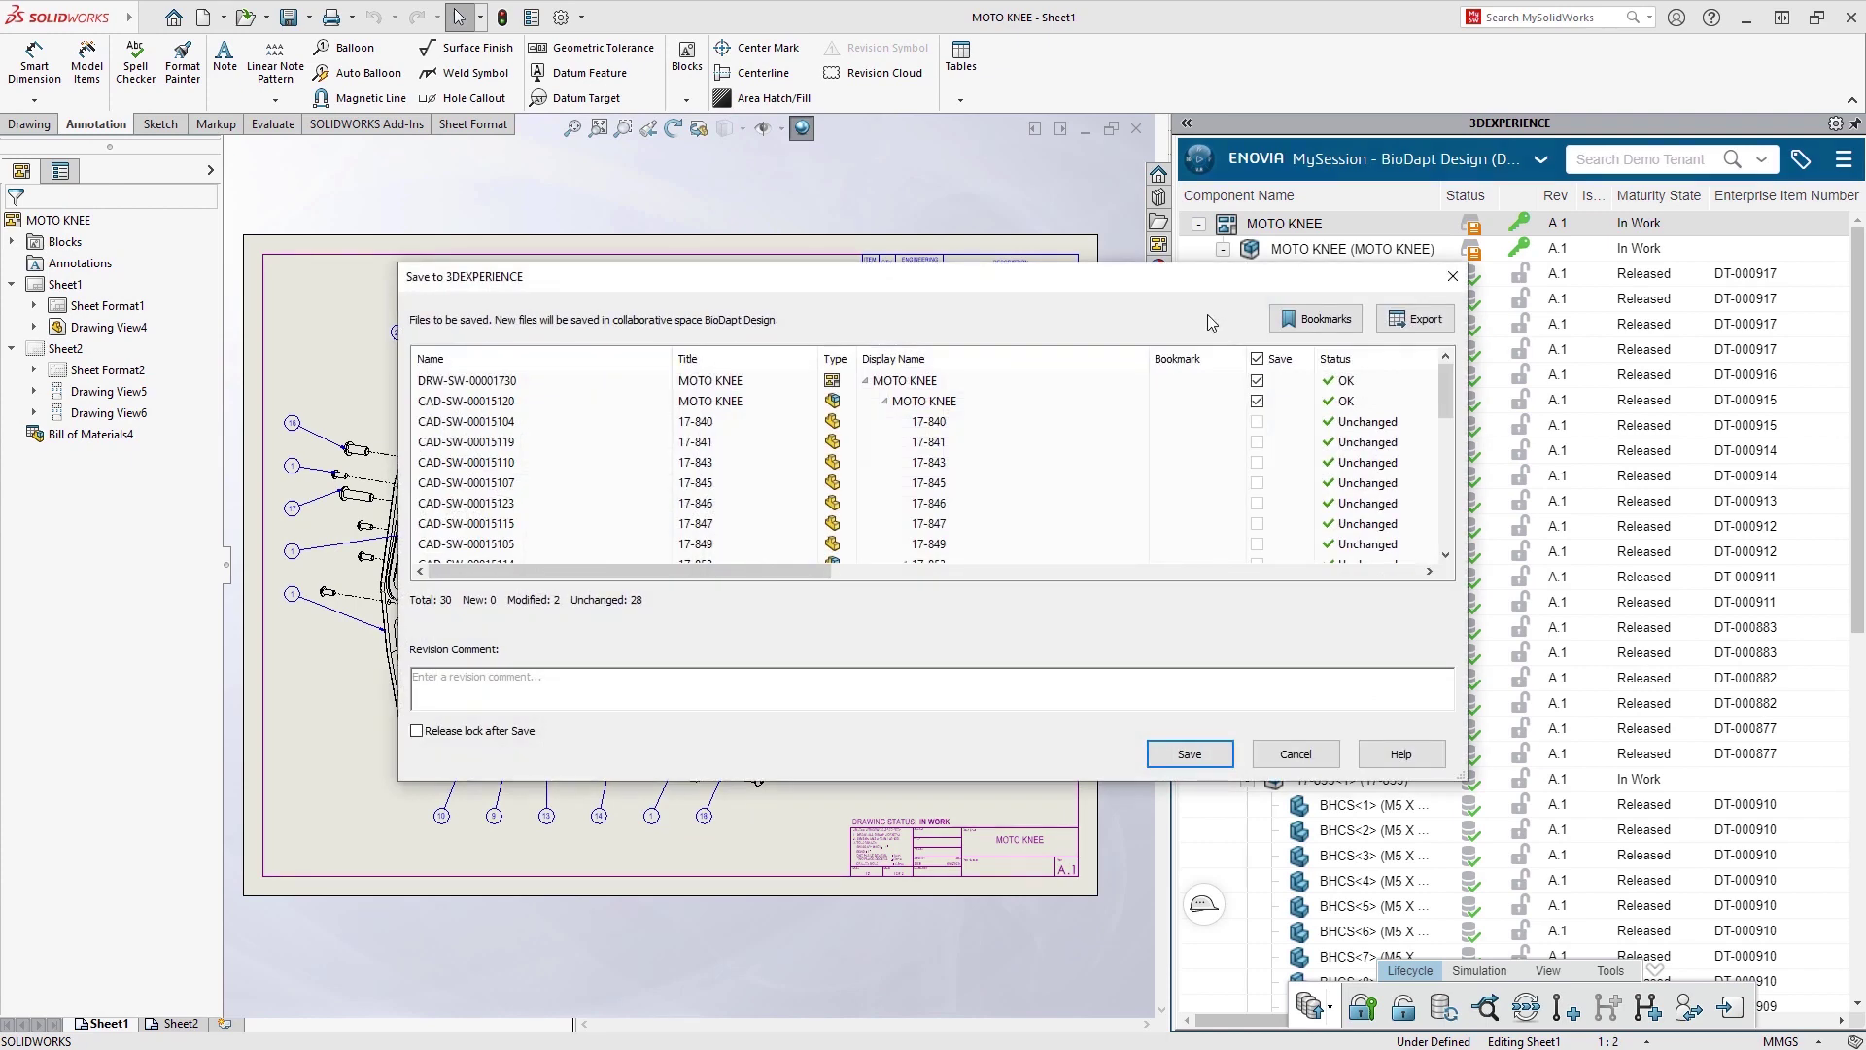
click(924, 381)
ctrl+click(928, 400)
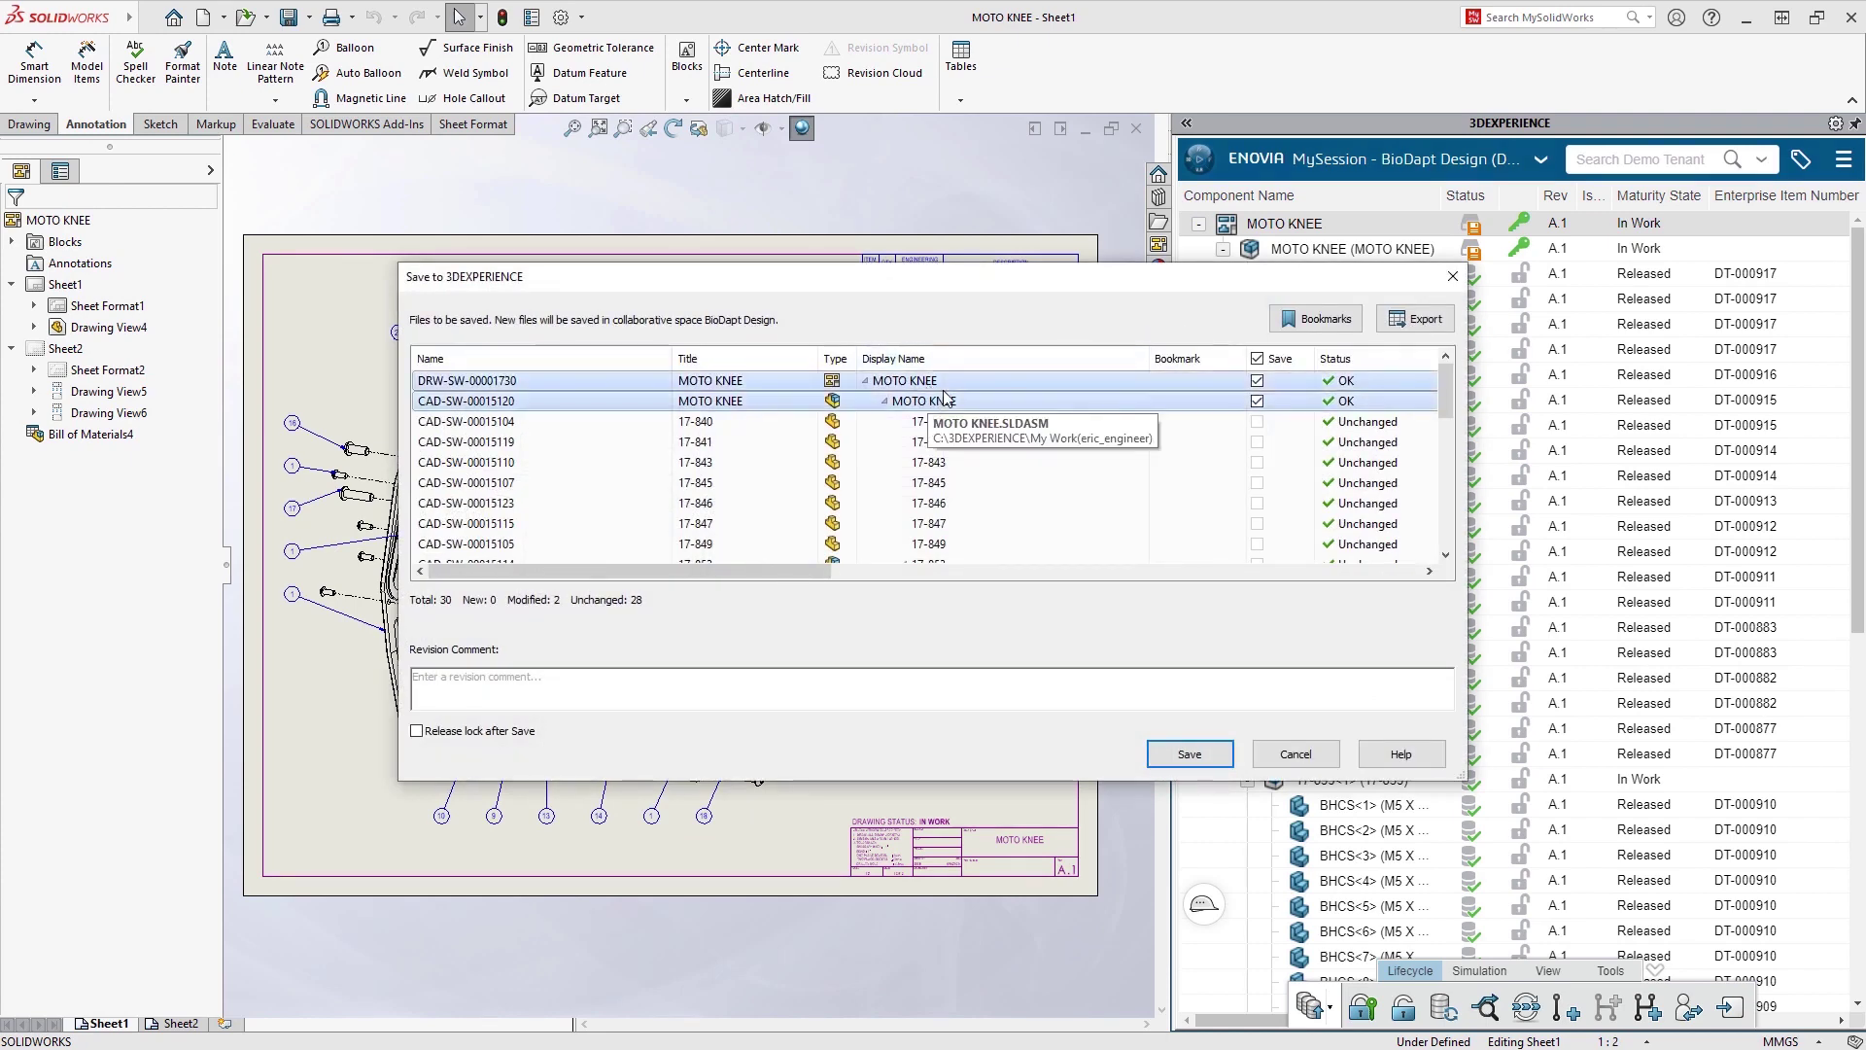
click(1315, 319)
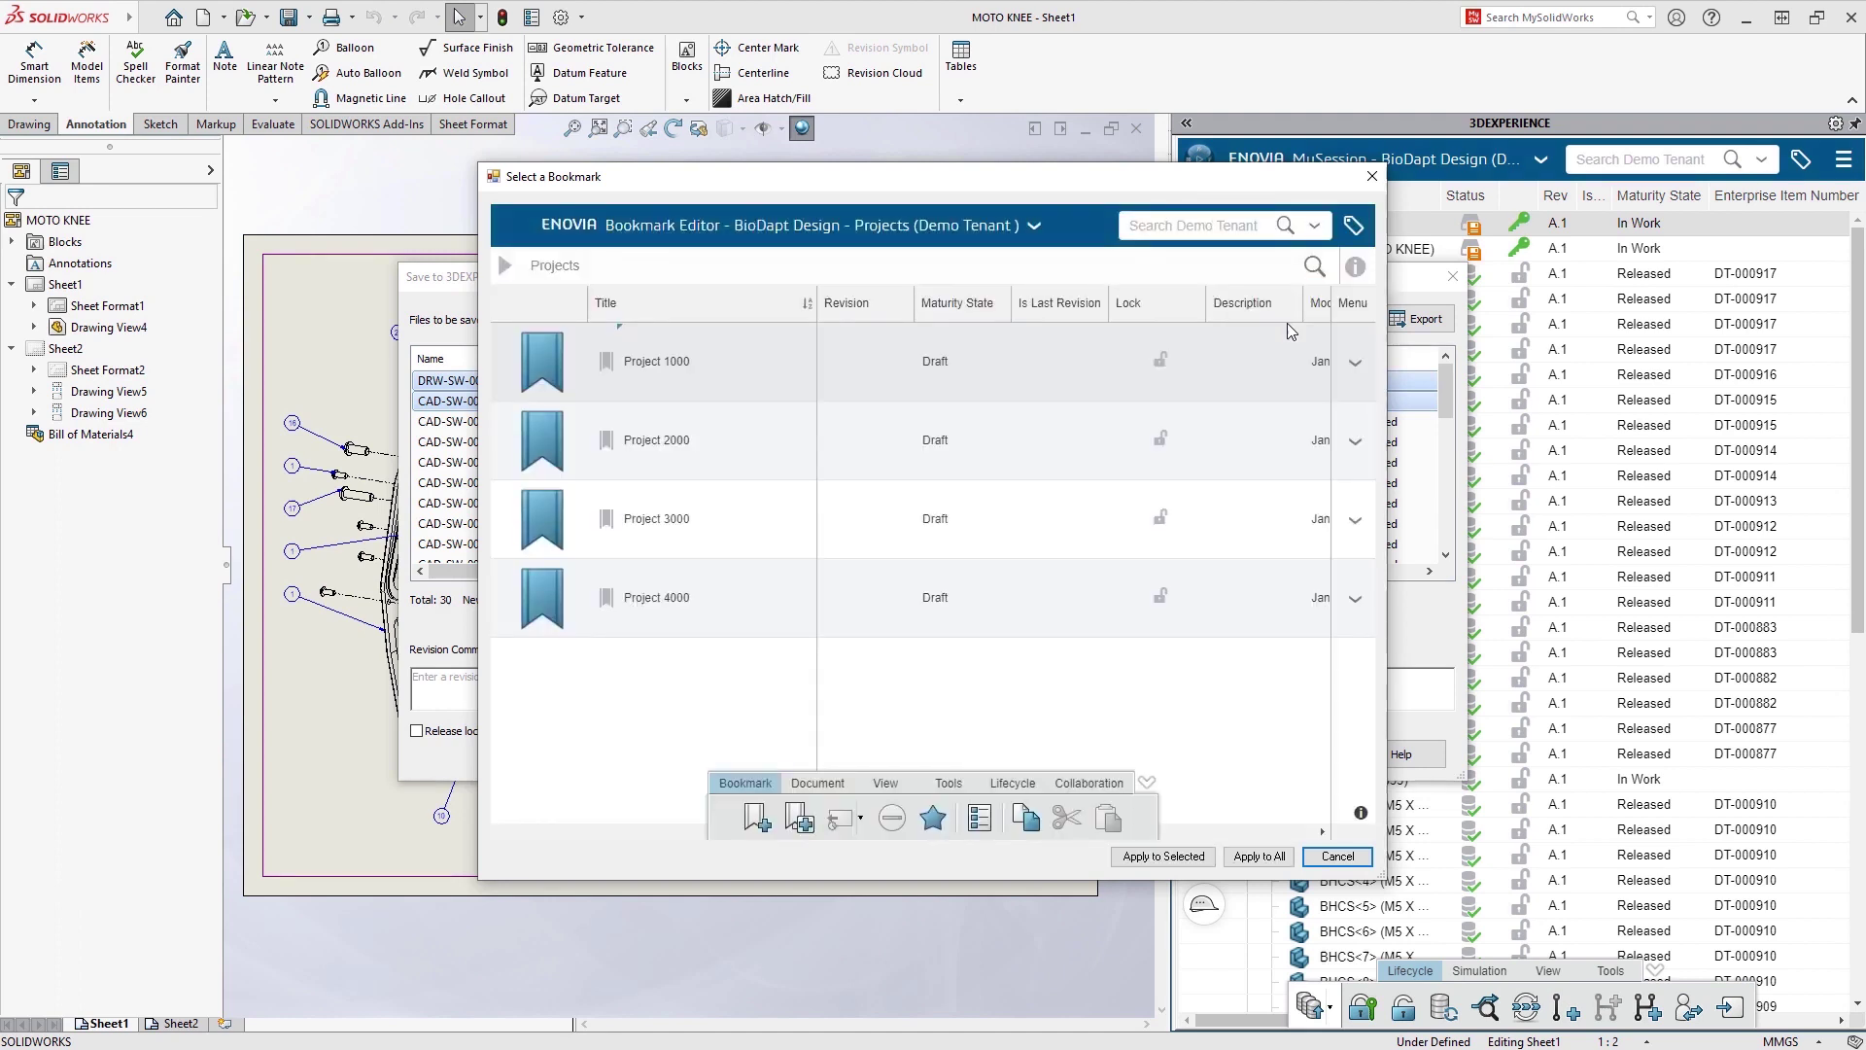
double_click(705, 358)
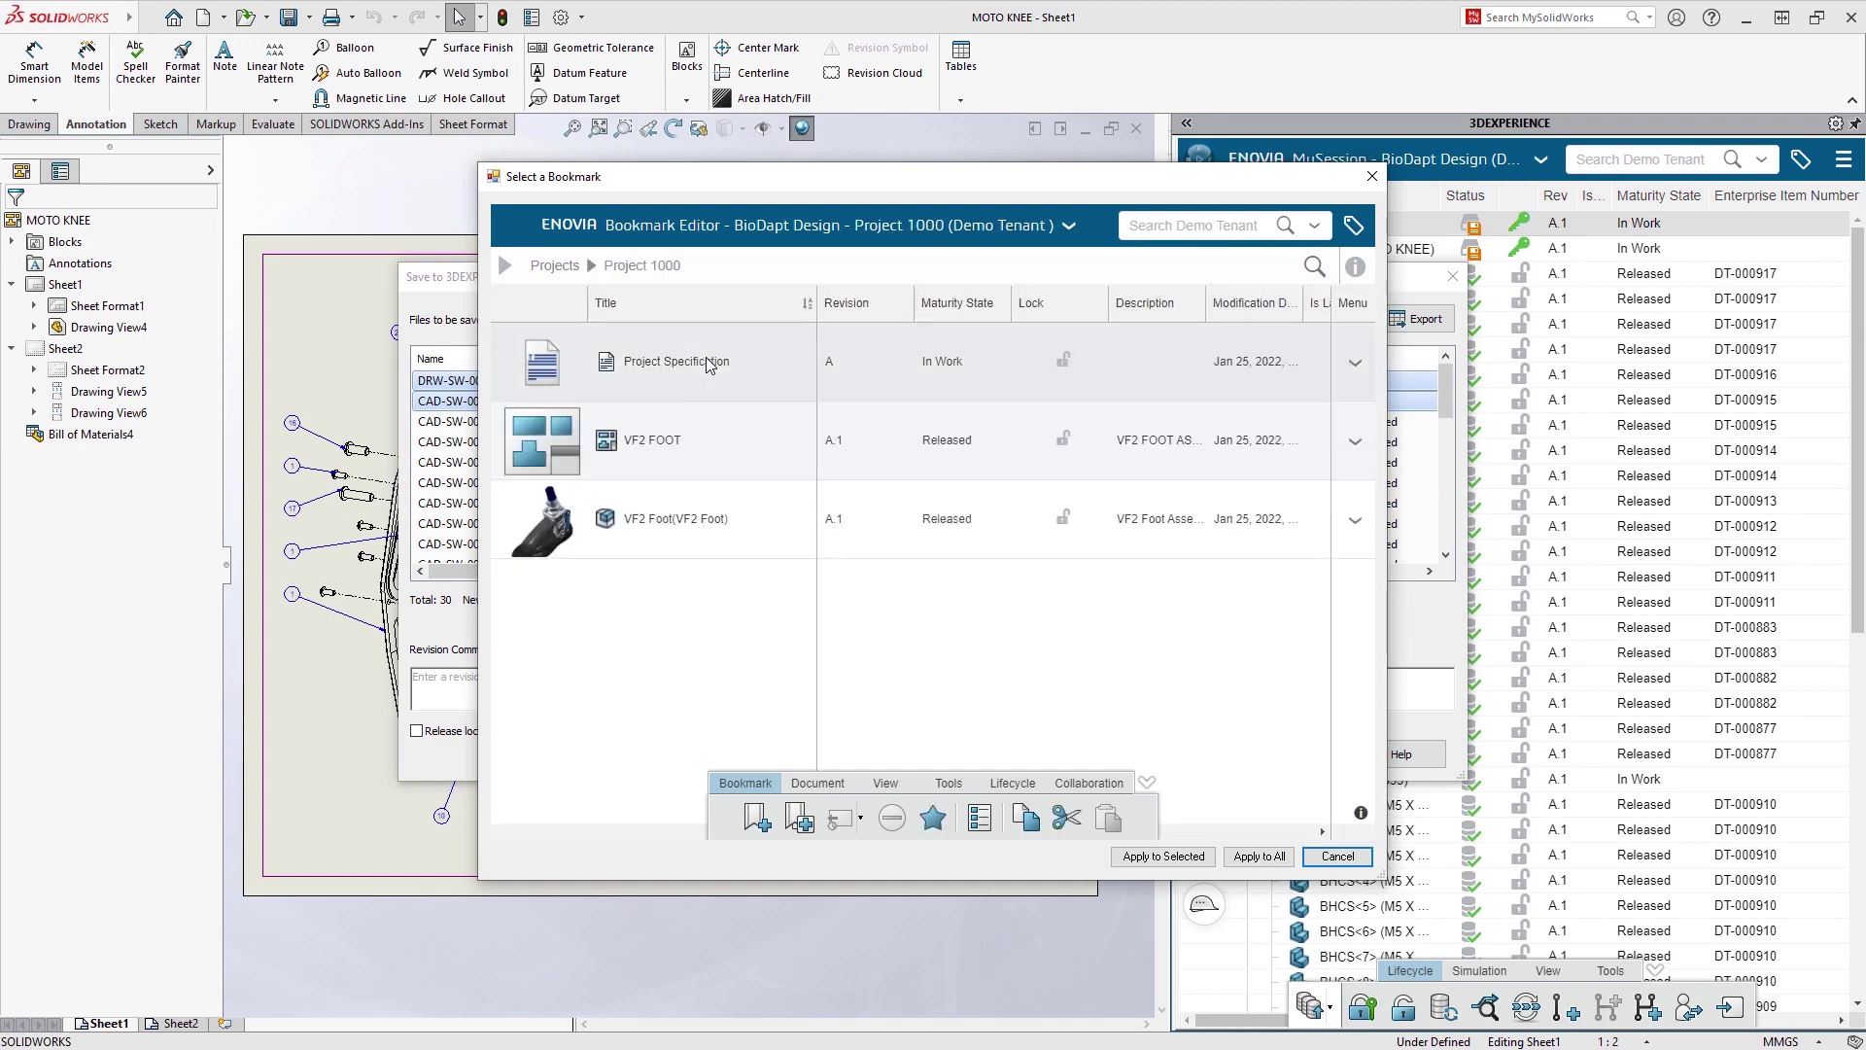
click(1173, 854)
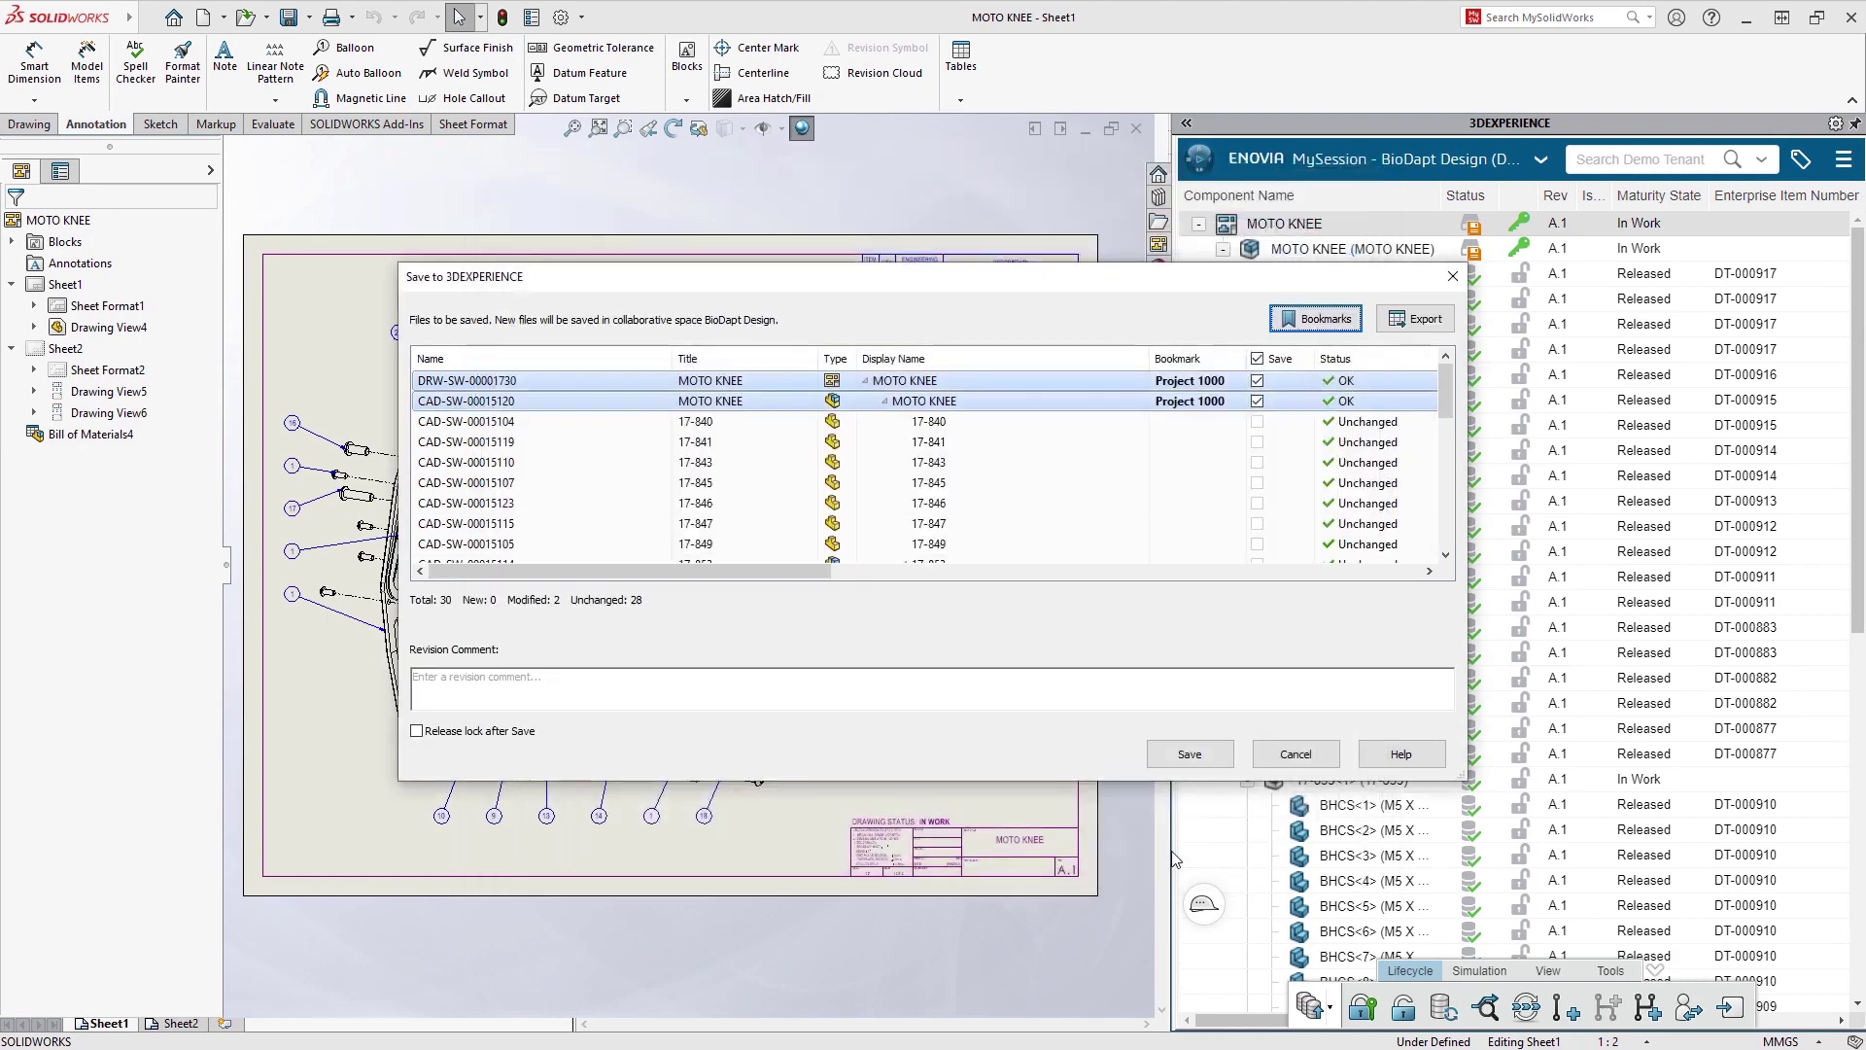
- Save them with revision comment 'INITIAL CHECK-IN' and Release lock after Save enabled
click(887, 687)
text(INITIAL CHECK-IN)
click(417, 732)
click(1188, 762)
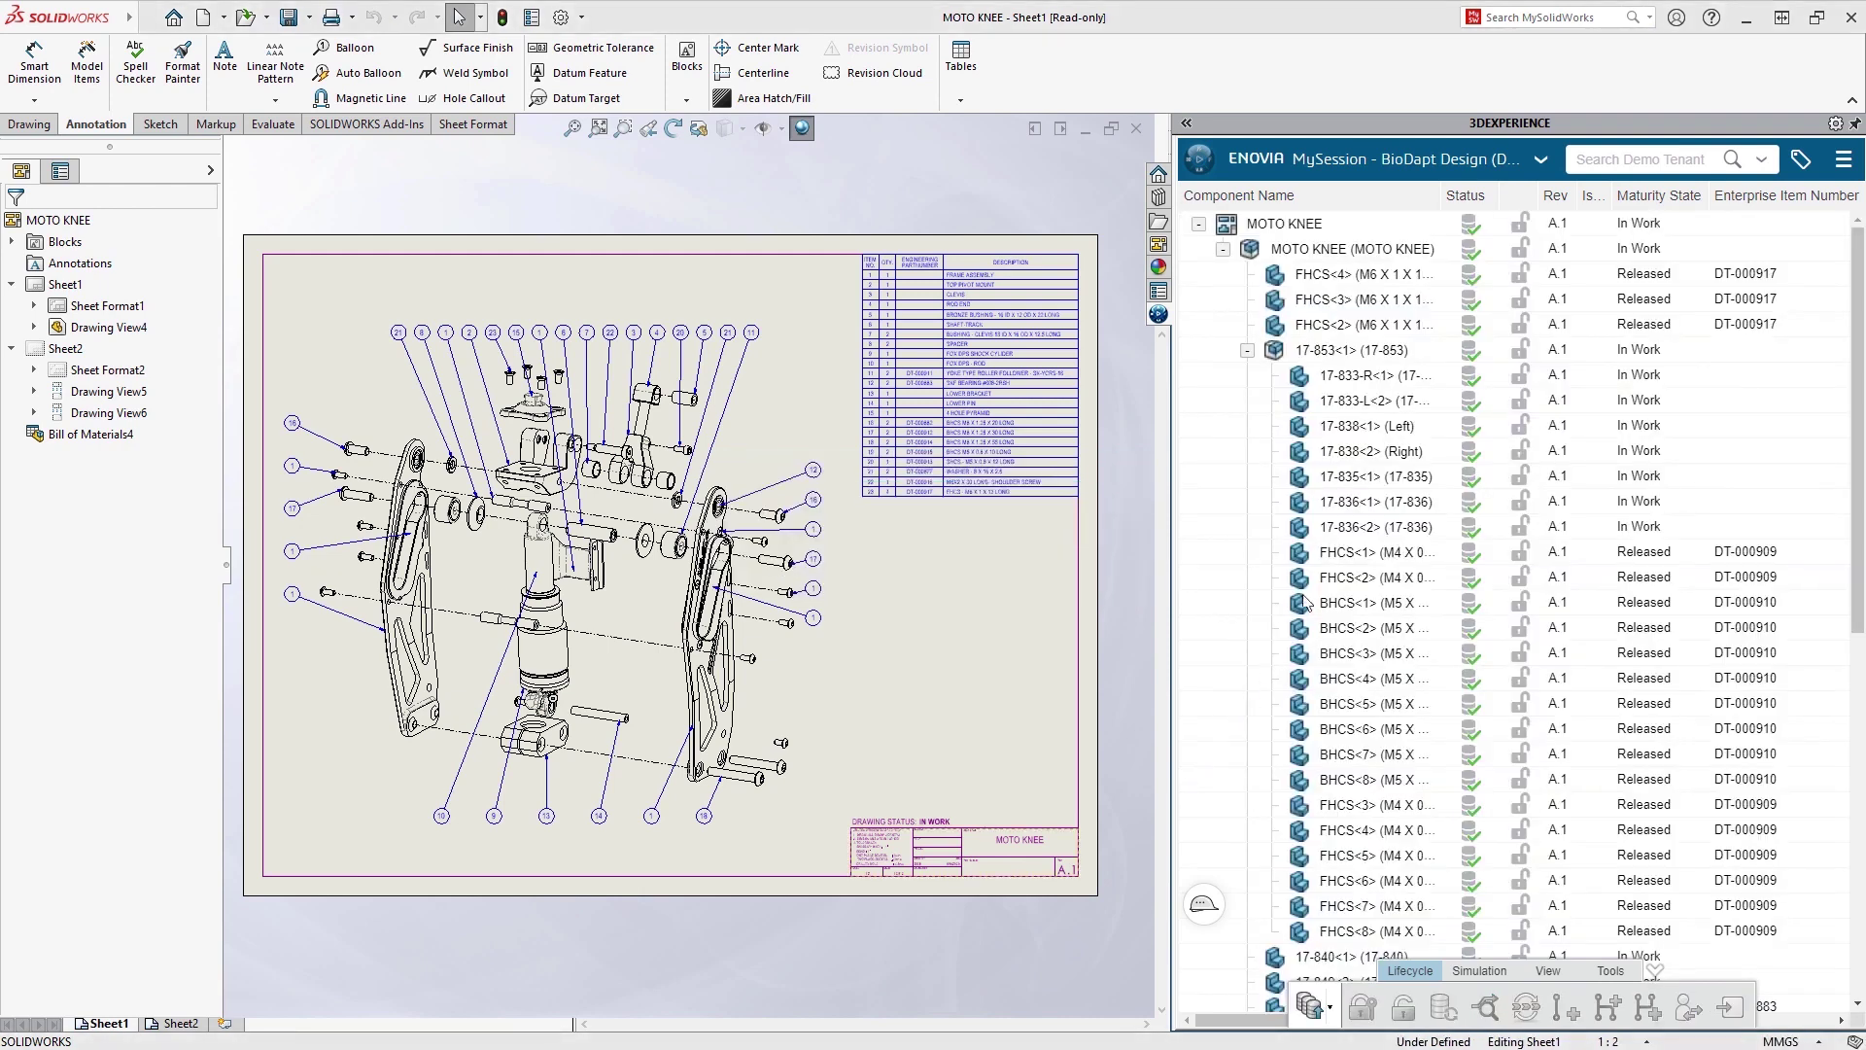
- Open Collaborative Tasks from ENOVIA MySession and mark Finalize Knee Concept Models completed
click(1541, 159)
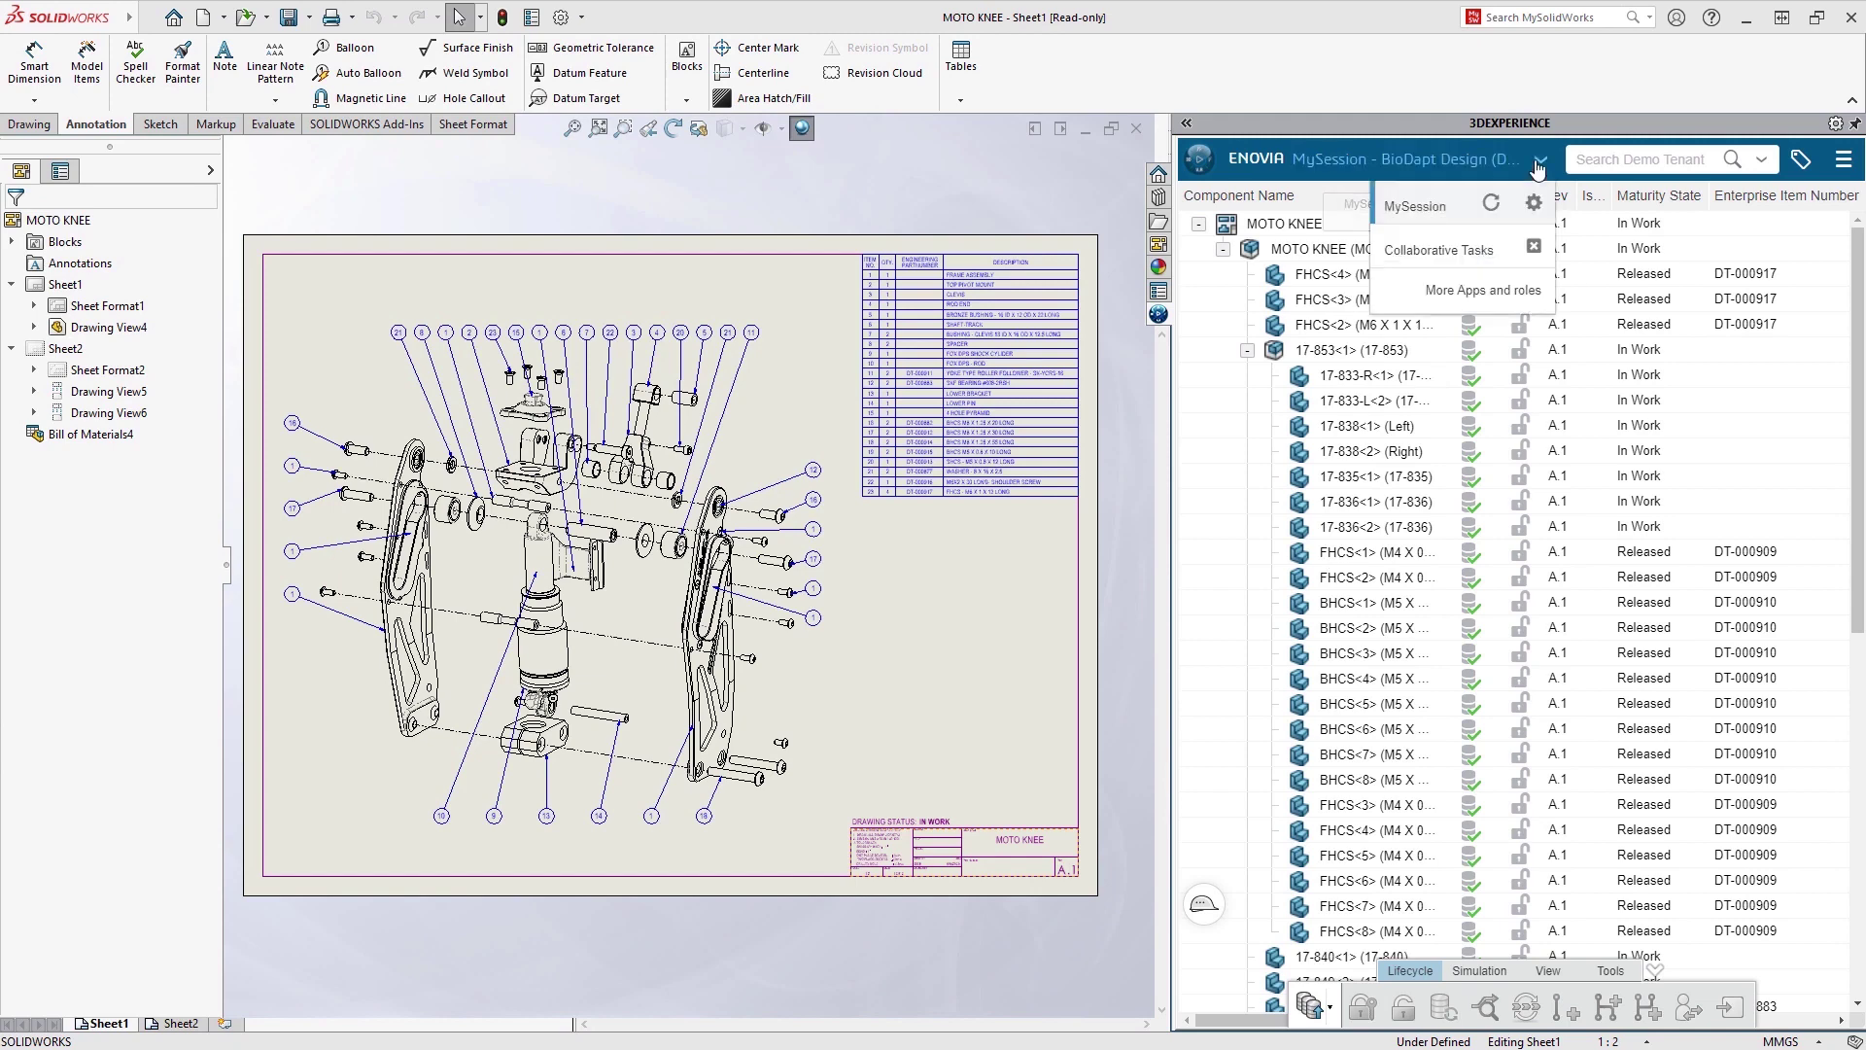
click(1485, 251)
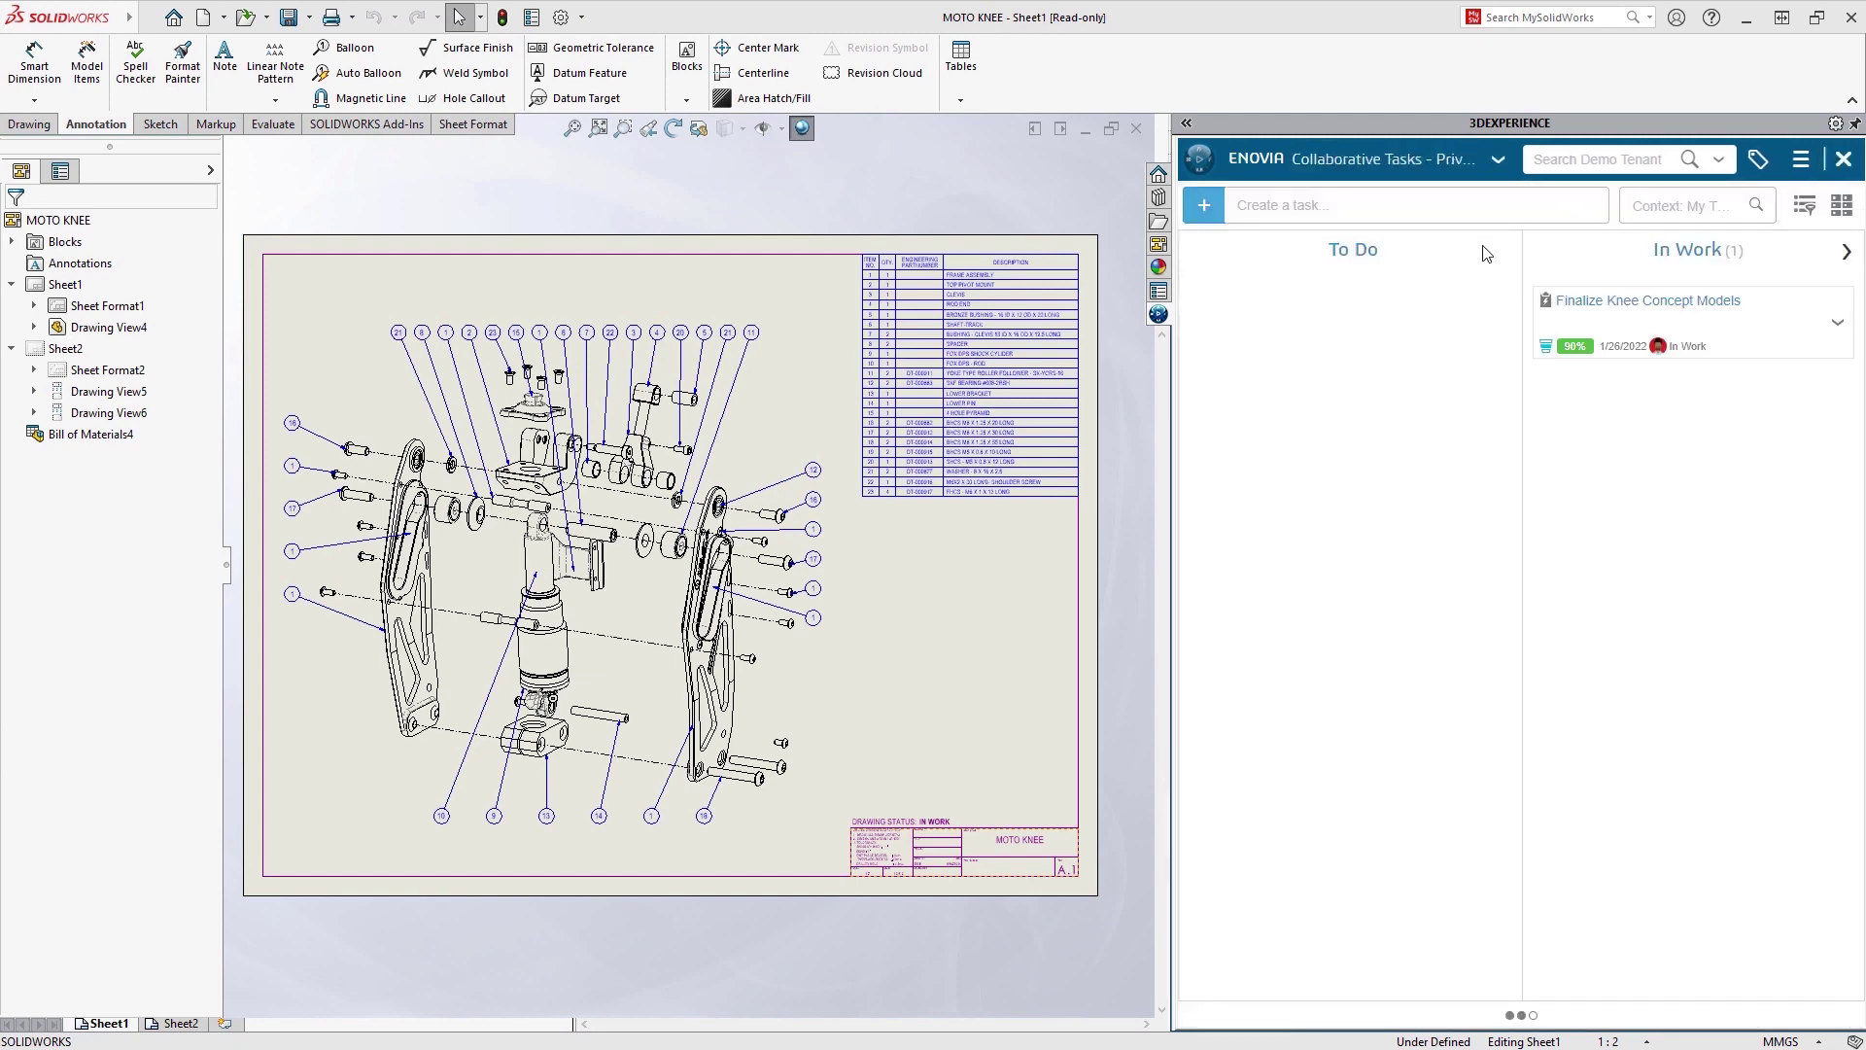
click(1713, 338)
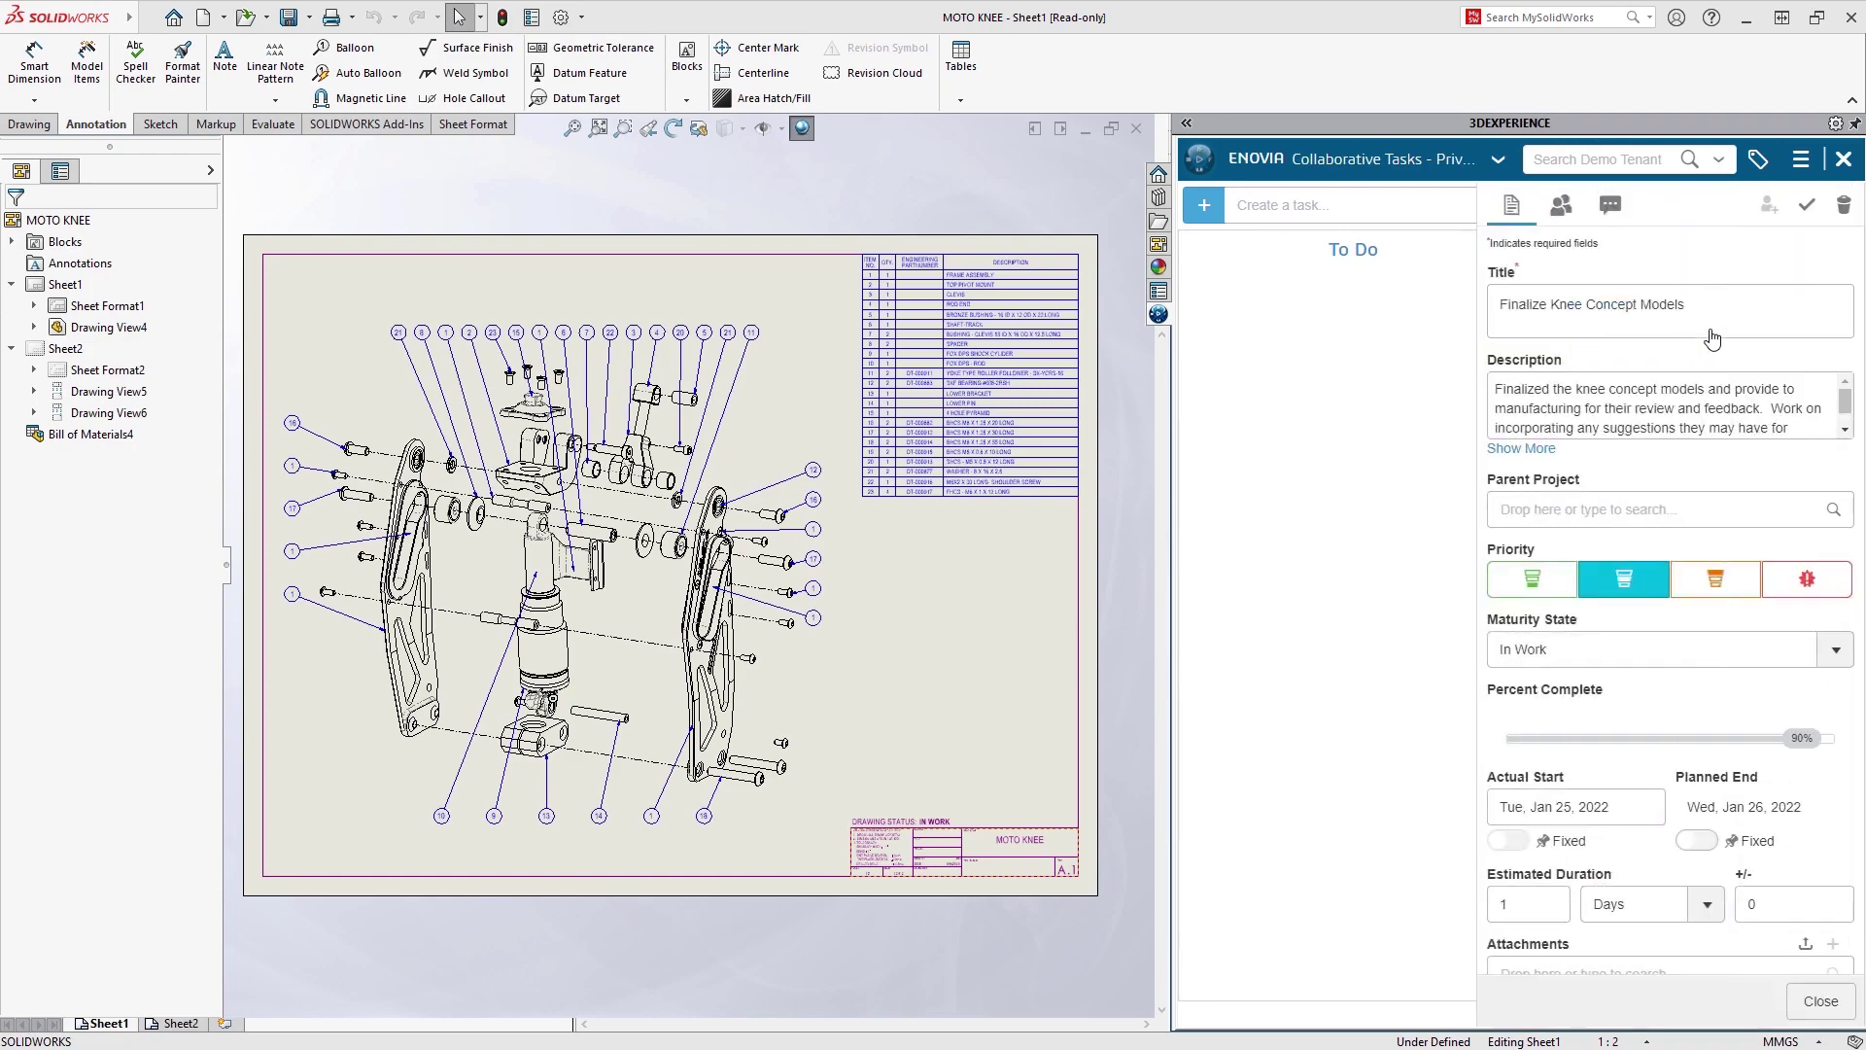
click(1804, 212)
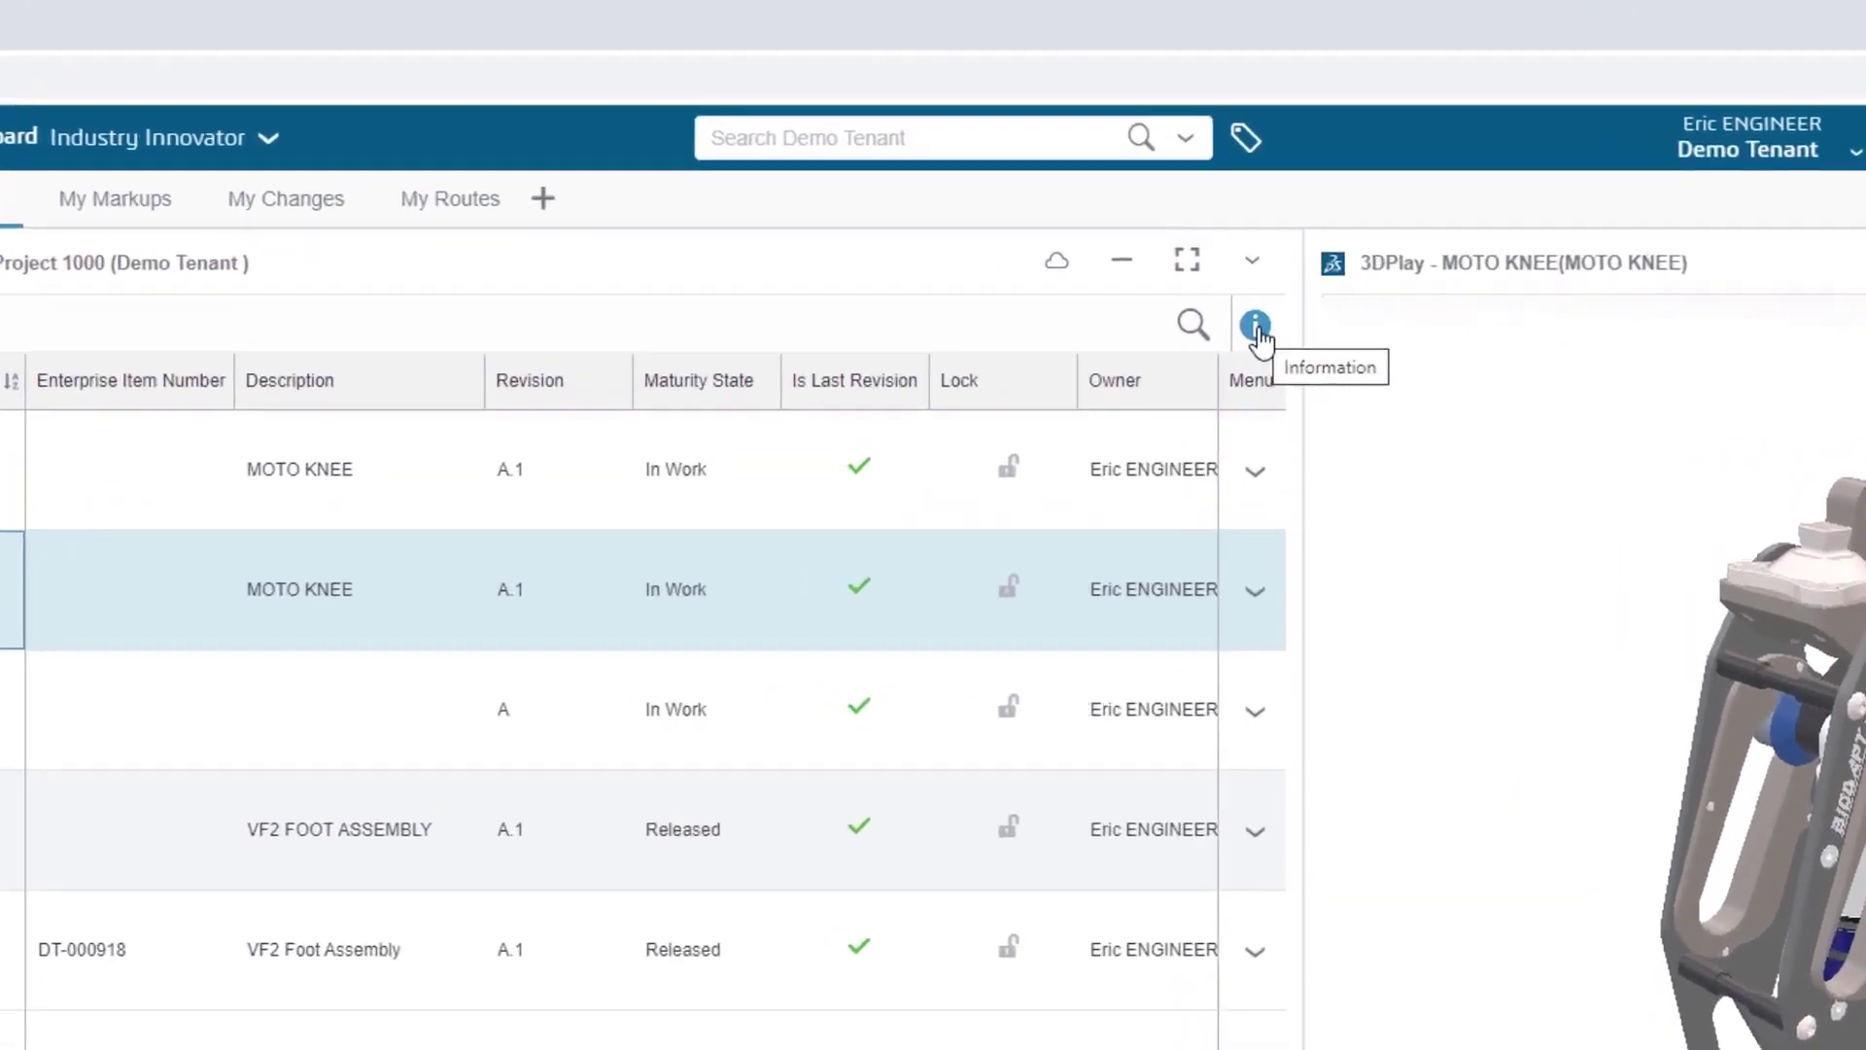
- Post a MOTO KNEE comment mentioning the supplier, asking for an assembly-ease and serviceability review
click(1146, 216)
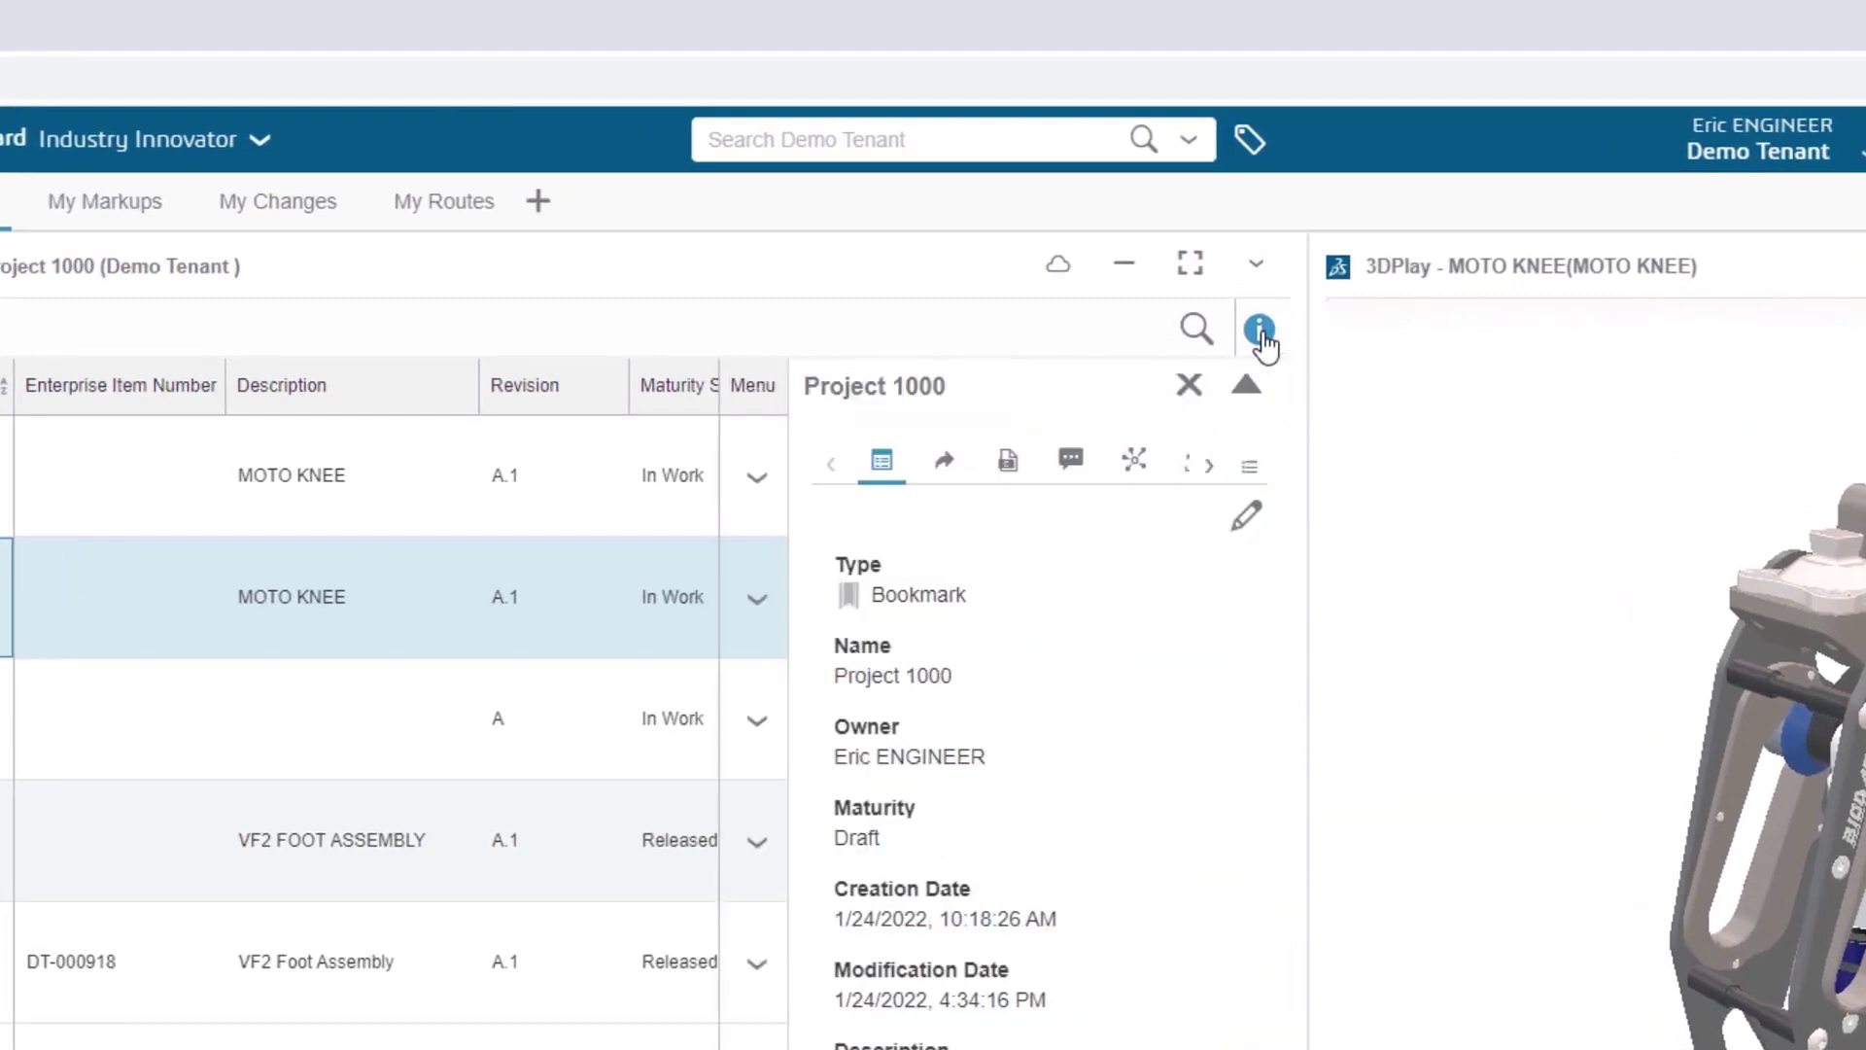
click(1071, 478)
click(1040, 665)
text(@sam)
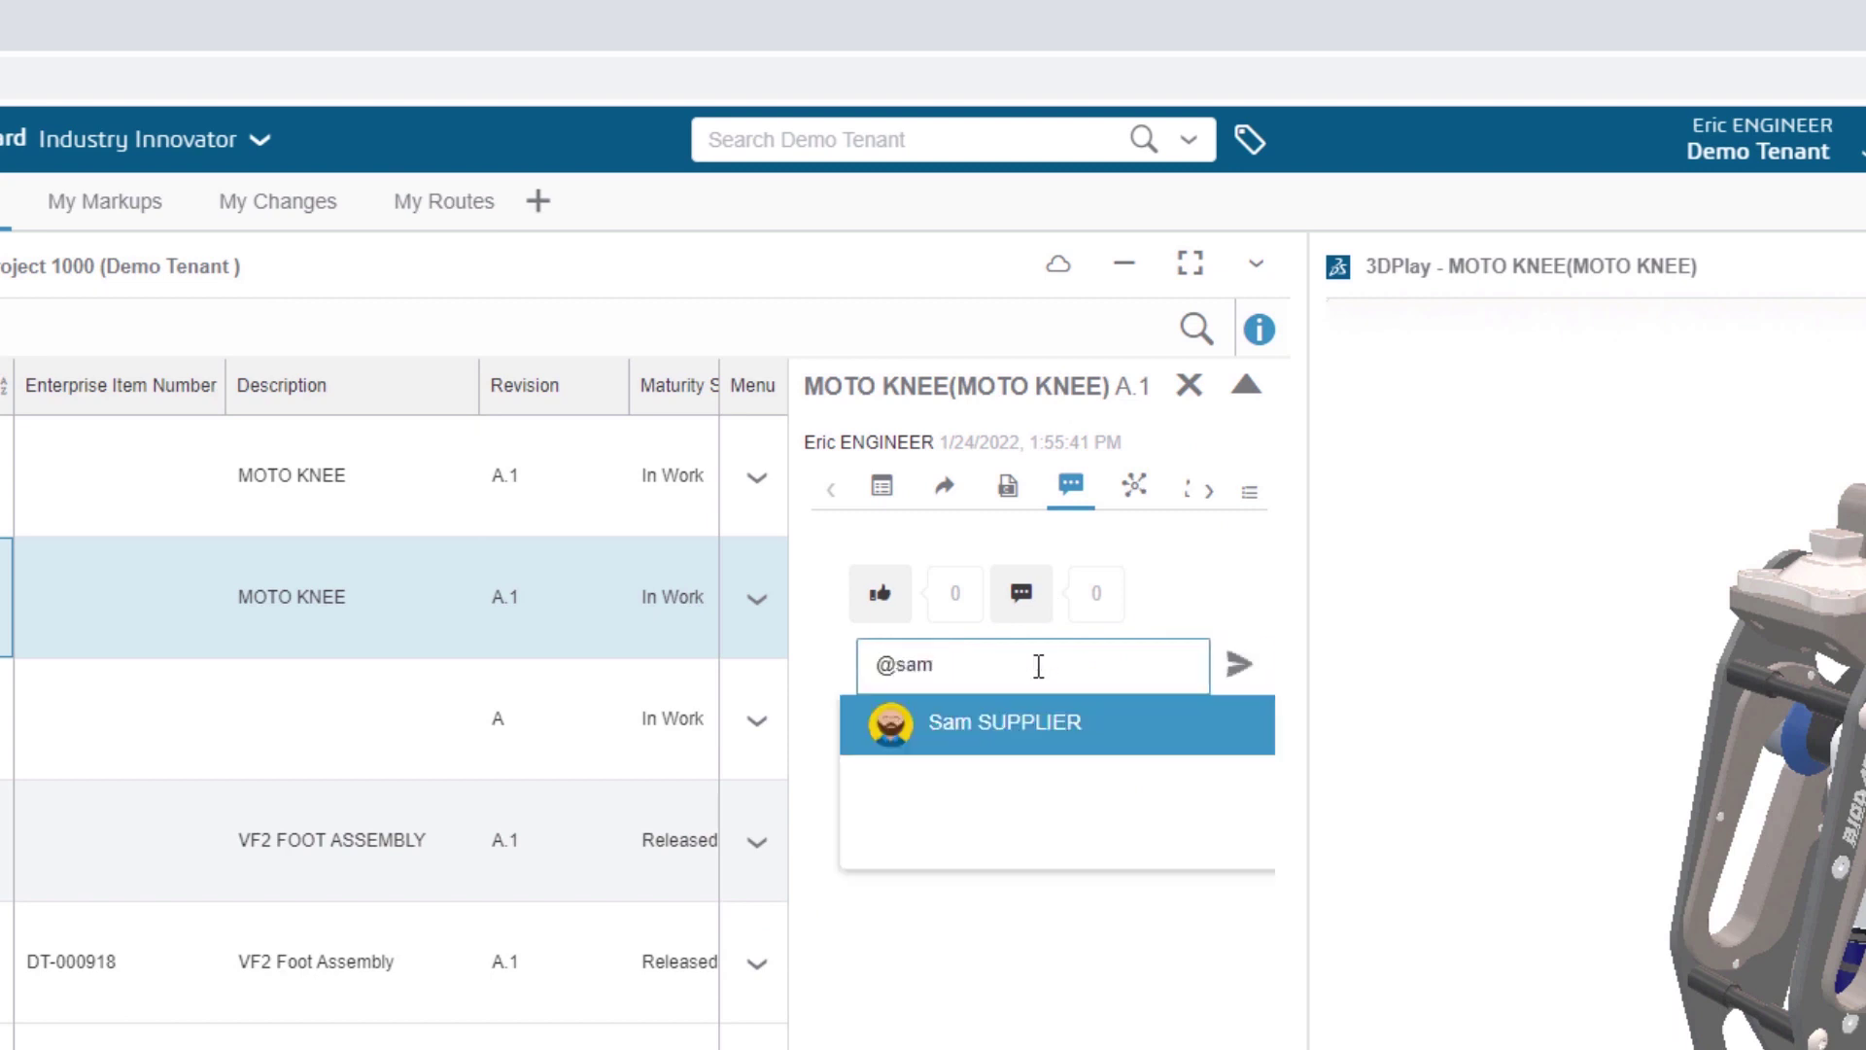
click(1040, 737)
text(Can you review the design for assembly ease and serviceability?)
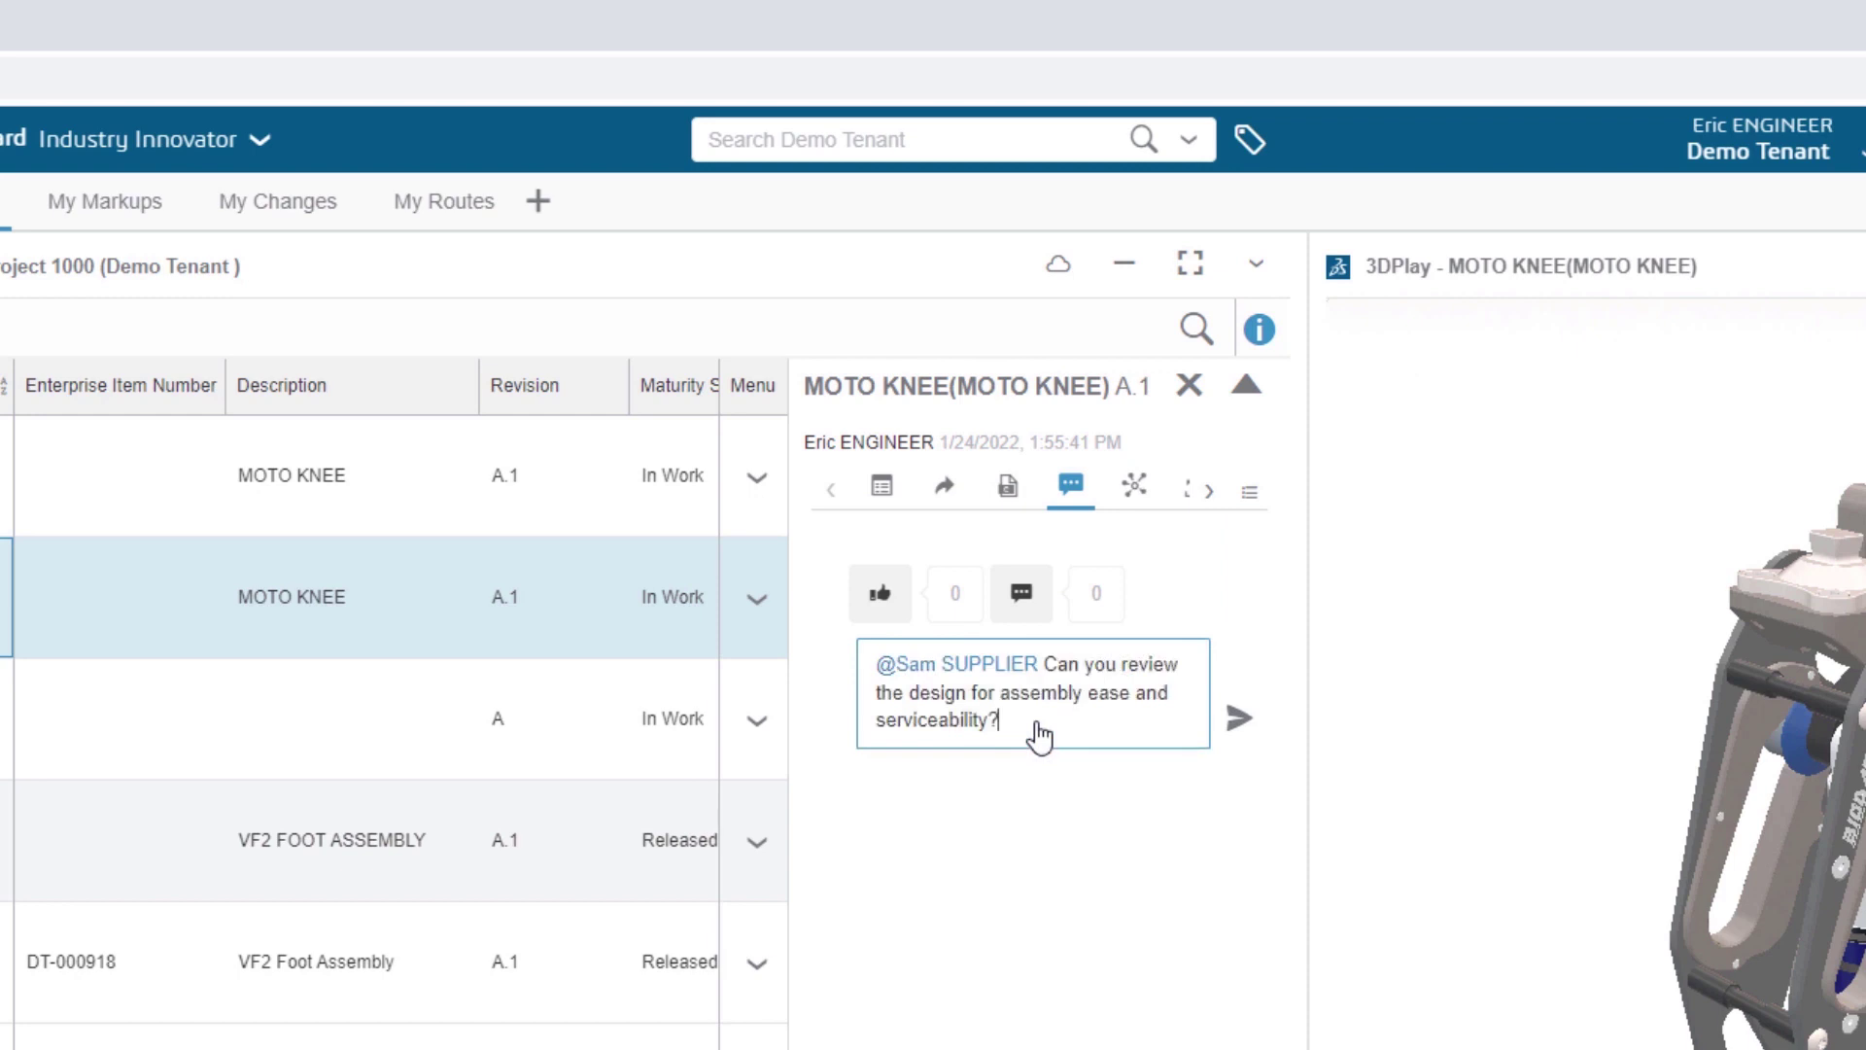
click(1240, 720)
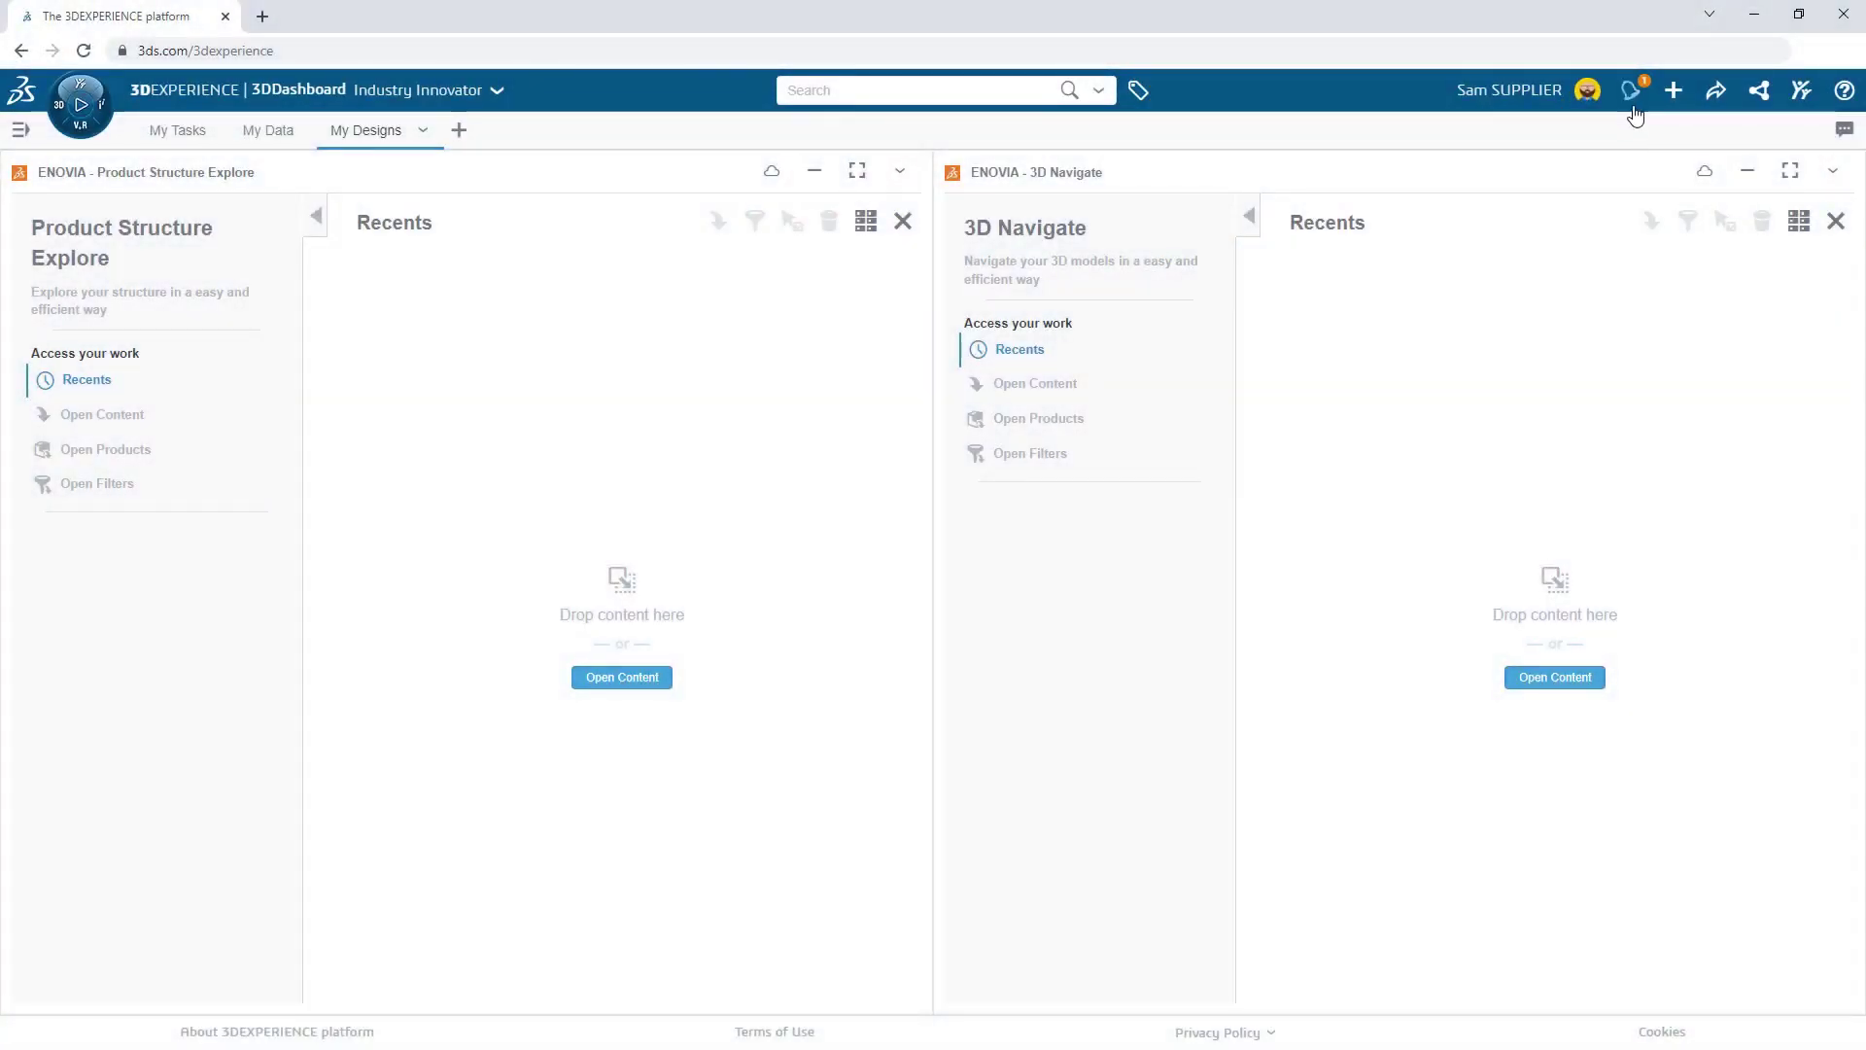
- Open MOTO KNEE from the mention notification, check its comment and 3D view, then close it
click(1635, 103)
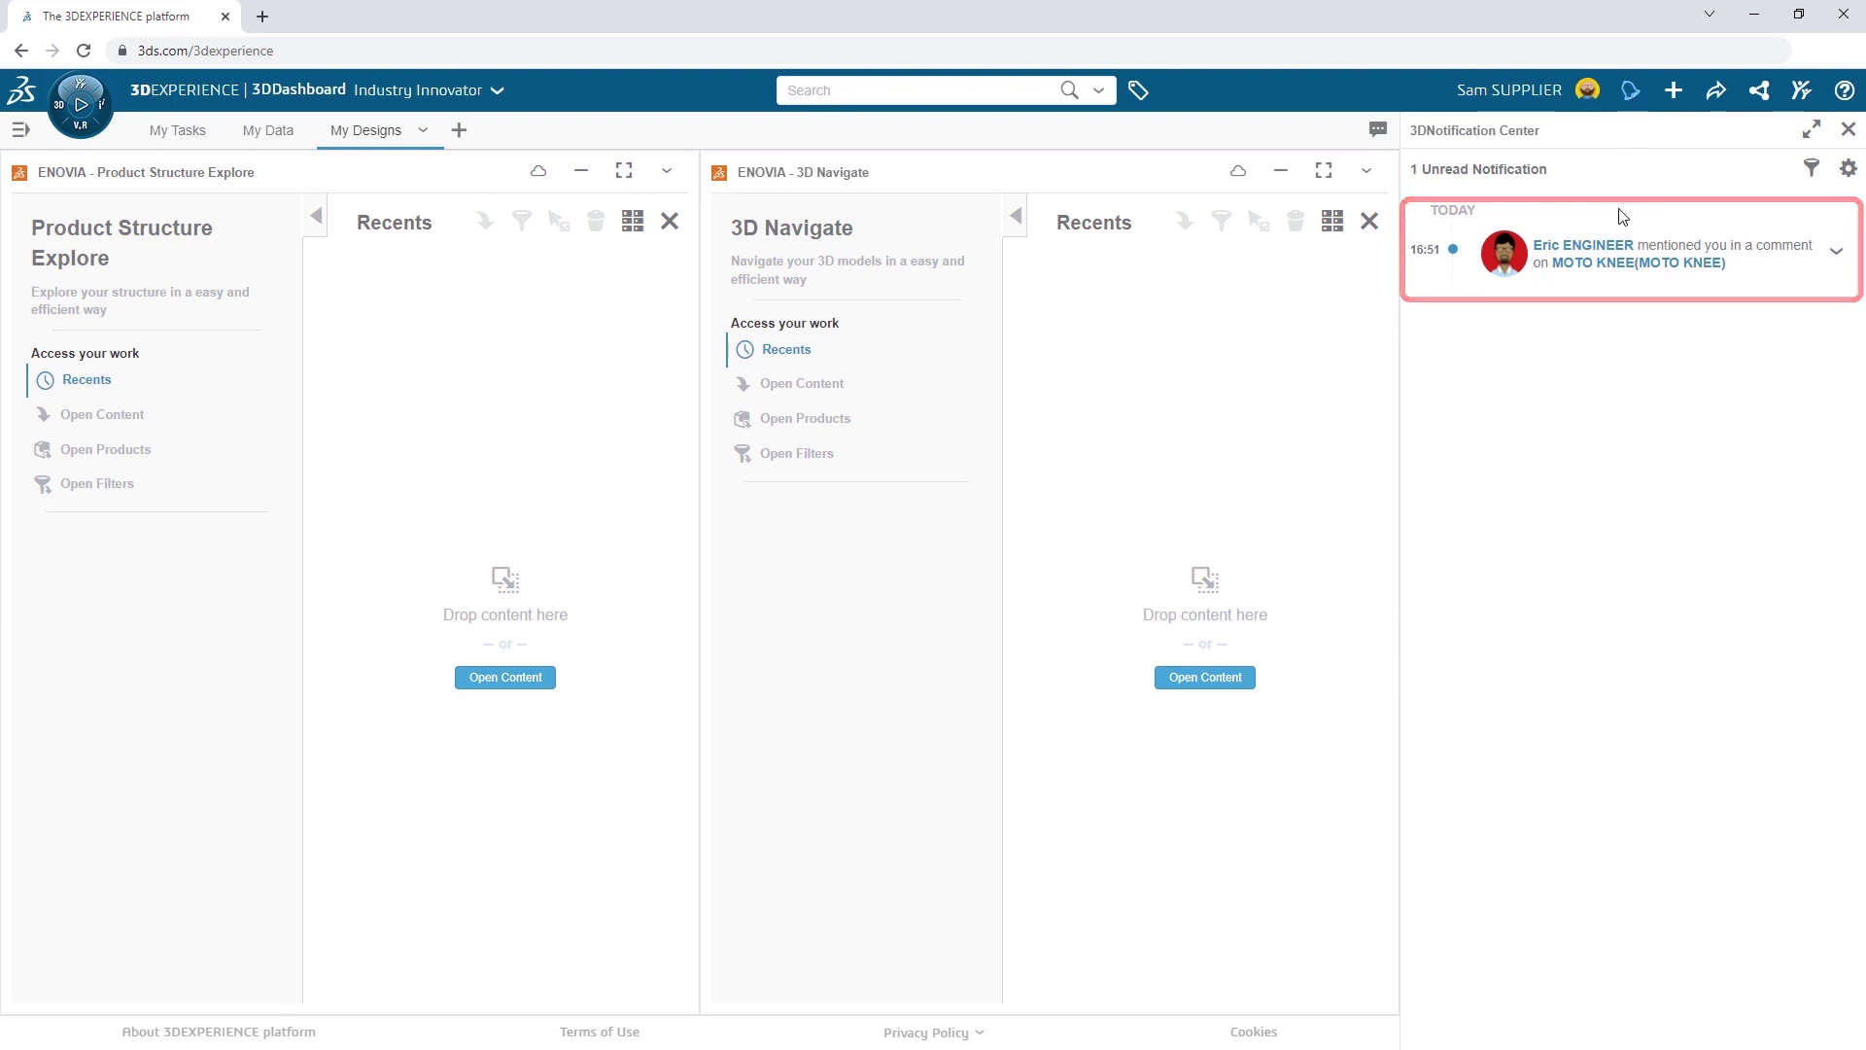
click(1618, 262)
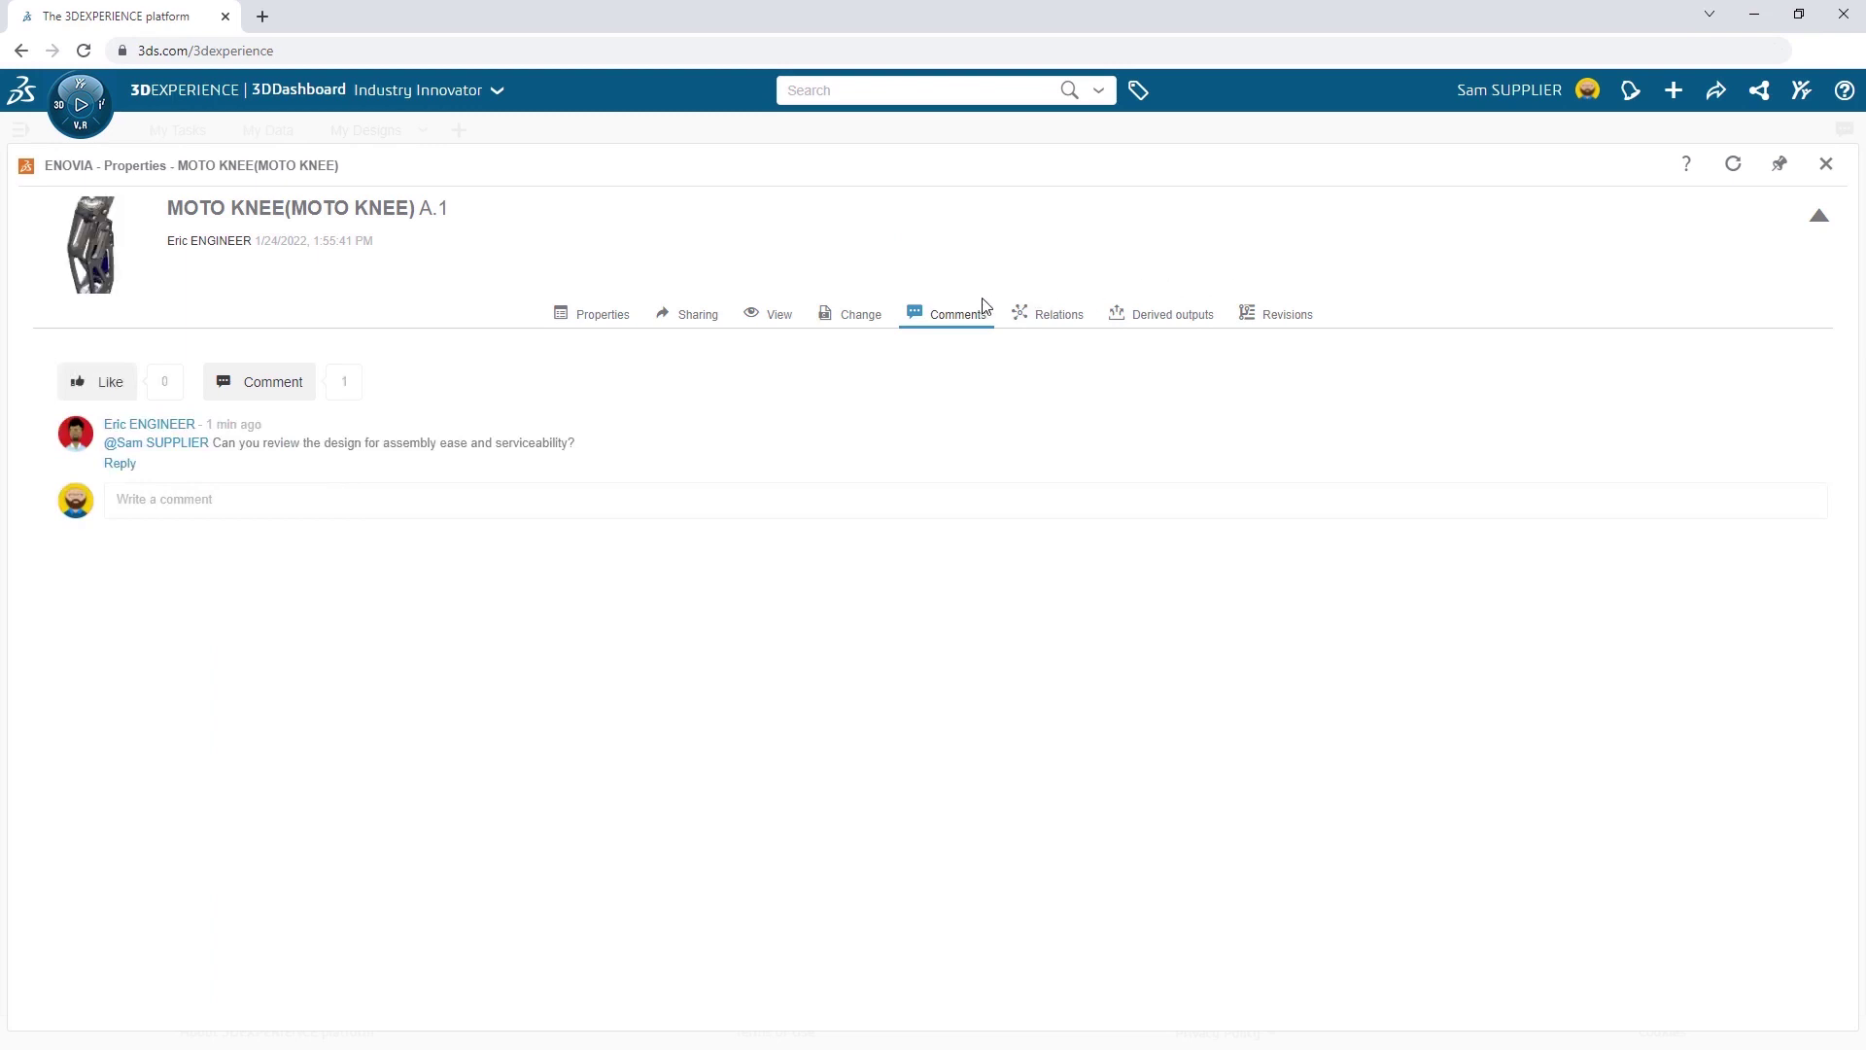
click(774, 326)
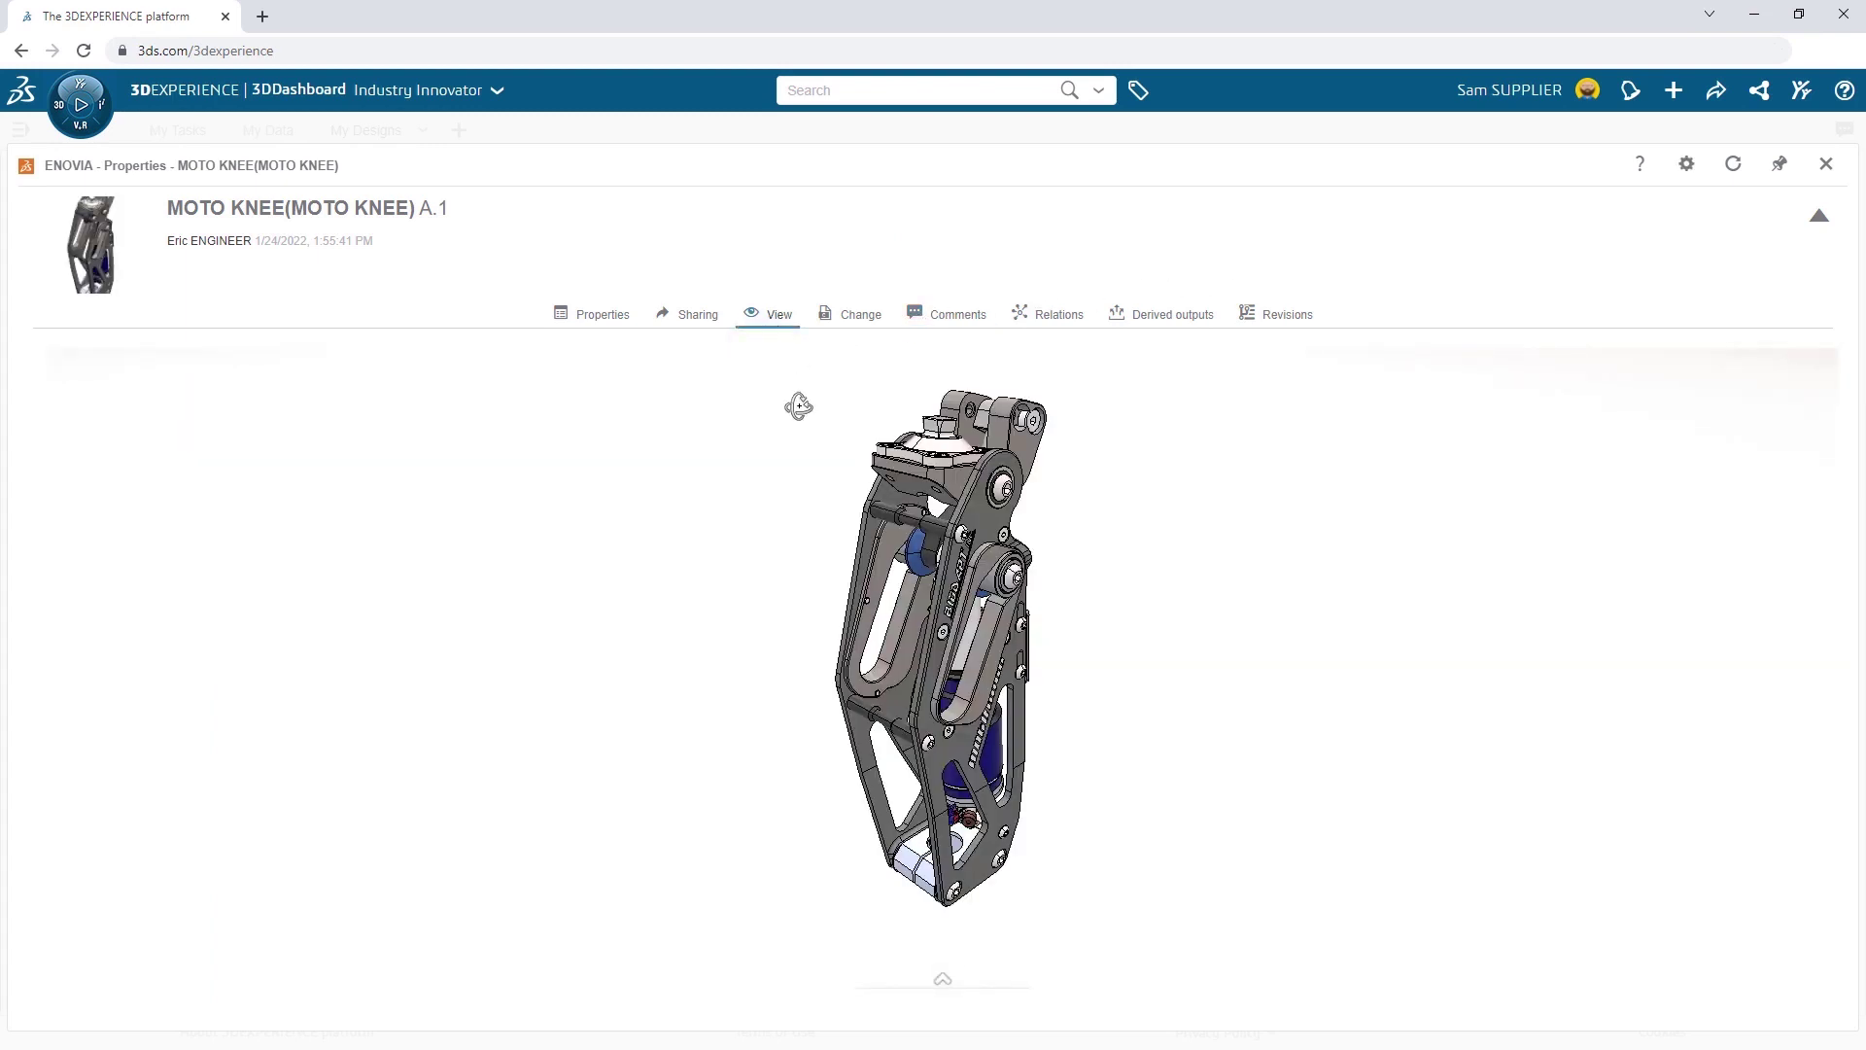
mouse_move(804, 529)
mouse_down()
mouse_move(885, 532)
mouse_move(775, 534)
mouse_up()
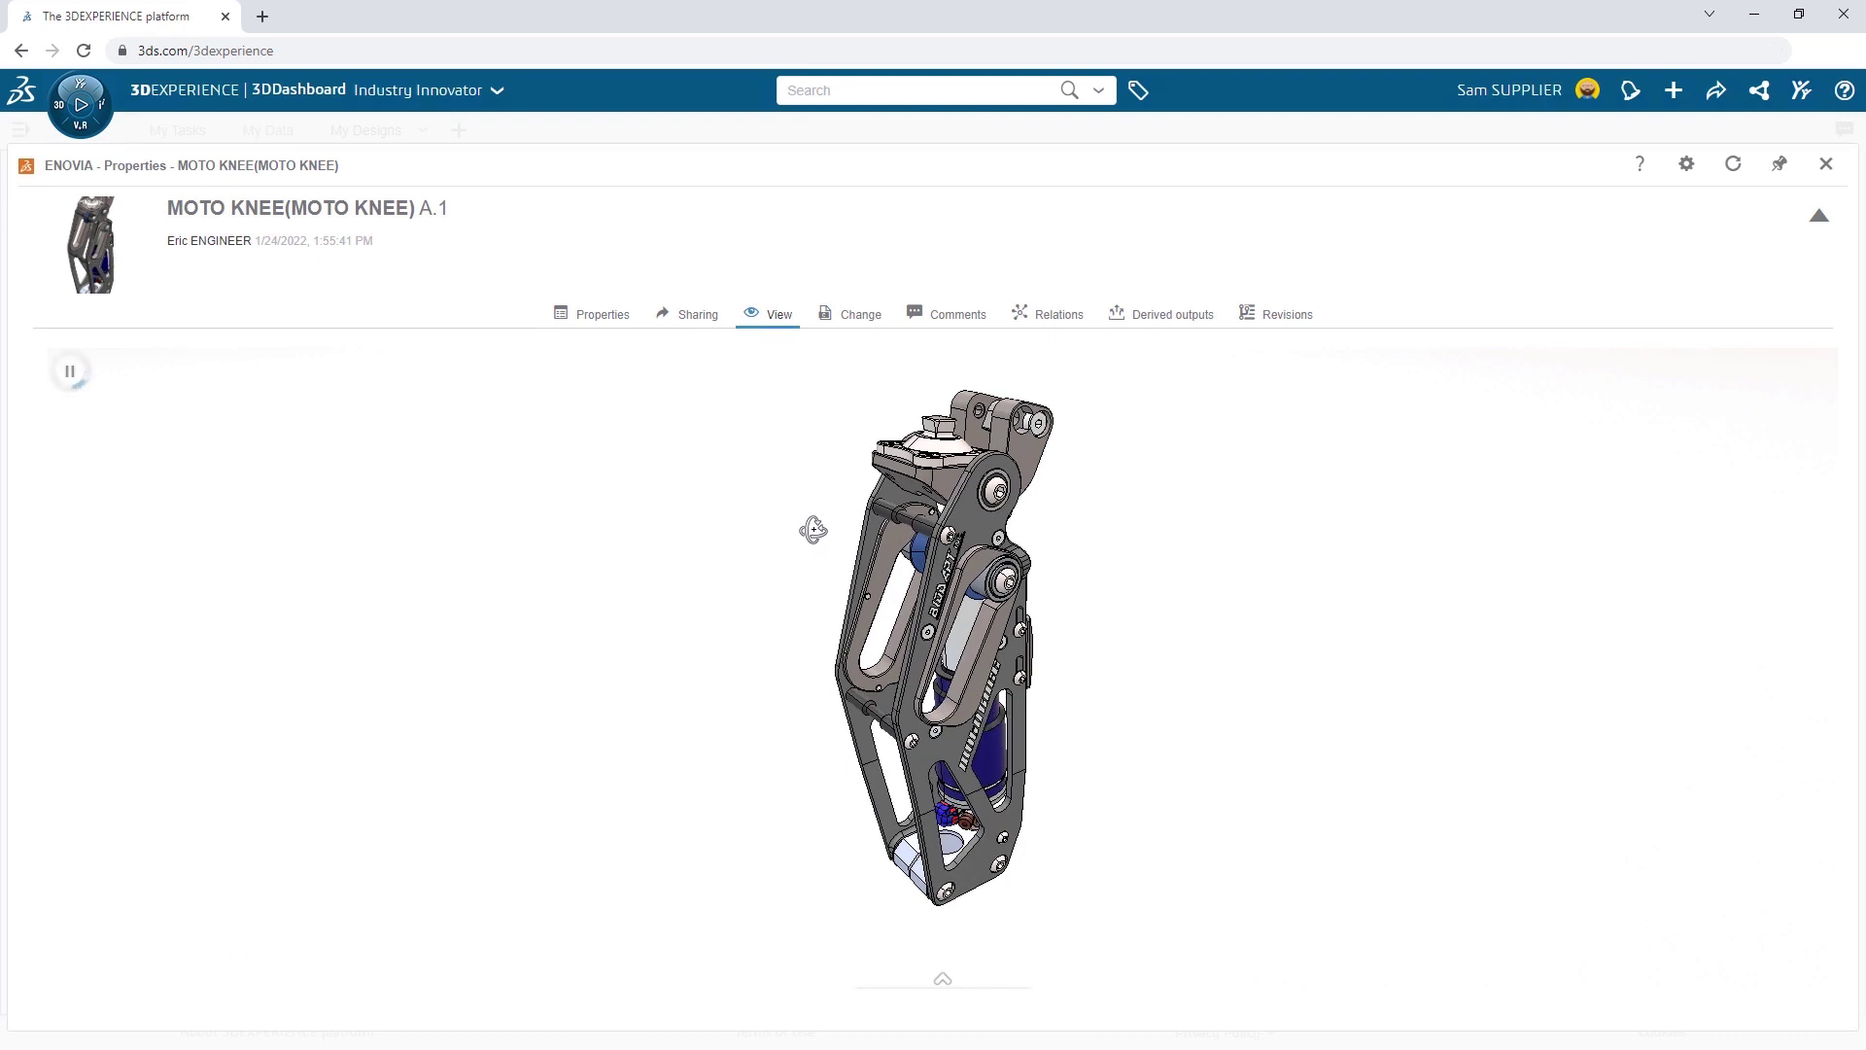
click(1826, 164)
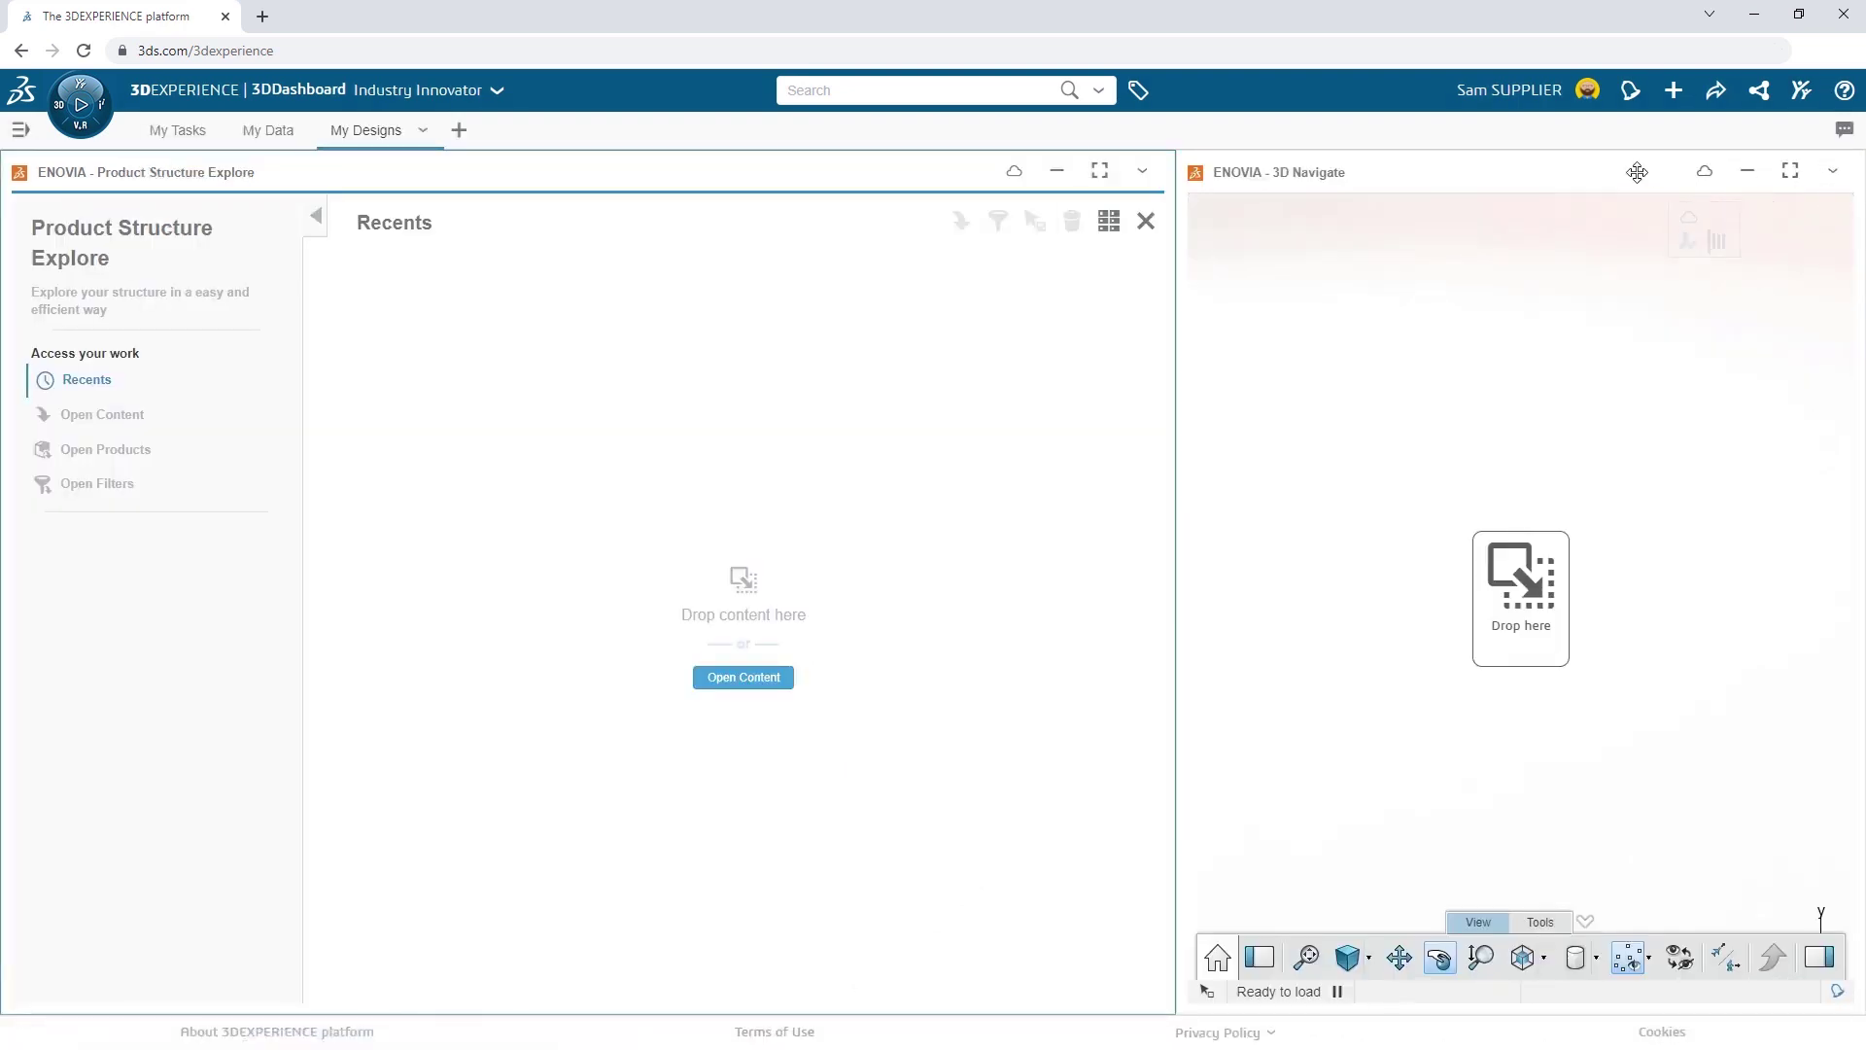
- Search for 2021-SW-00045539 and load the MOTO KNEE result into Product Structure Explore
click(869, 91)
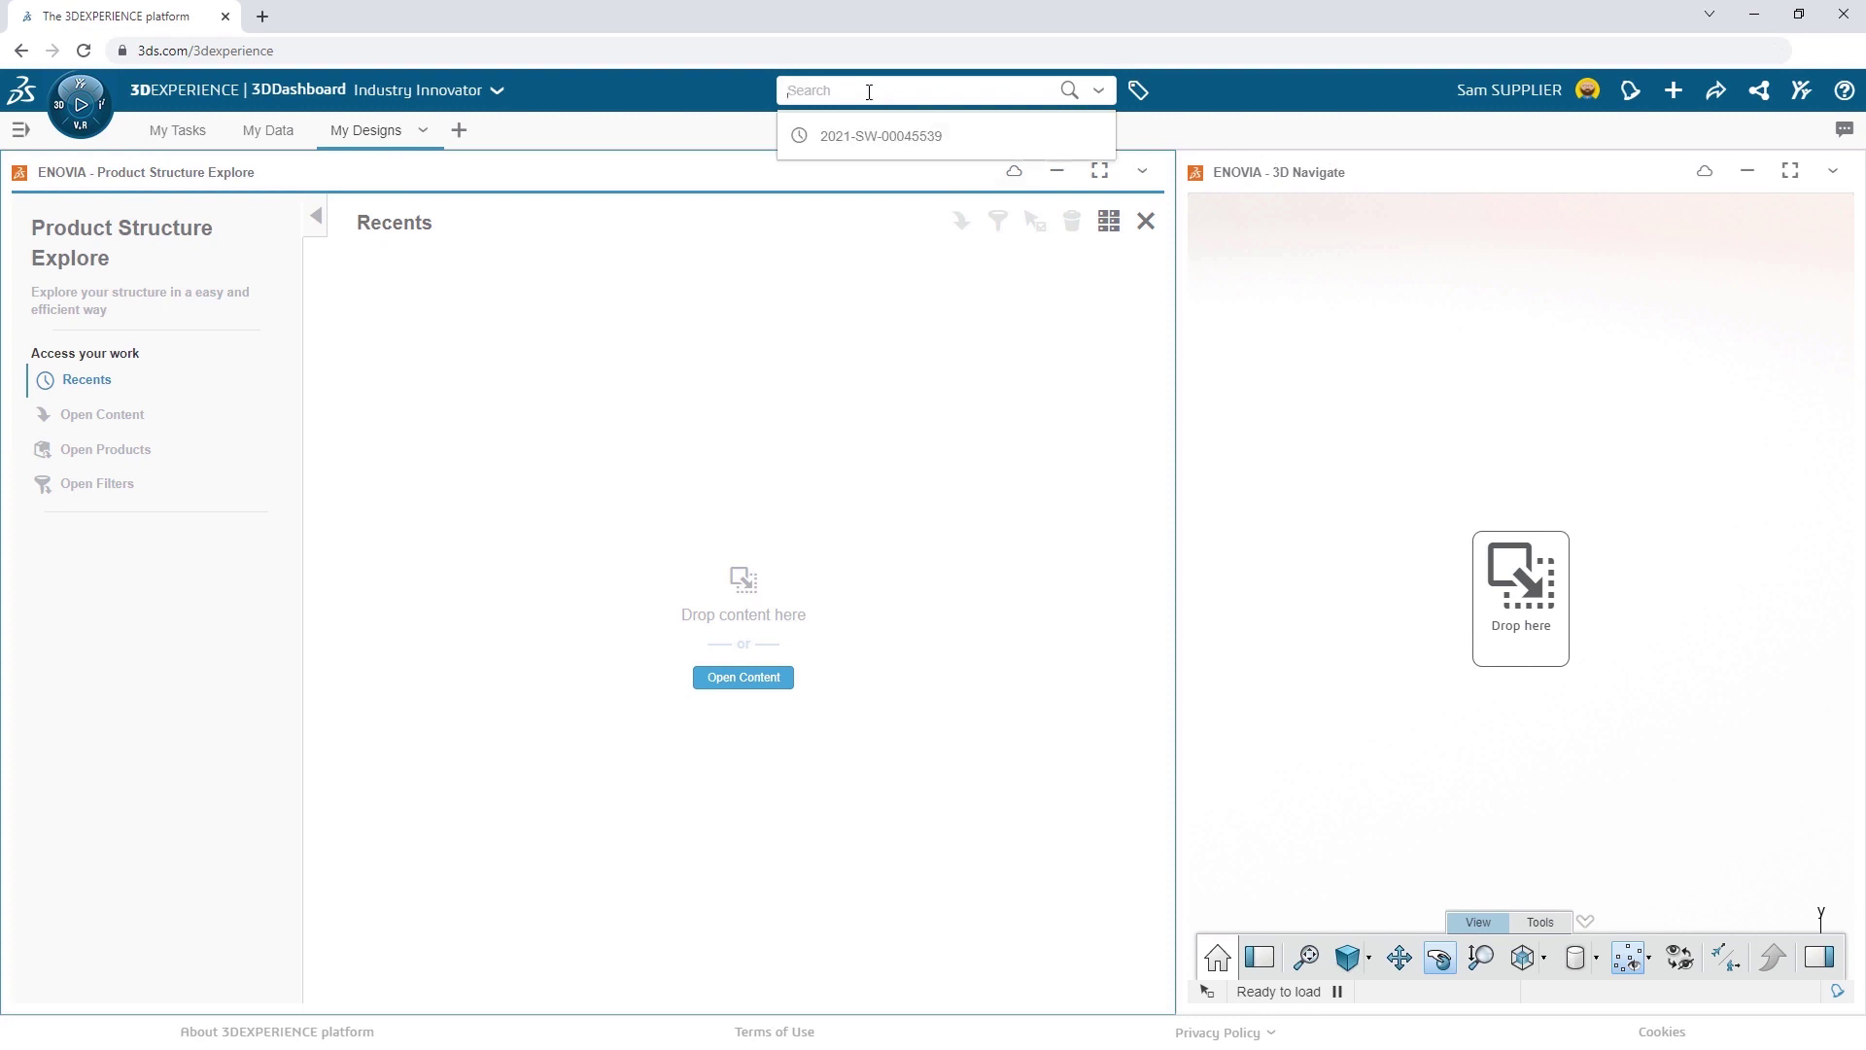
text(2021-SW-00045539)
key(Return)
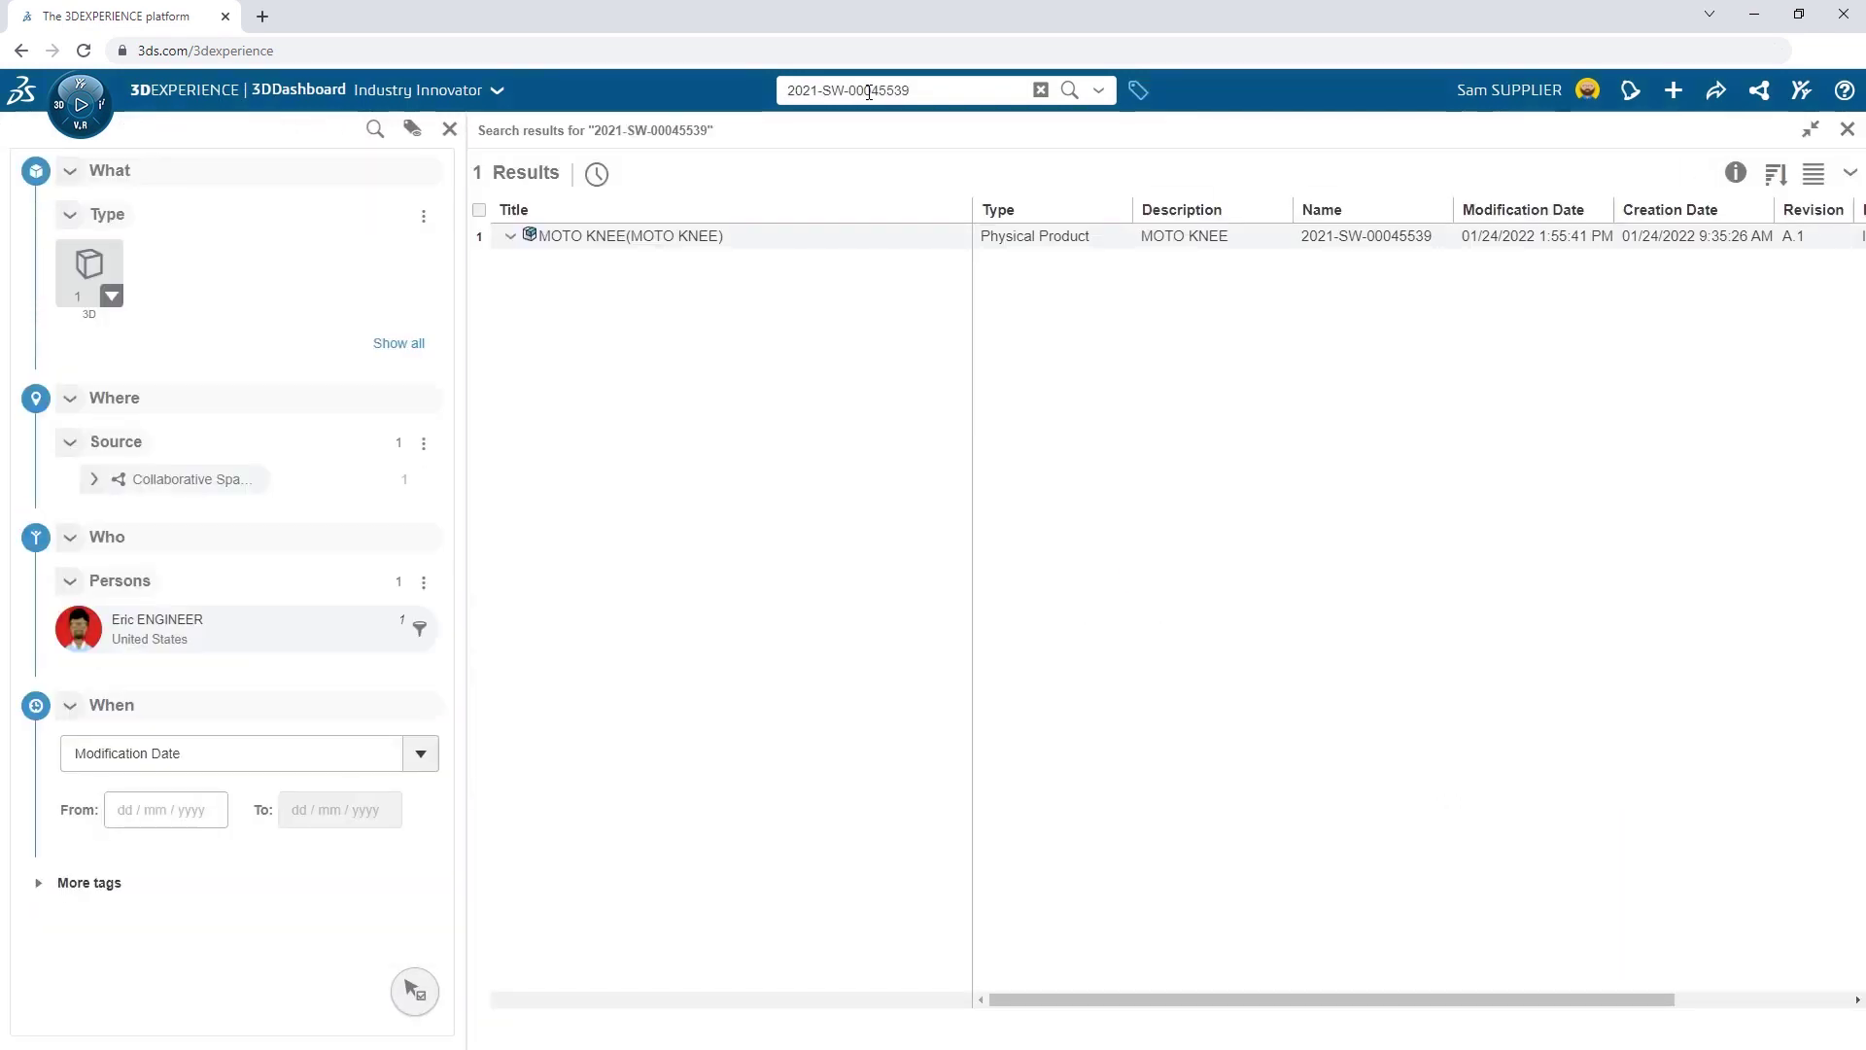
drag(637, 240, 602, 330)
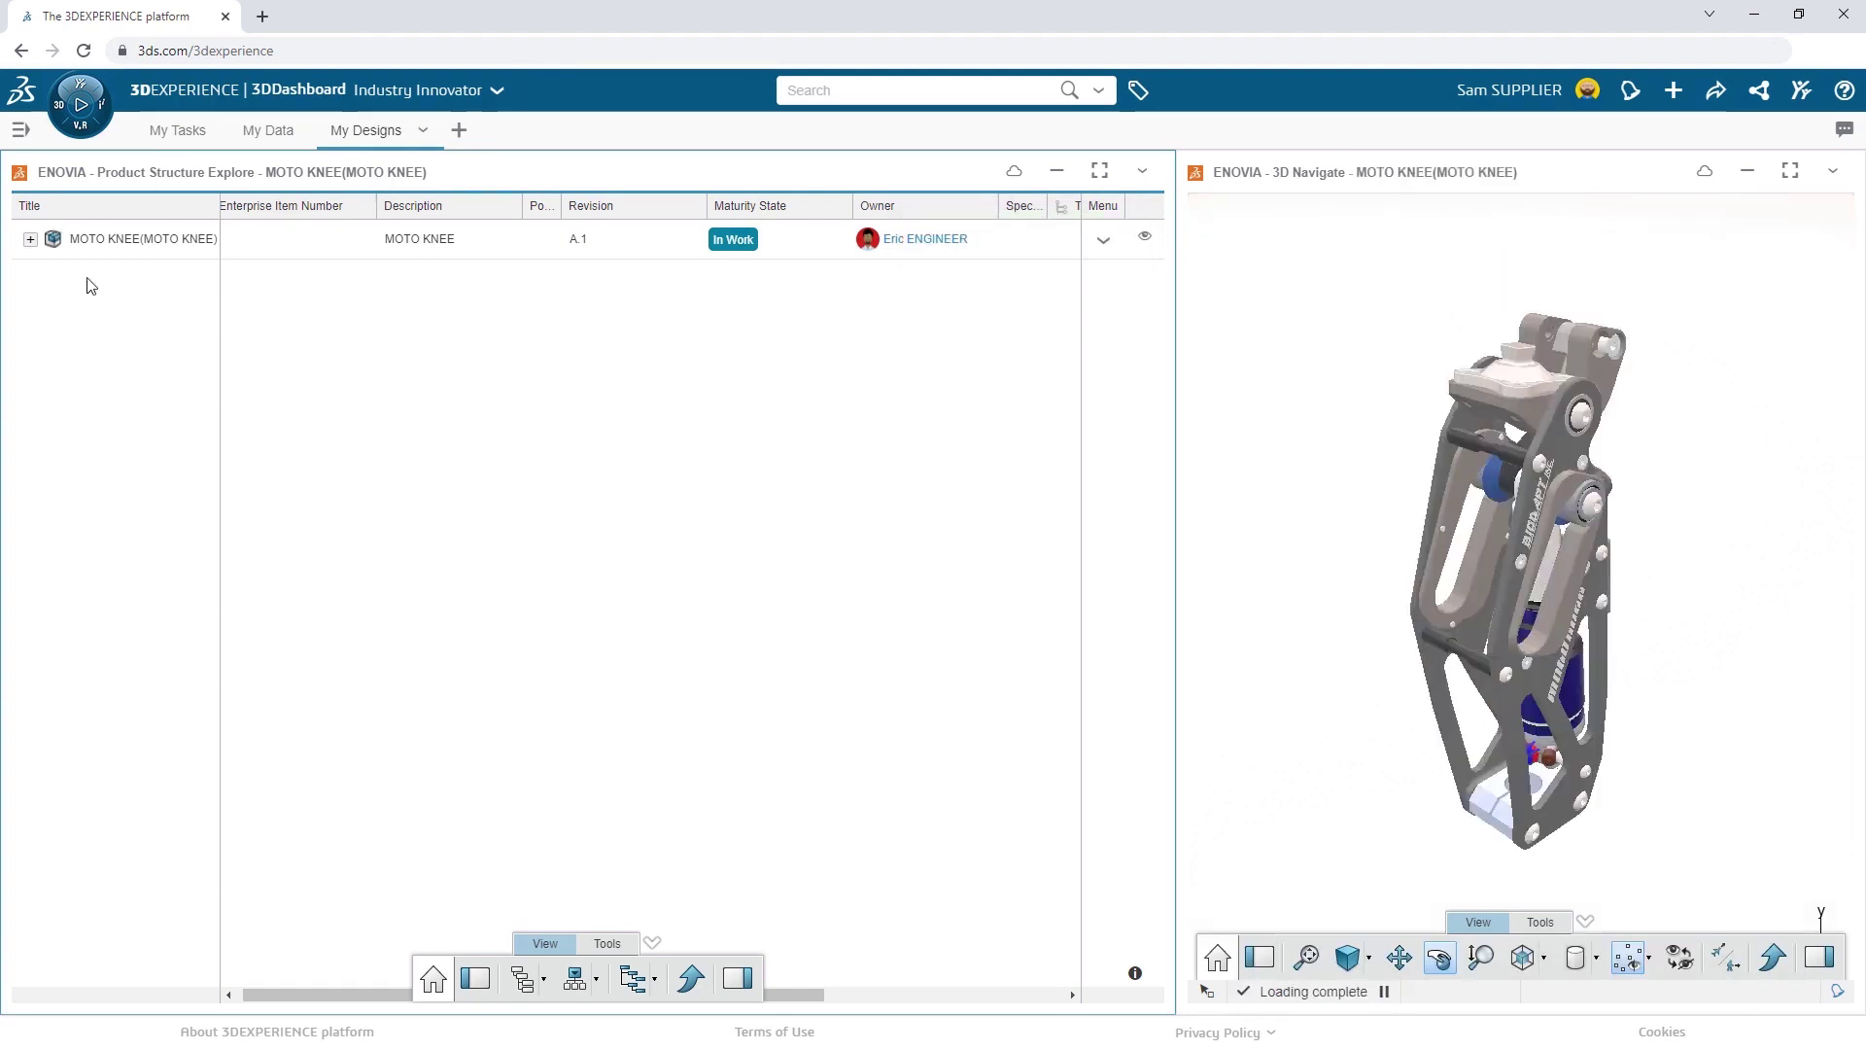
- Expand MOTO KNEE to list its parts and briefly inspect the 17-845 CLEVIS relations
click(30, 243)
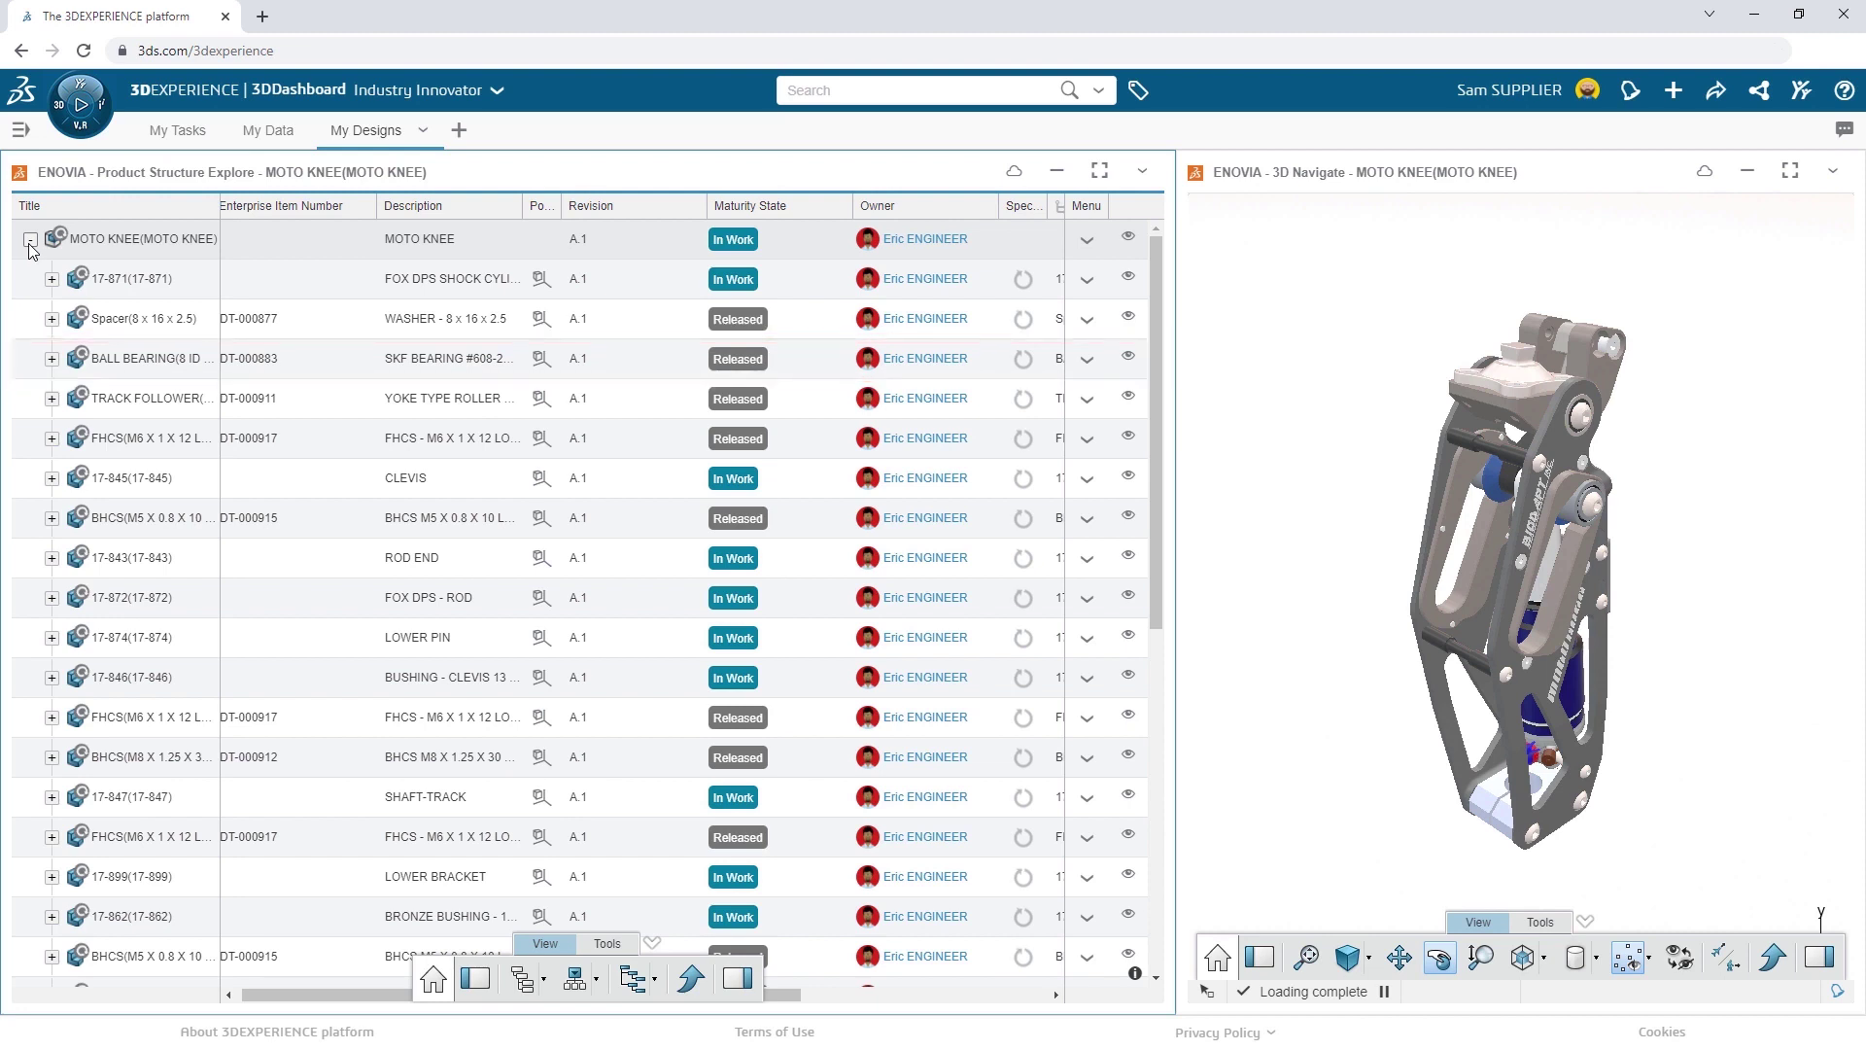
click(52, 478)
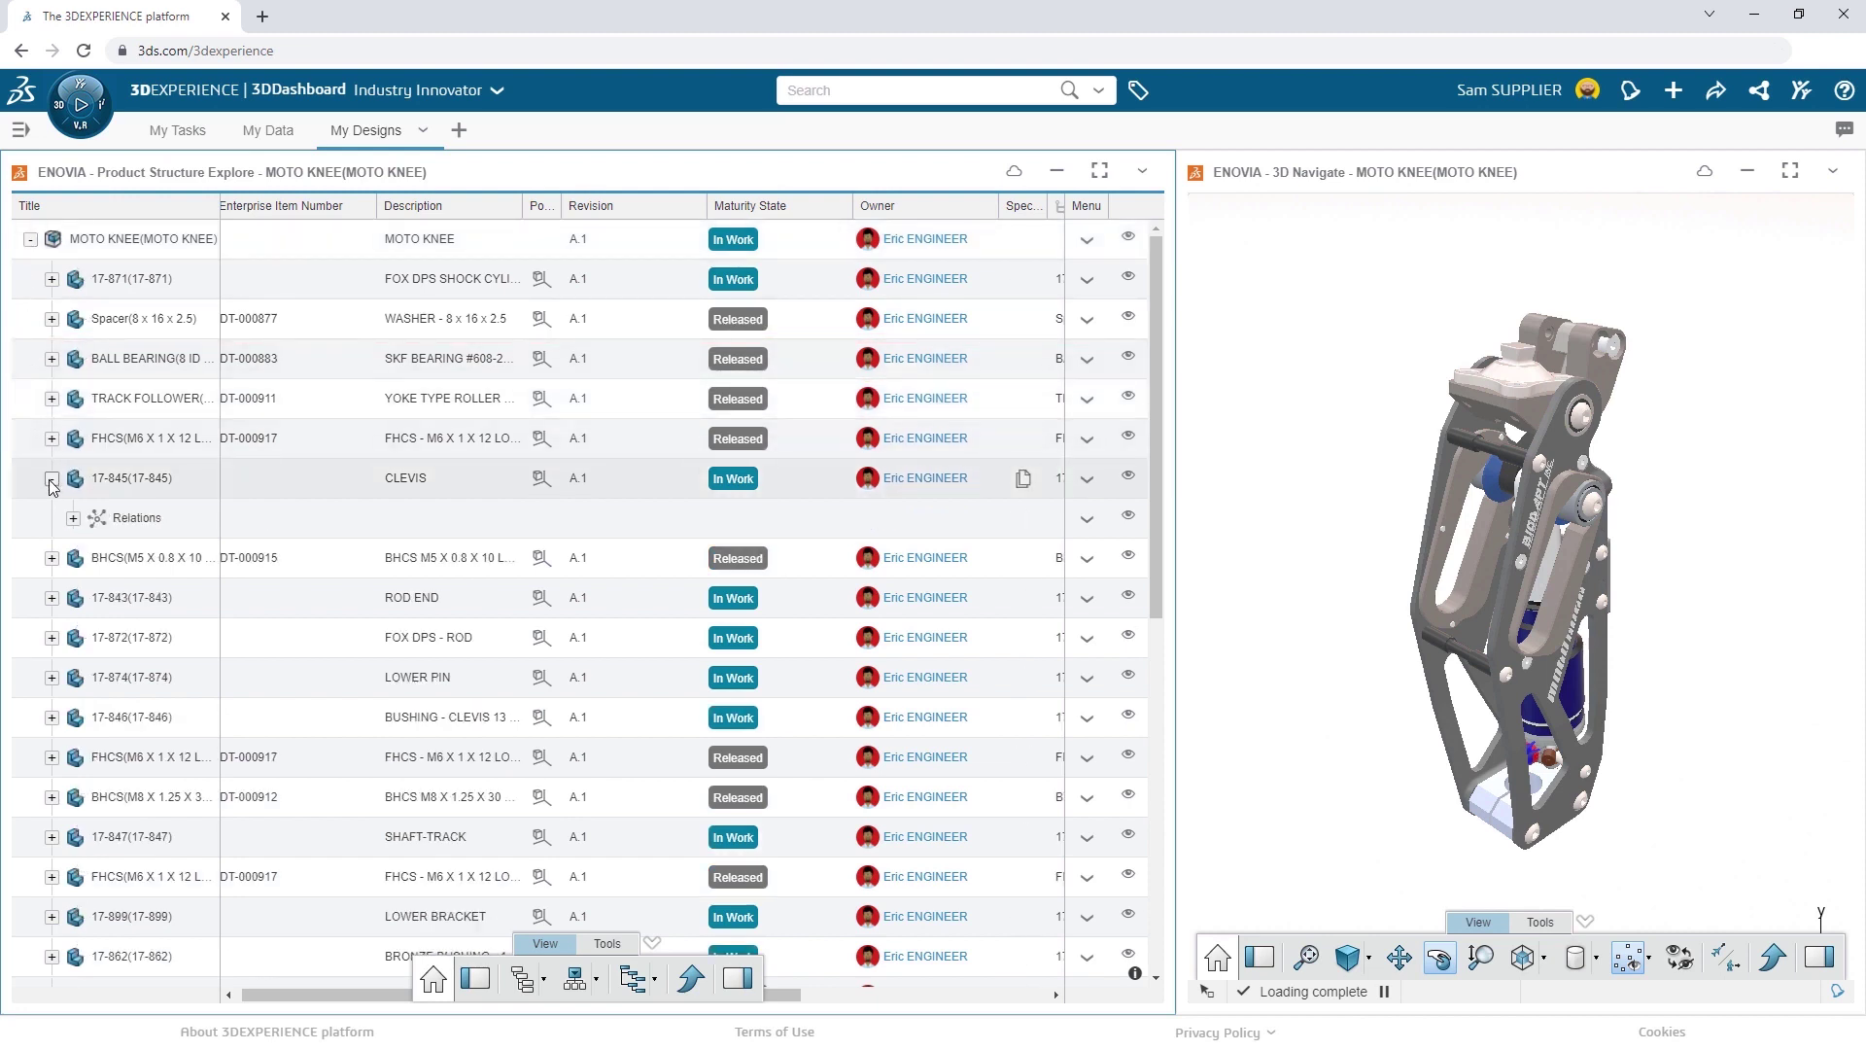
click(73, 518)
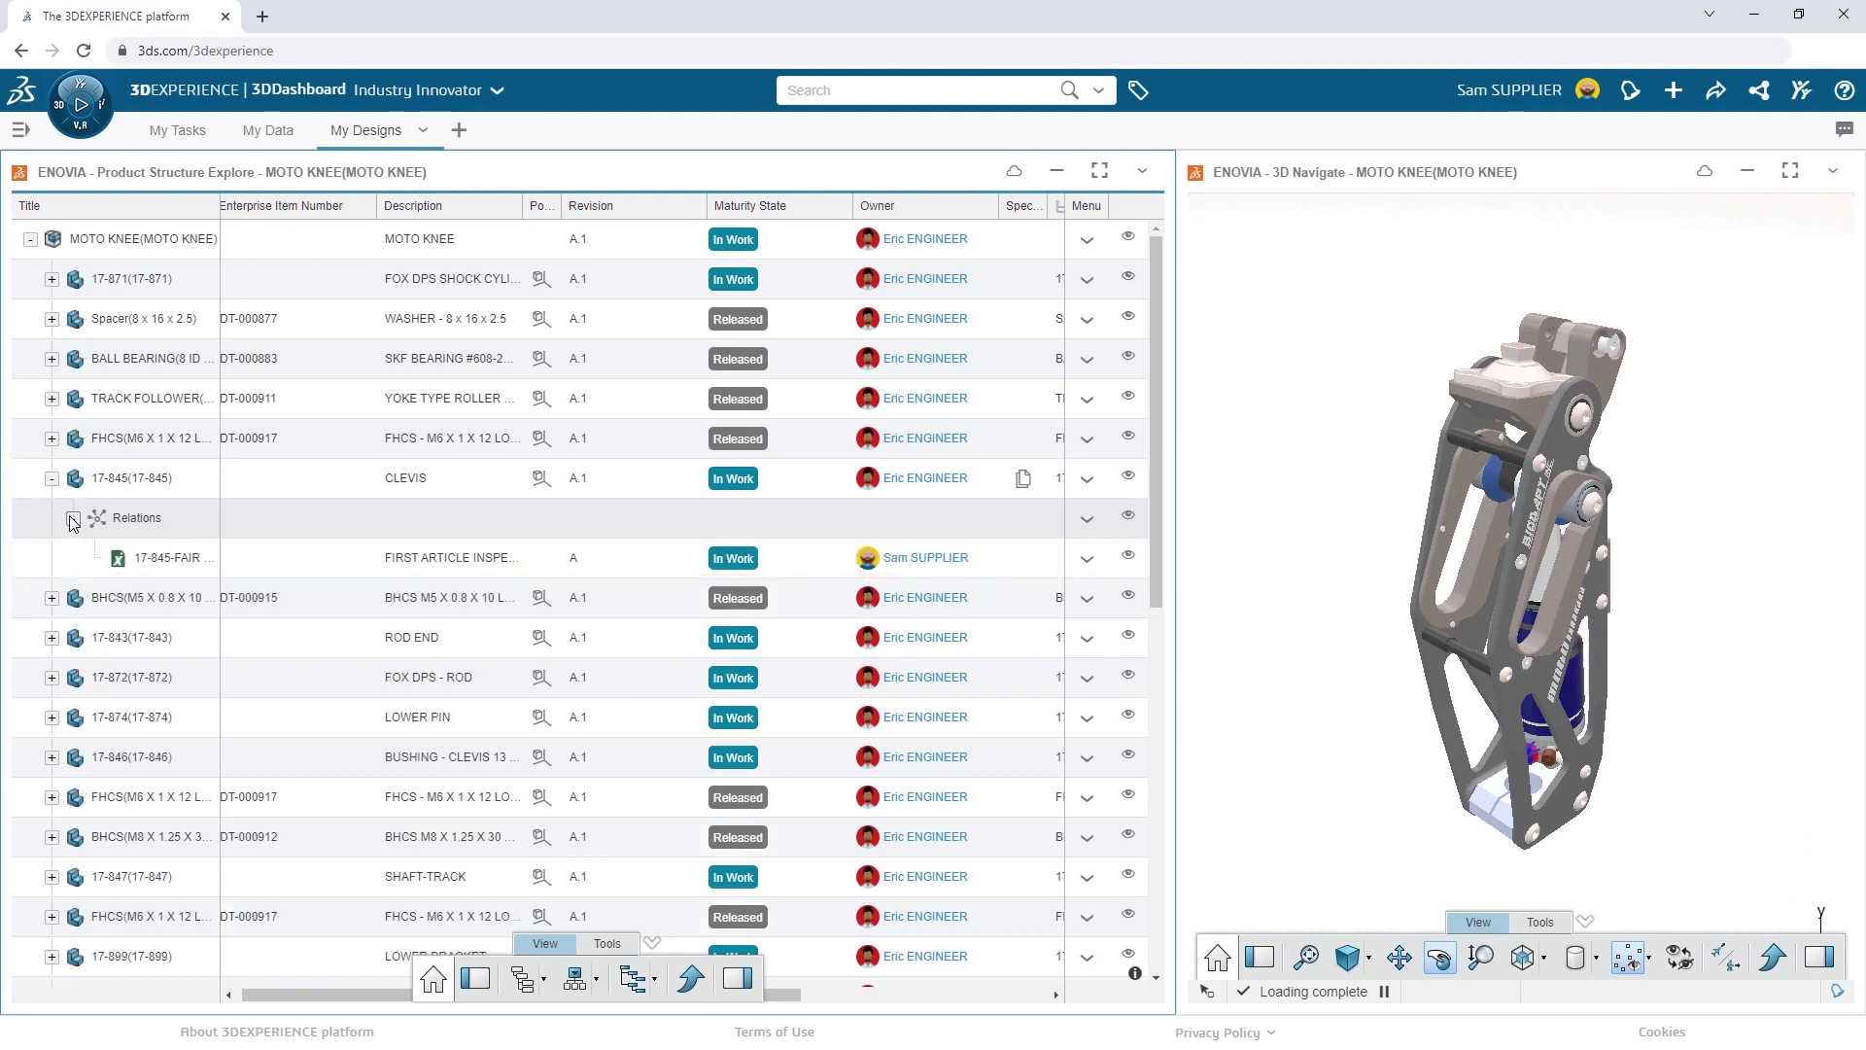
click(51, 478)
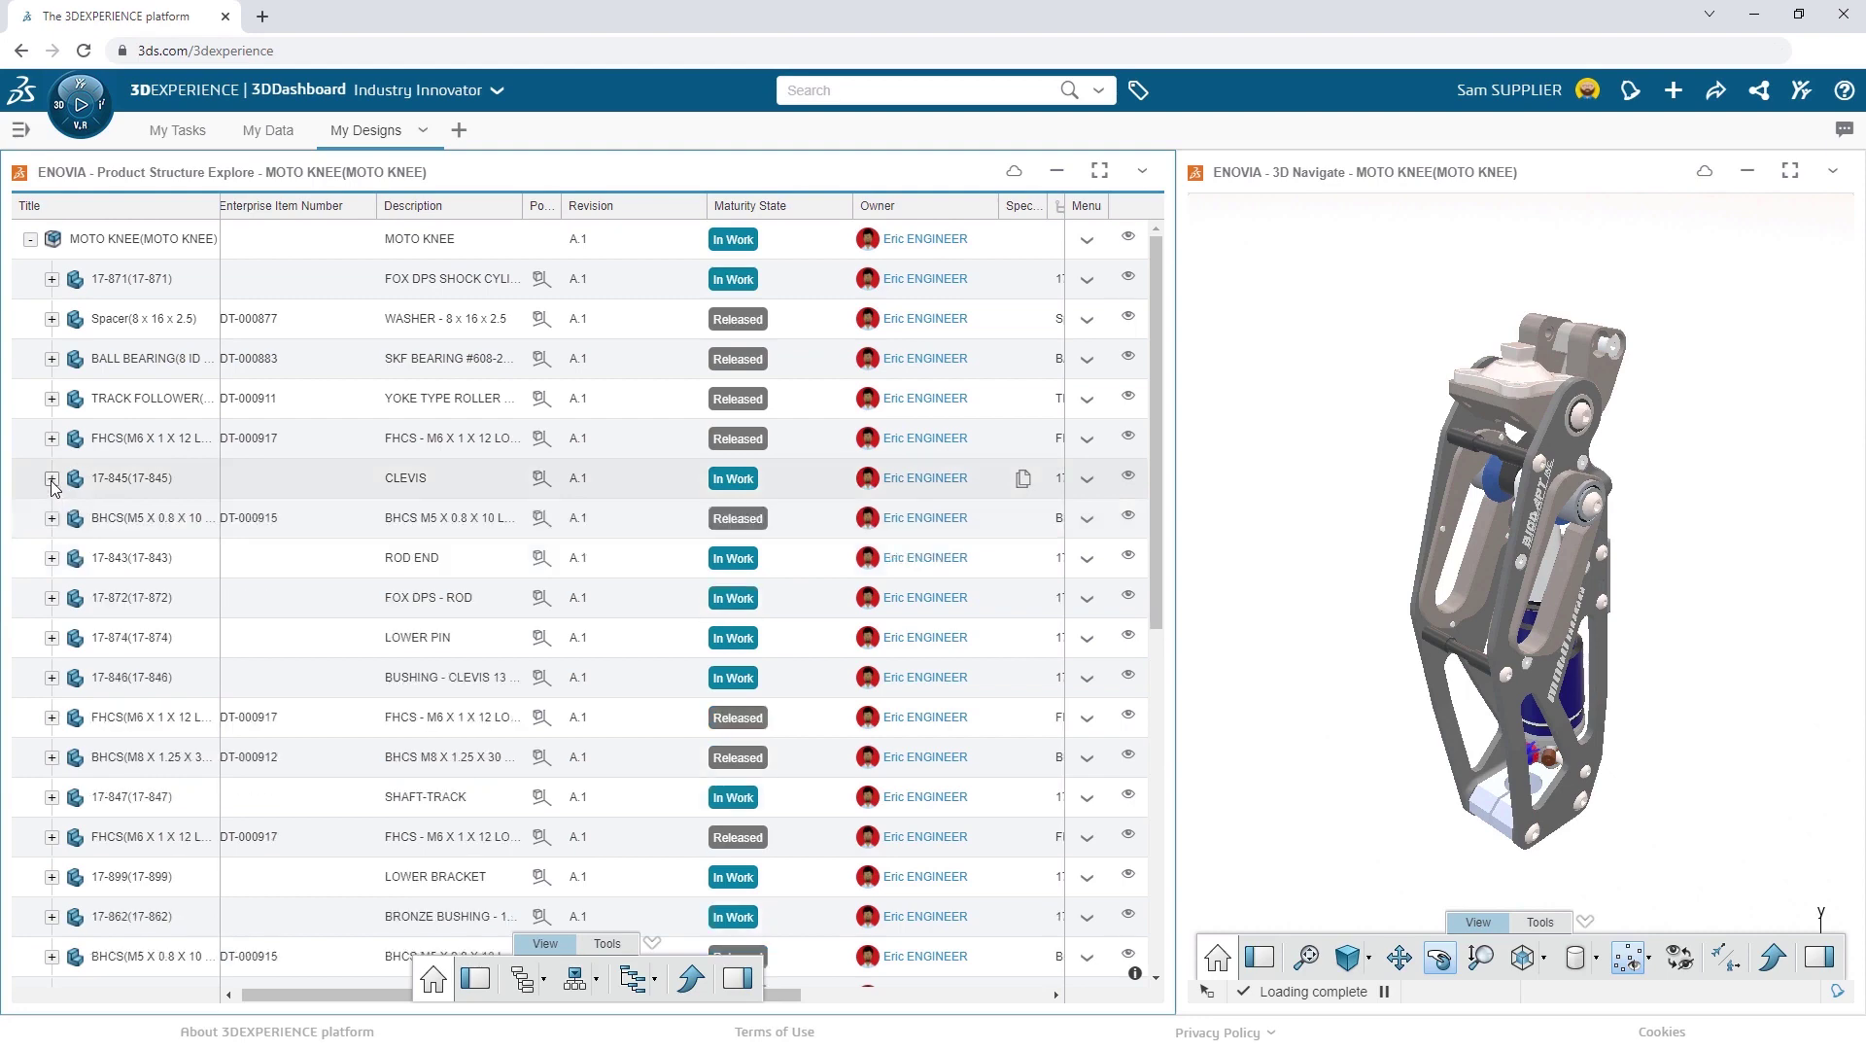
- Group the MOTO KNEE structure by the Make Or Buy? tag into MAKE and BUY
click(1136, 95)
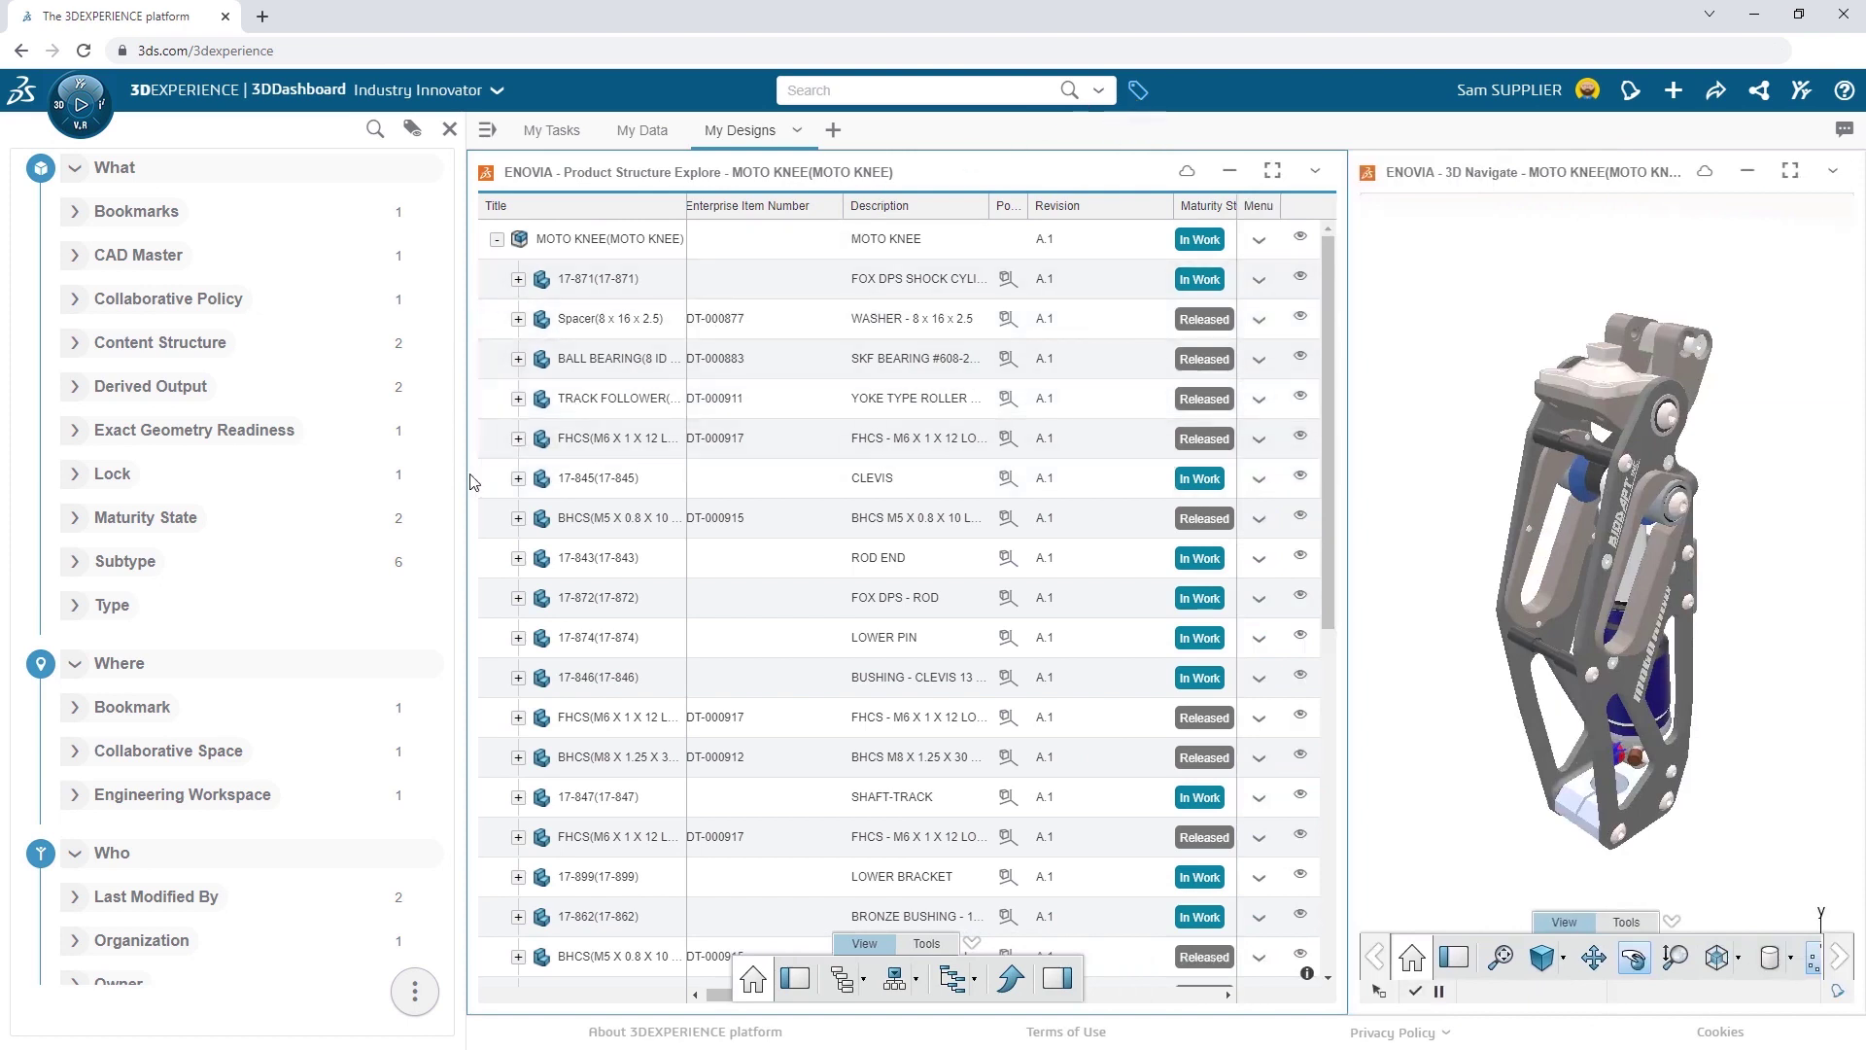
drag(451, 482, 474, 824)
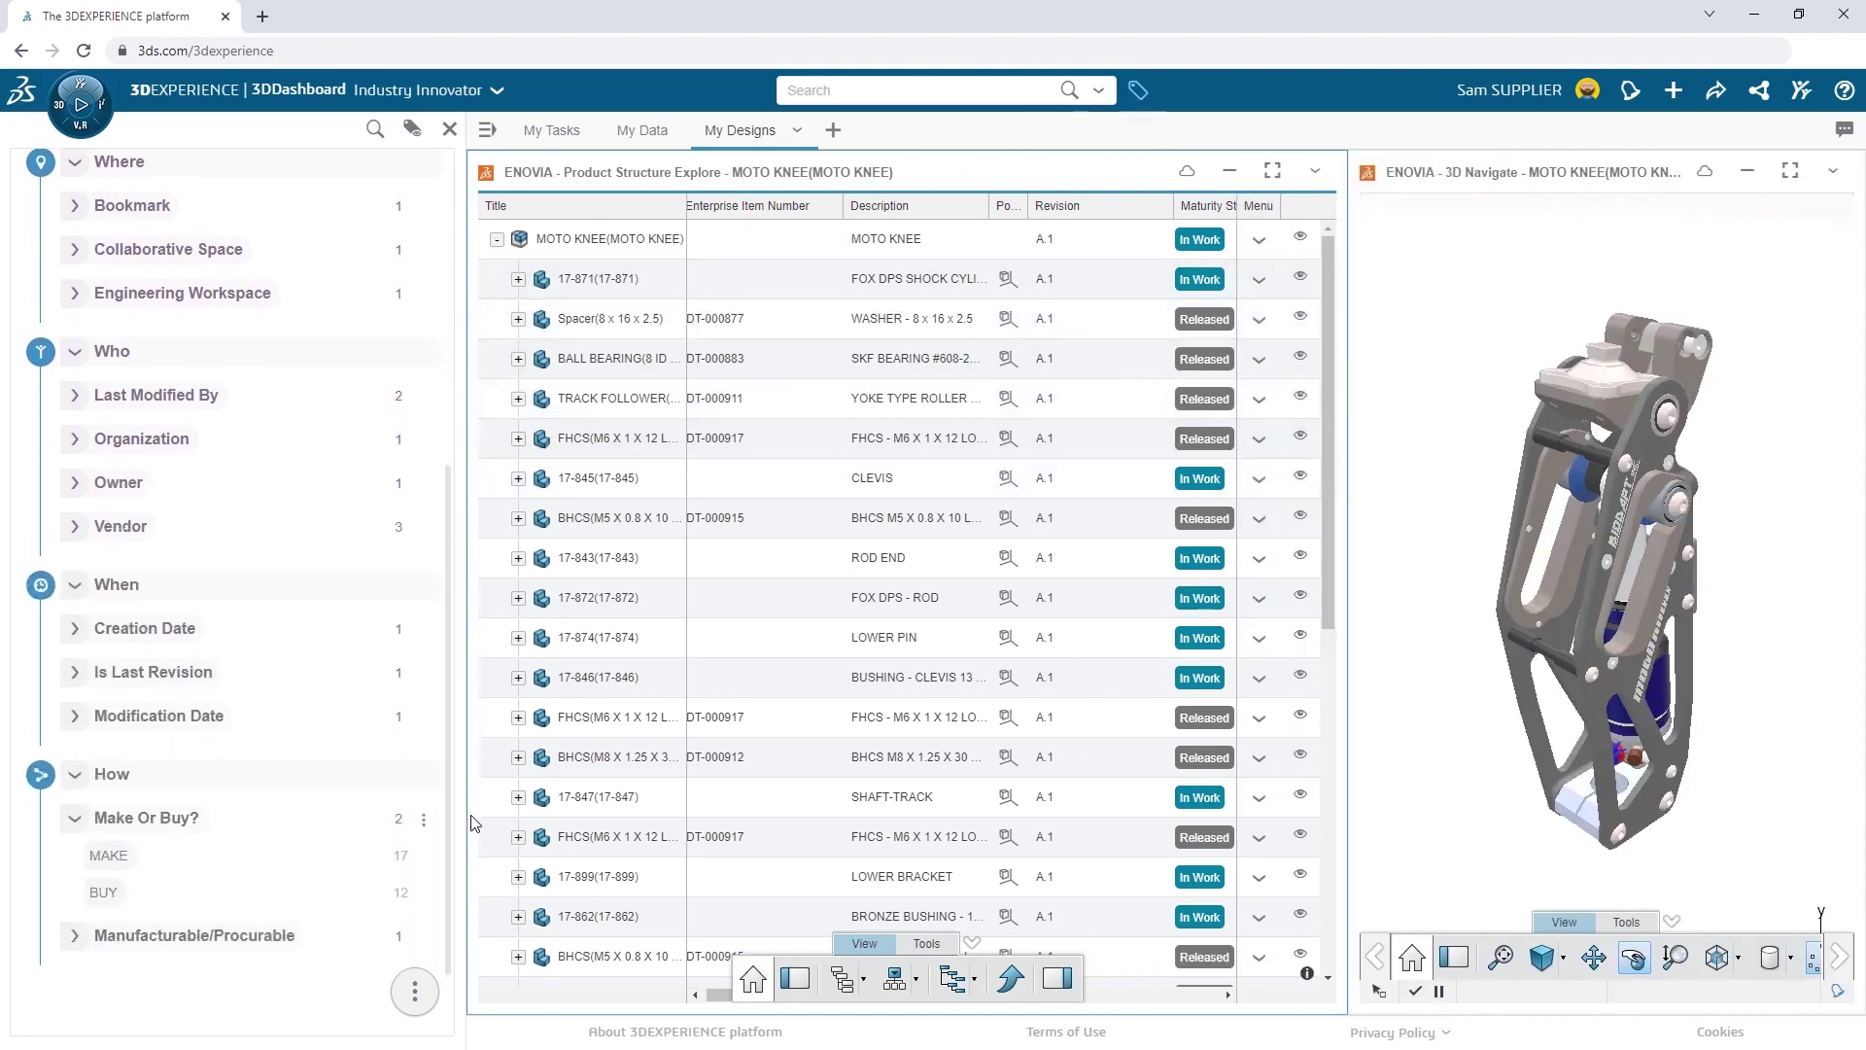
click(415, 992)
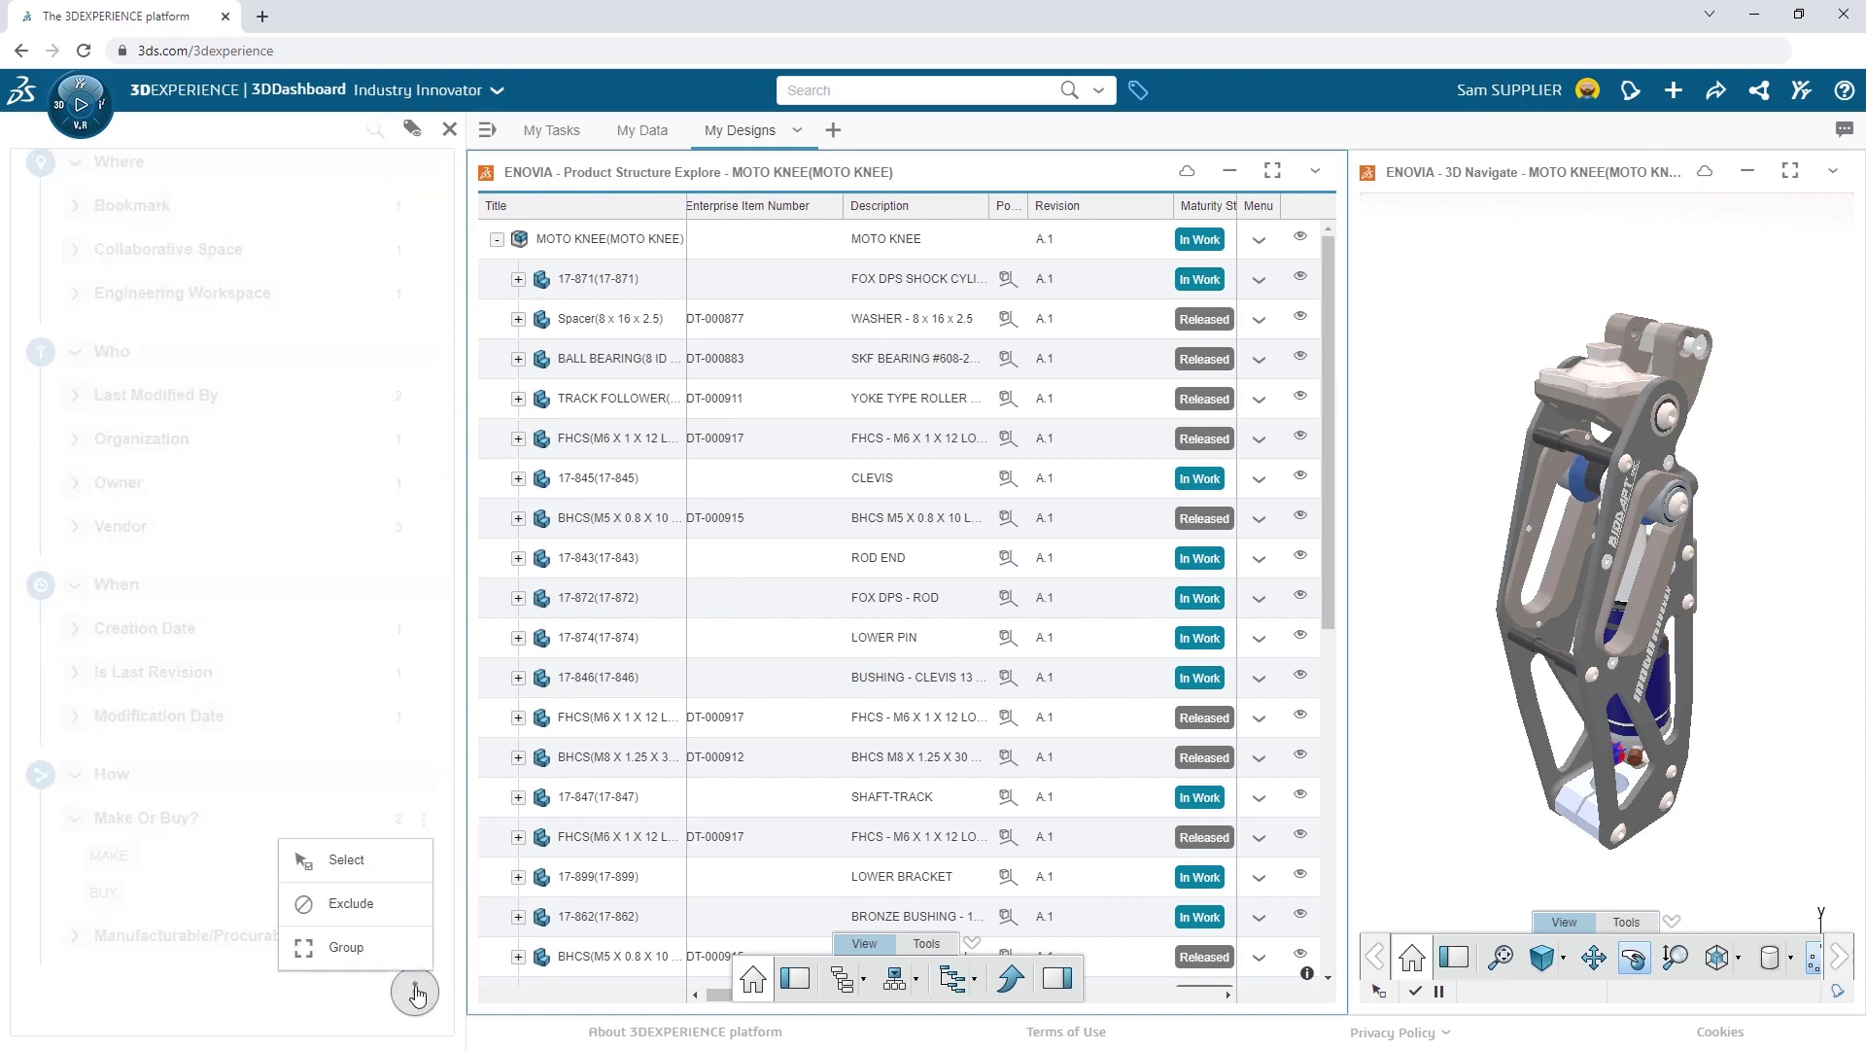
click(374, 957)
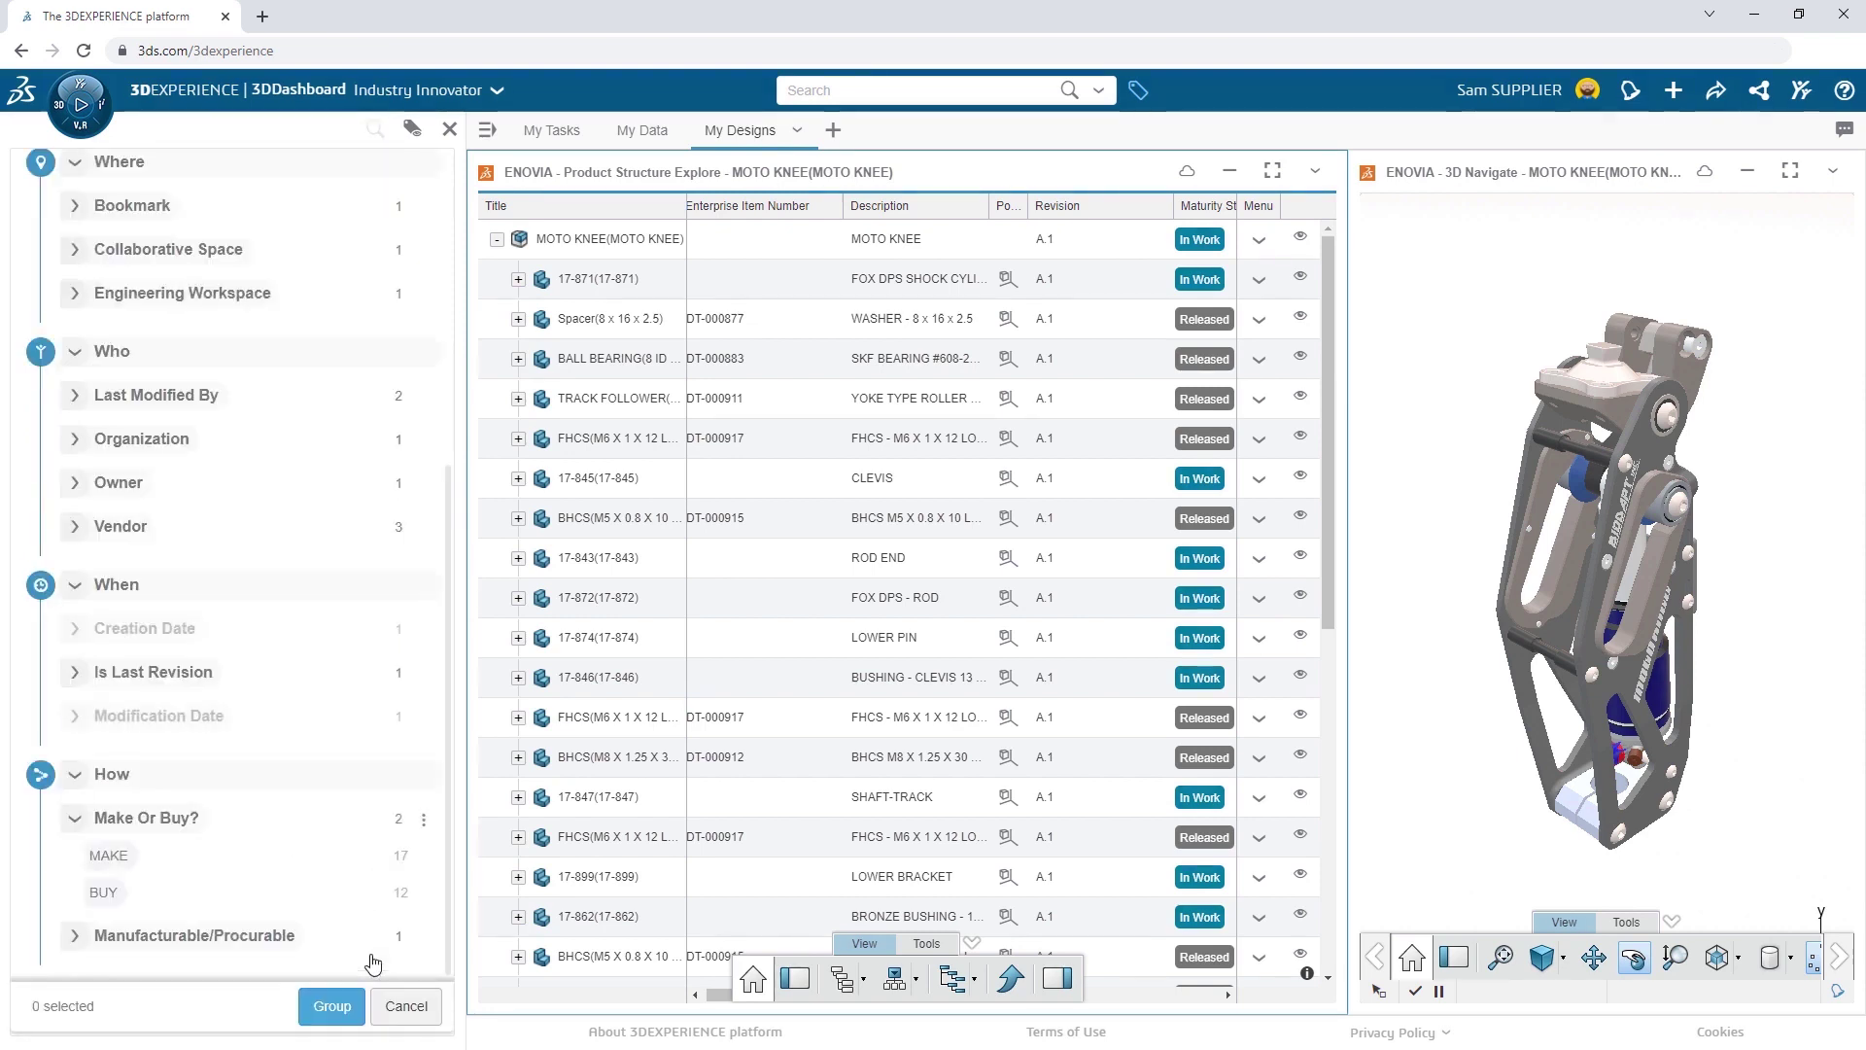
click(156, 819)
click(313, 1009)
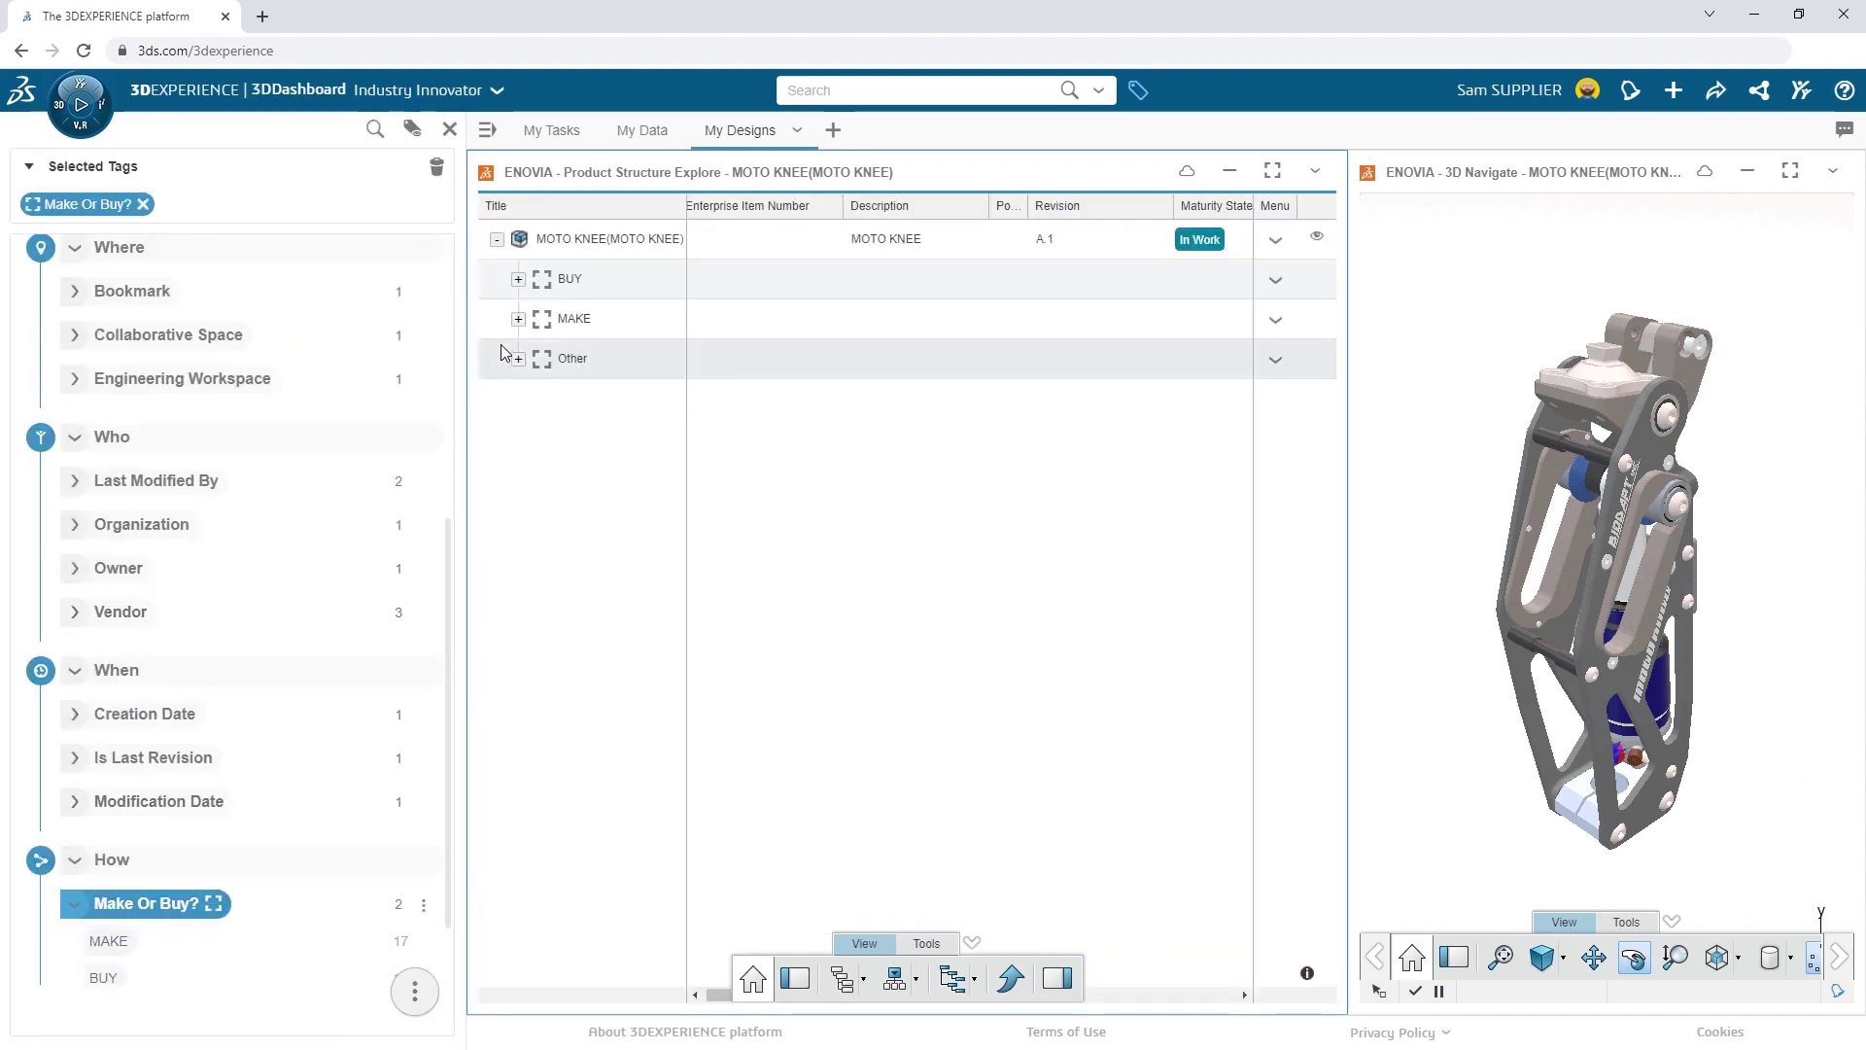
- Expand the Other group to show part 17-841 and bring up its context menu
click(517, 320)
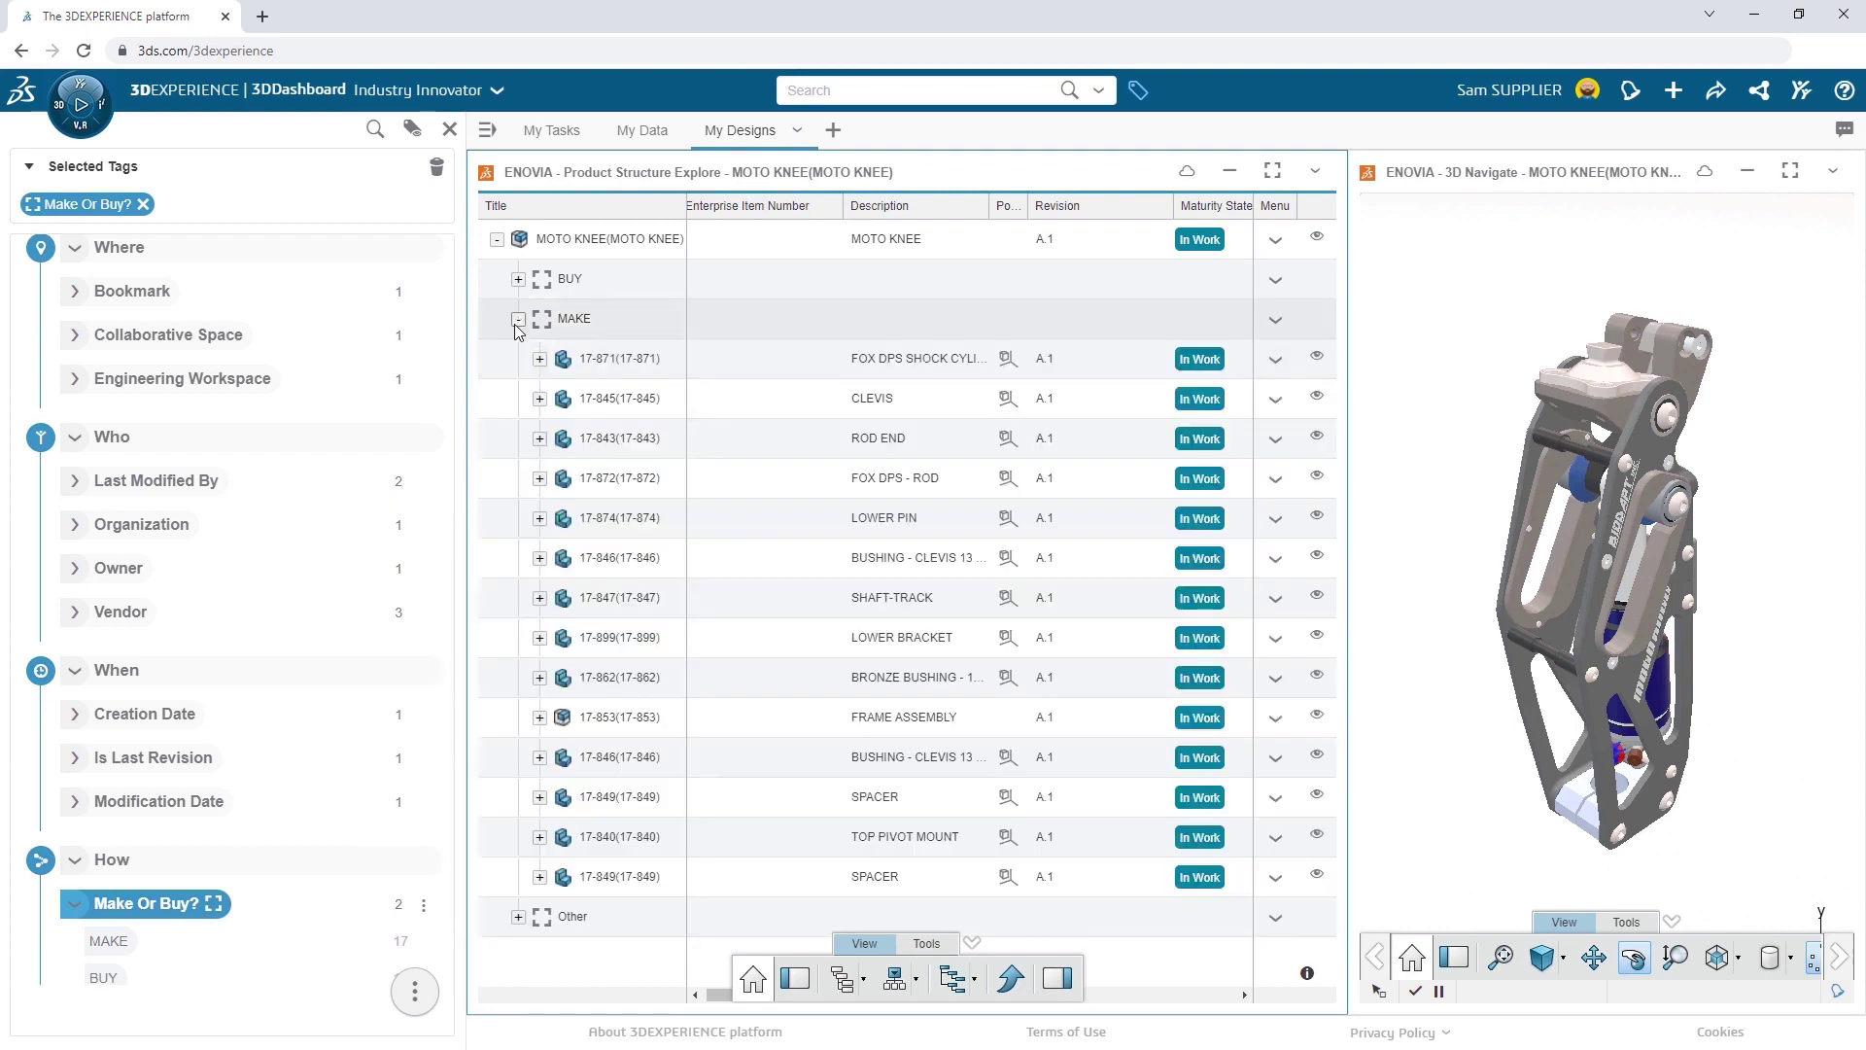
click(515, 323)
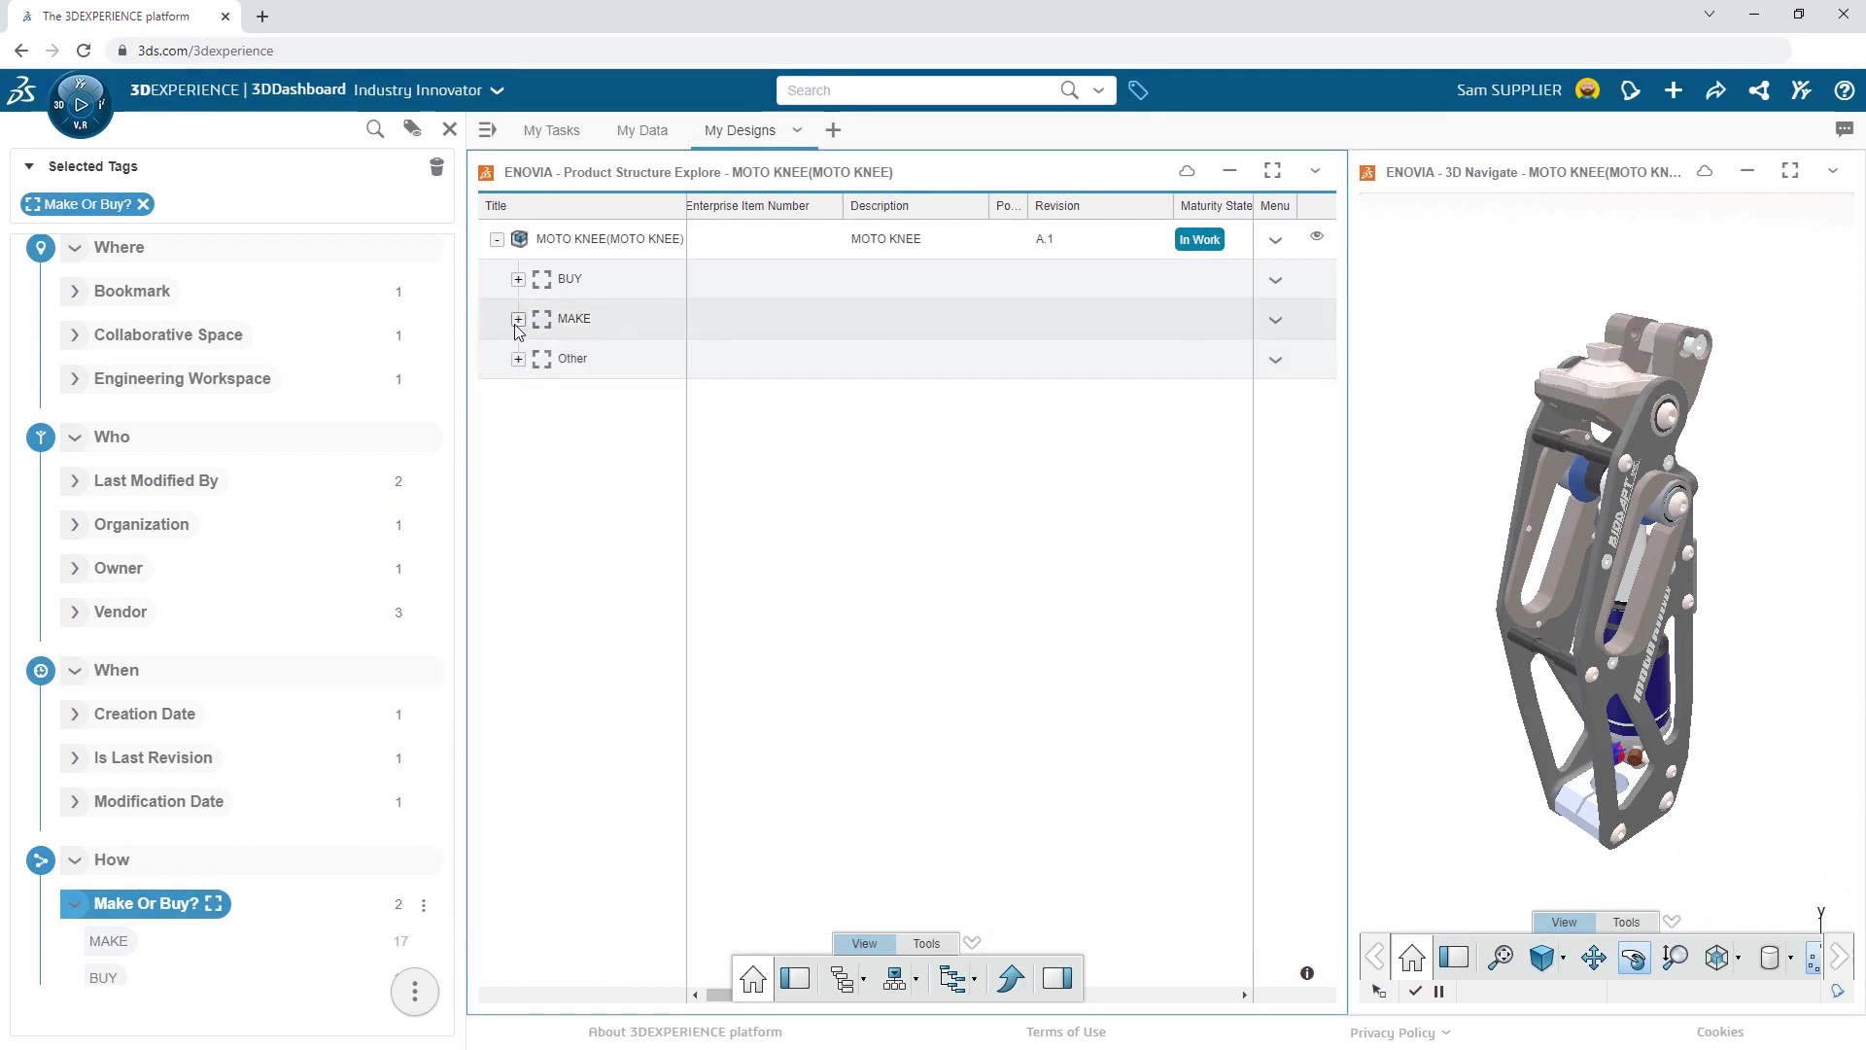
click(518, 358)
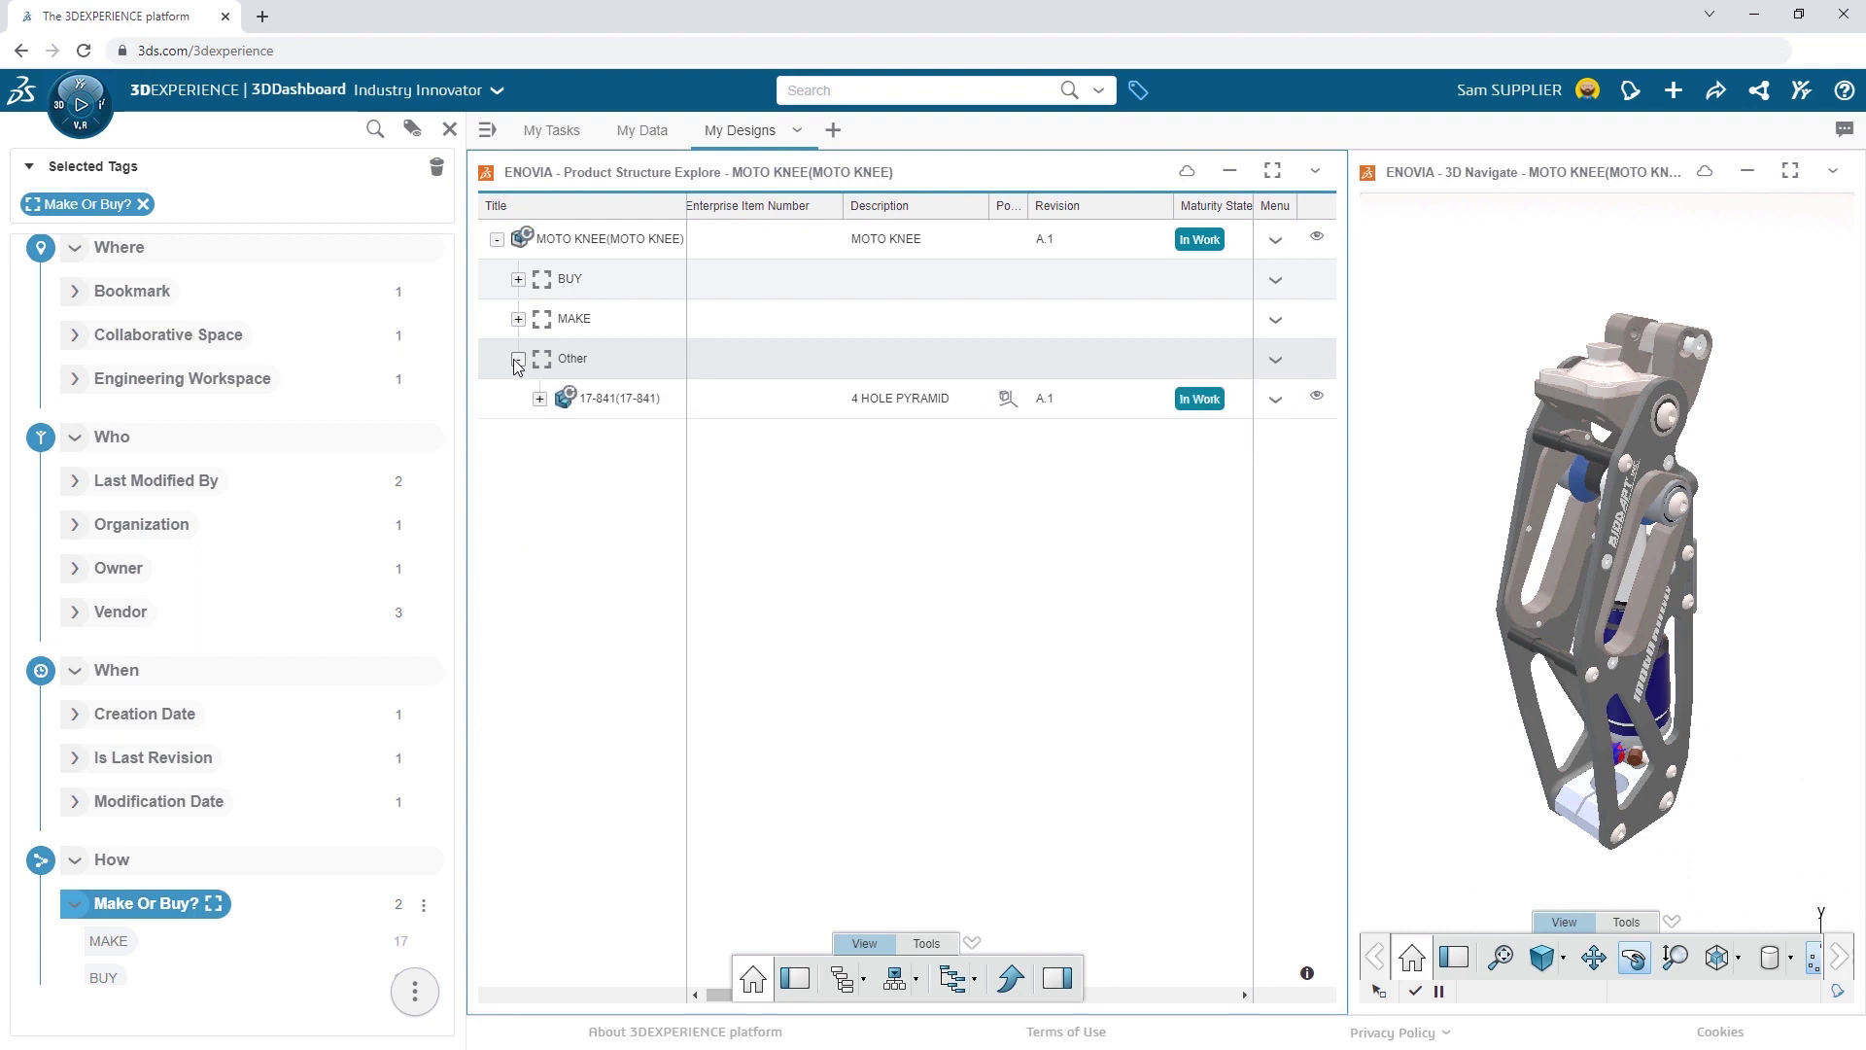
right_click(583, 398)
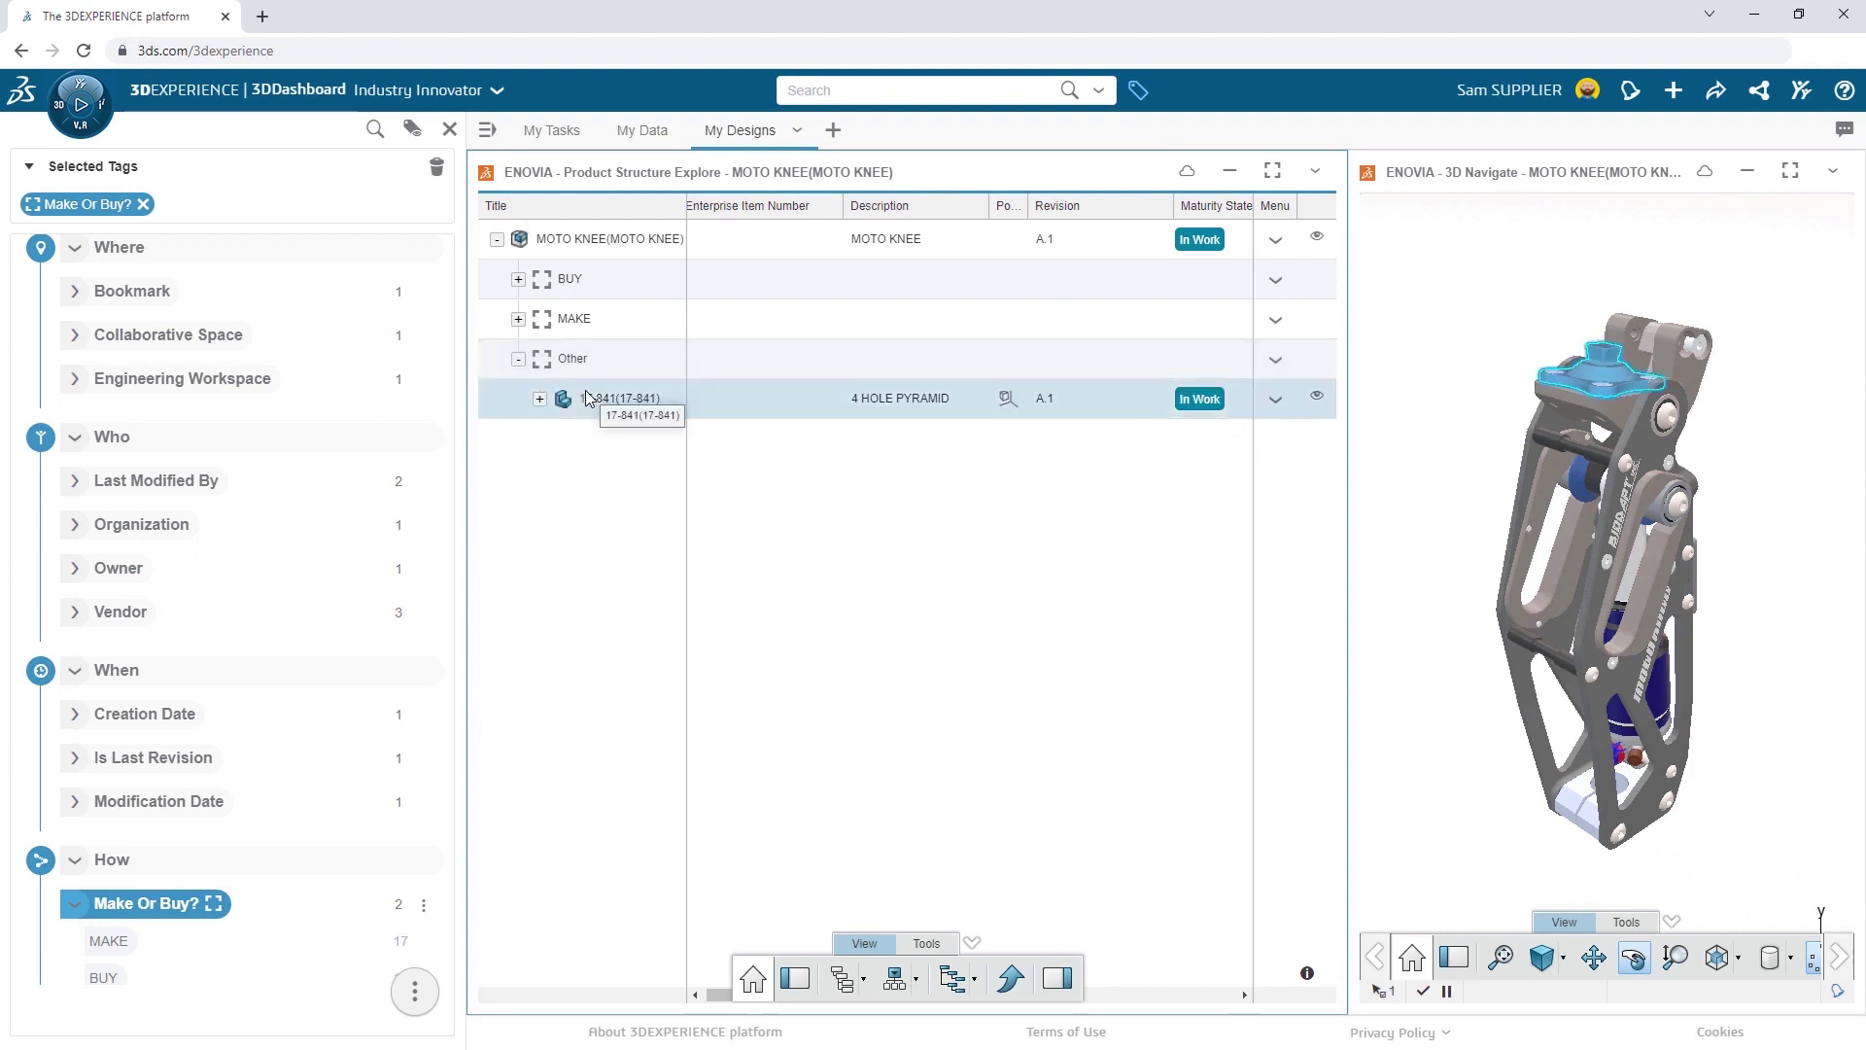
- Edit part 17-841's properties so MakeOrBuy reads MAKE, and save
click(668, 532)
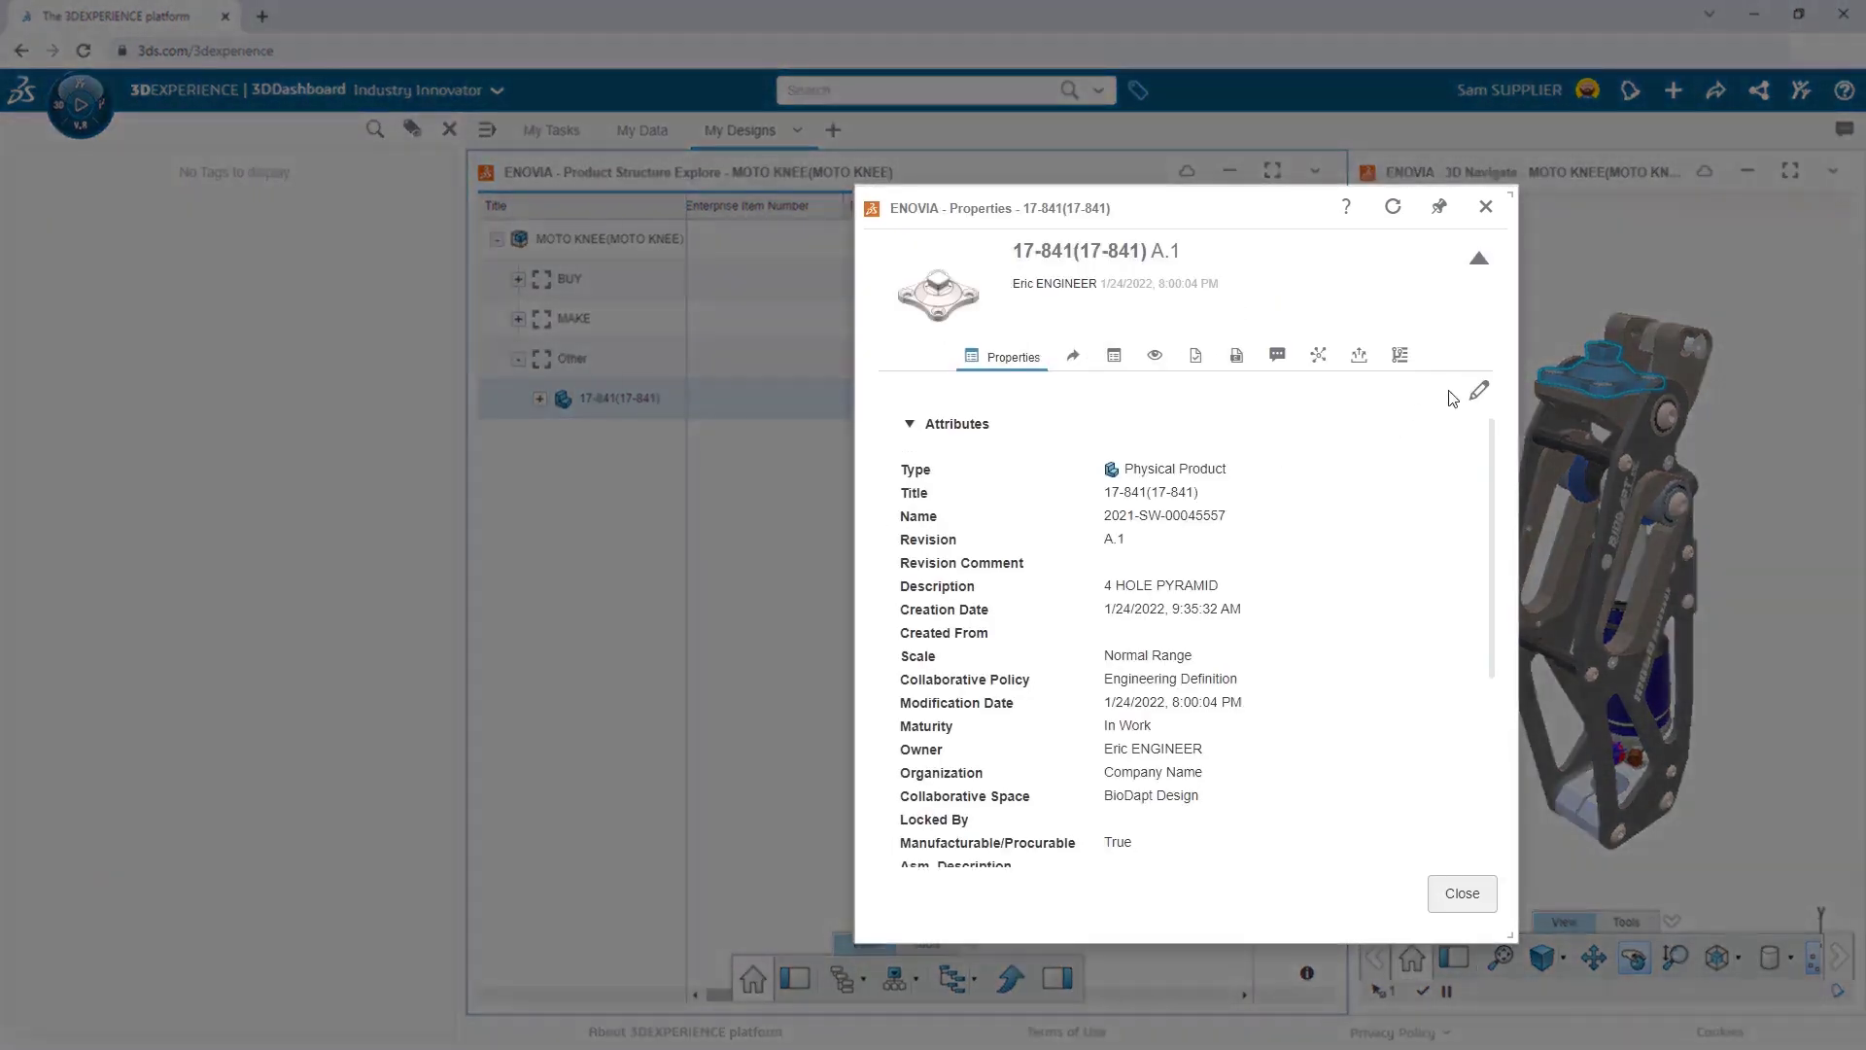
click(1477, 392)
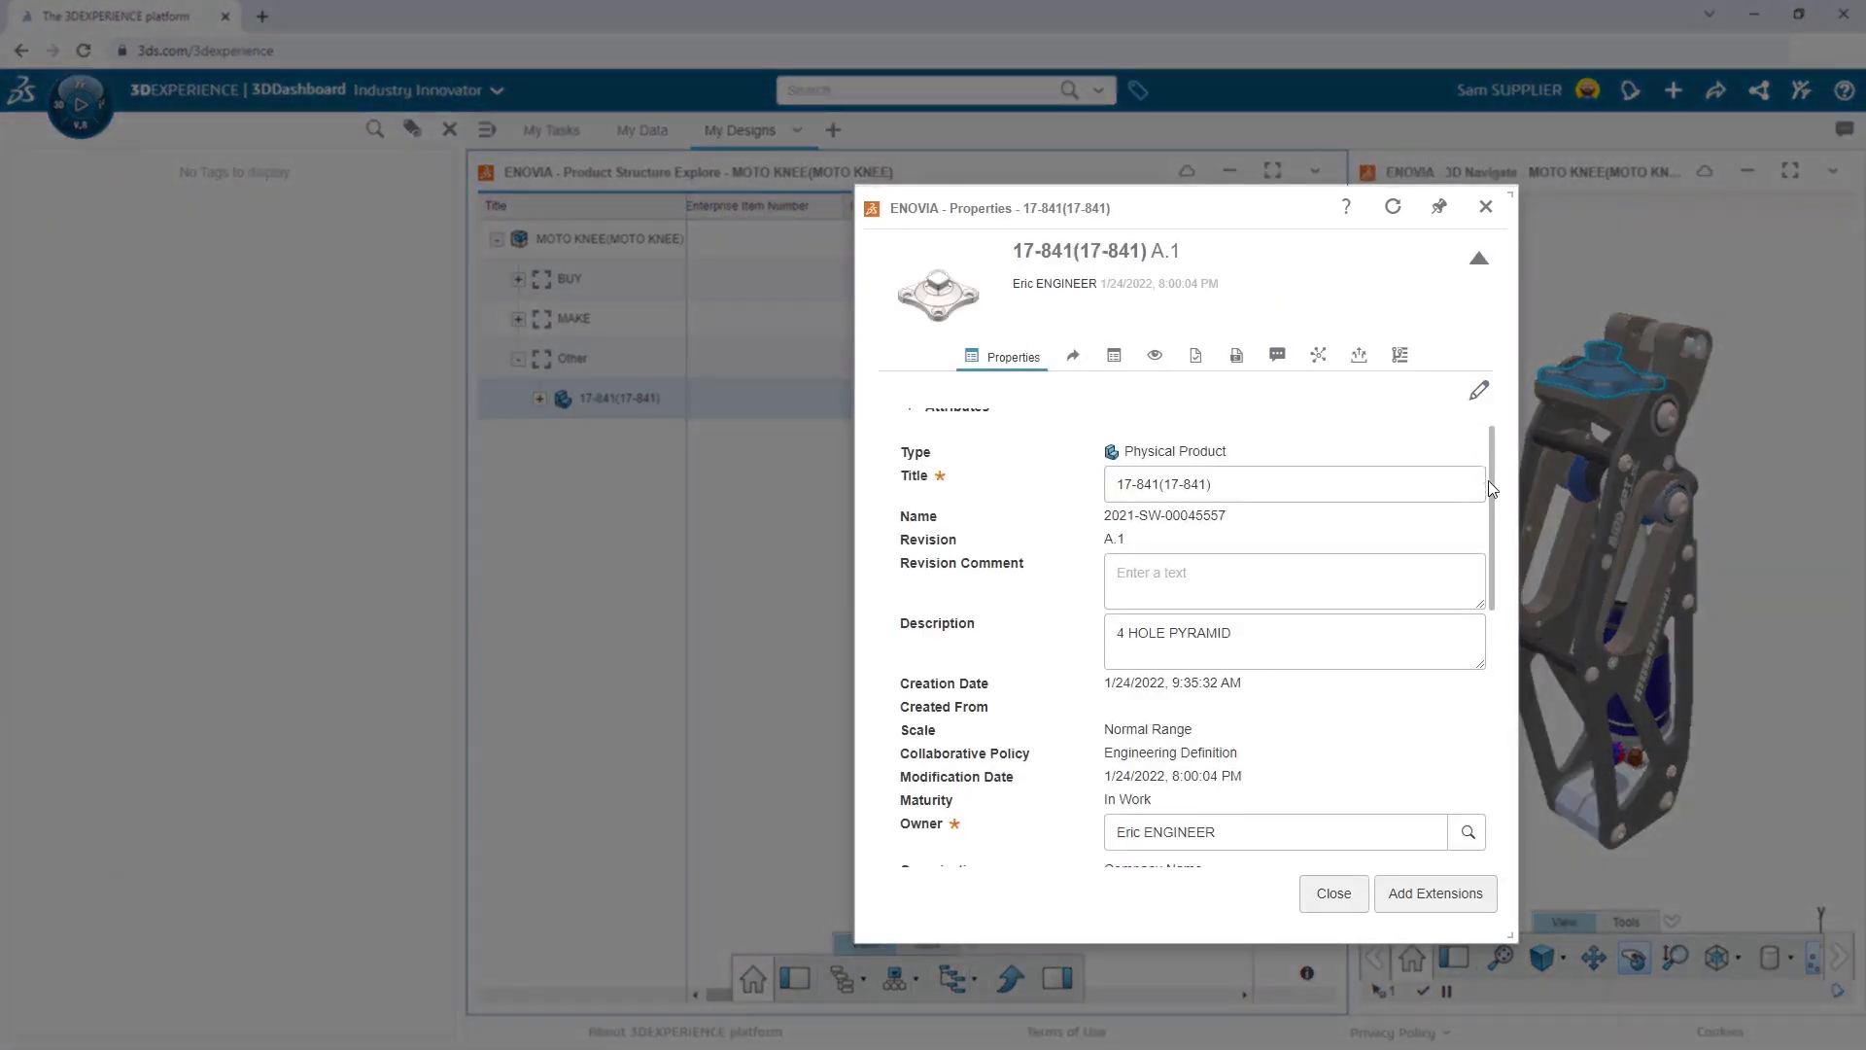
scroll(1472, 544, down, 3)
click(1174, 731)
text(MAKE)
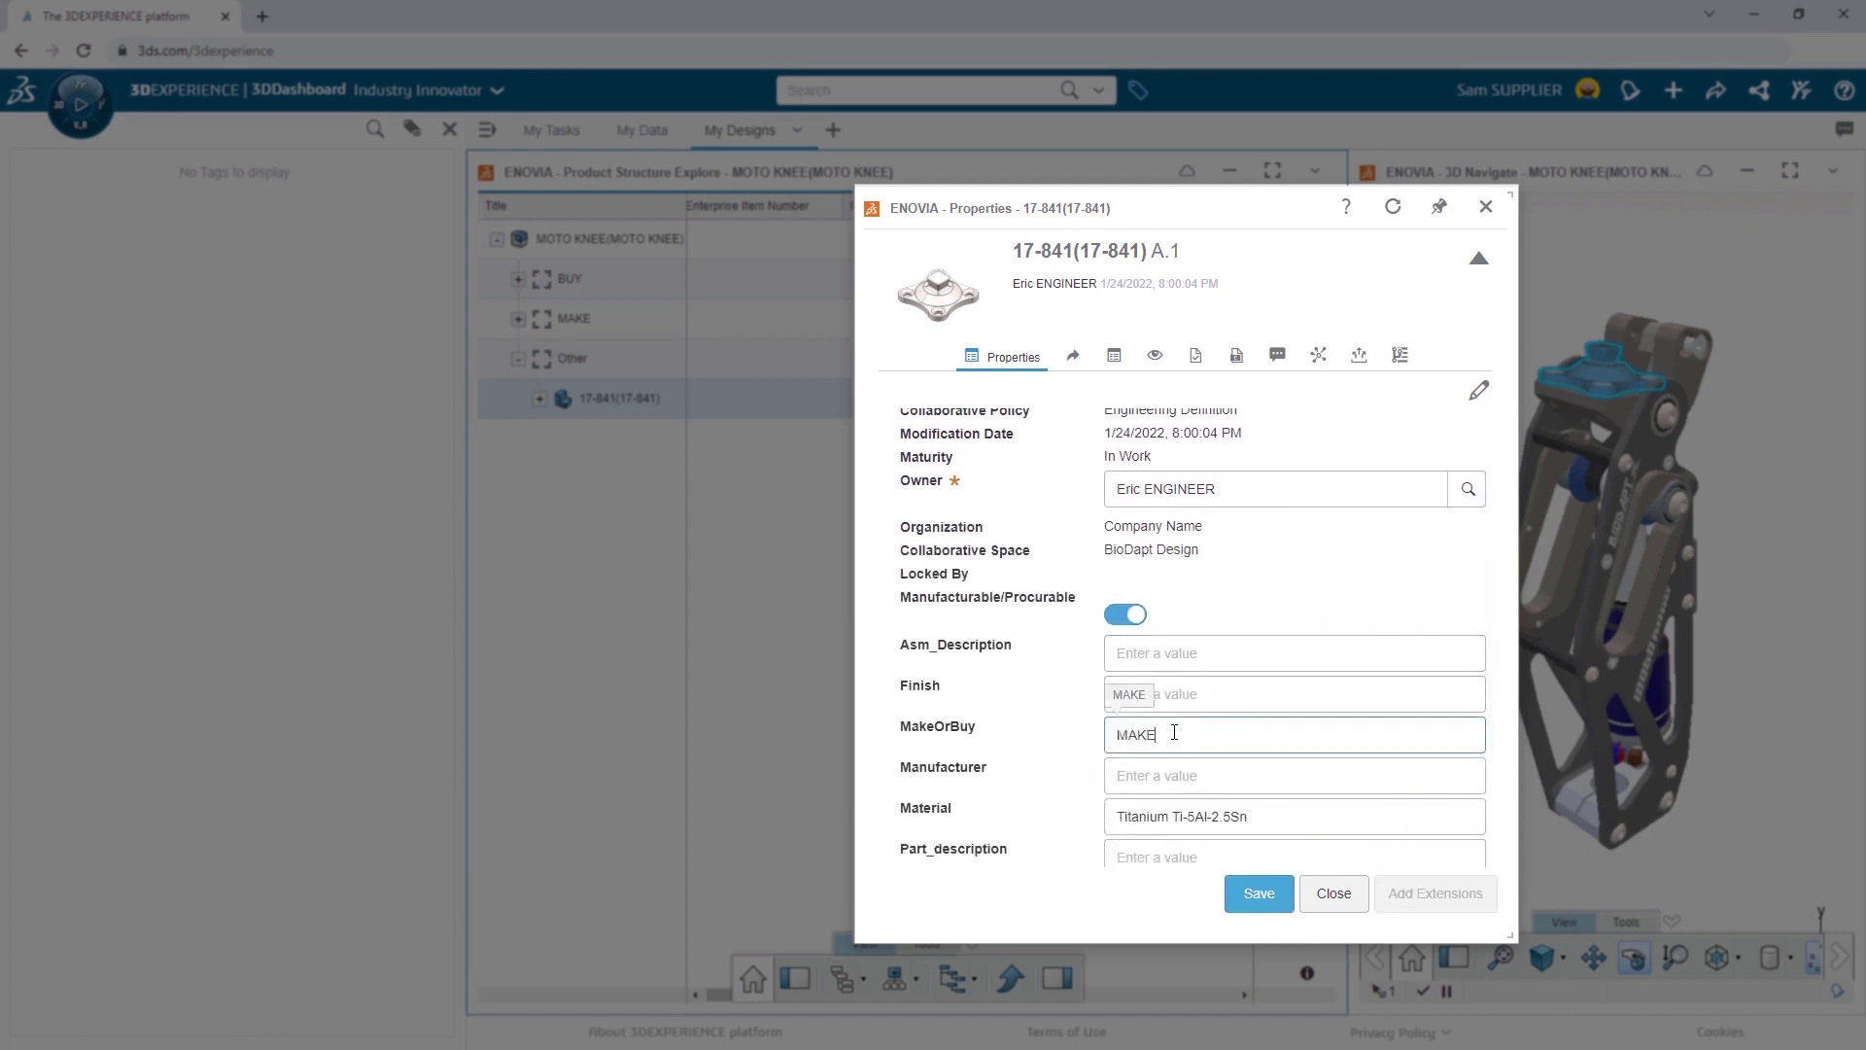
click(1245, 893)
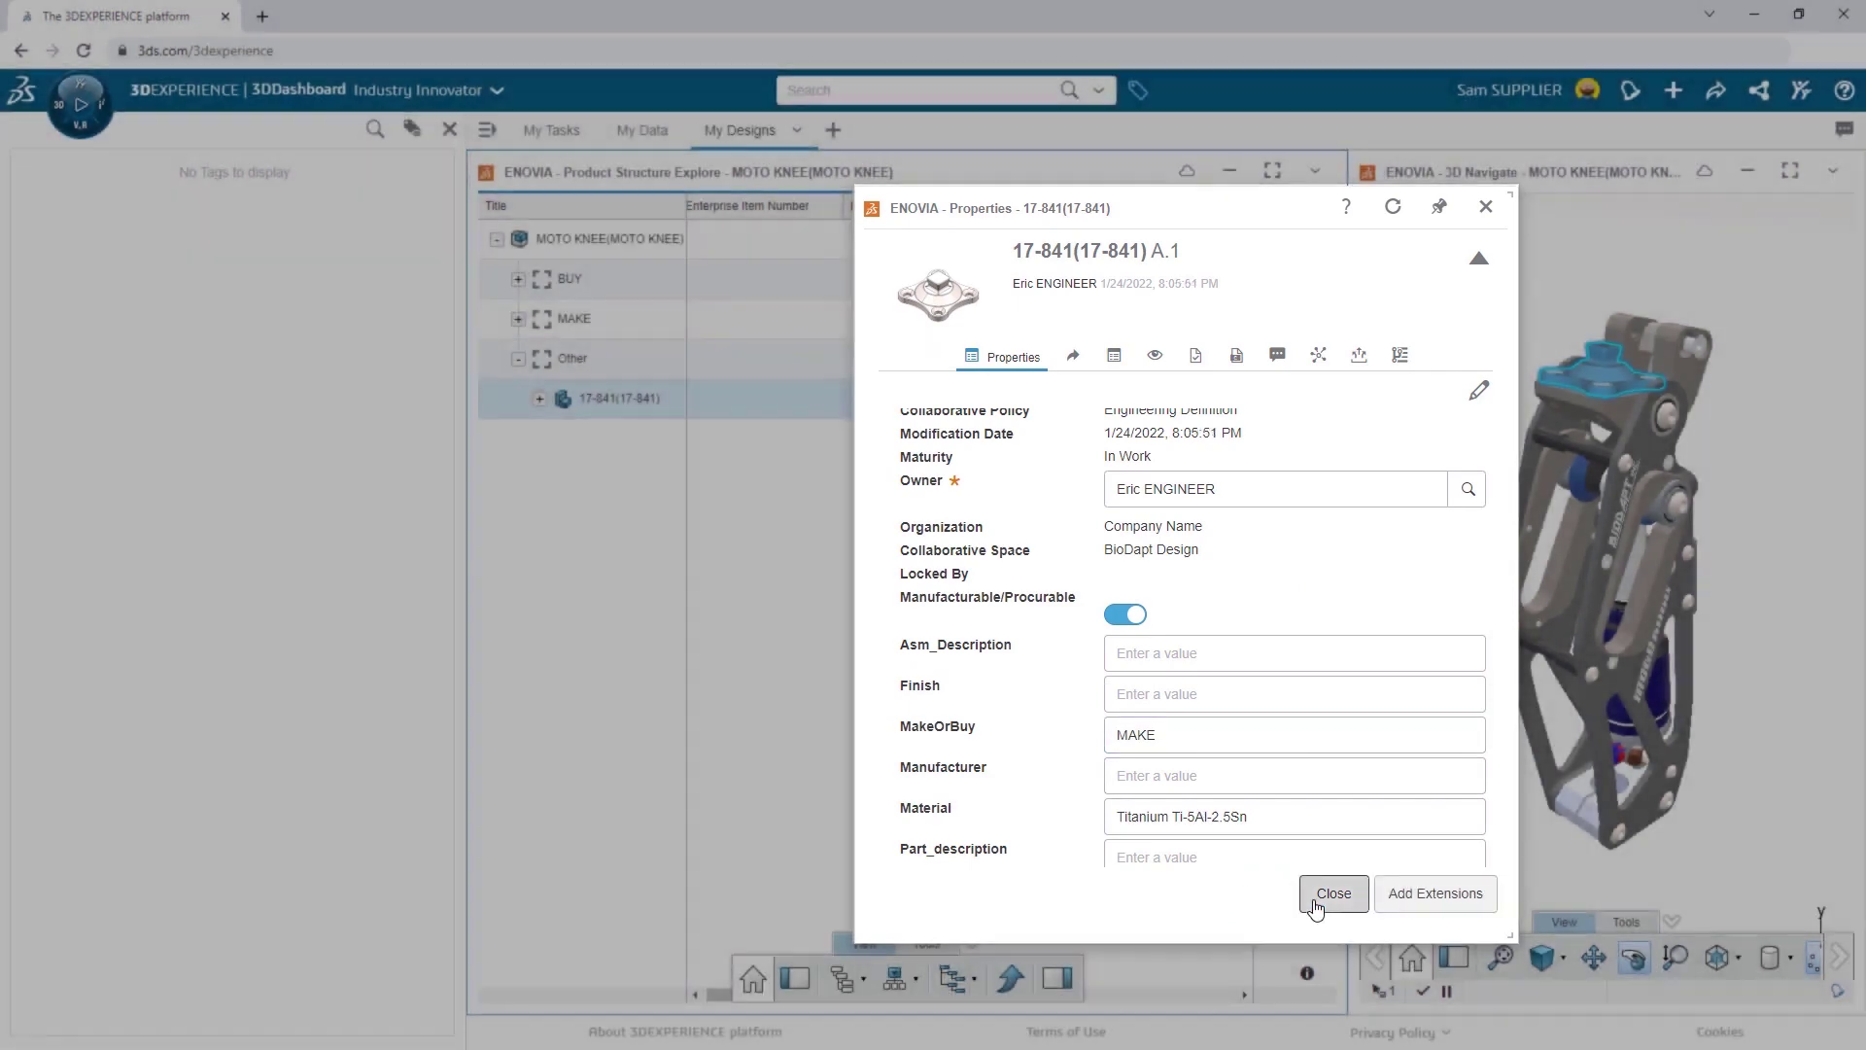
click(1332, 894)
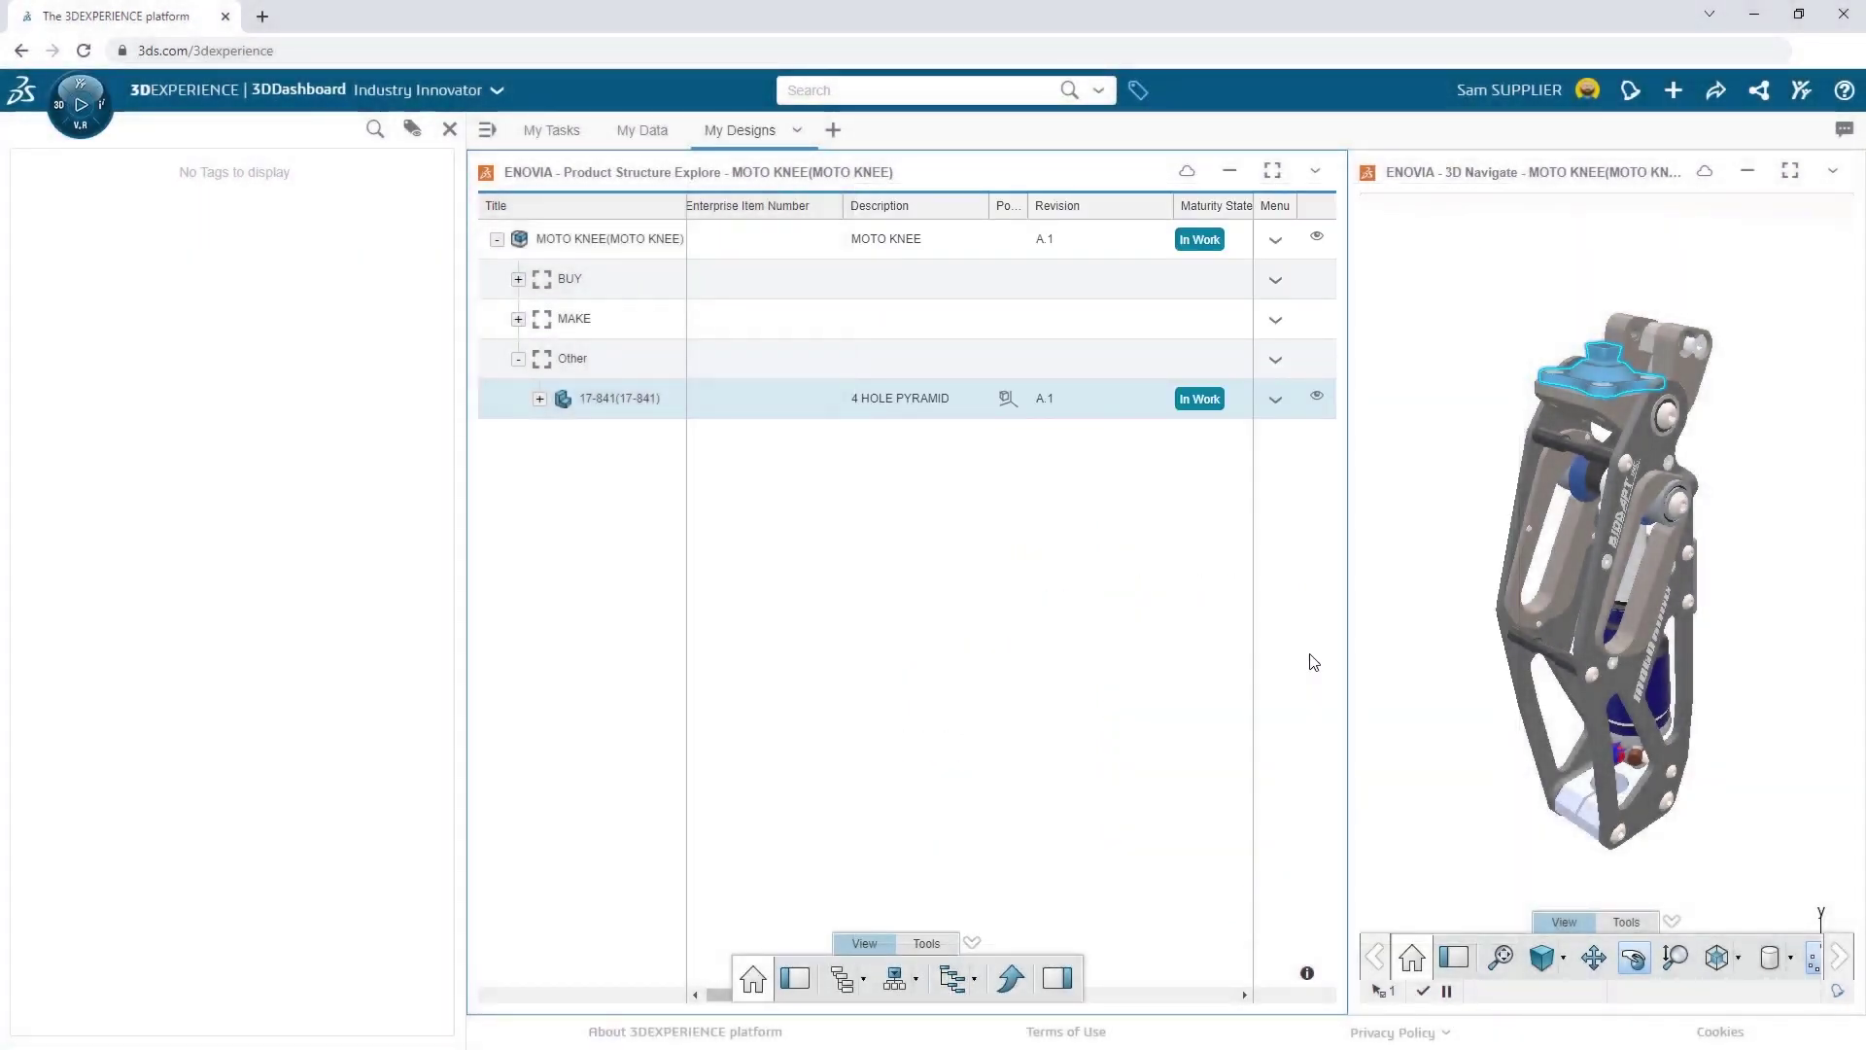
click(1315, 172)
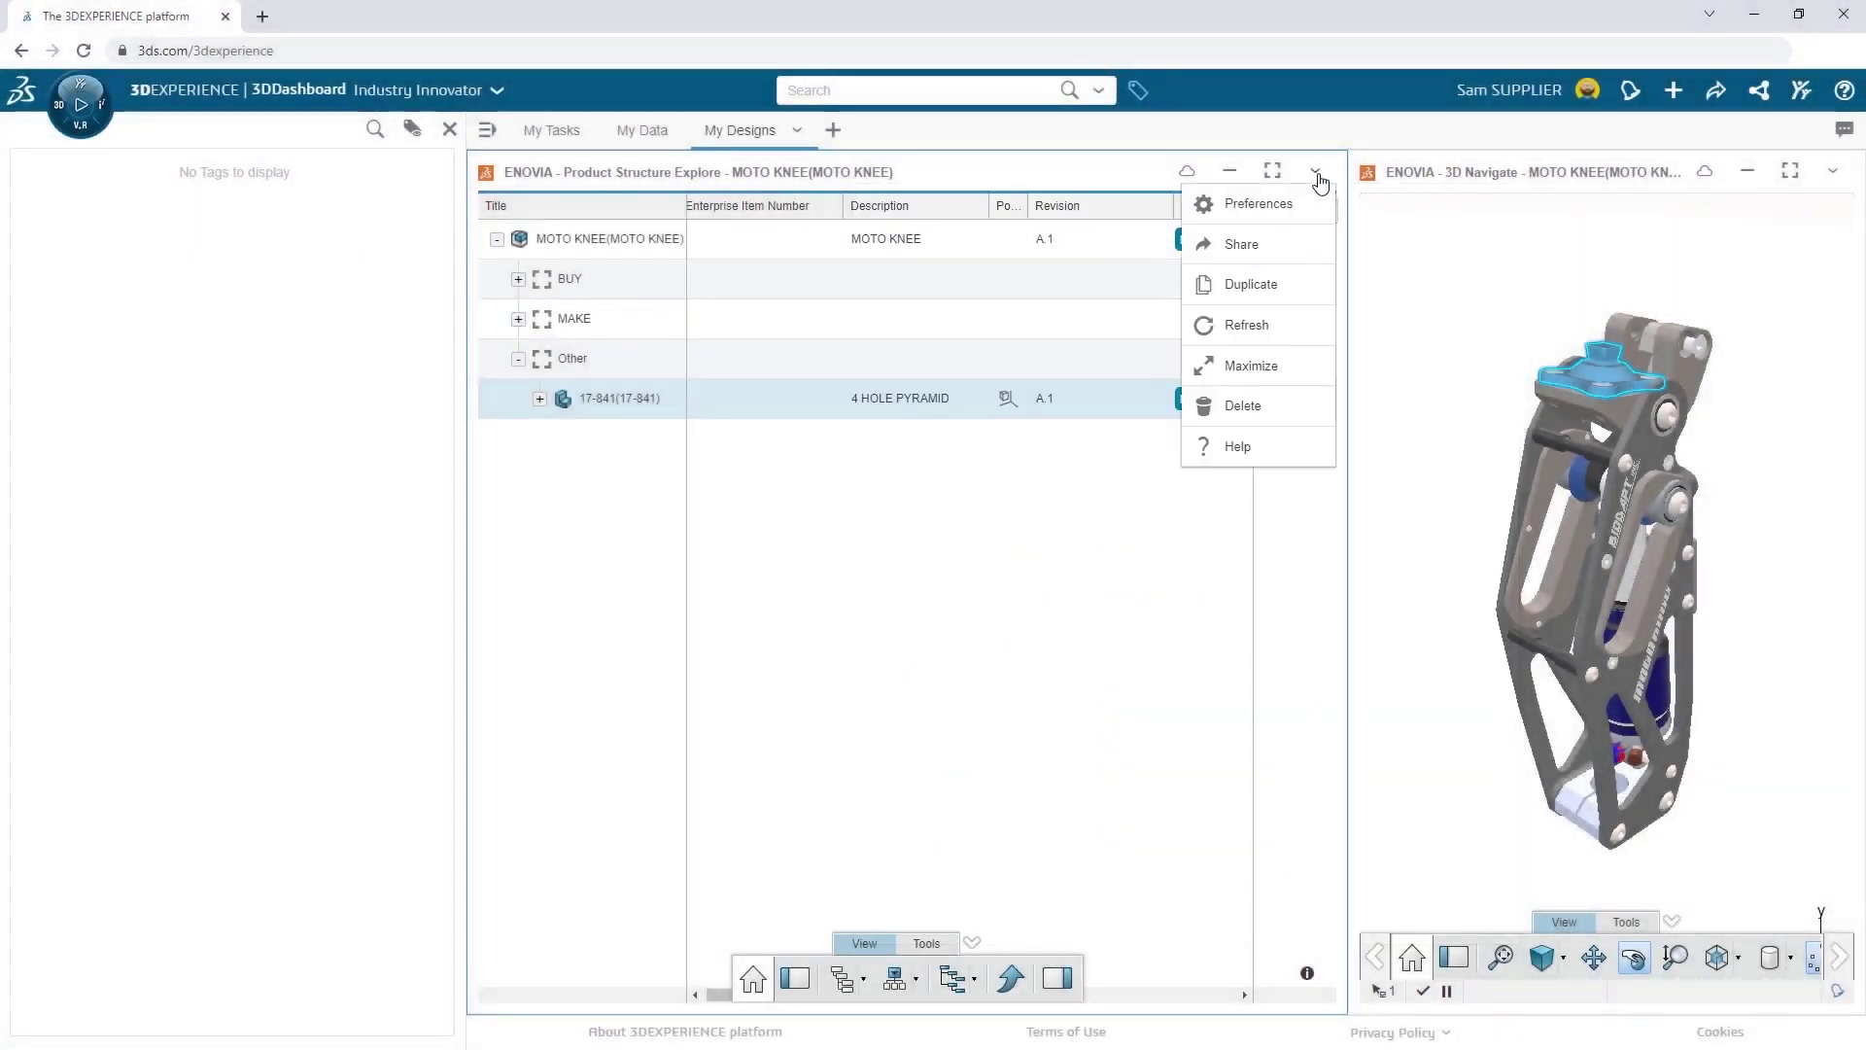
- Refresh the structure, then show the knee in Back view zoomed onto the lower shock
click(1302, 326)
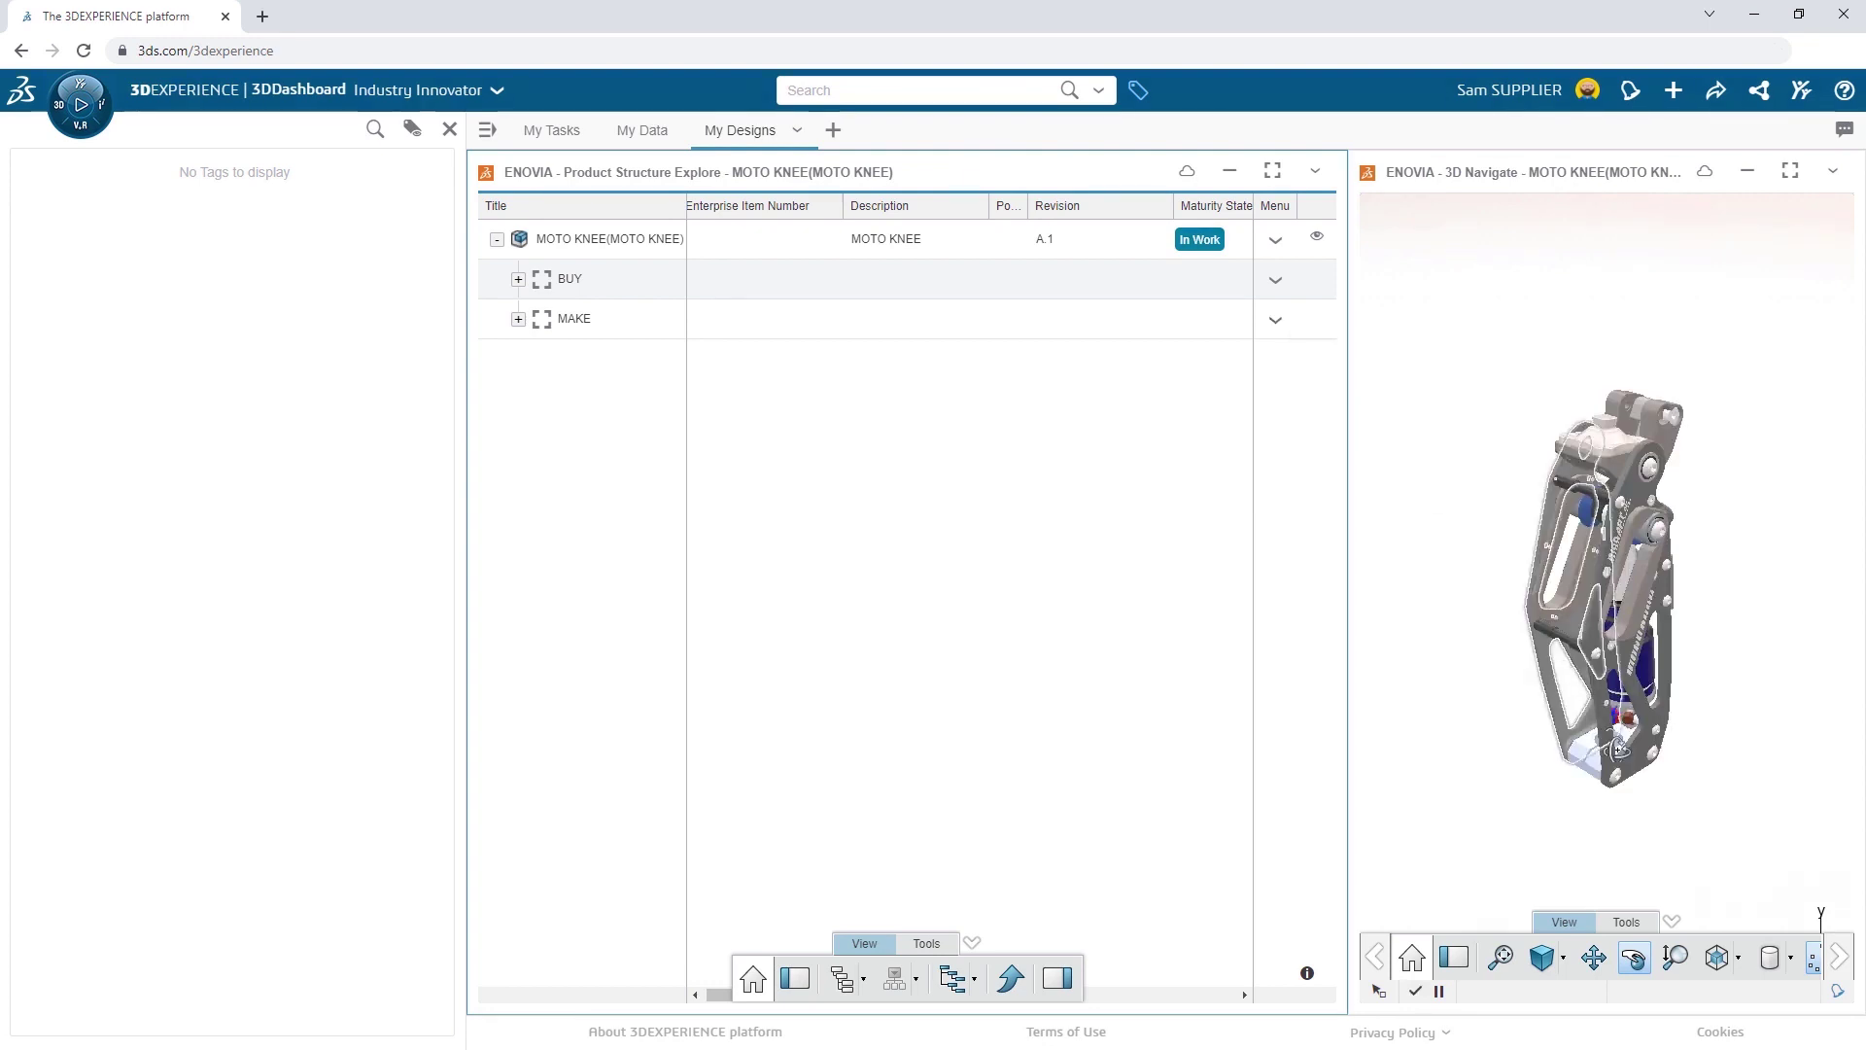
click(1739, 960)
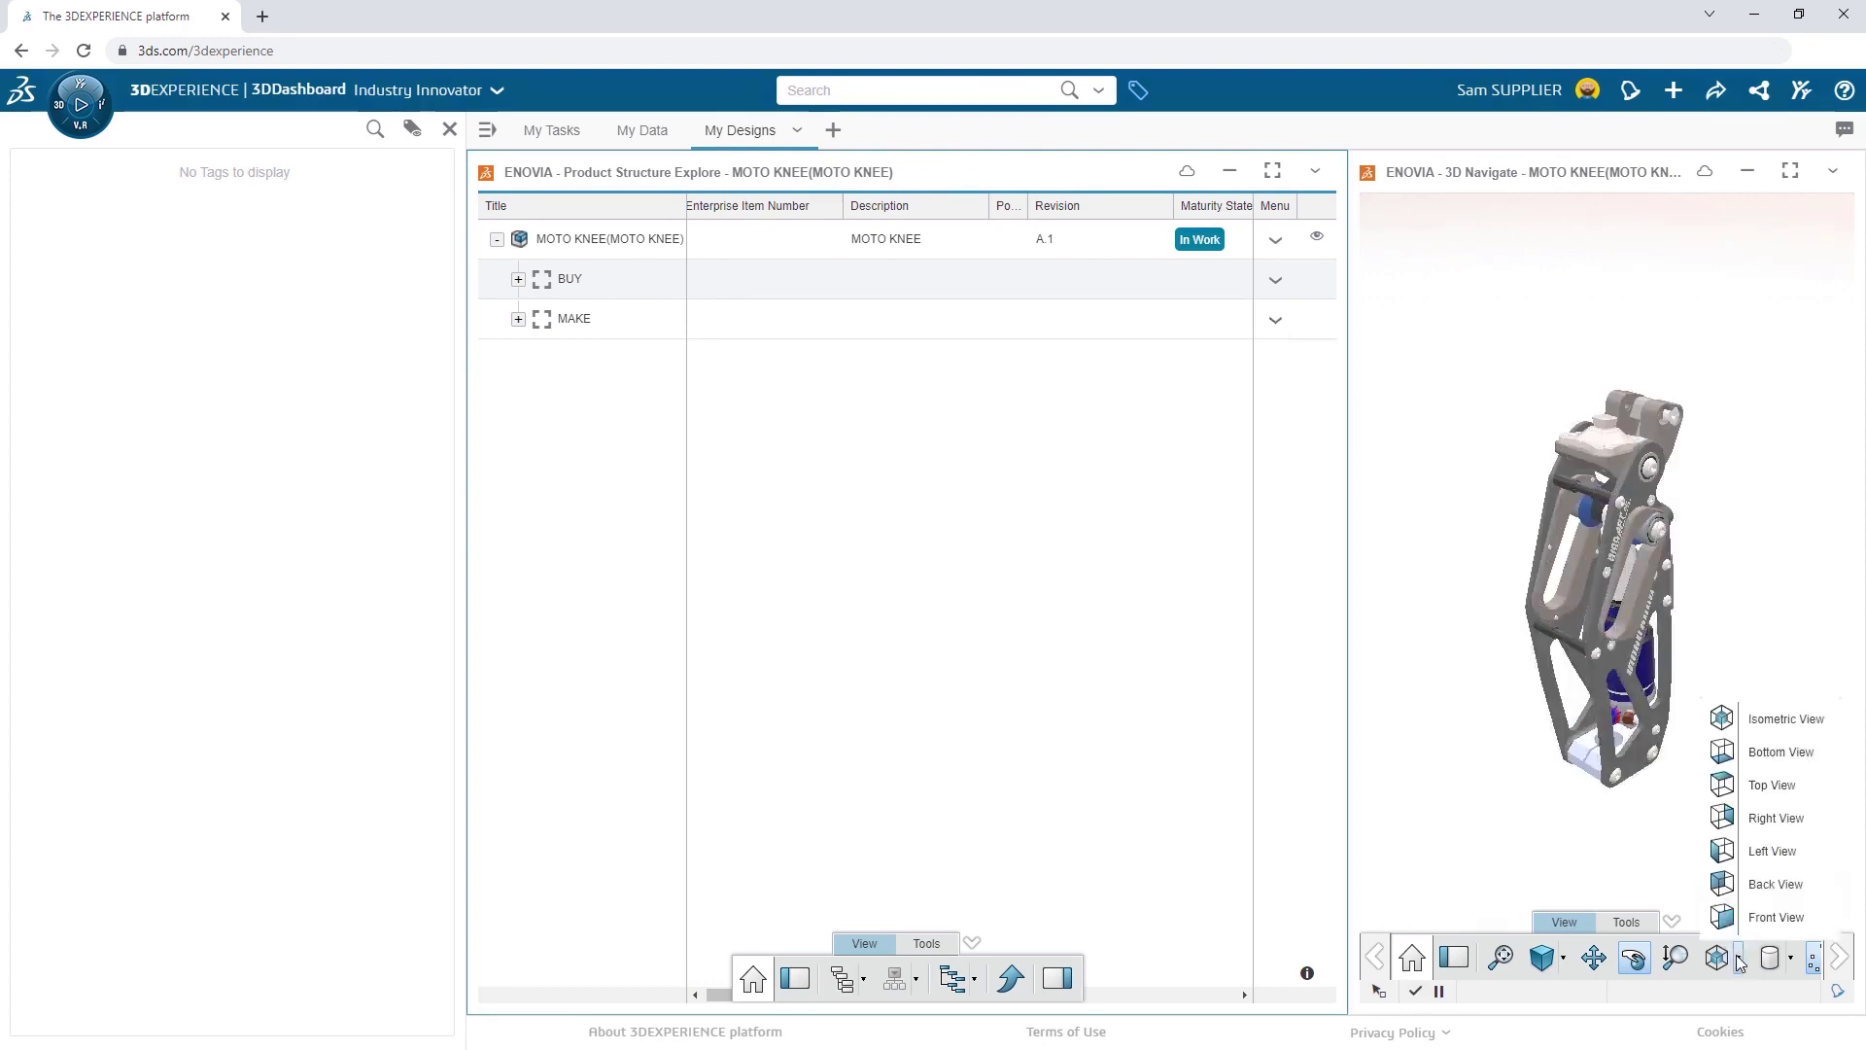
click(1732, 886)
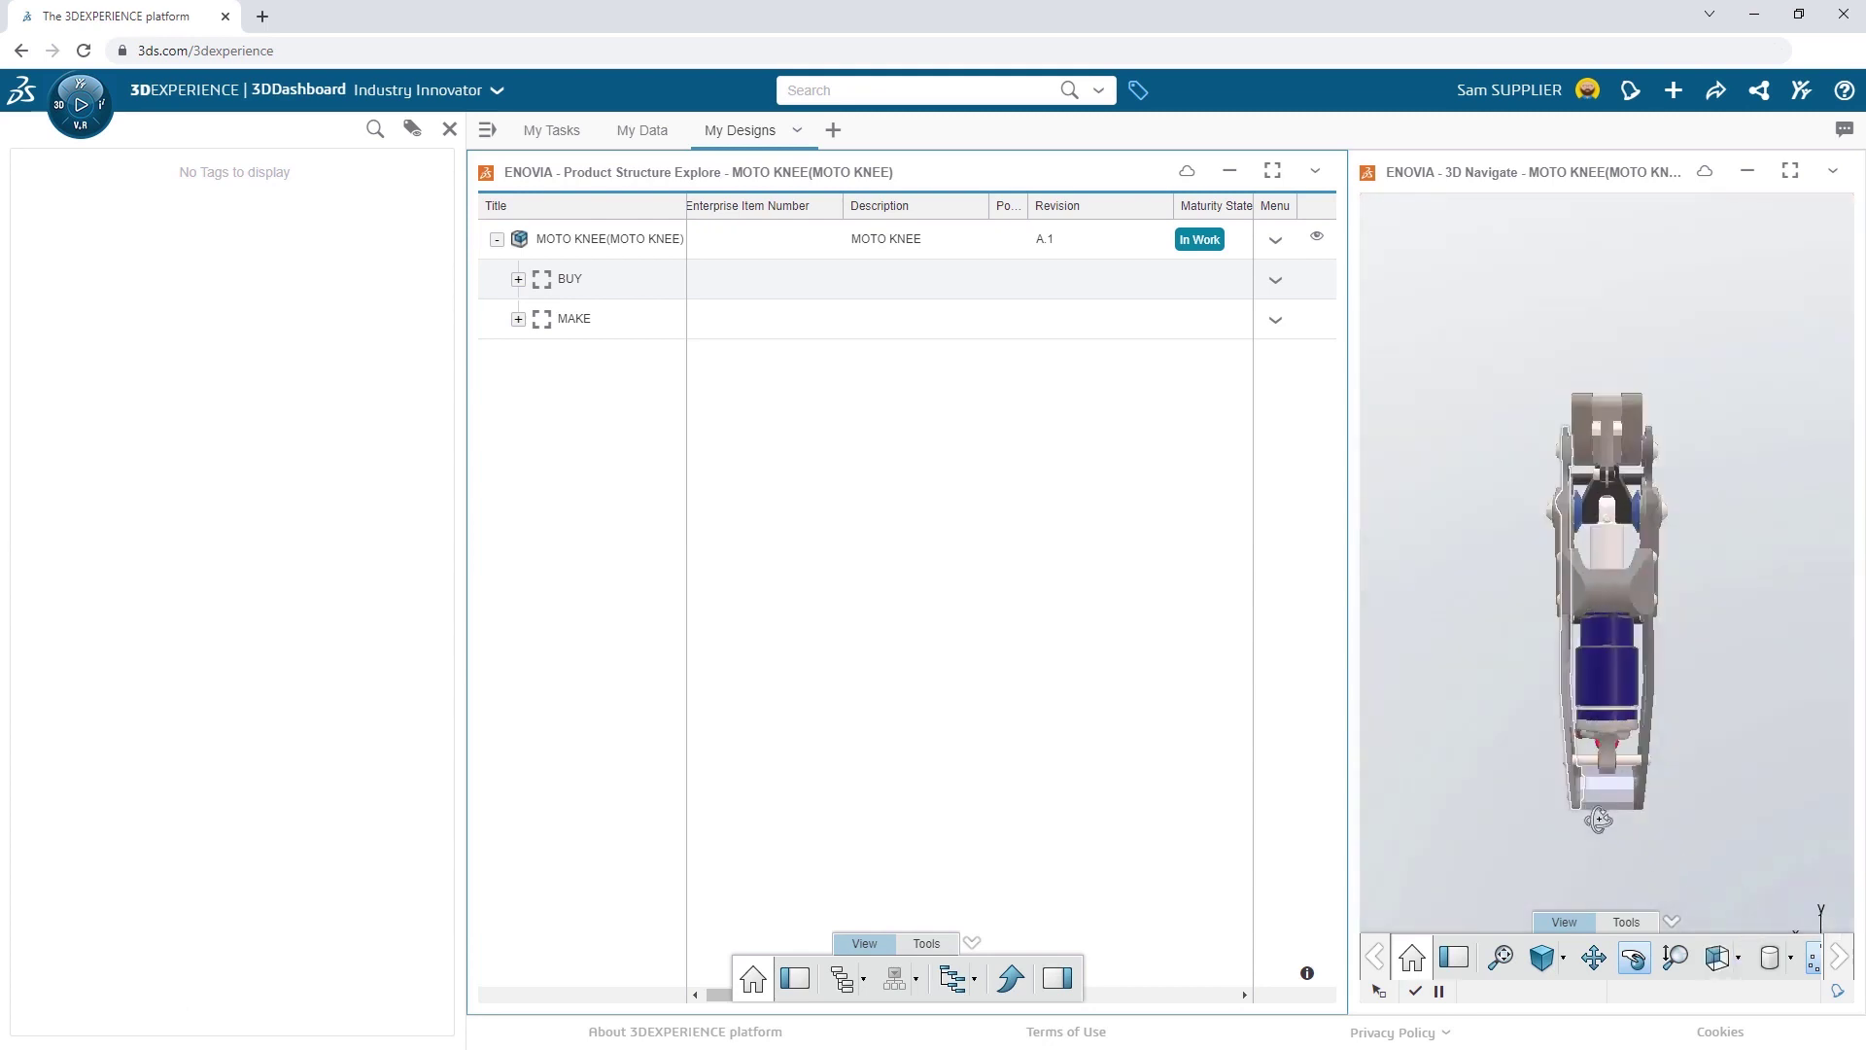
scroll(1599, 819, up, 5)
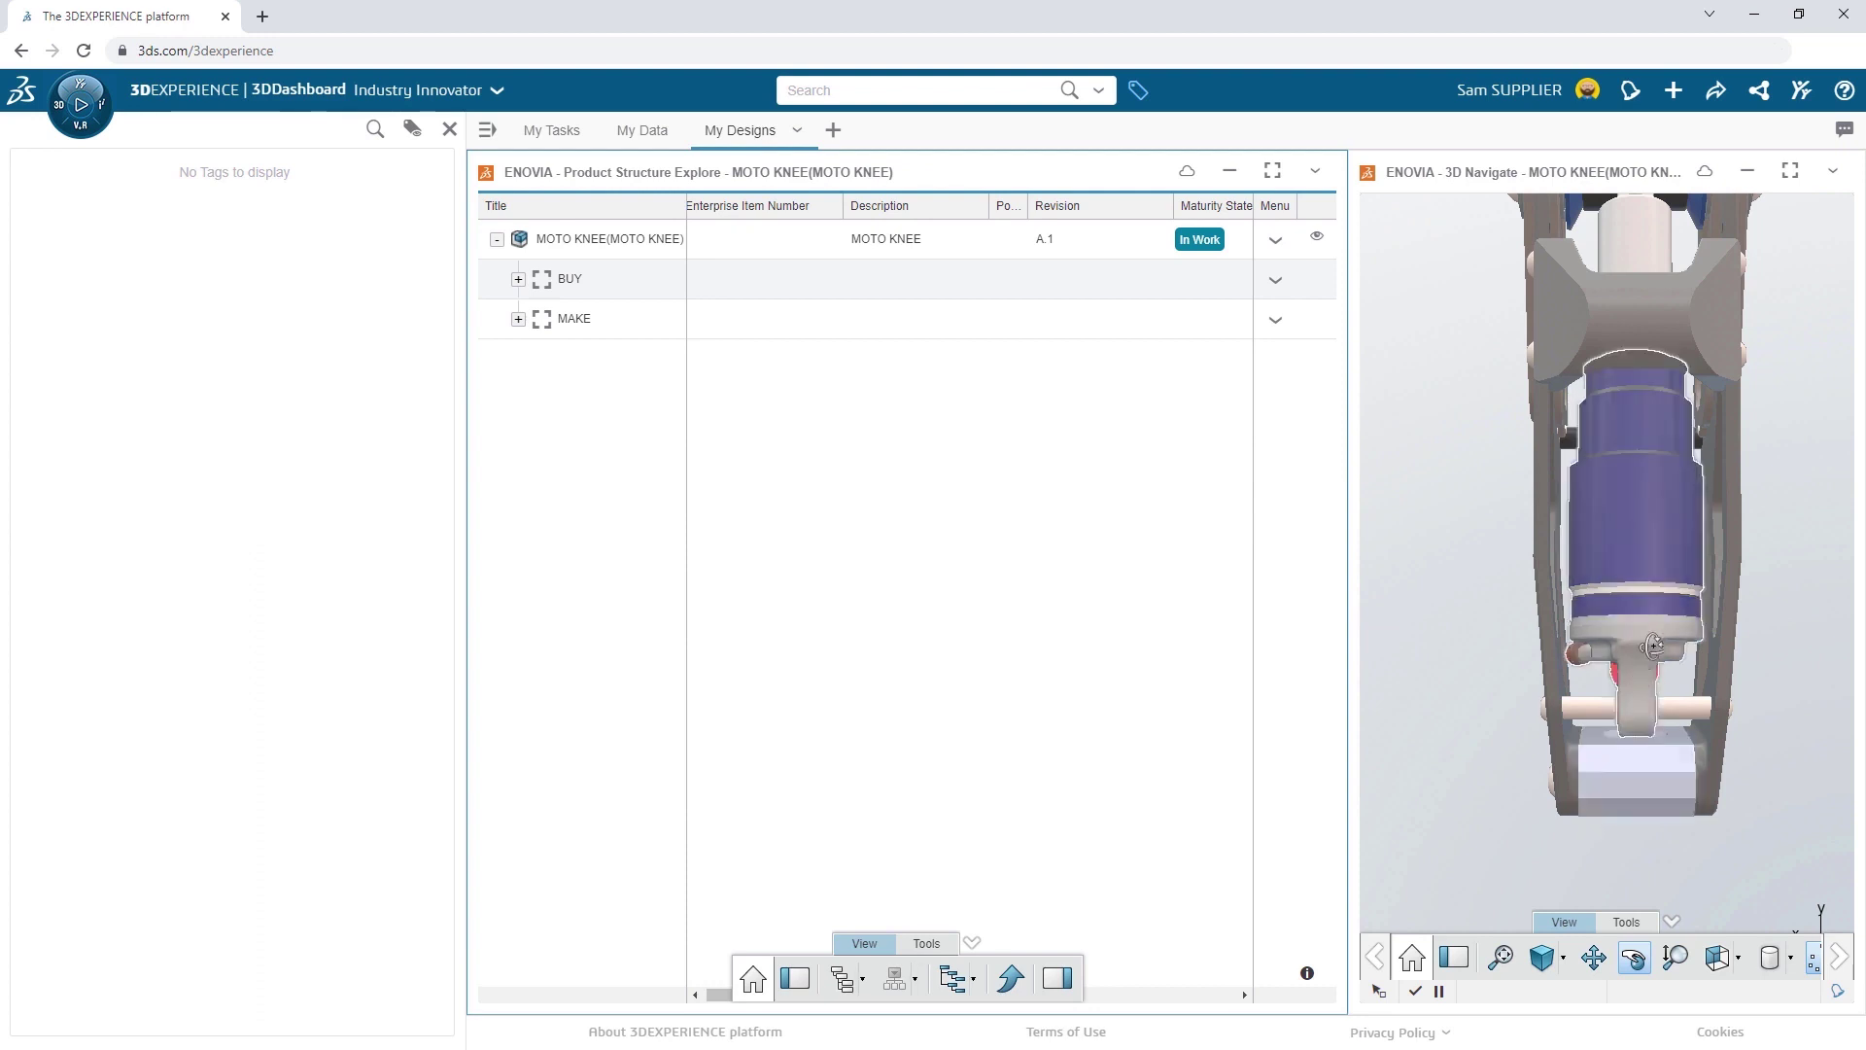
click(1793, 97)
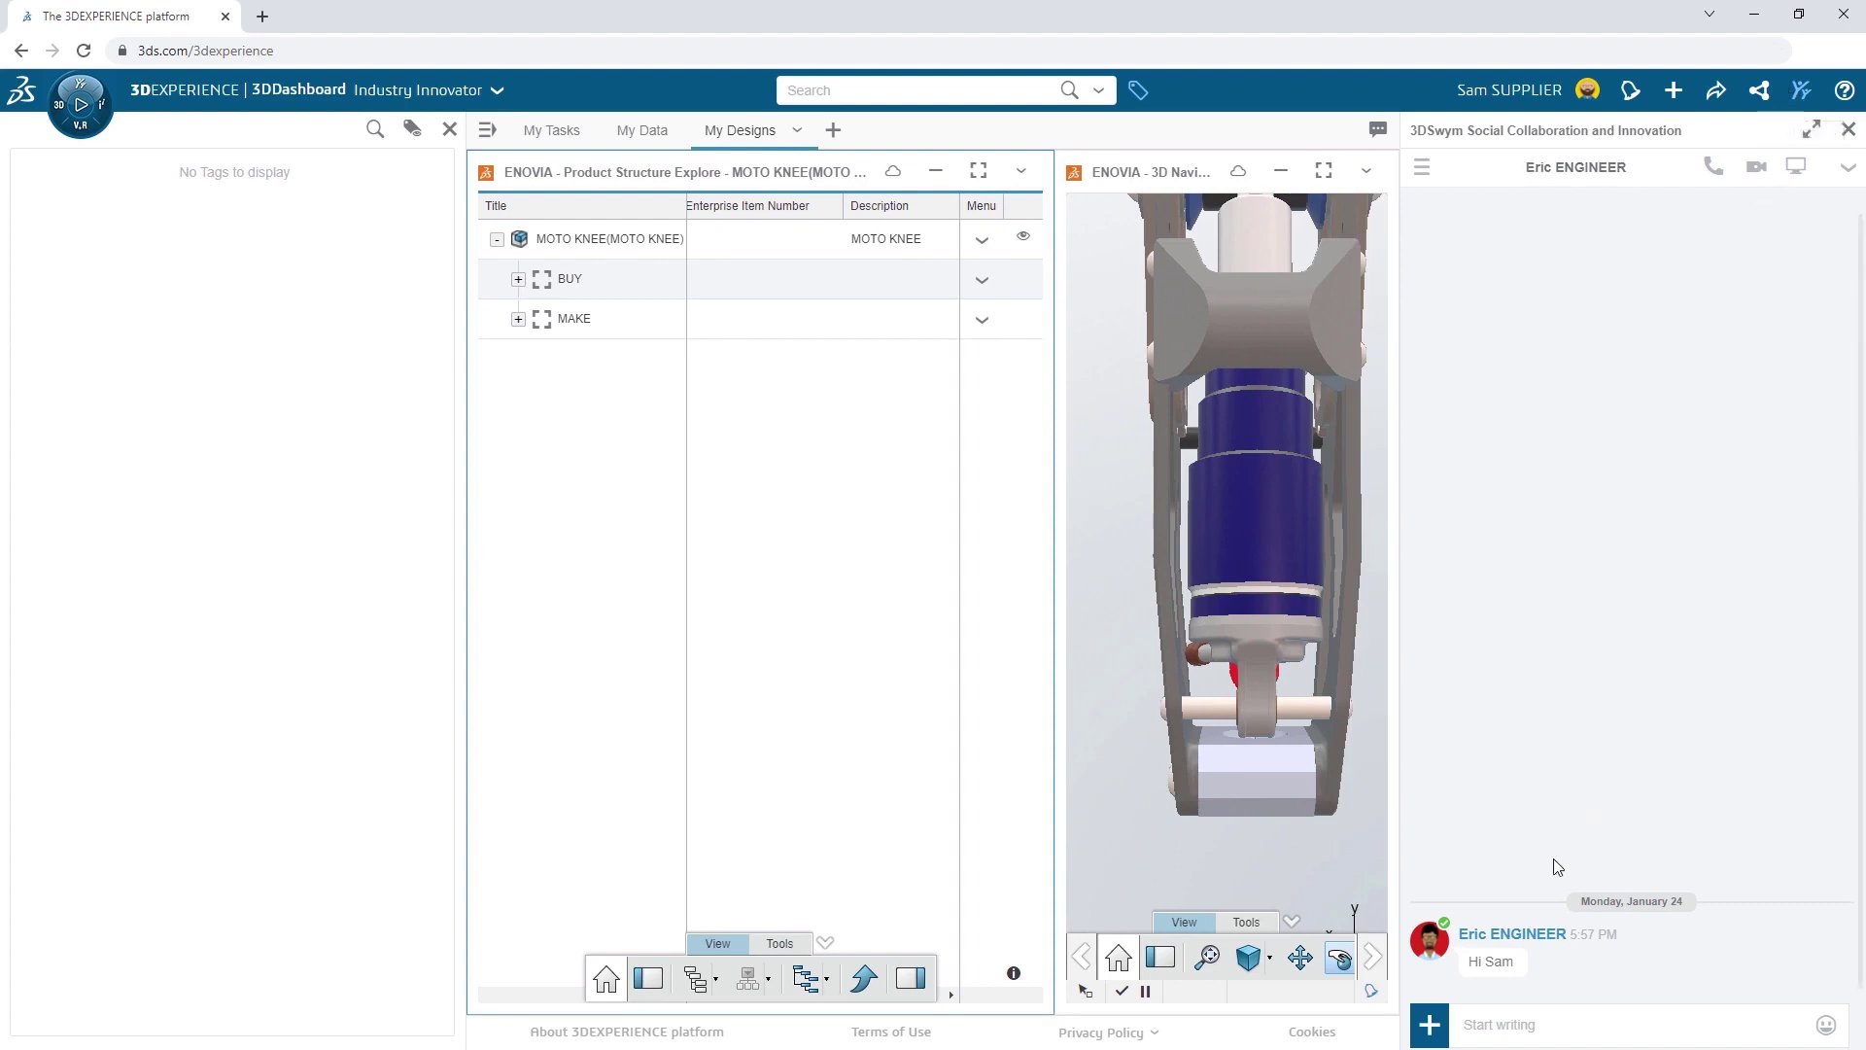
- Paste and send the prepared Moto Knee catch-up message to the engineer
click(1497, 1020)
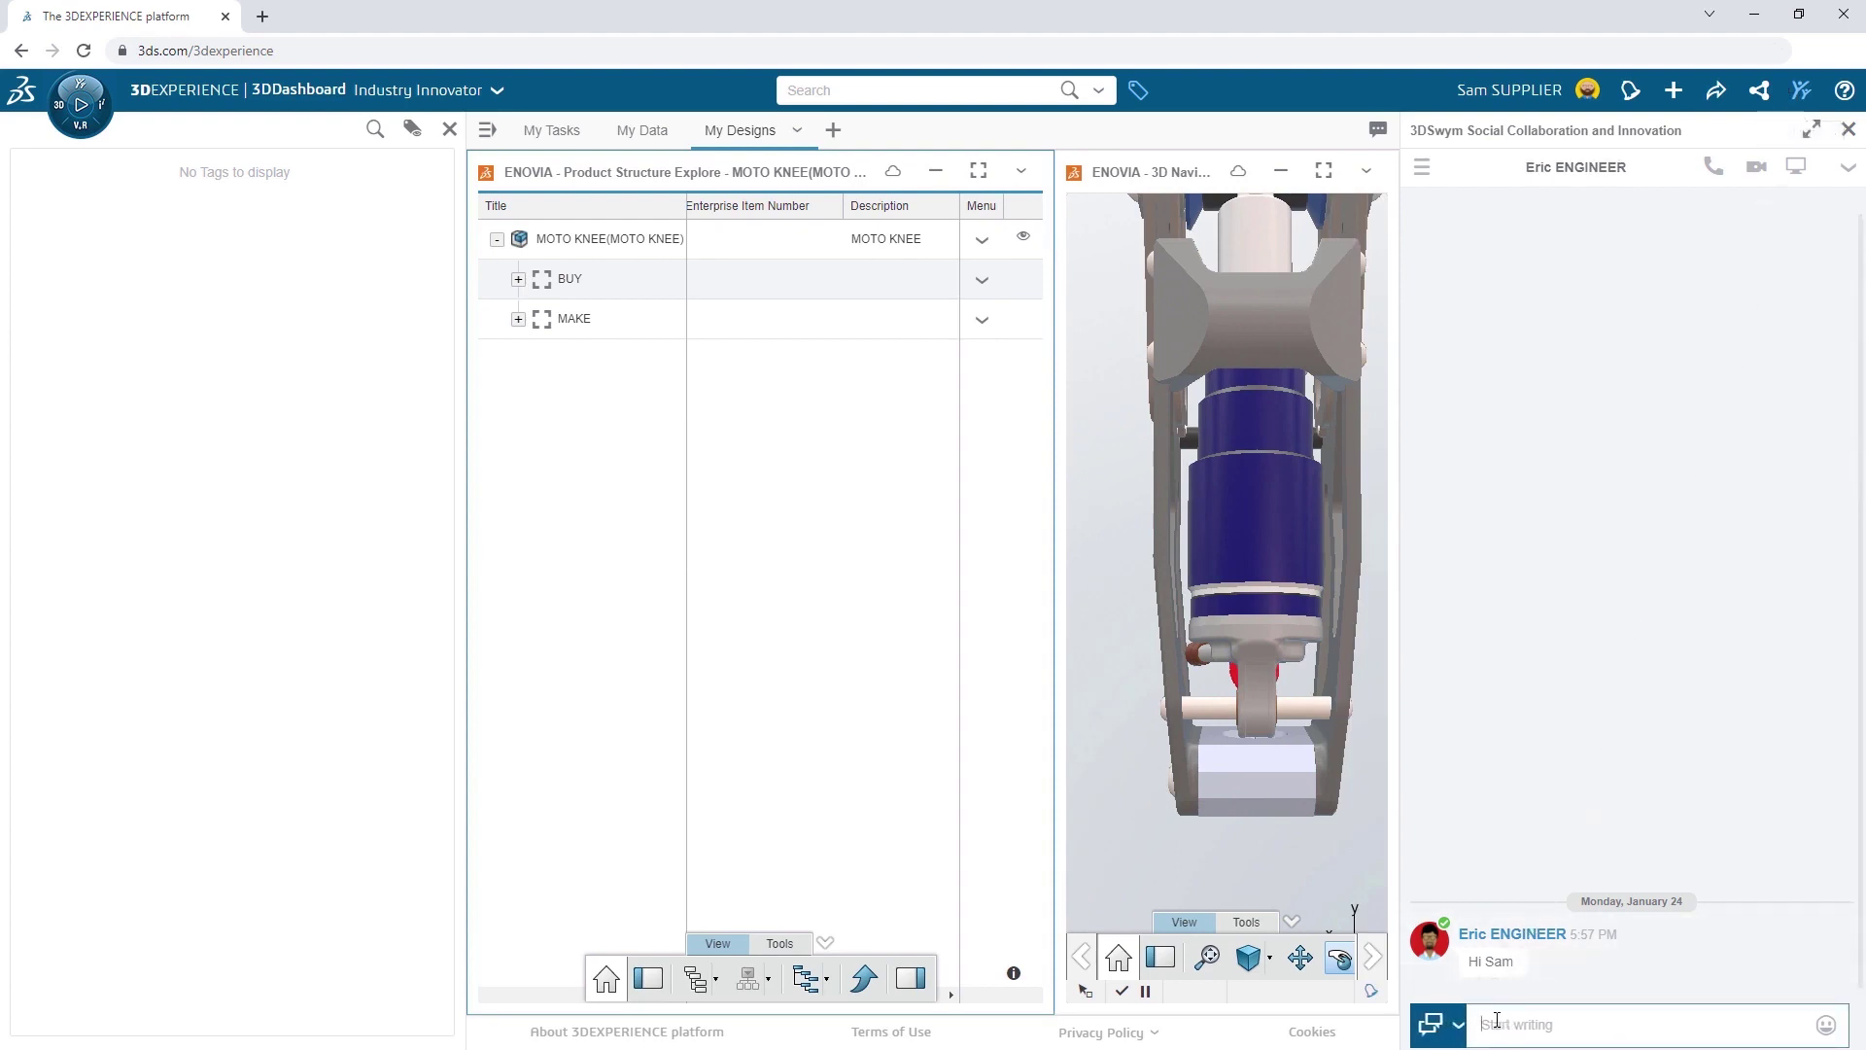
text(I have a few ideas on the new Moto Knee - have a few minutes to catch up?)
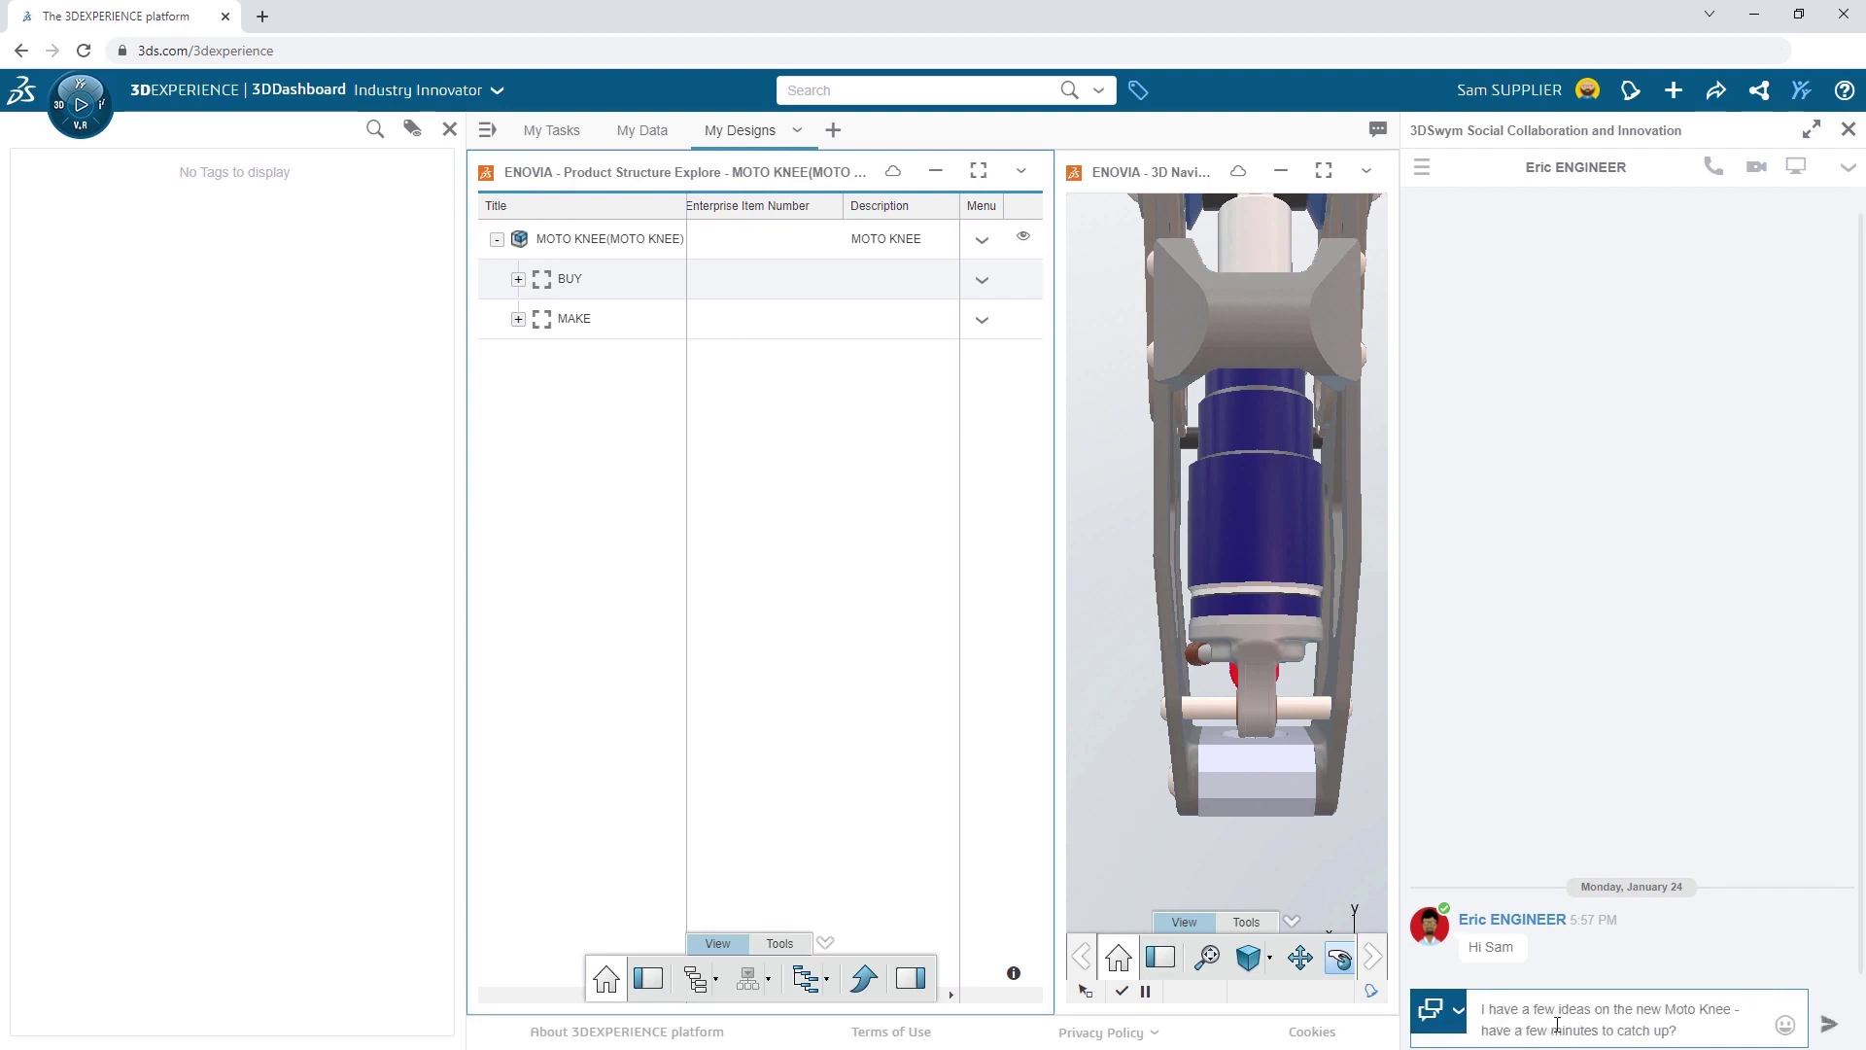
click(1829, 1023)
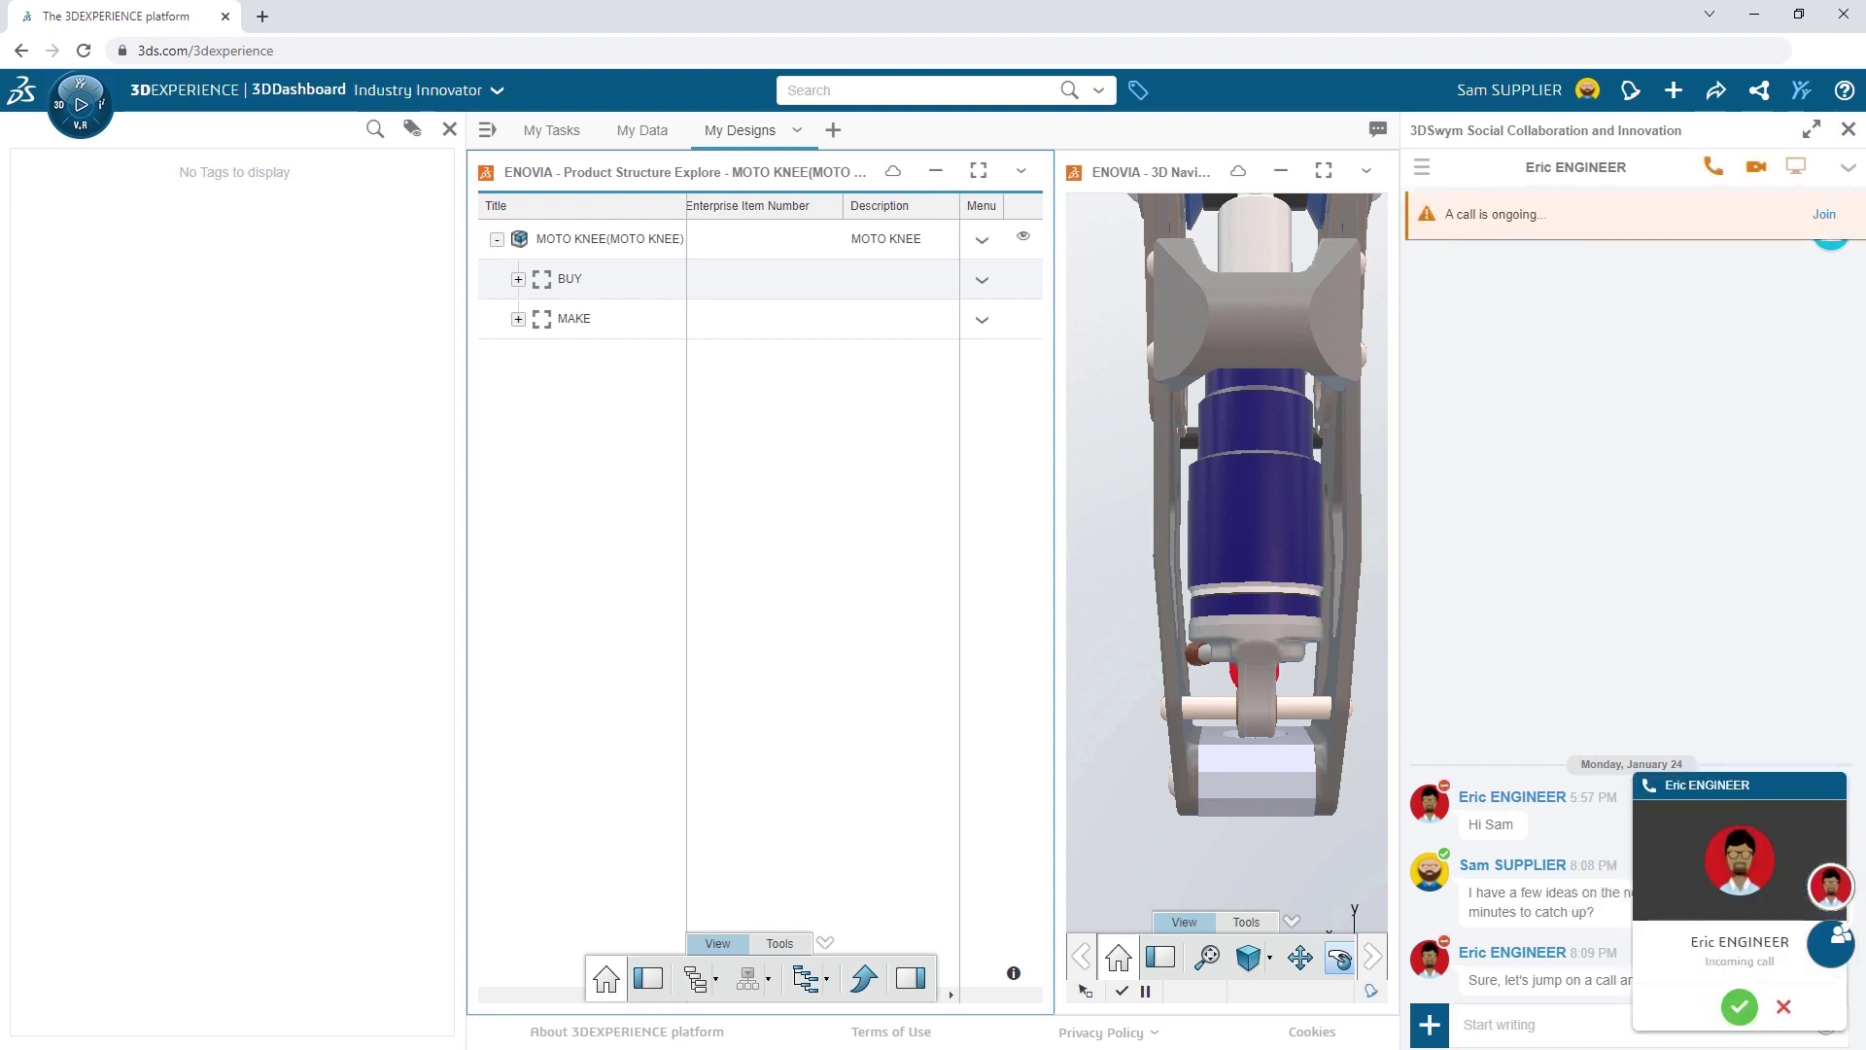
- Accept the engineer's incoming screen-sharing call
click(1740, 1009)
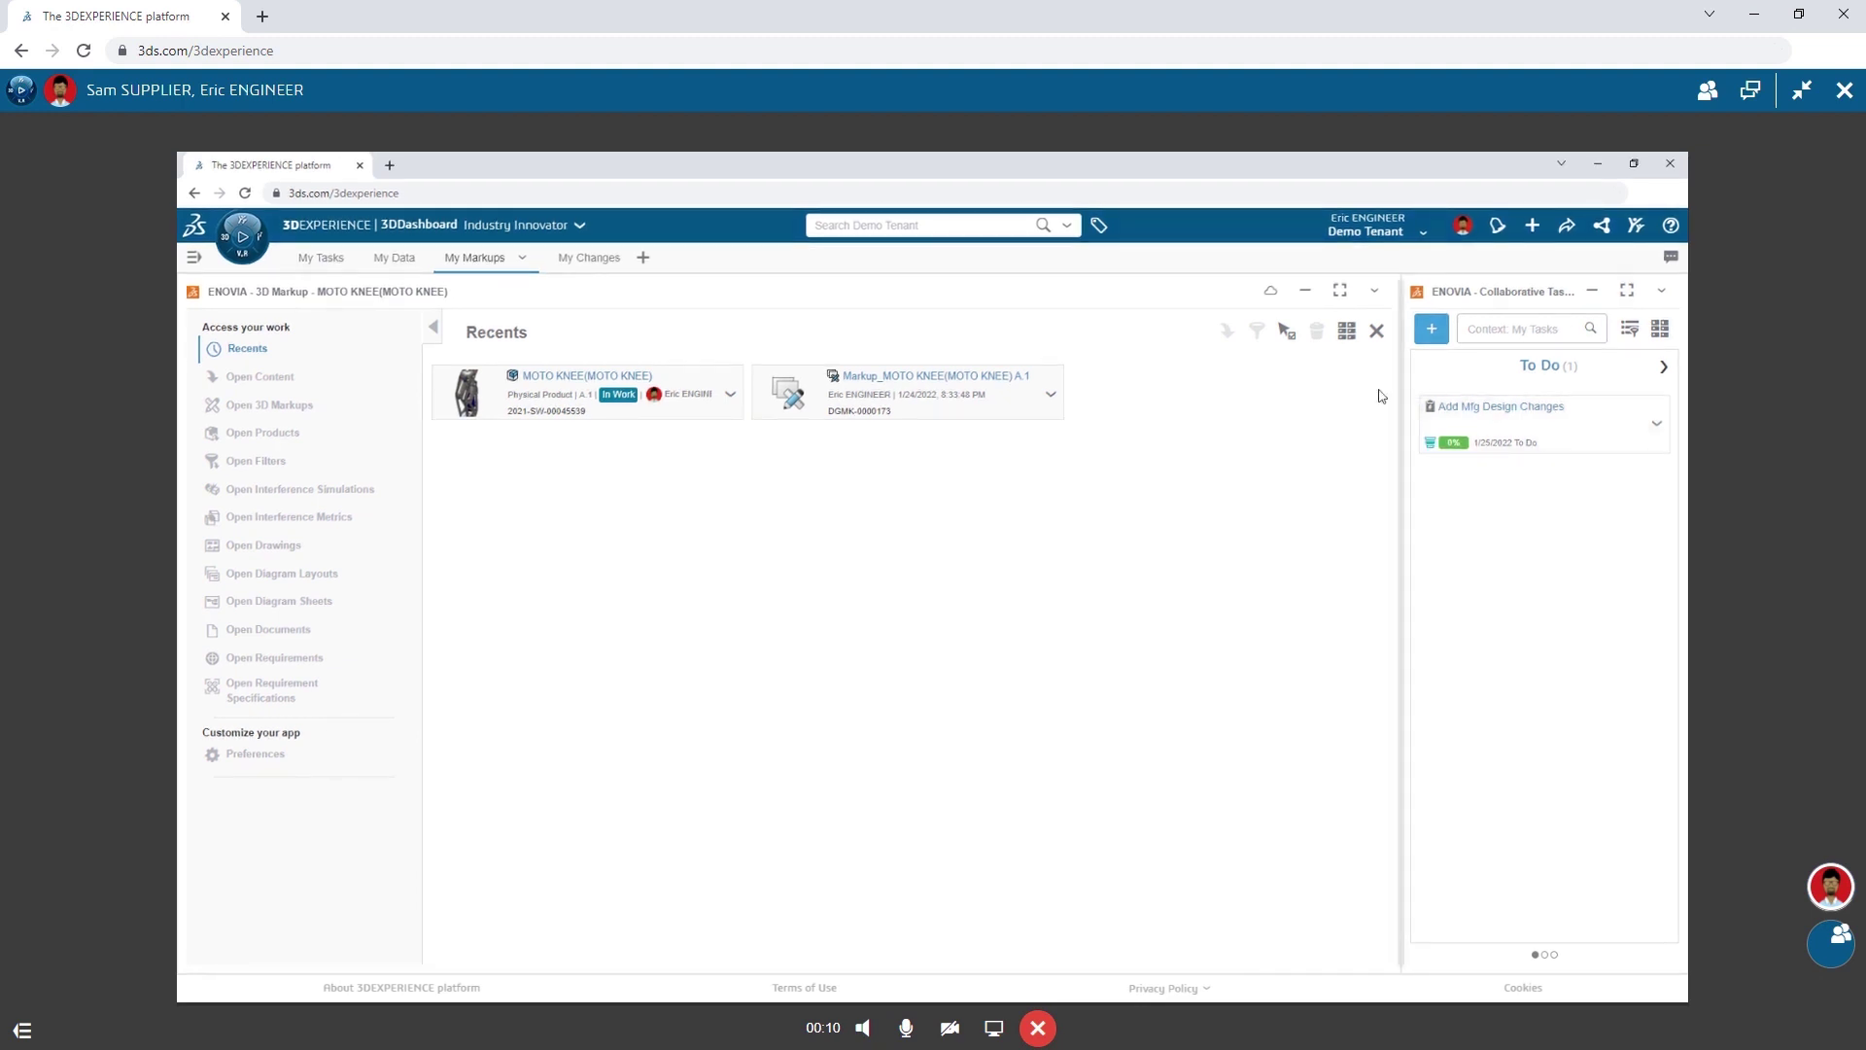
- Select MOTO KNEE and its Markup, and drag the Markup onto the Add Mfg Design Changes task
click(487, 381)
click(808, 381)
drag(836, 392, 1468, 430)
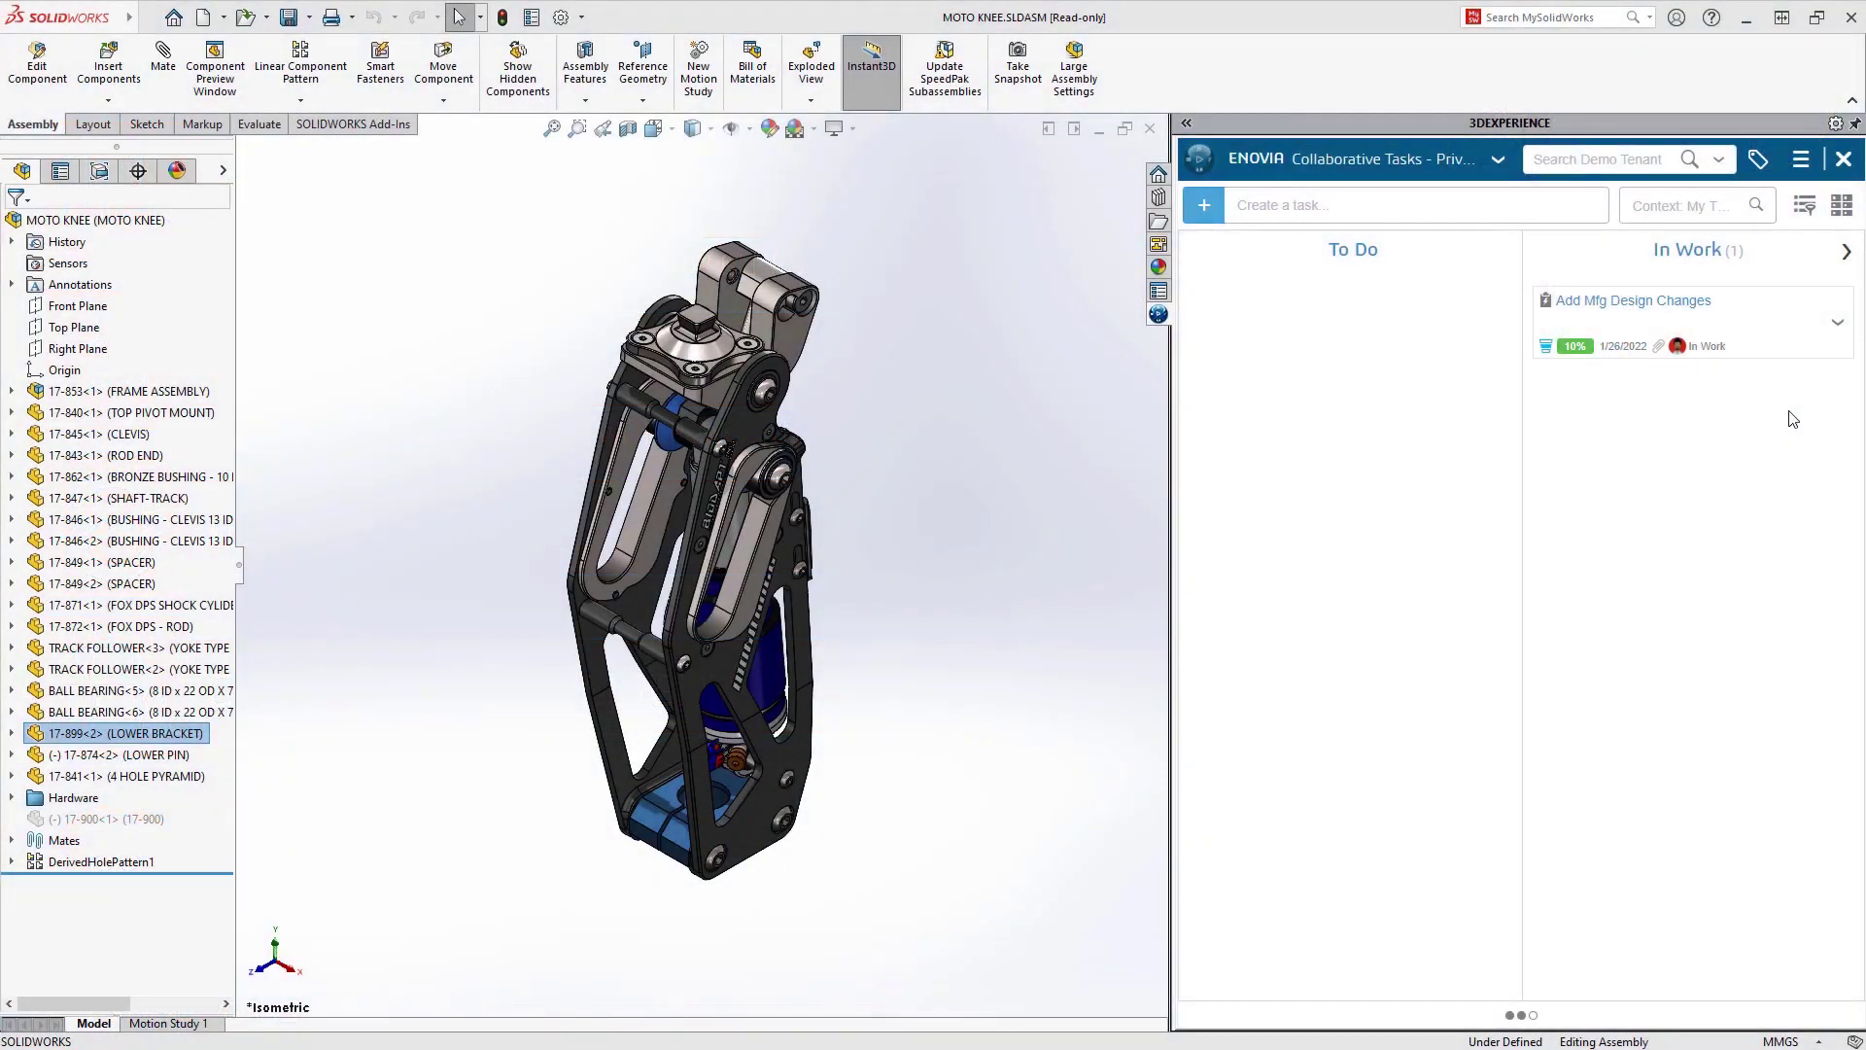
- Preview the task's Markup attachment and read the note replacing 17-874 with a shoulder screw
click(1779, 339)
scroll(1799, 437, down, 3)
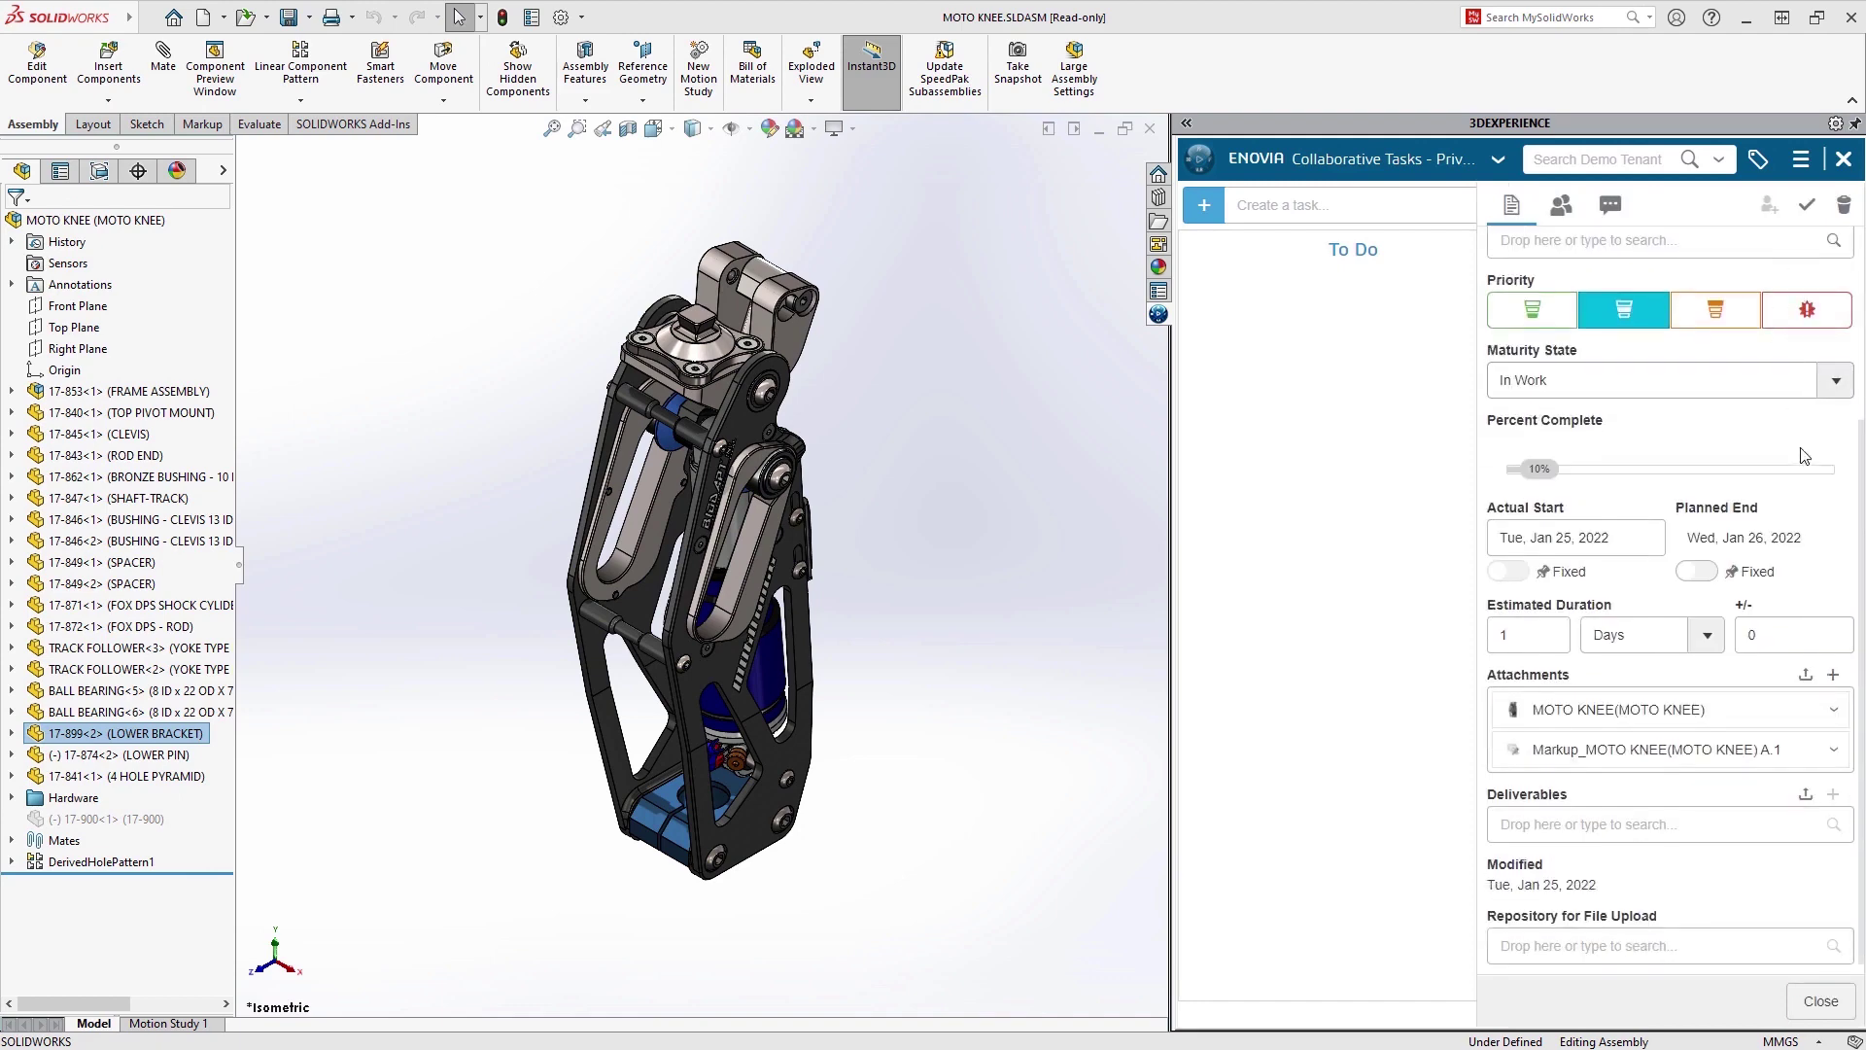
click(1834, 749)
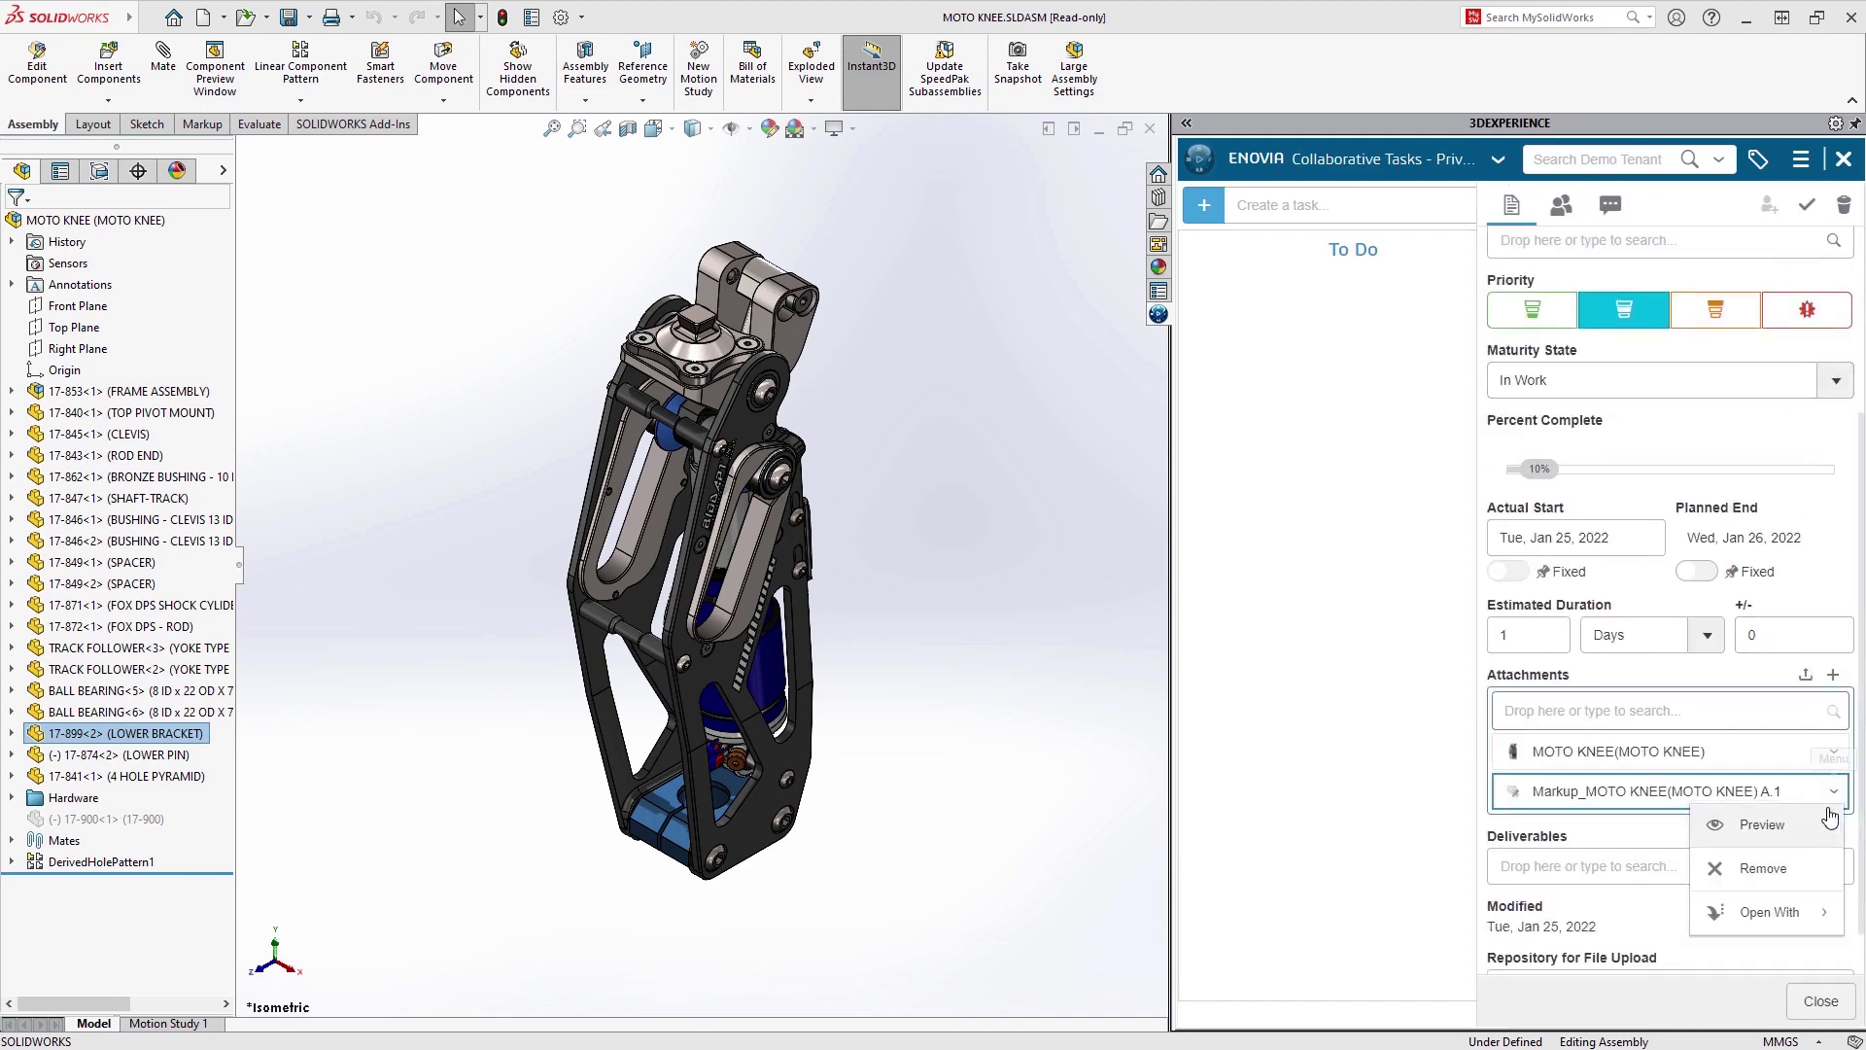
click(1830, 822)
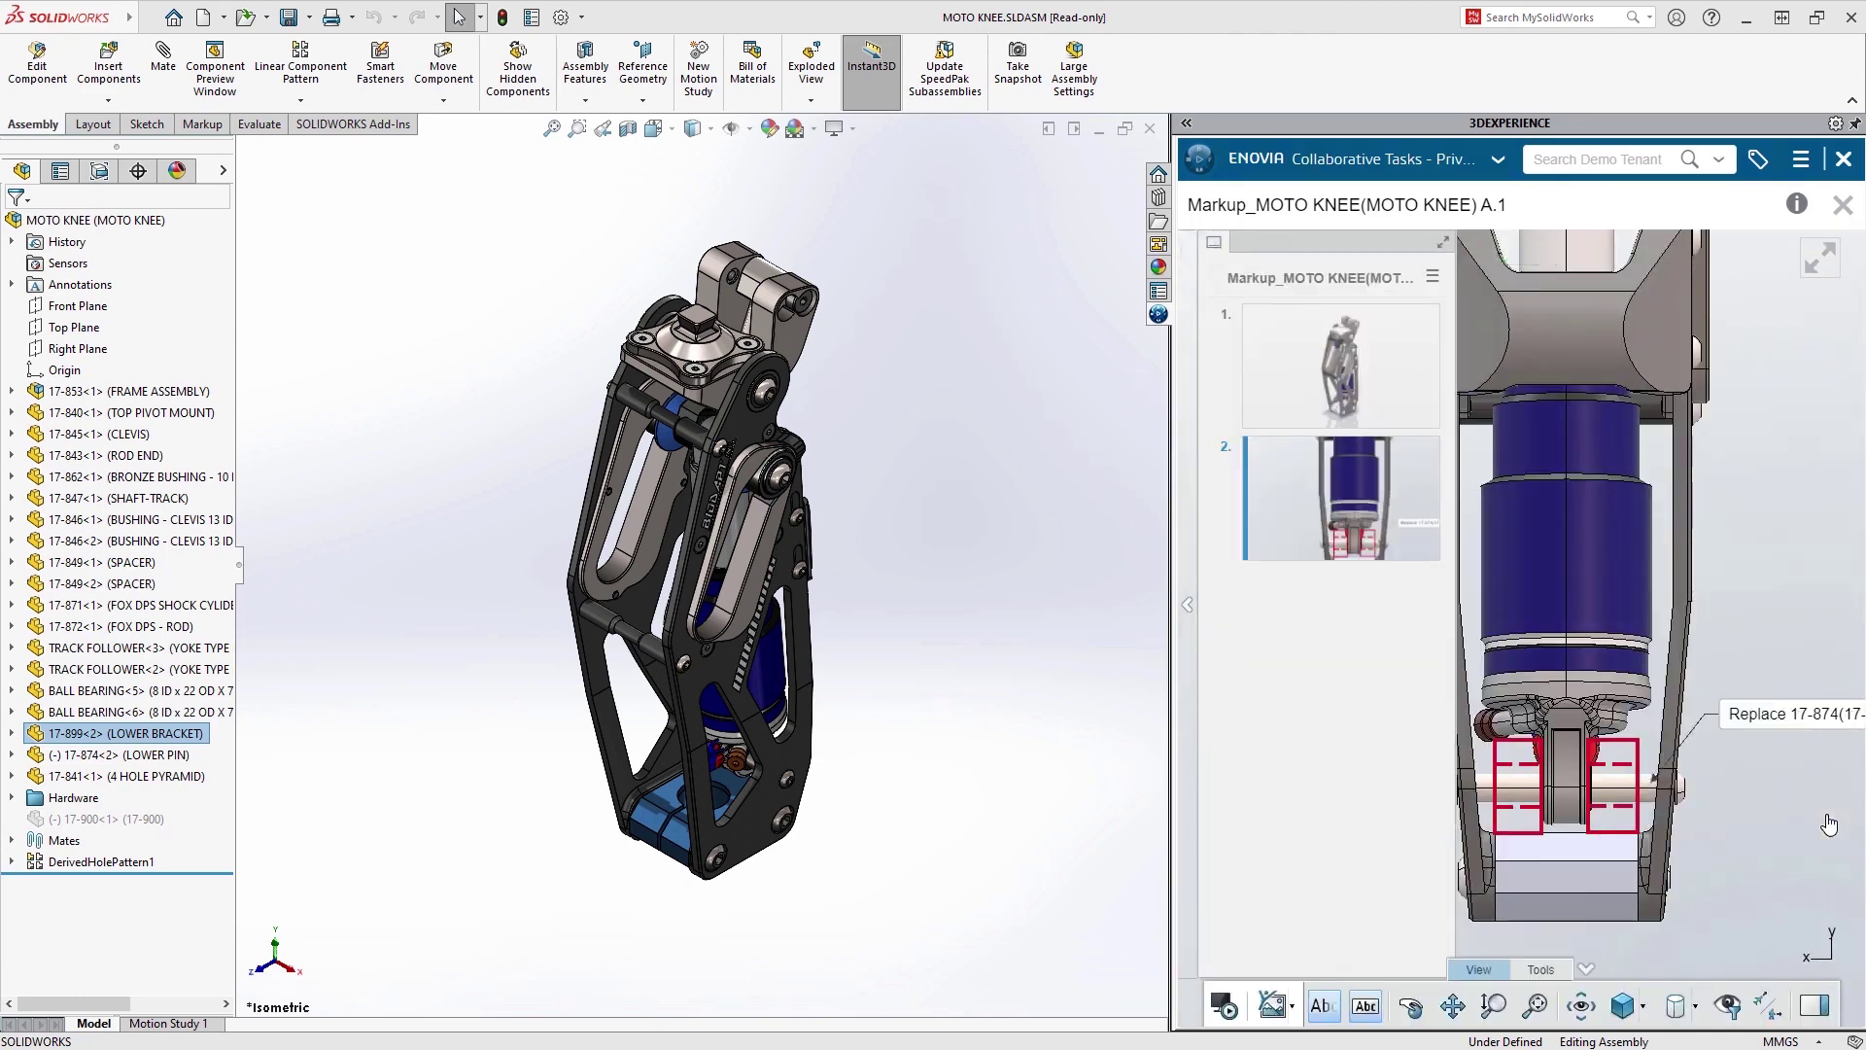
click(1192, 606)
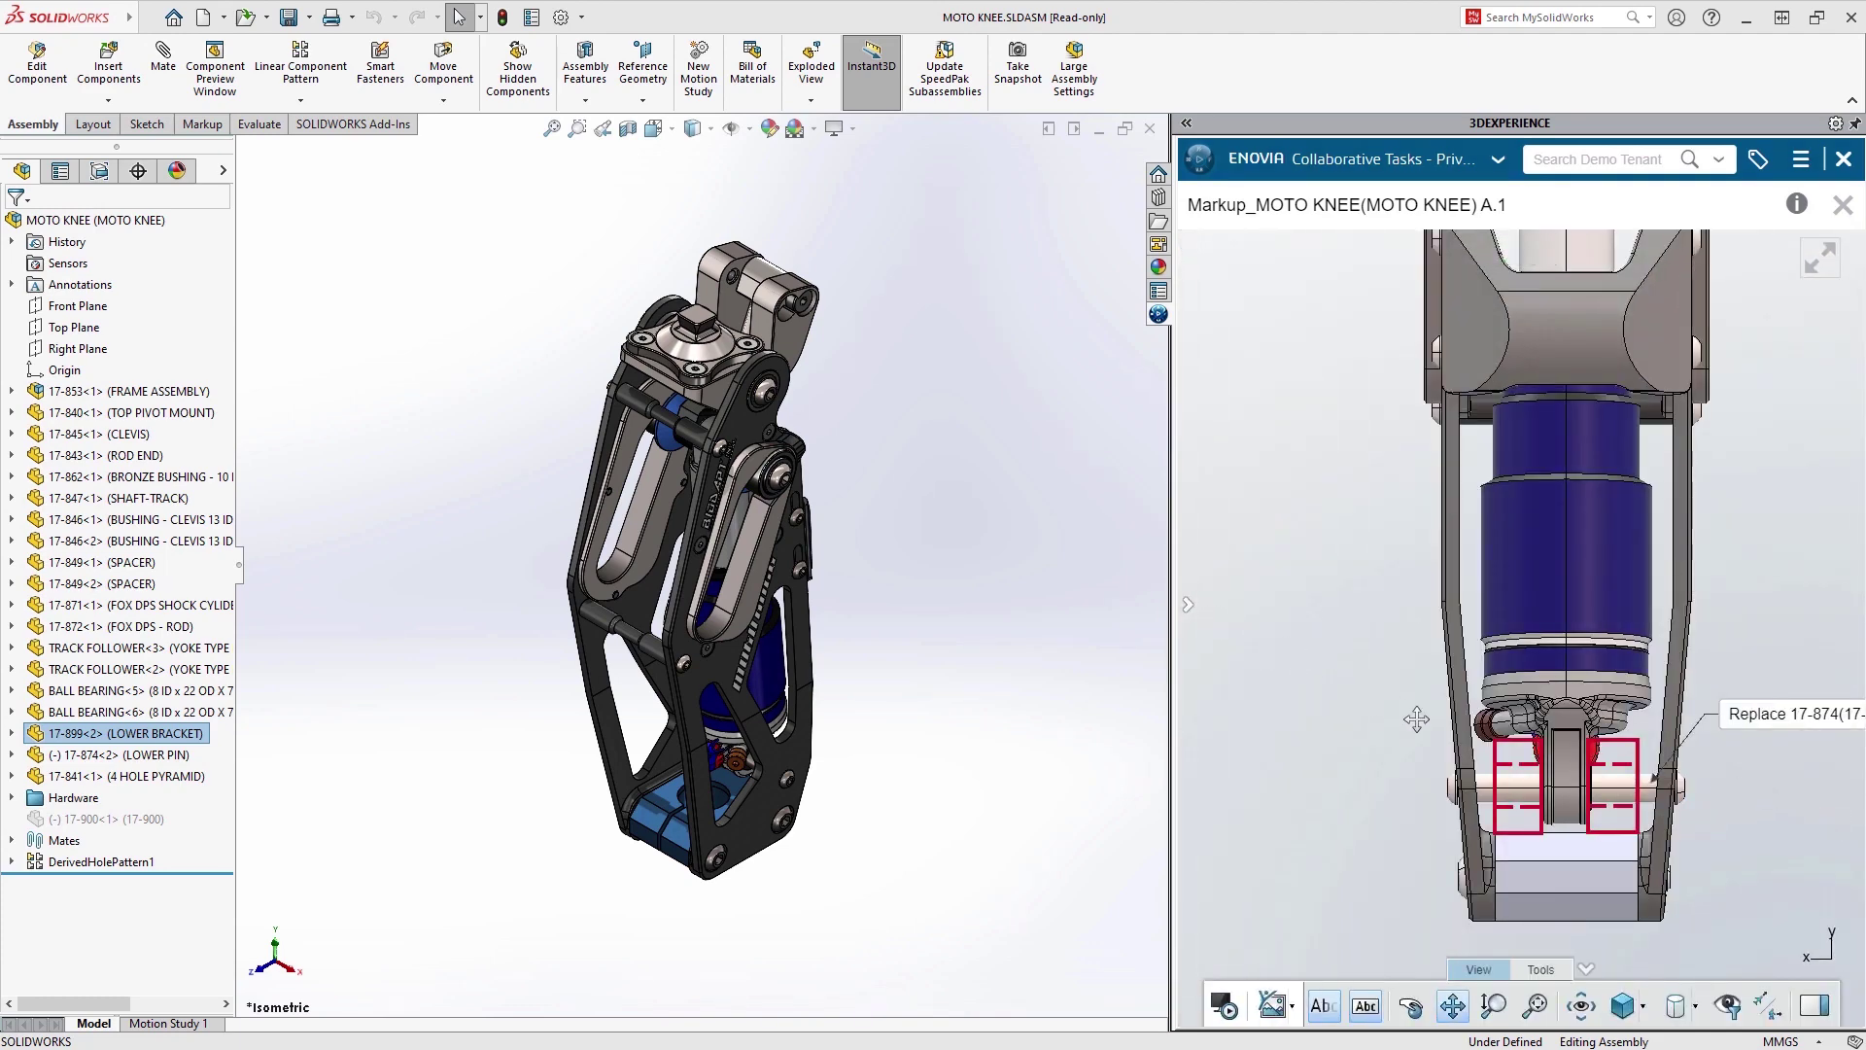
mouse_move(1731, 825)
mouse_down()
mouse_move(1588, 824)
mouse_move(1510, 863)
mouse_up()
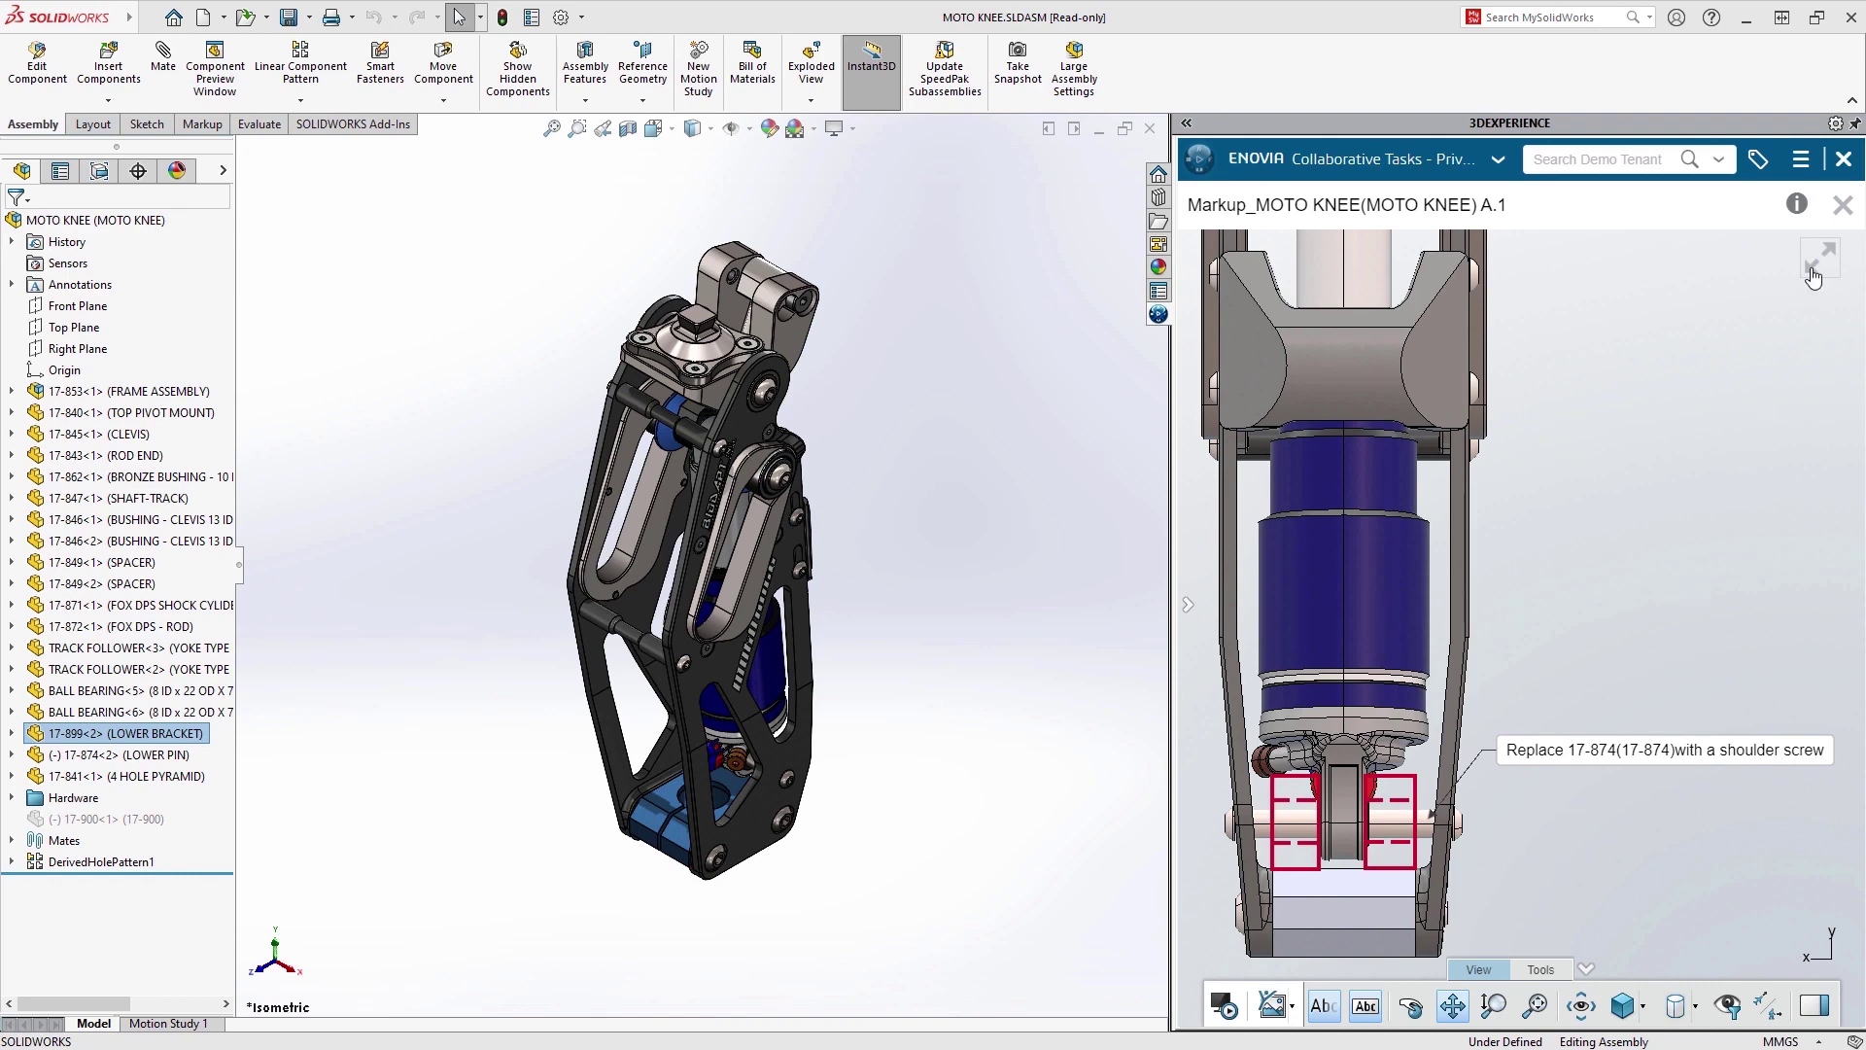
click(1843, 205)
- Show all relations of component 17-899<2> from the ENOVIA session component table
click(1498, 160)
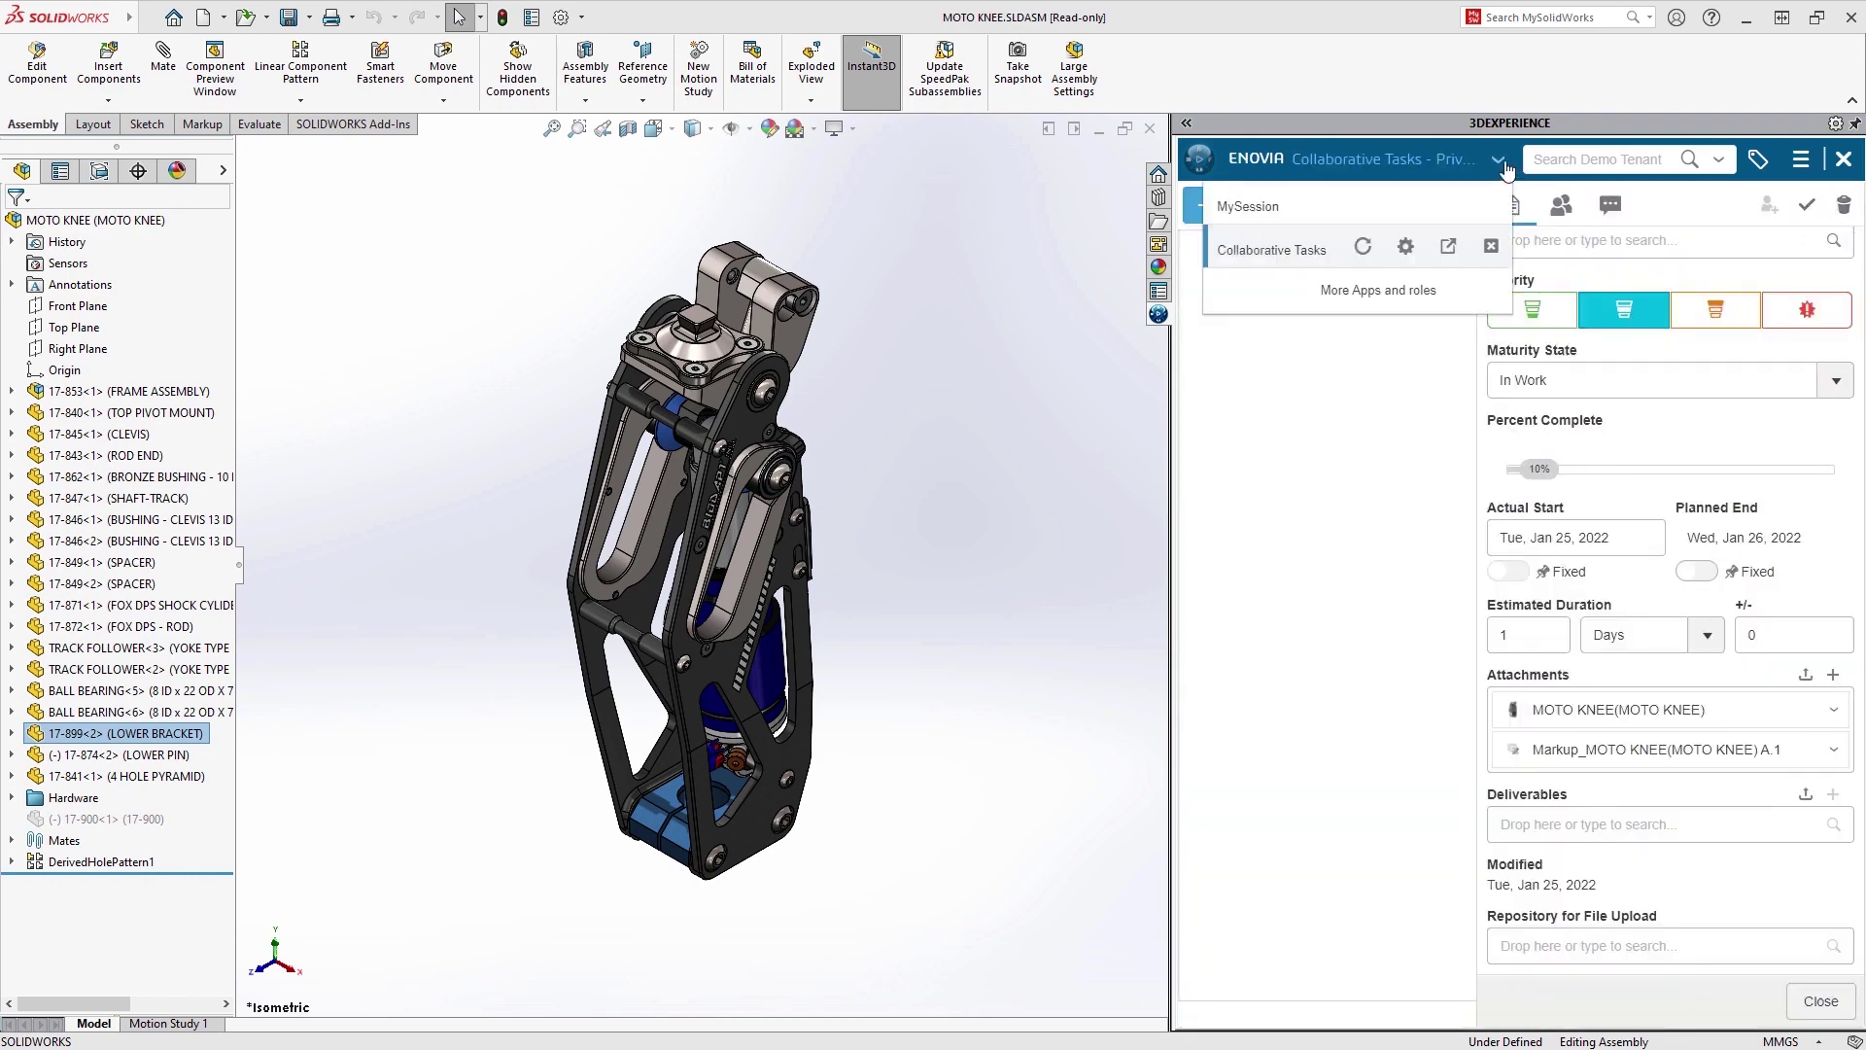
click(1477, 200)
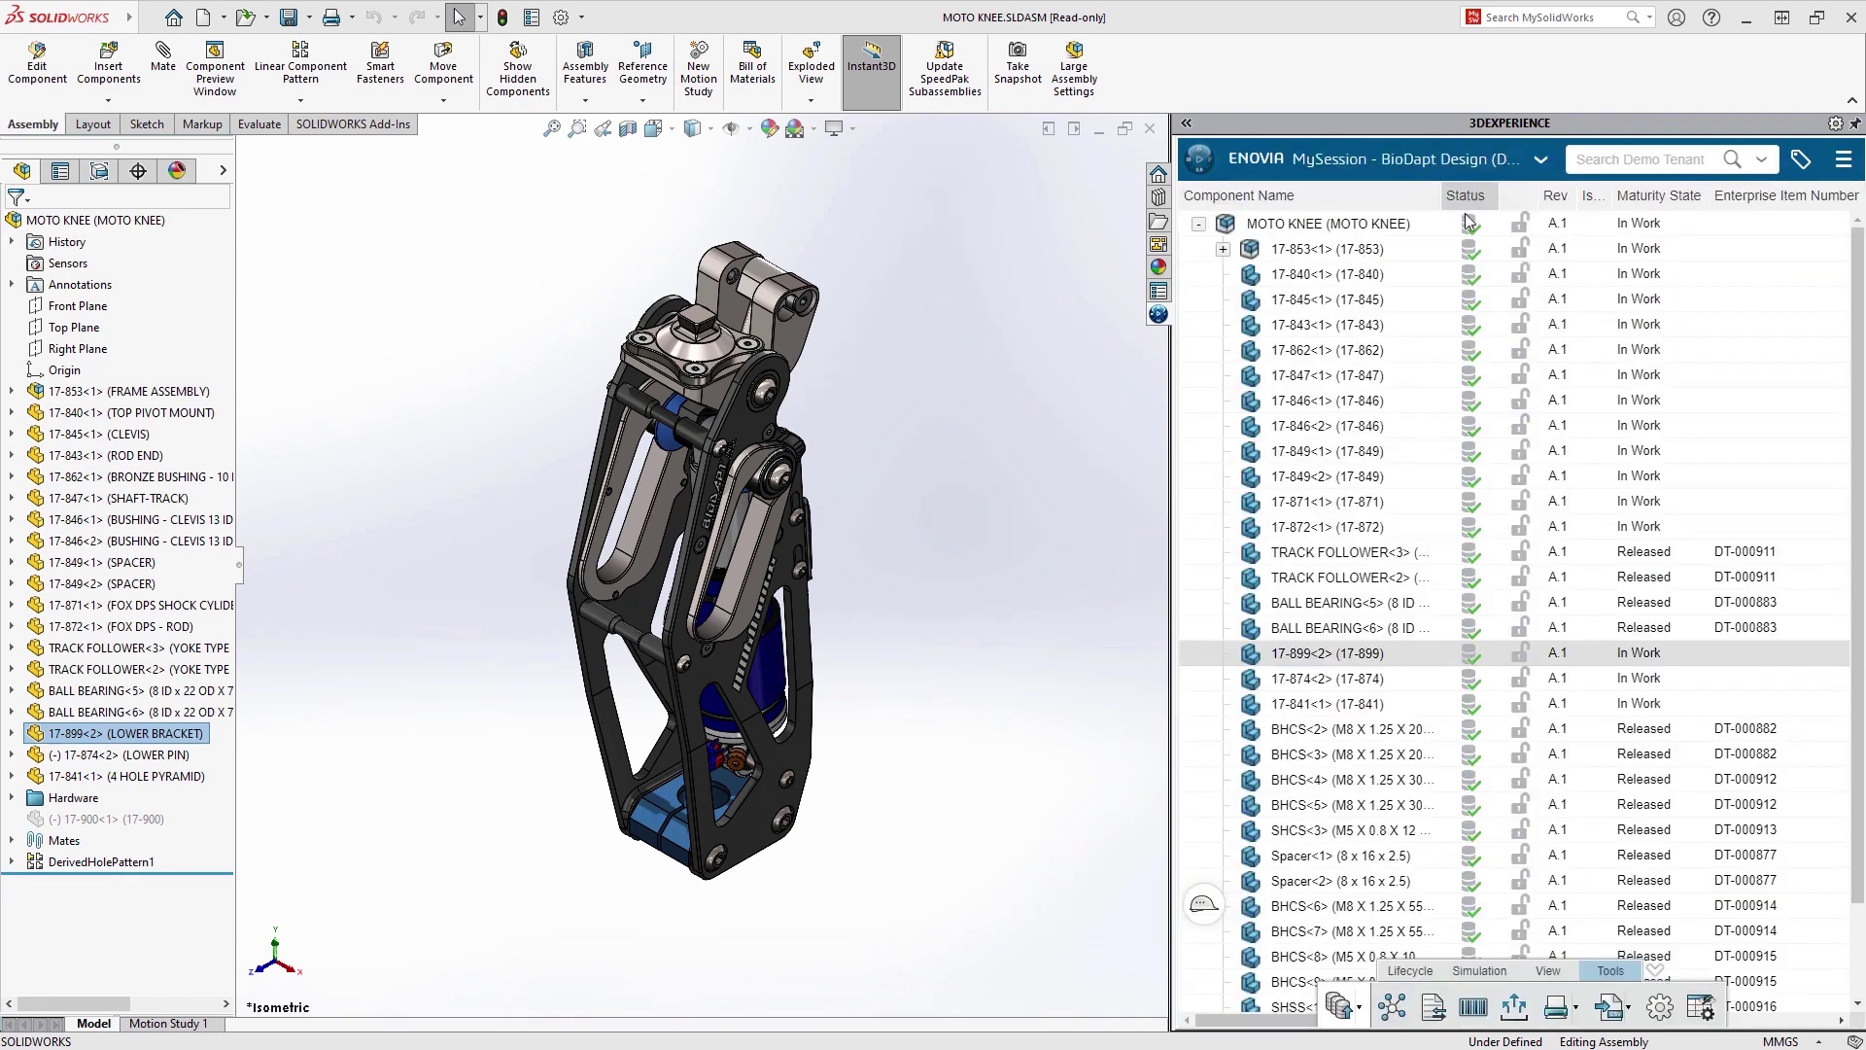
click(1262, 657)
click(1392, 1007)
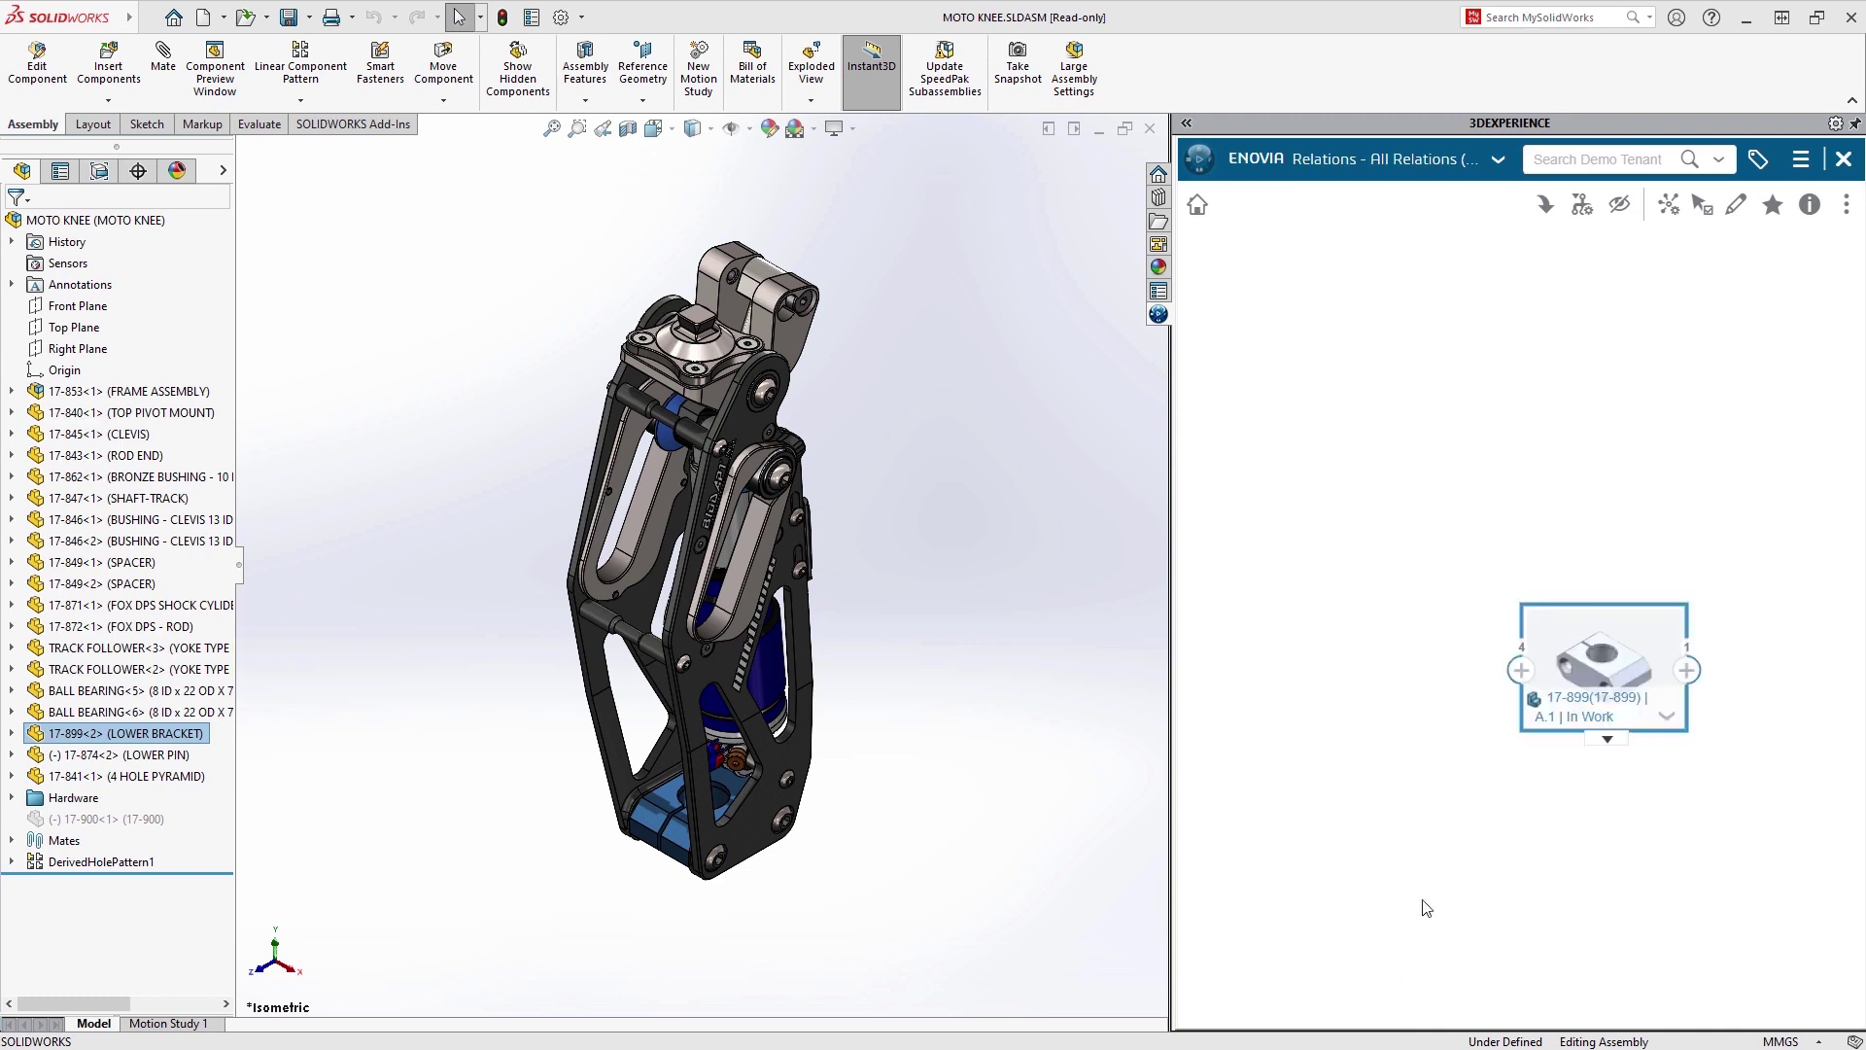
mouse_move(1522, 673)
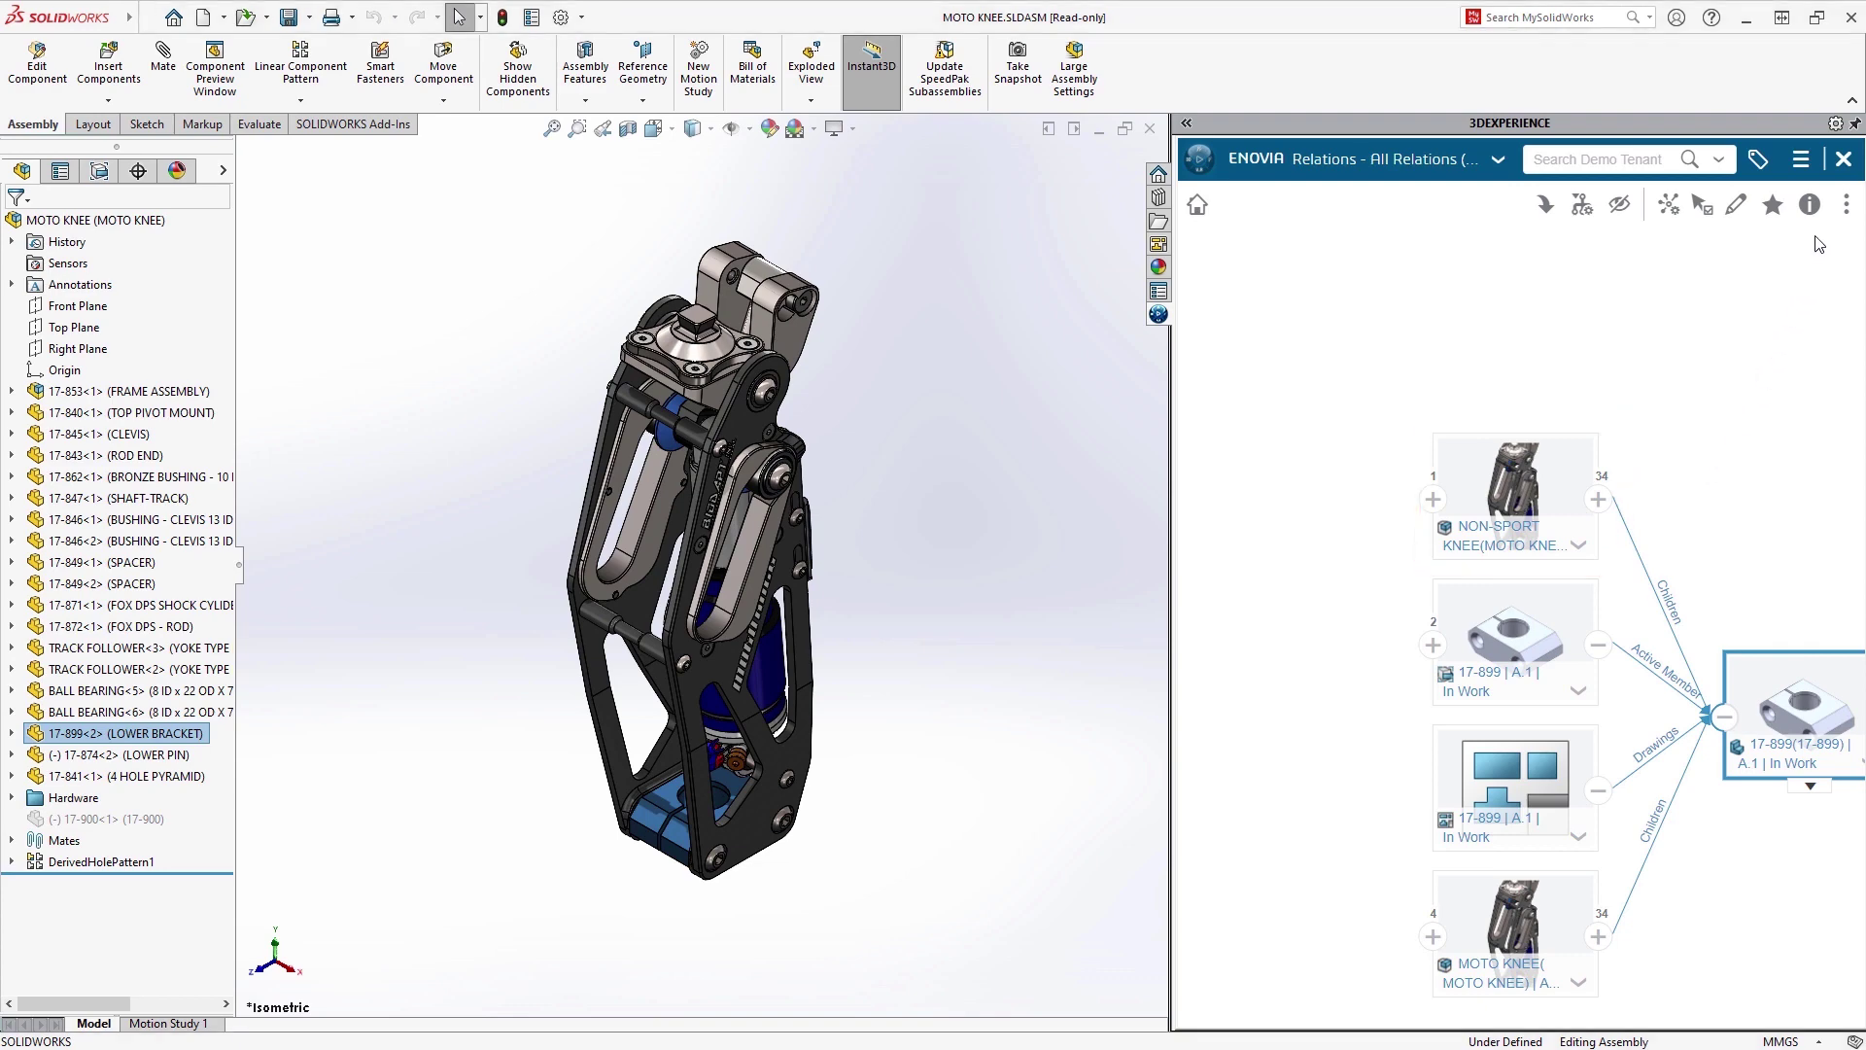
- Close the relations graph, clear the selection, and switch to the MOTO KNEE drawing
click(1841, 160)
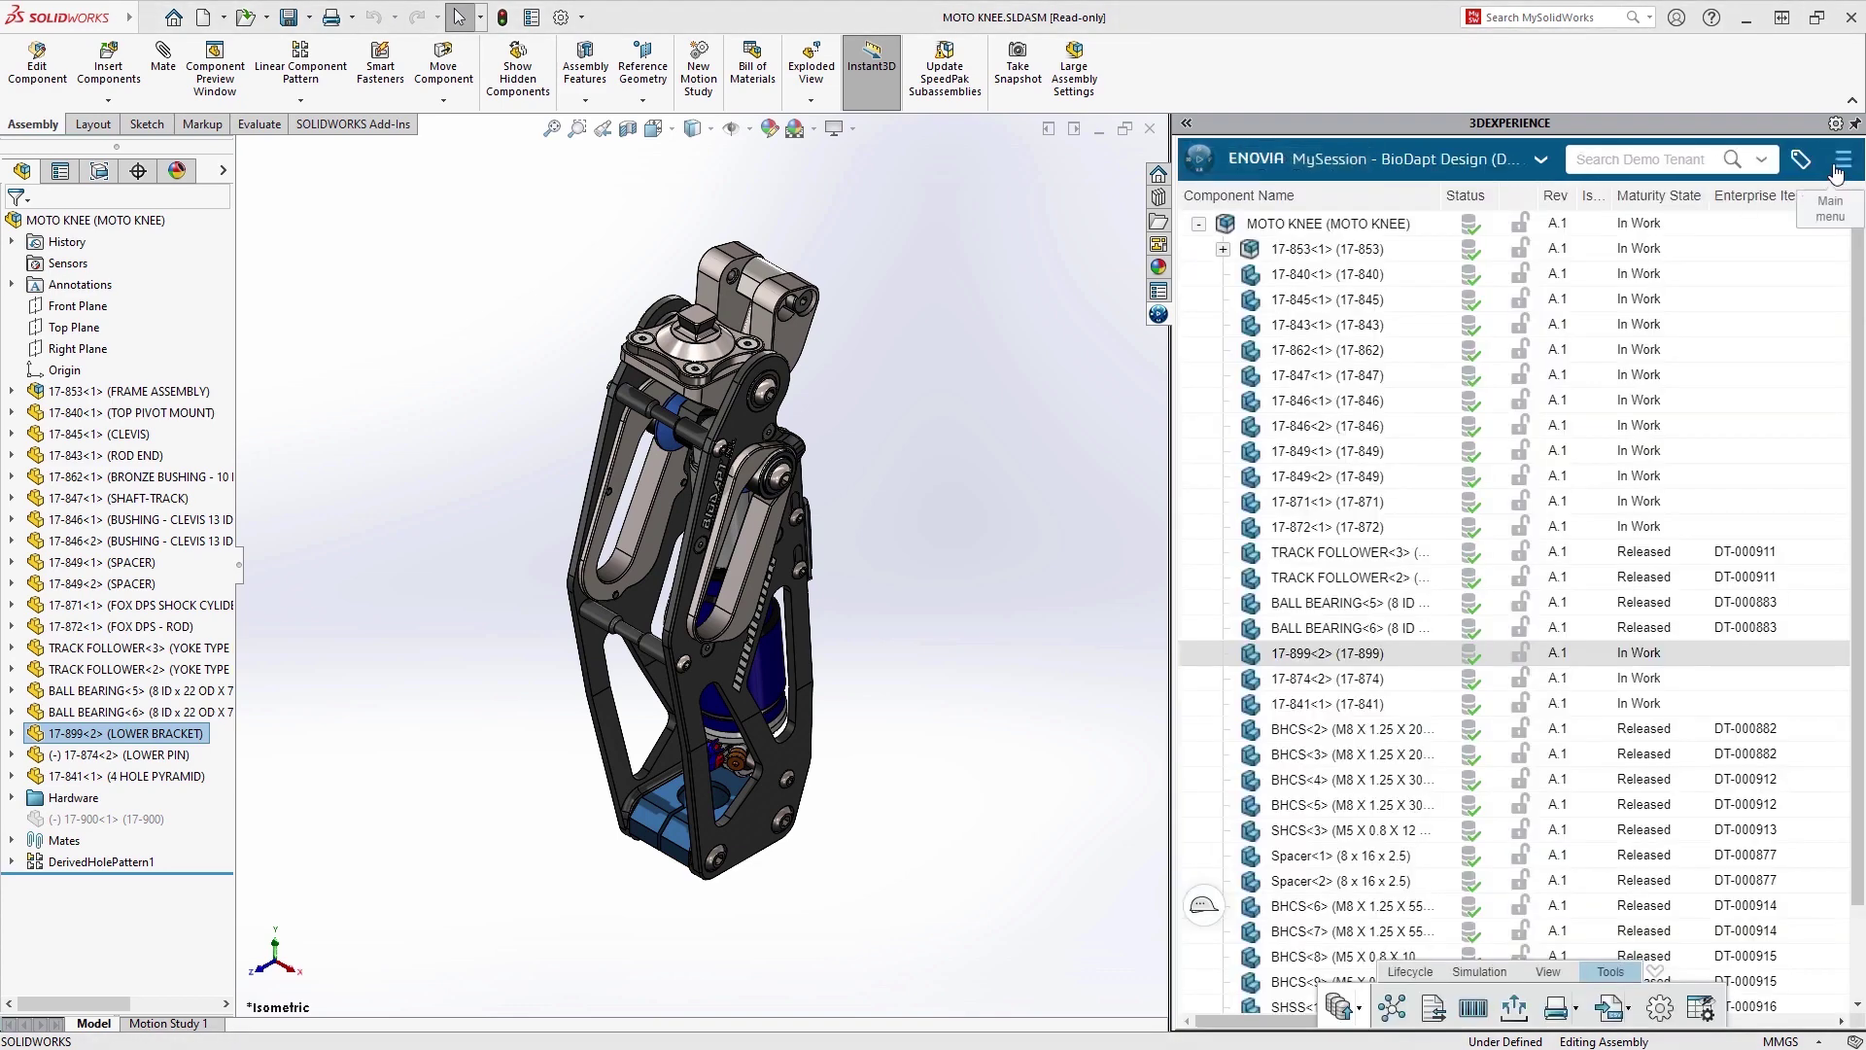
click(1067, 760)
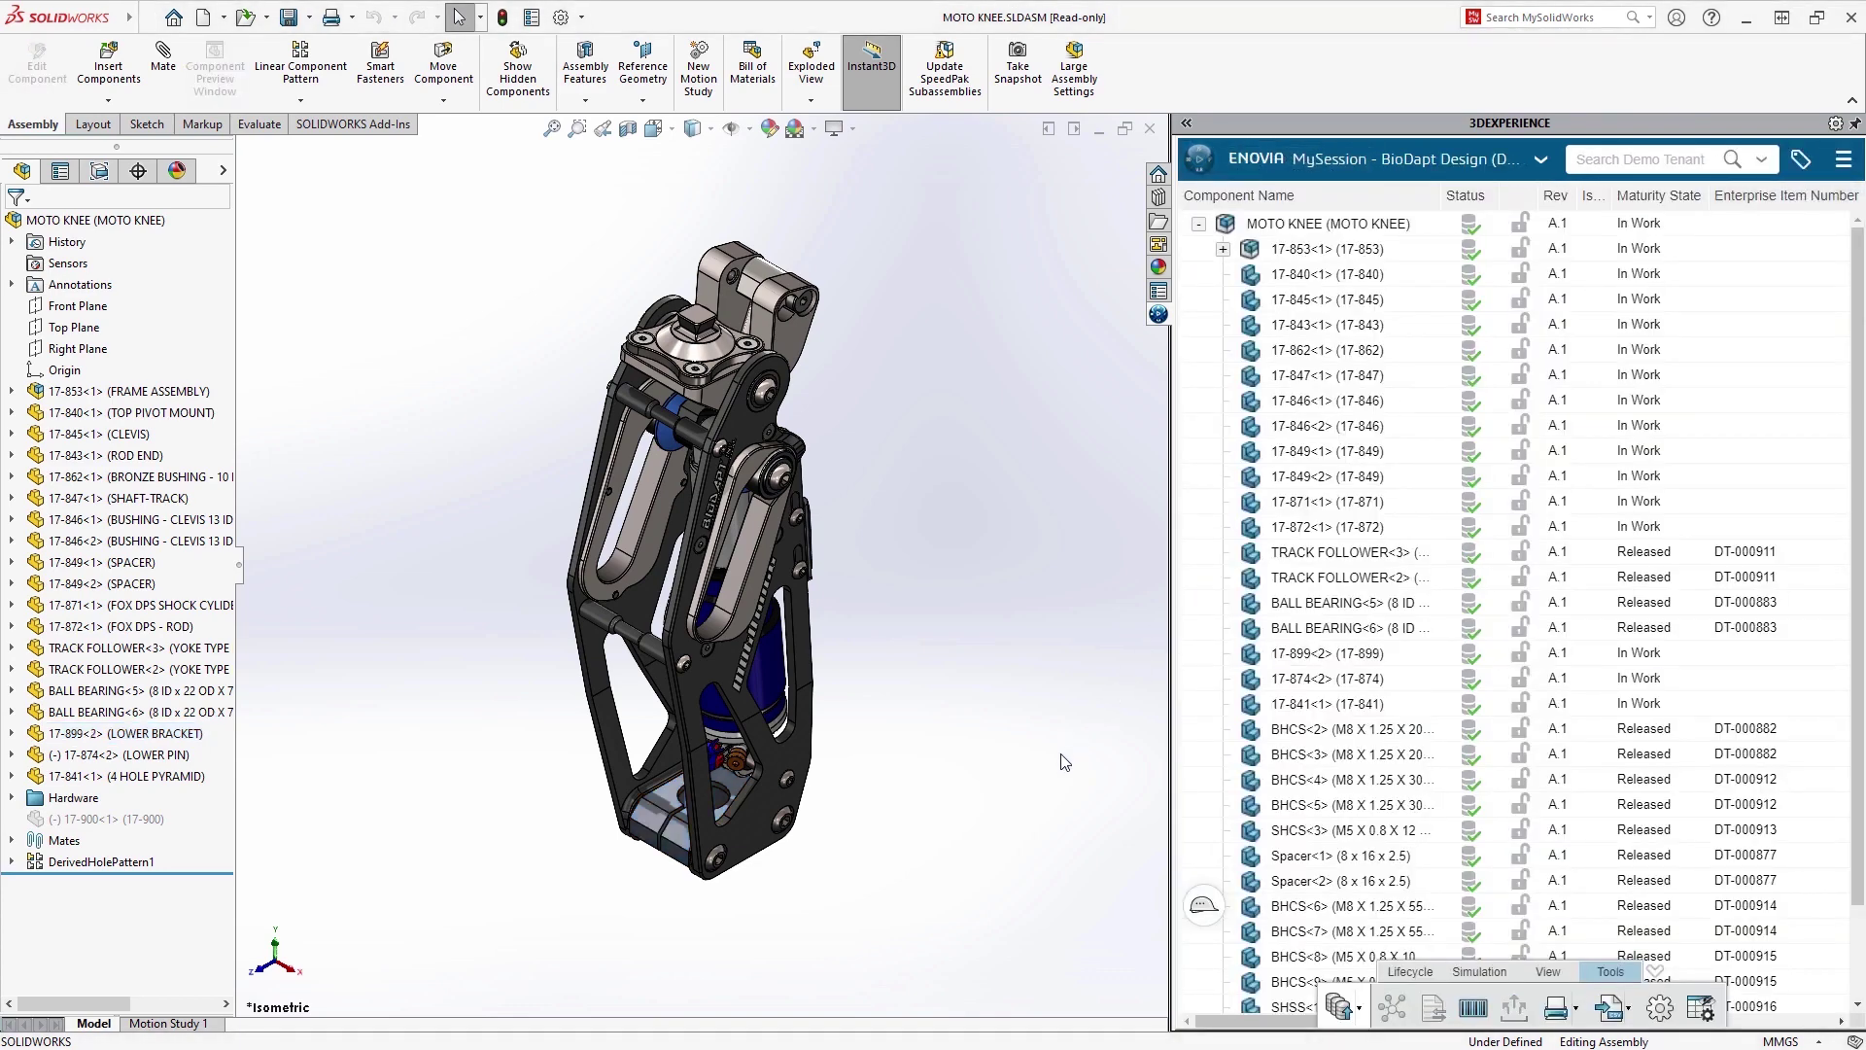
key(ctrl+Tab)
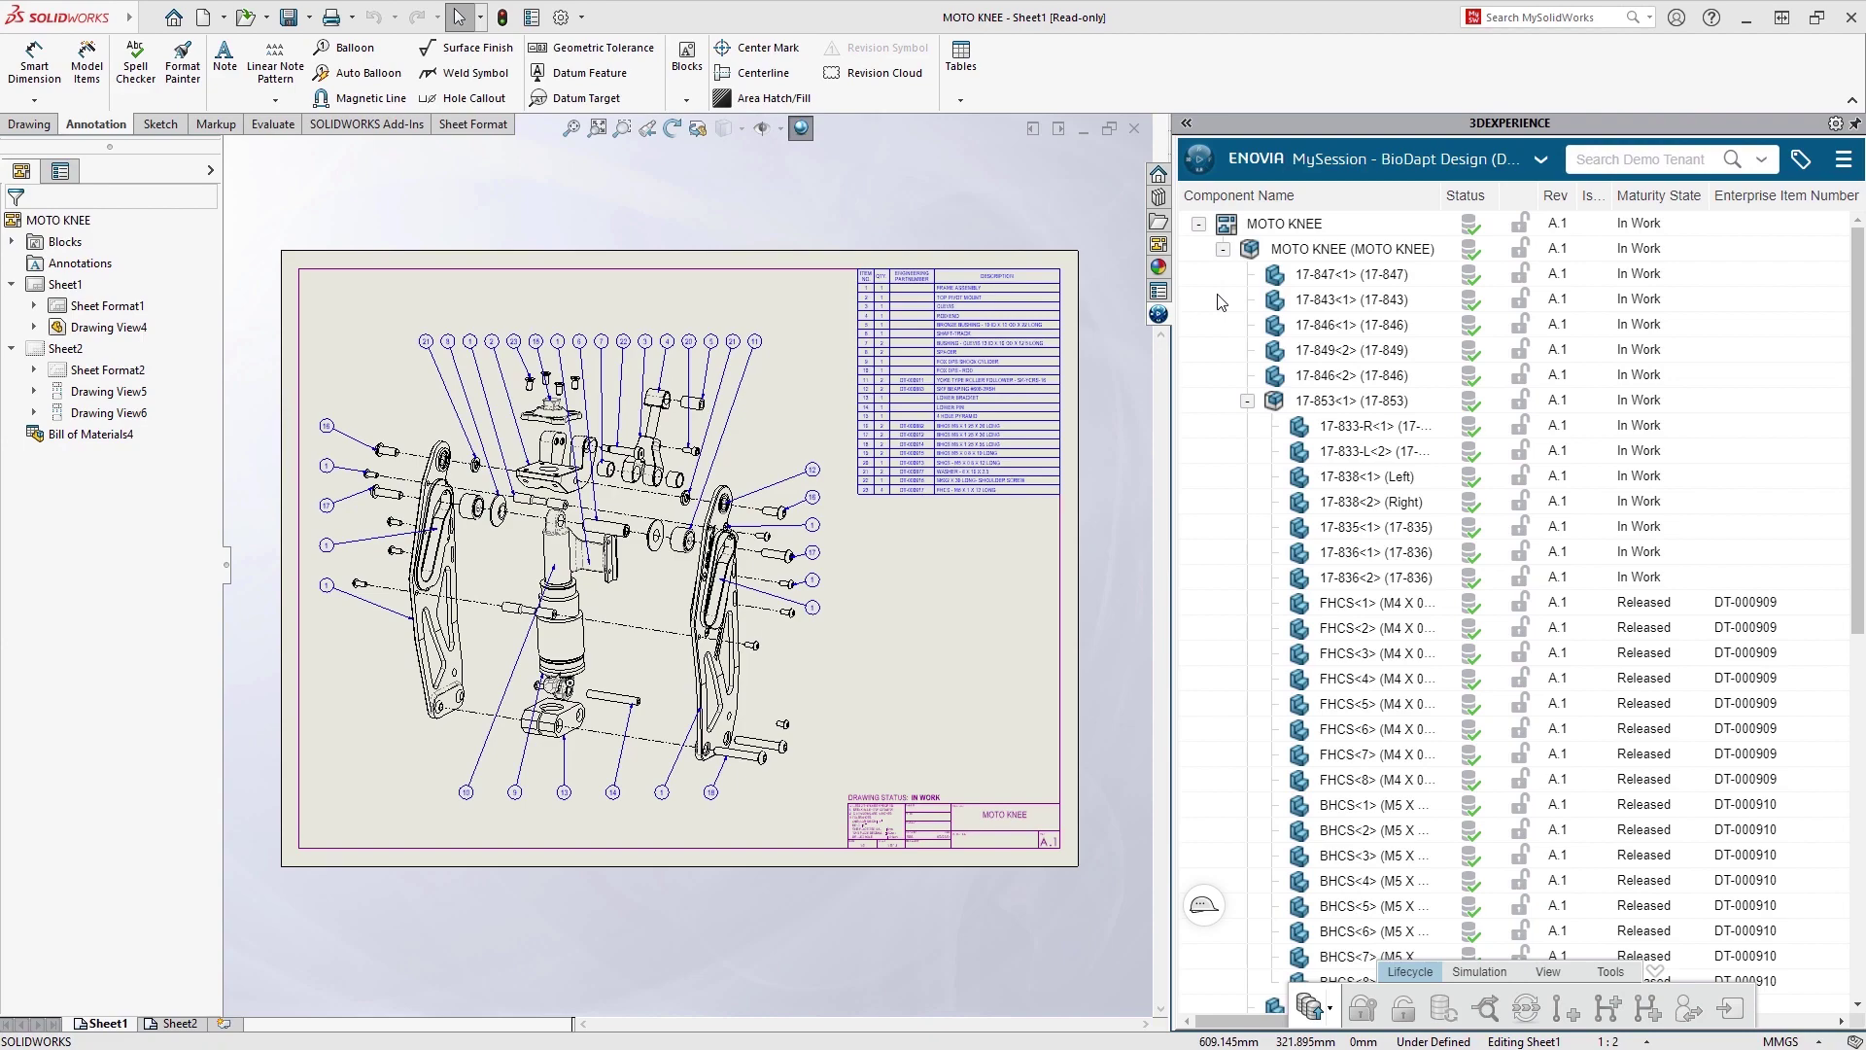
- Revise the MOTO KNEE drawing and assembly with the comment DESIGN CHANGES
right_click(1250, 252)
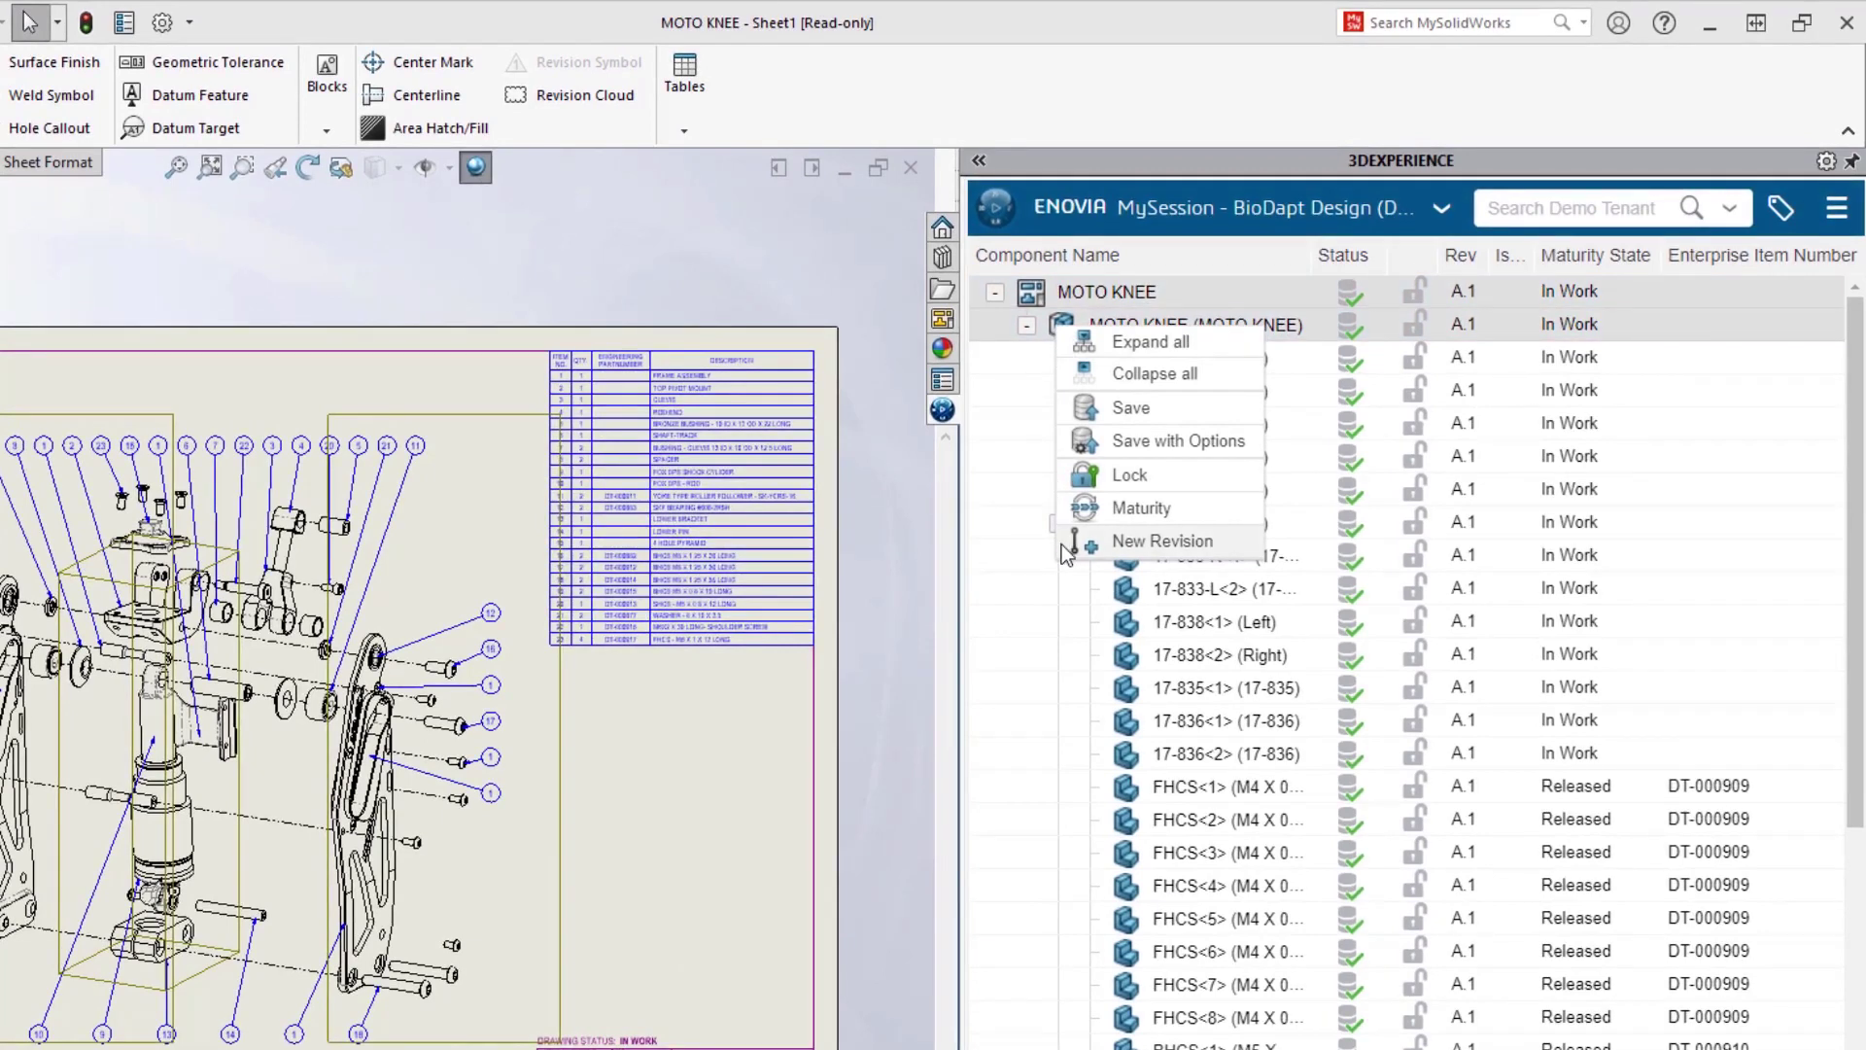
click(1063, 545)
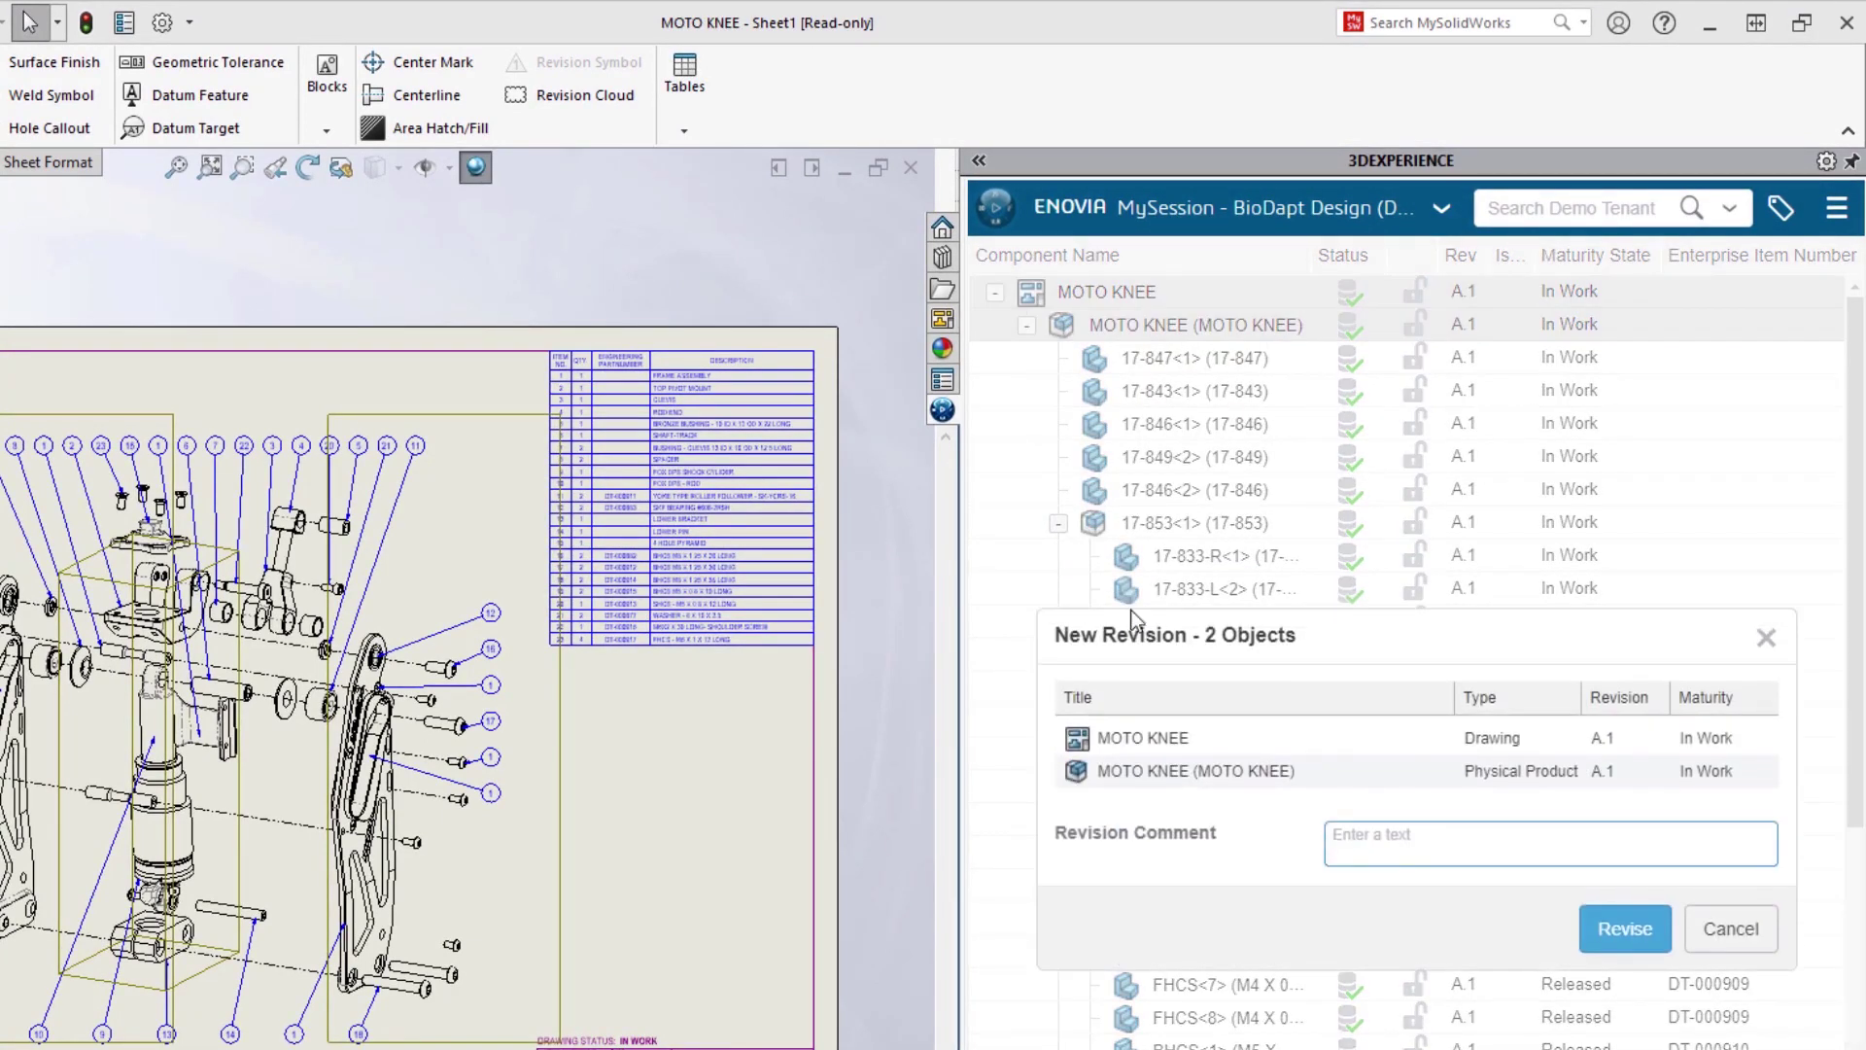
text(DESIGN CHANGES)
click(1590, 934)
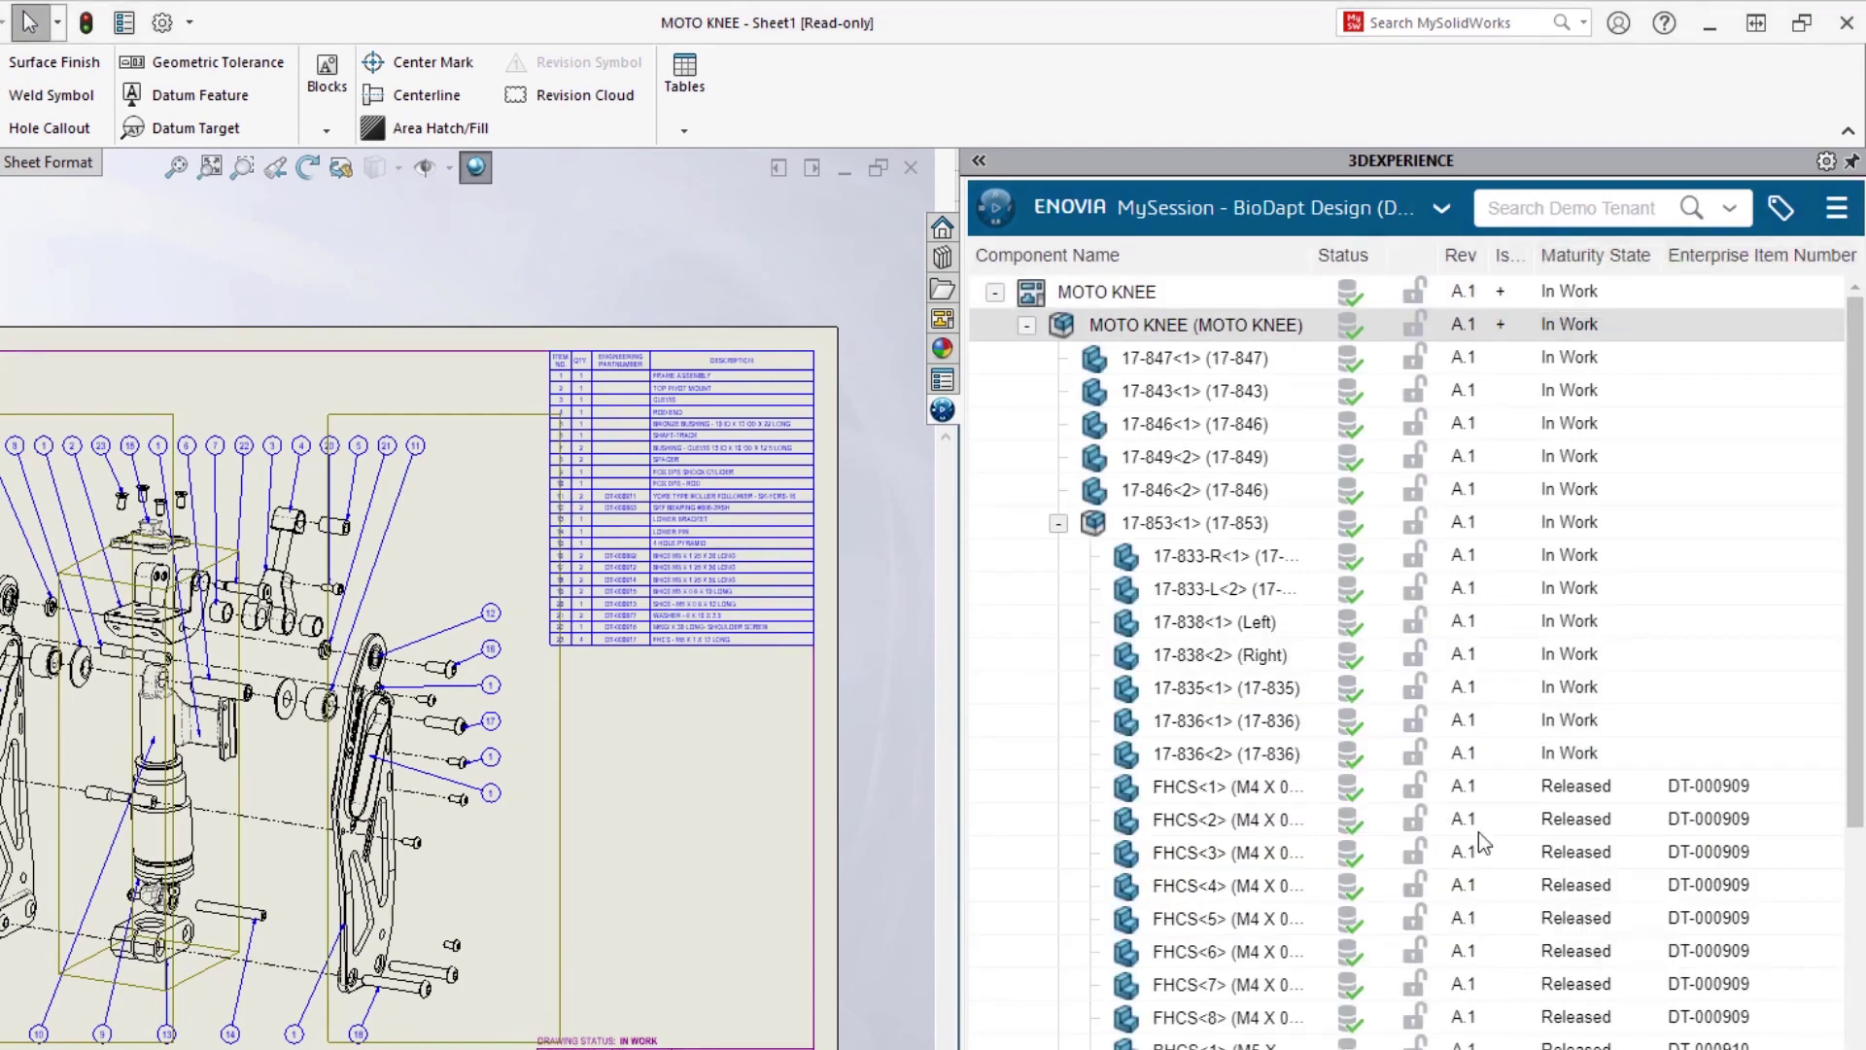
- Replace MOTO KNEE with its revision A.2
right_click(1040, 296)
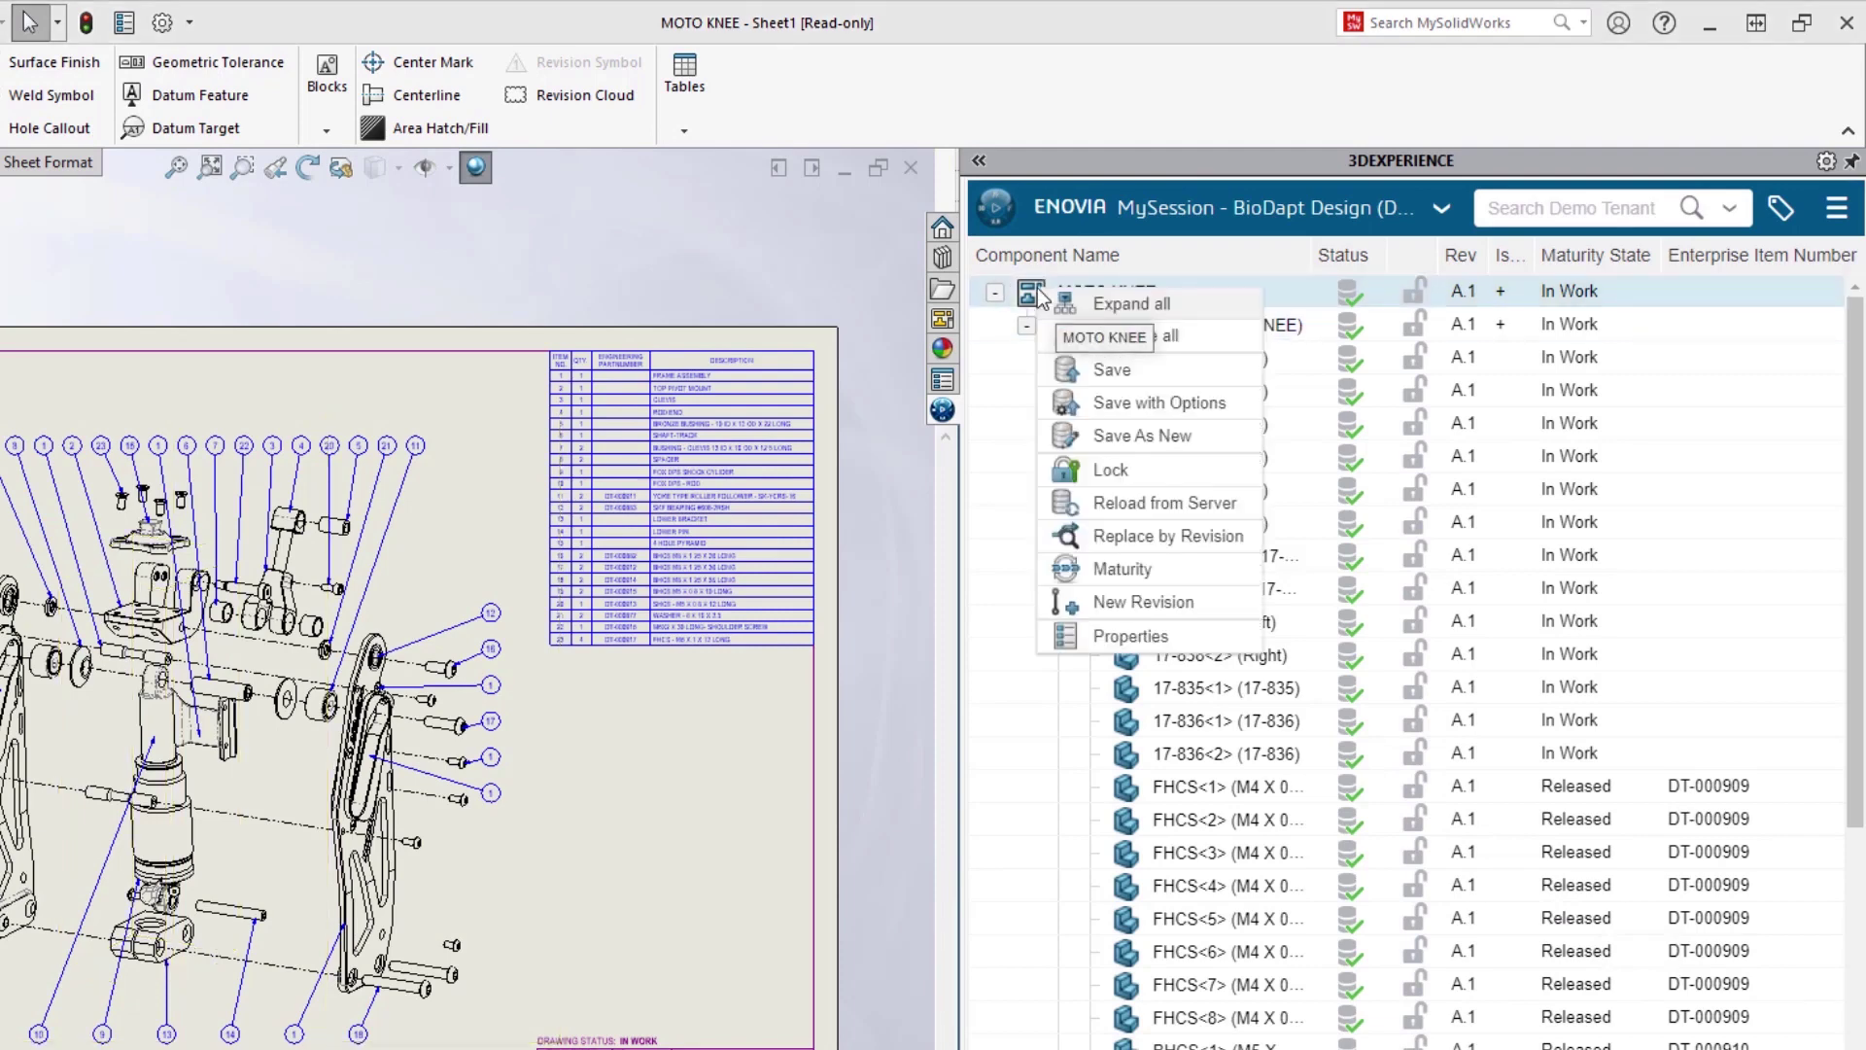
click(1050, 538)
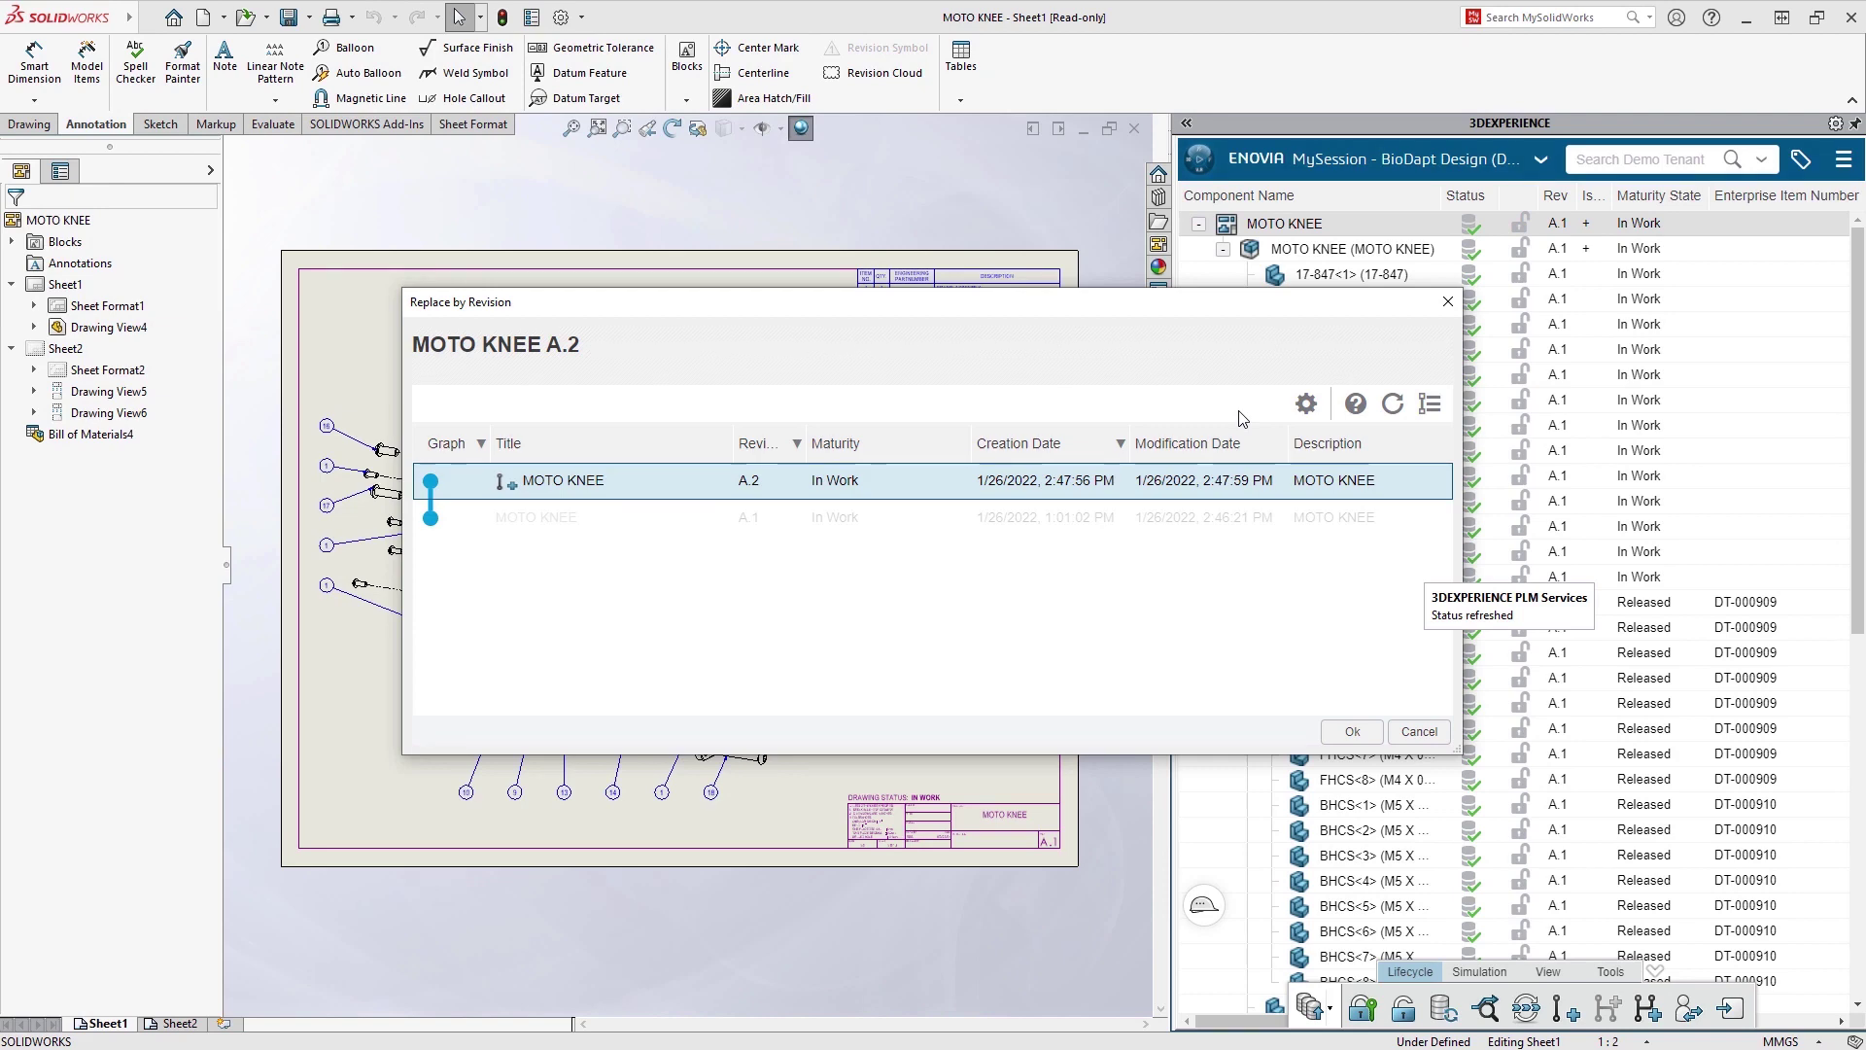
click(1332, 734)
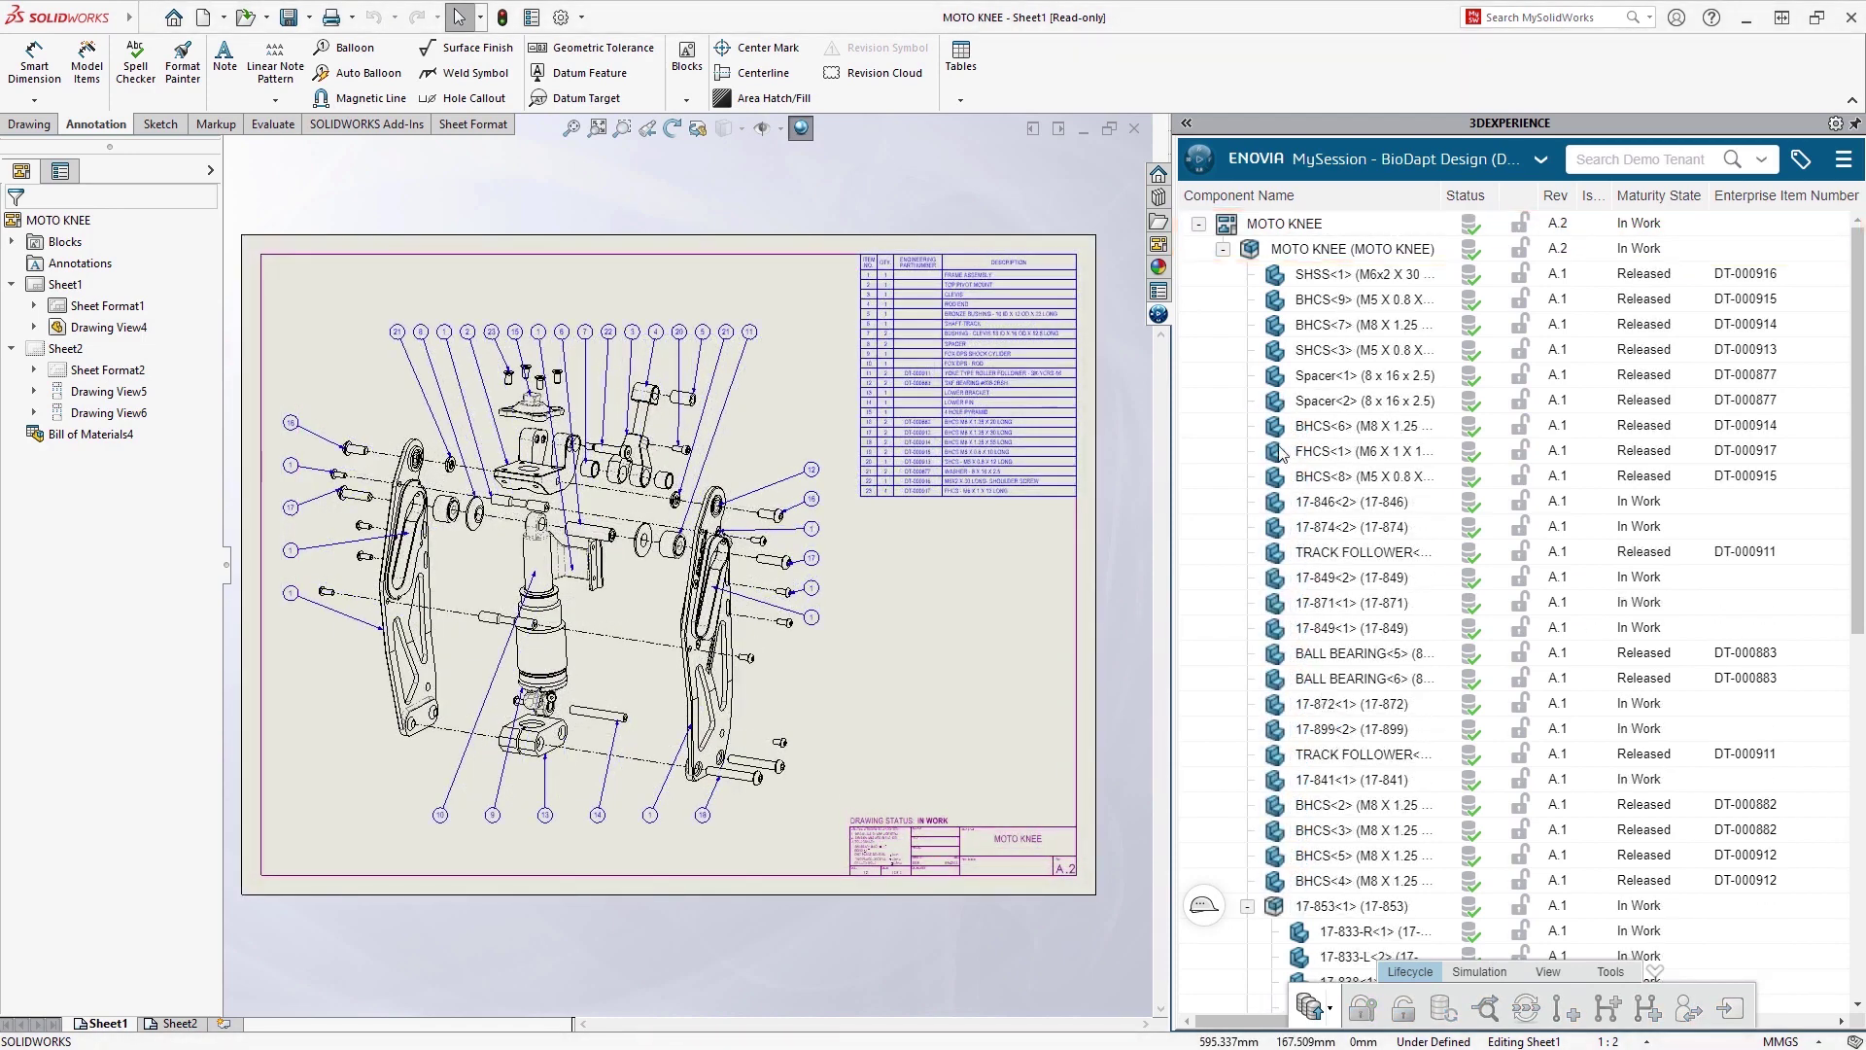
- Lock MOTO KNEE for editing and switch to the MOTO KNEE assembly
right_click(1247, 251)
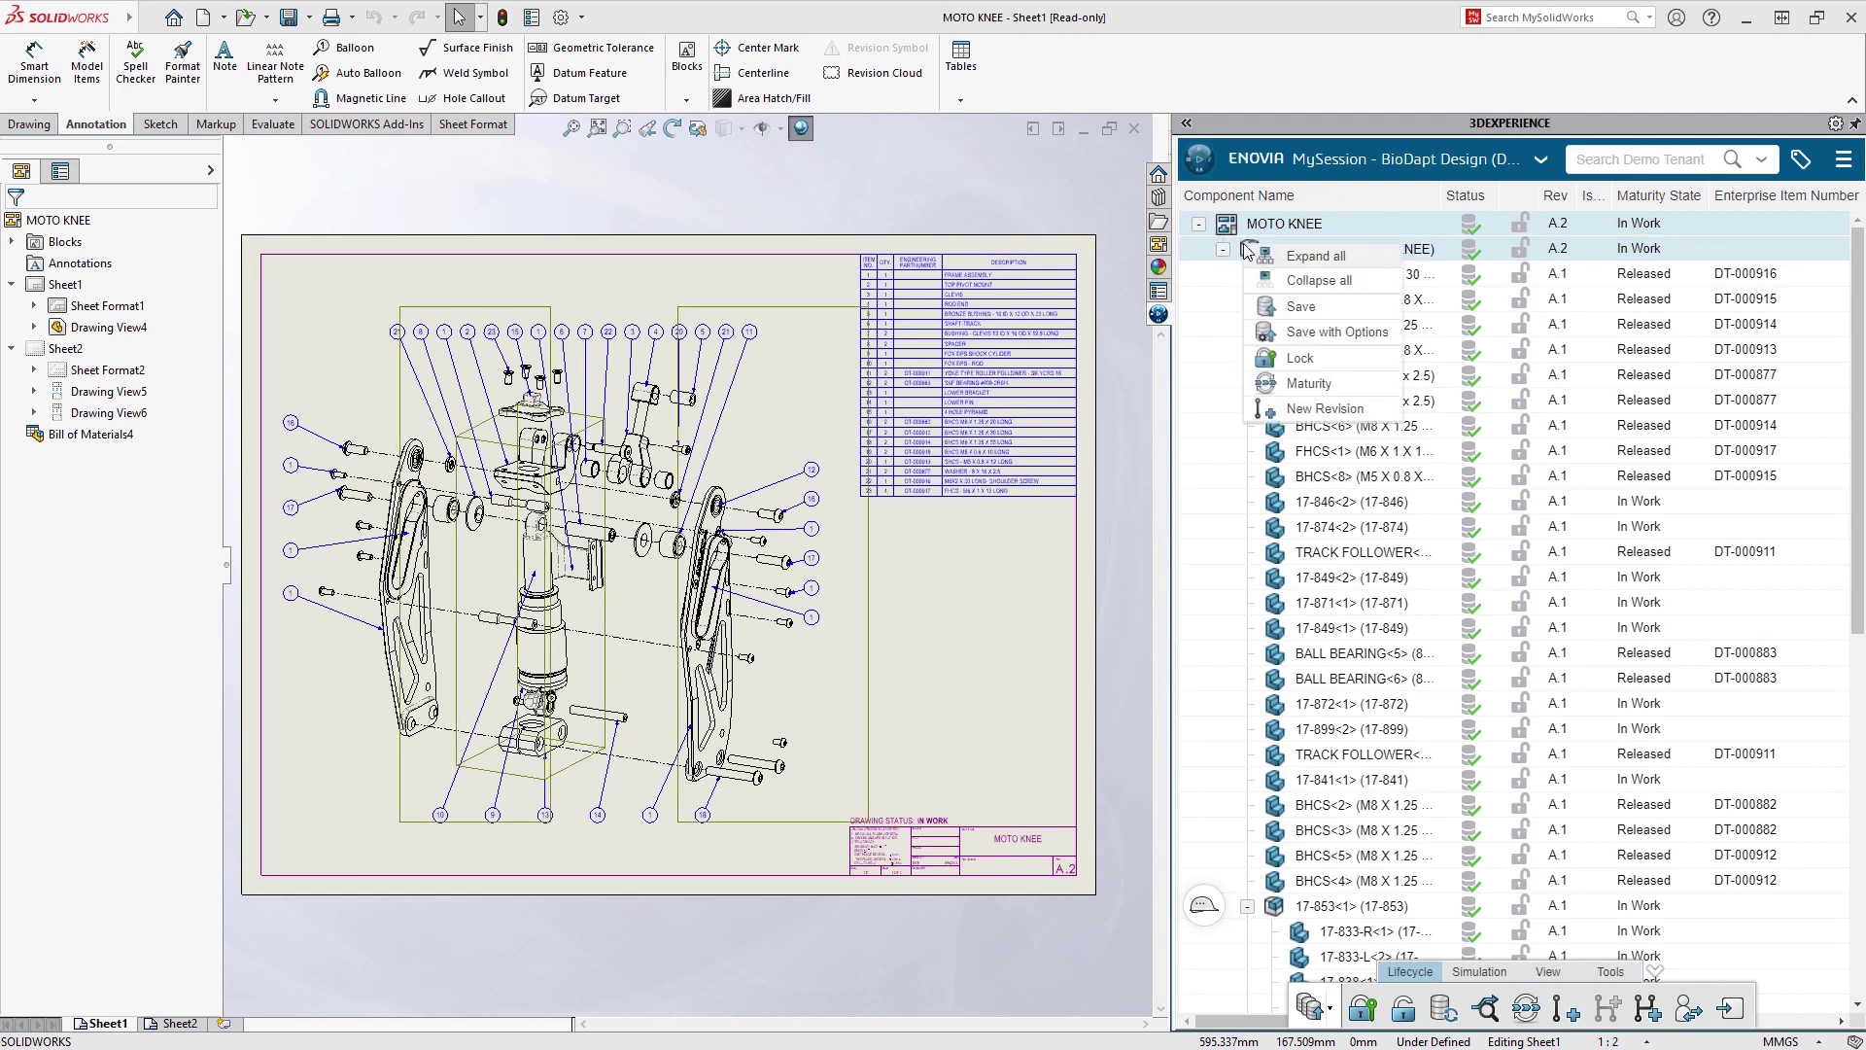
click(1254, 356)
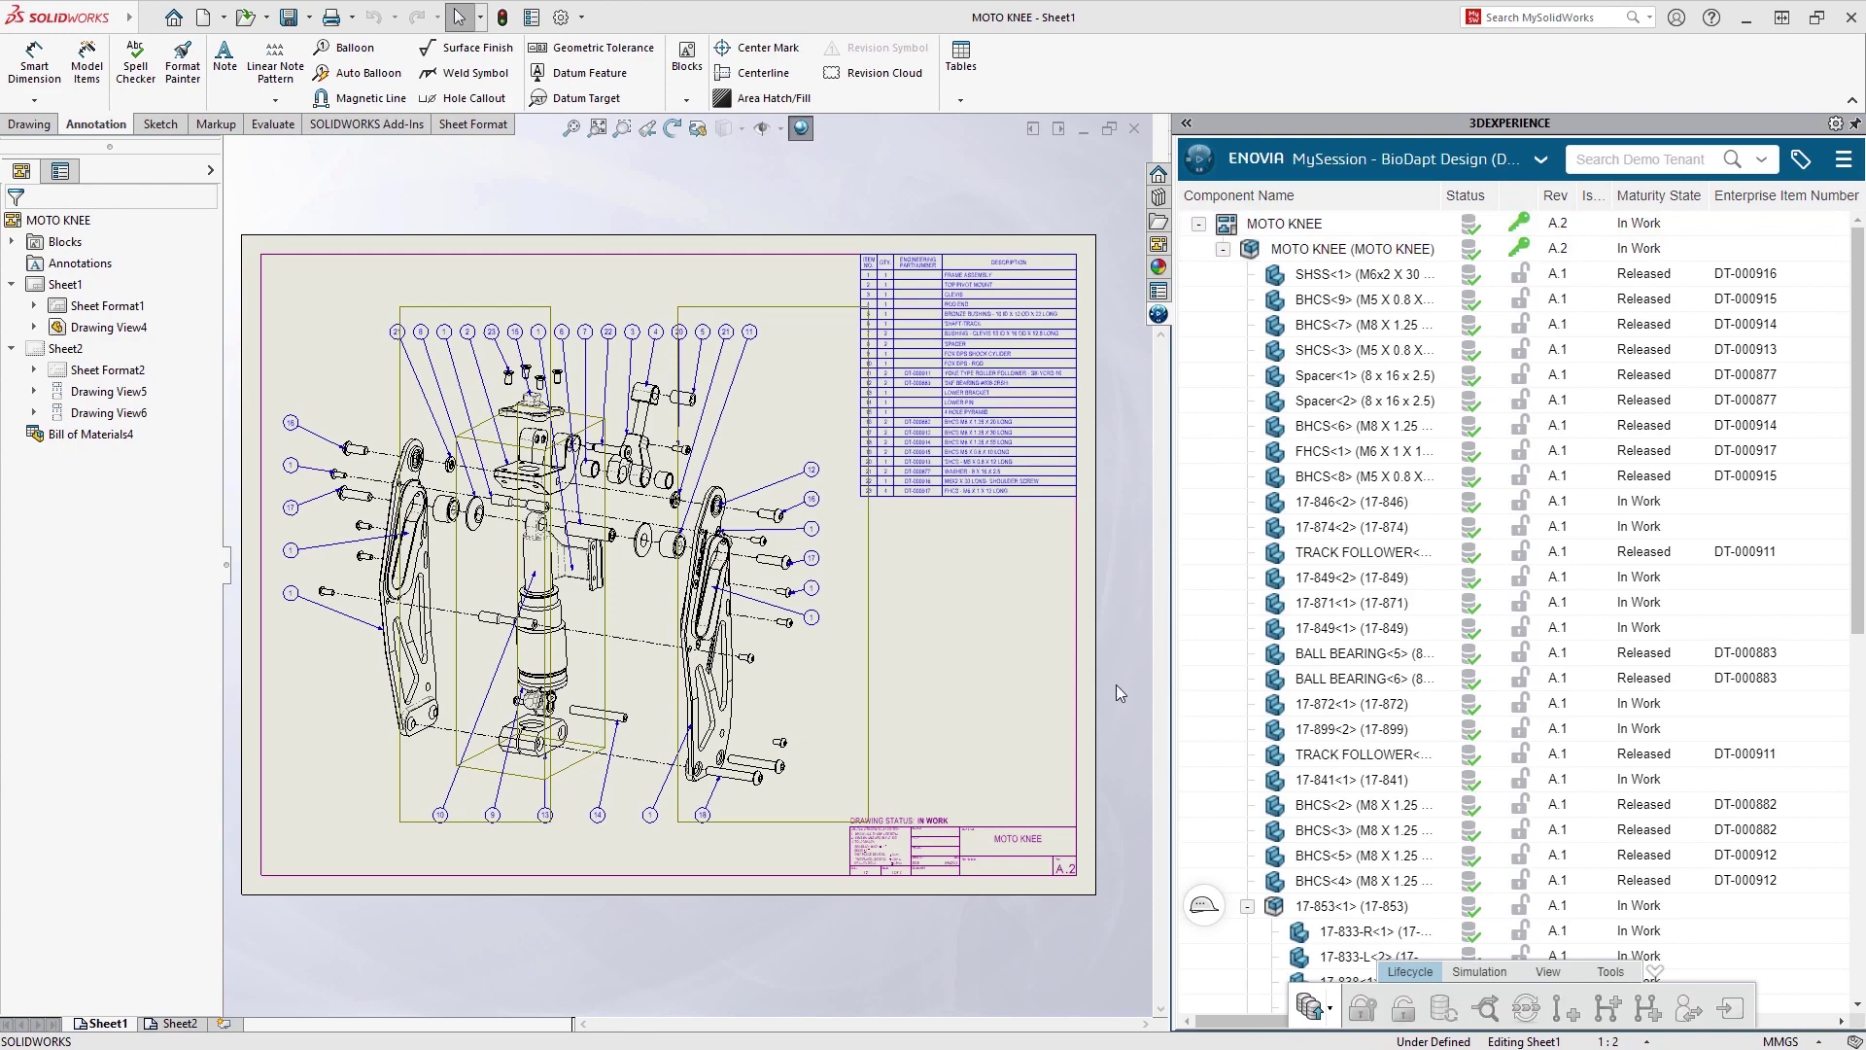
key(ctrl+Tab)
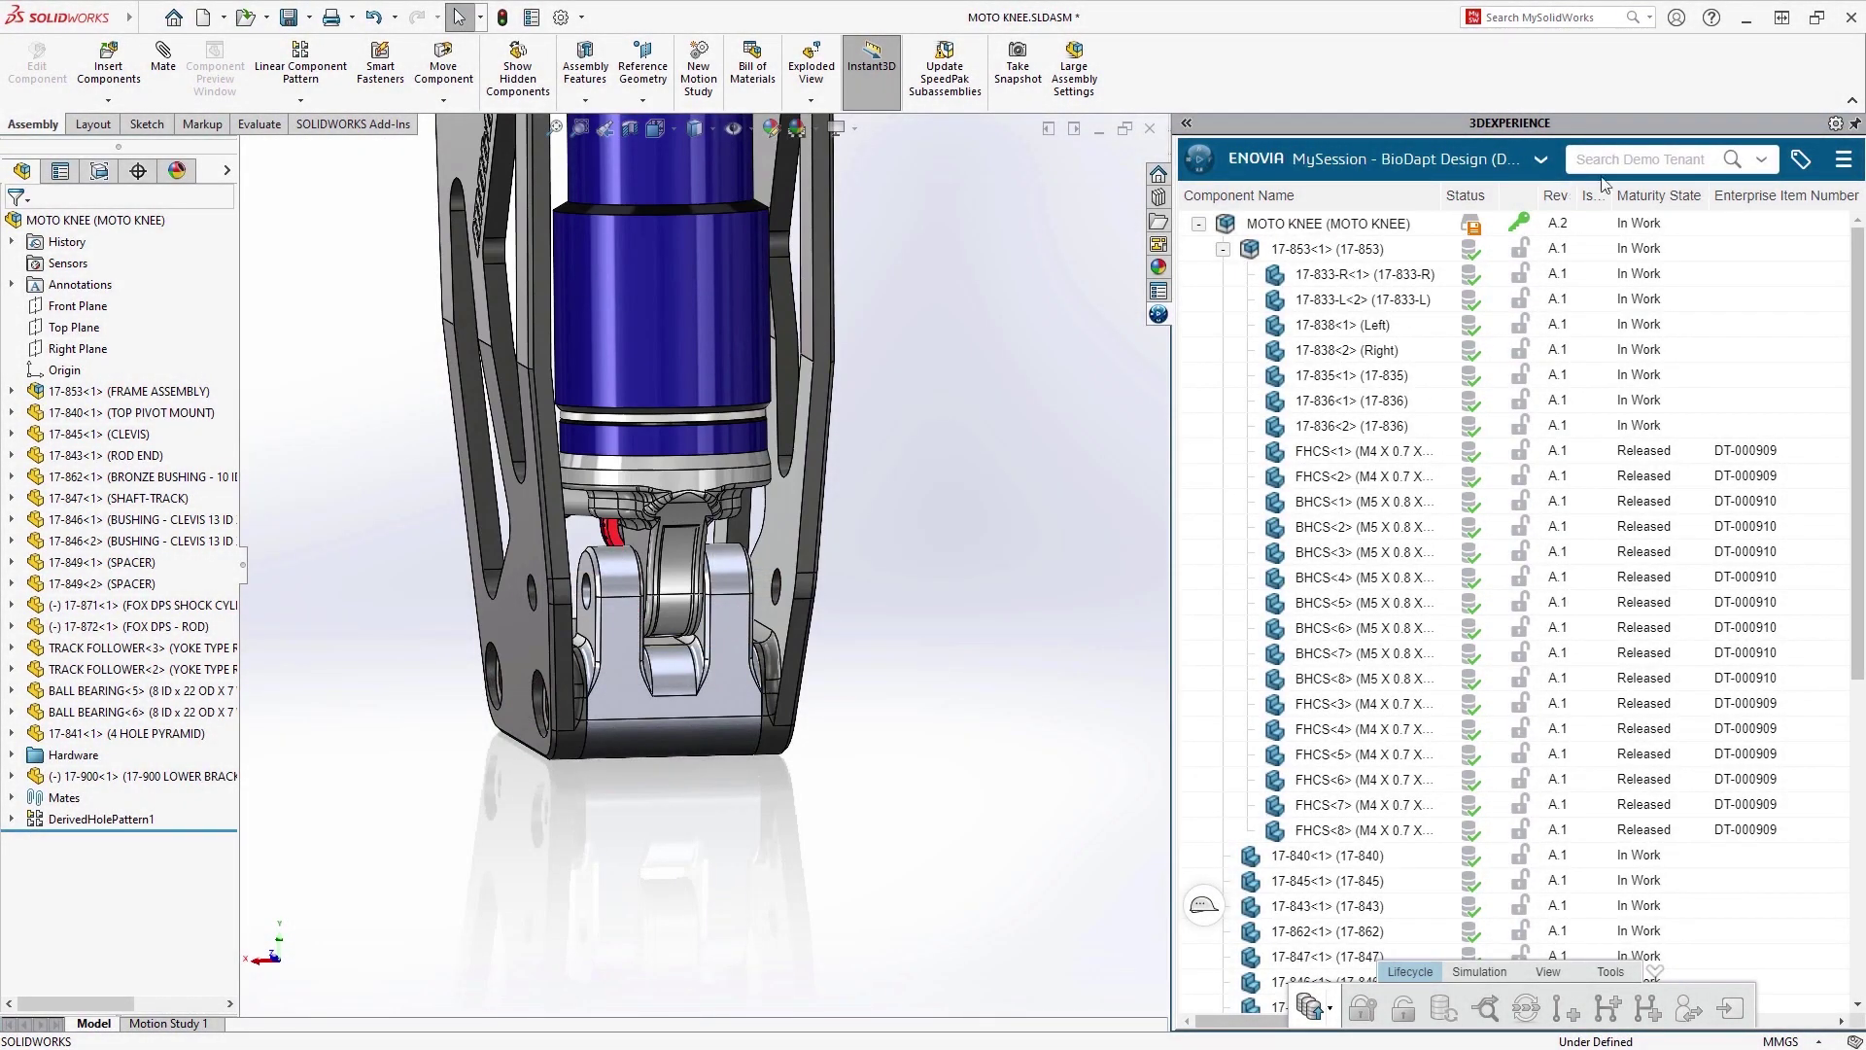
- Rerun the M6x1 X 25 search and insert SHSS M6x1 X 25 LONG, then return to the MOTO KNEE drawing
click(1617, 161)
click(1642, 205)
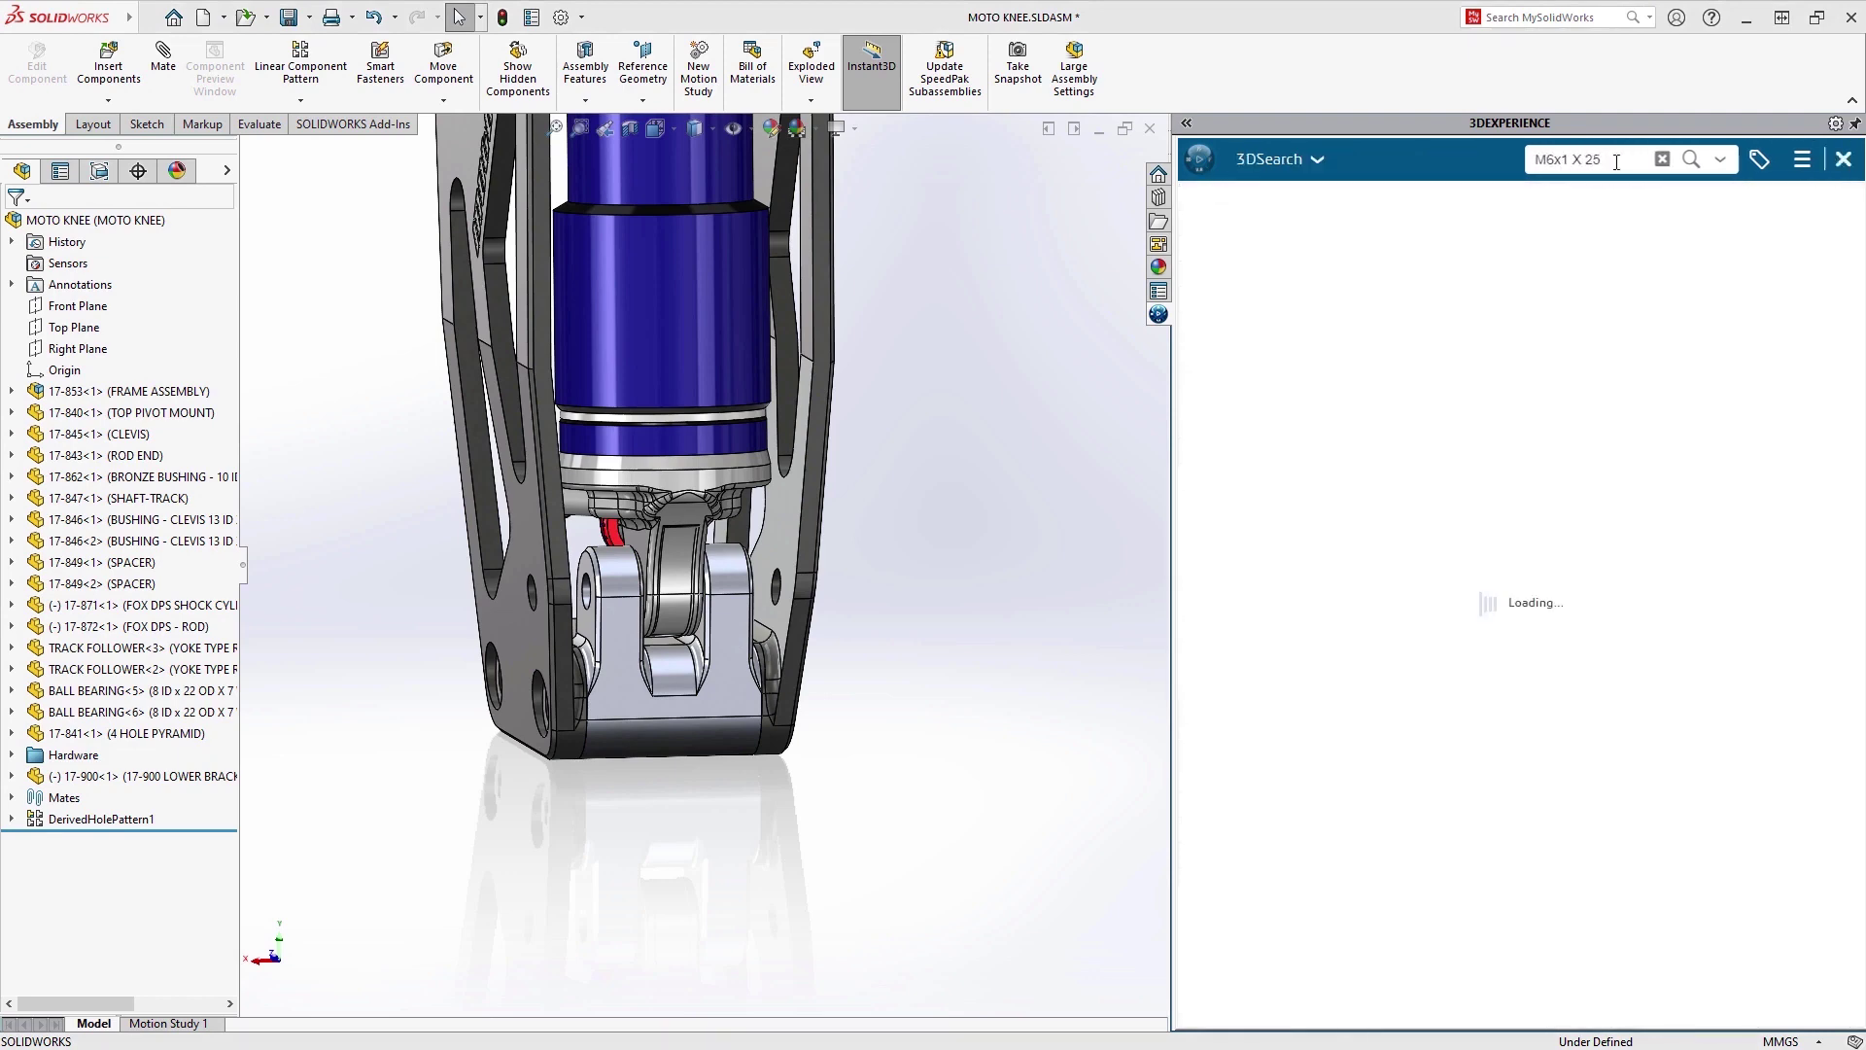
drag(1404, 292, 790, 918)
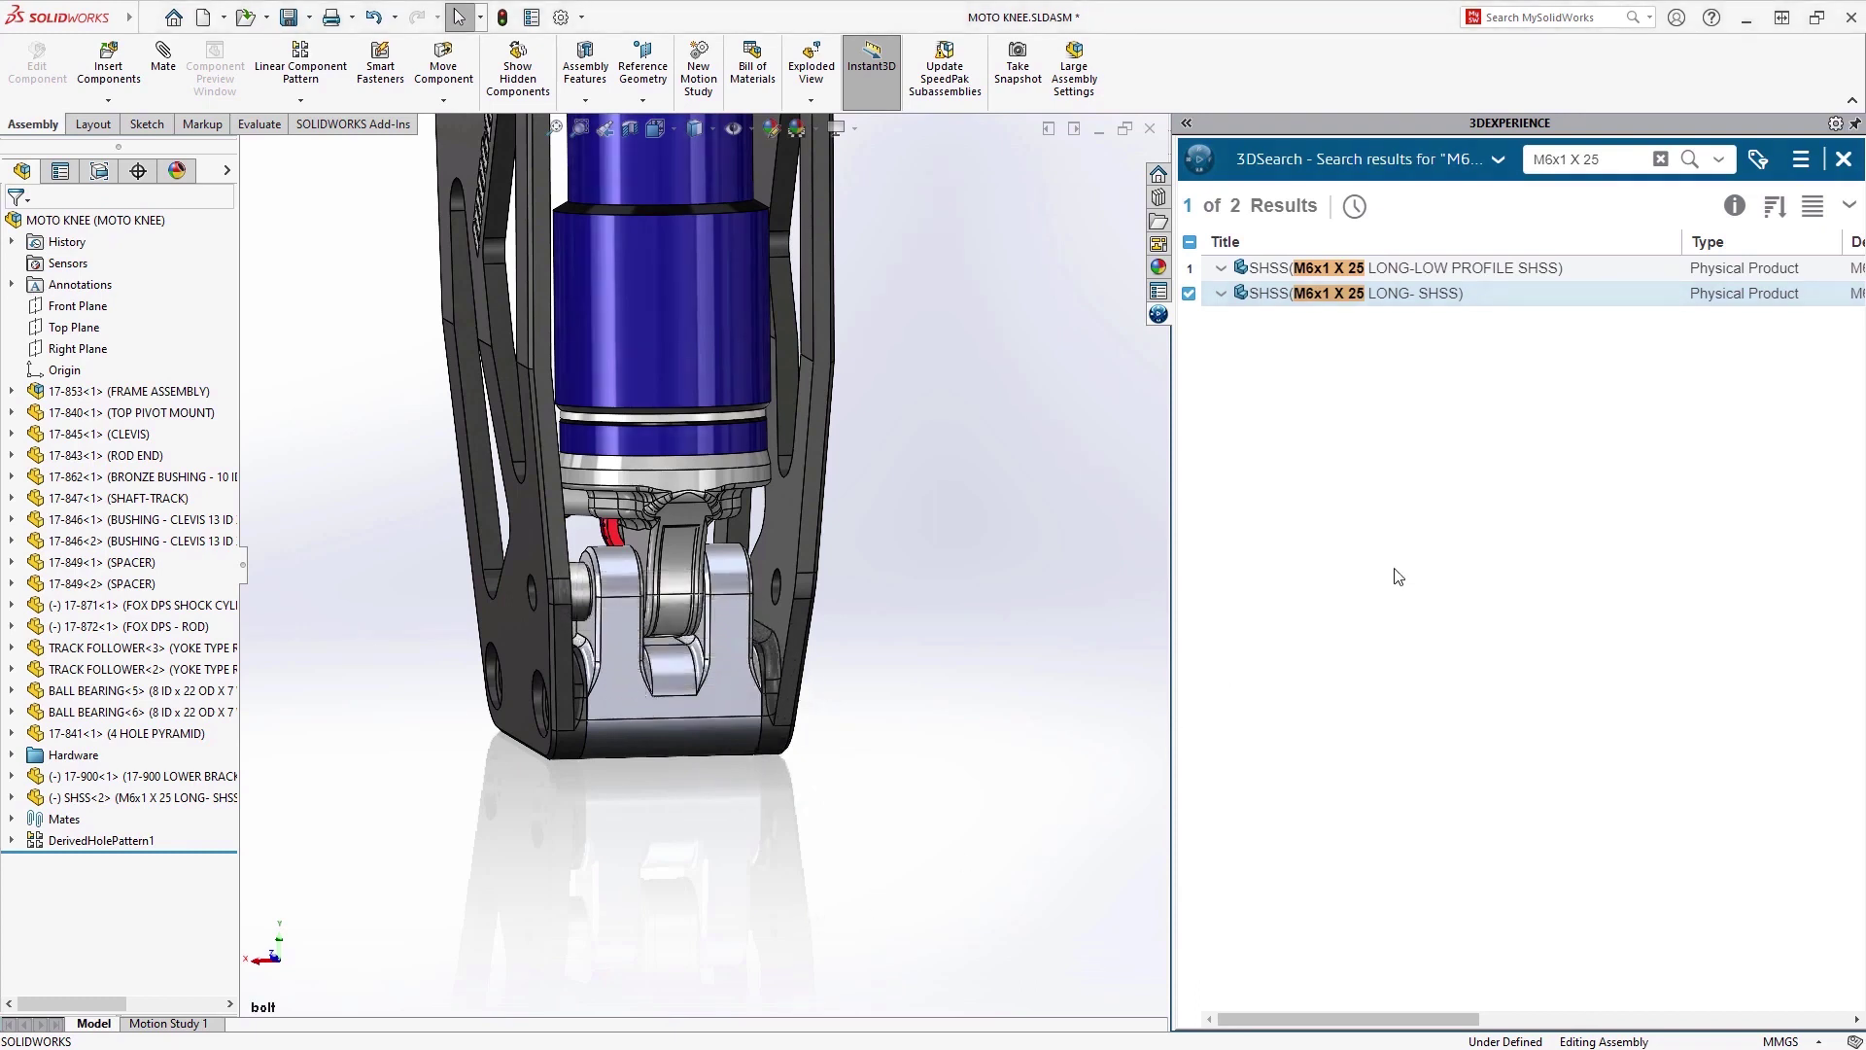
click(1843, 159)
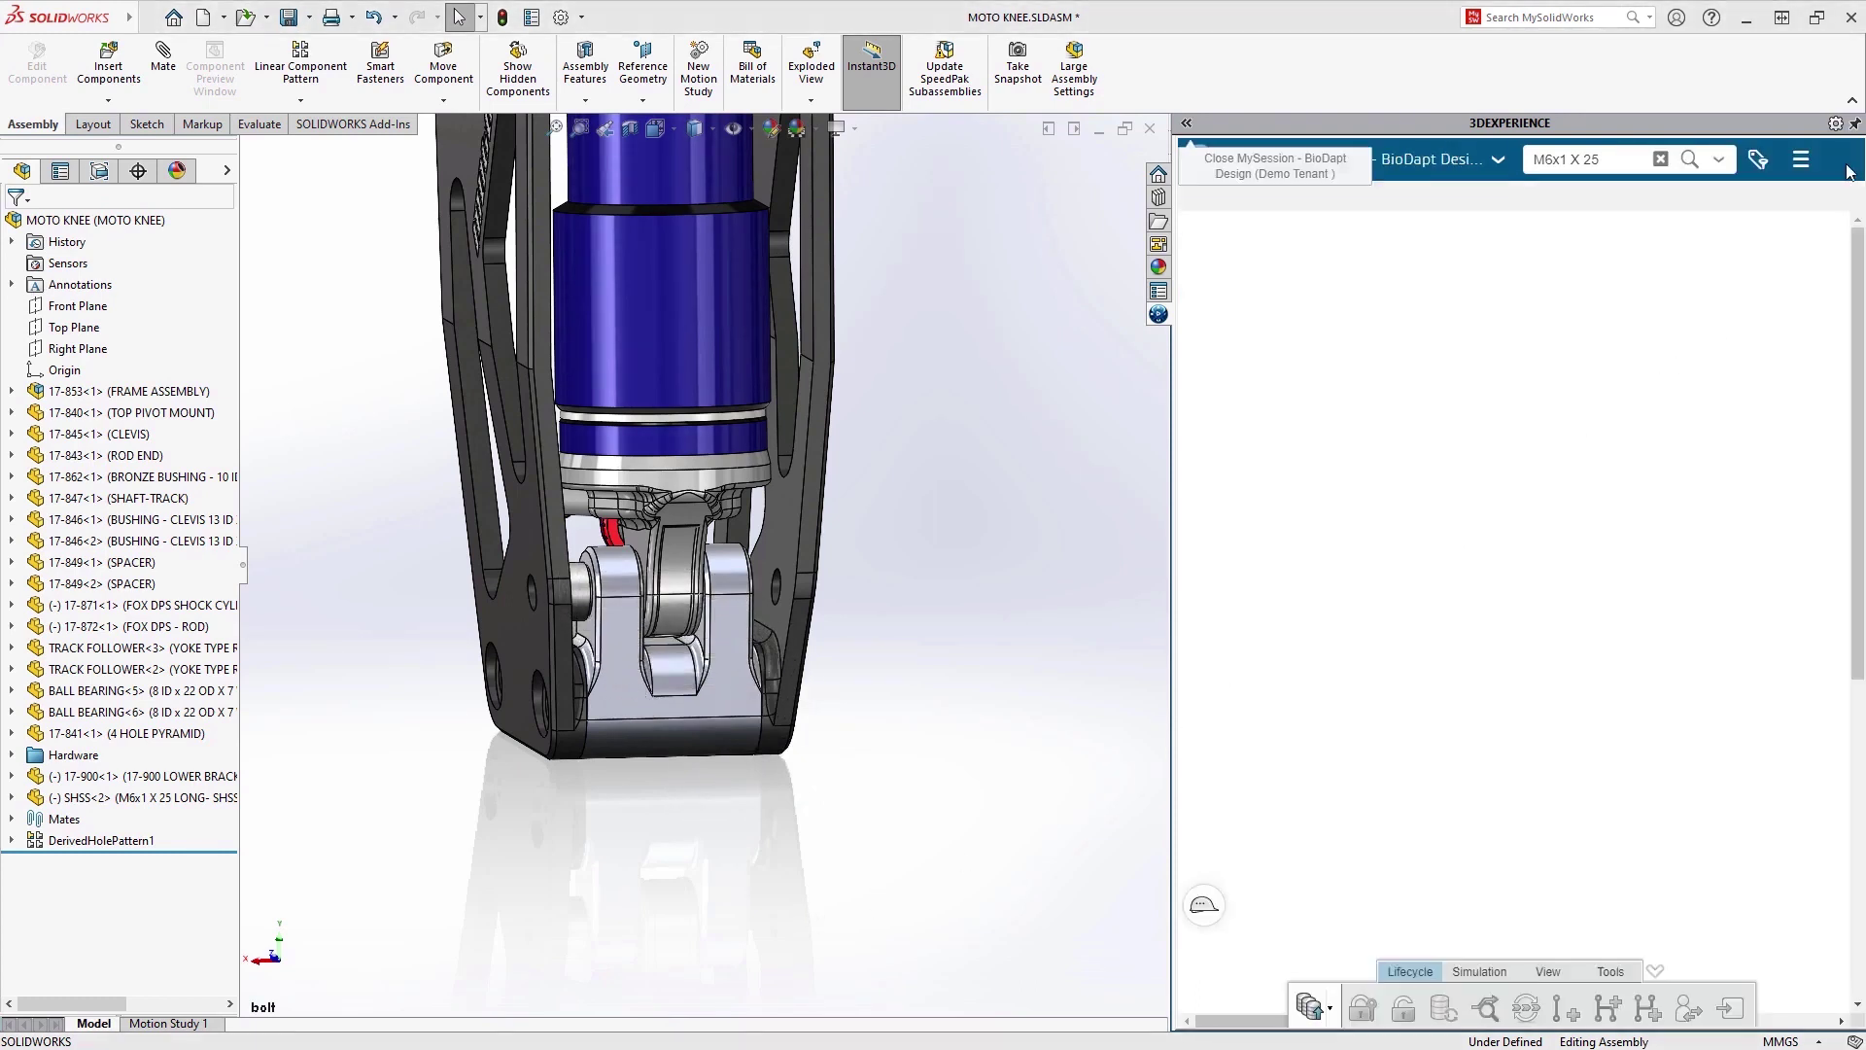
key(ctrl+Tab)
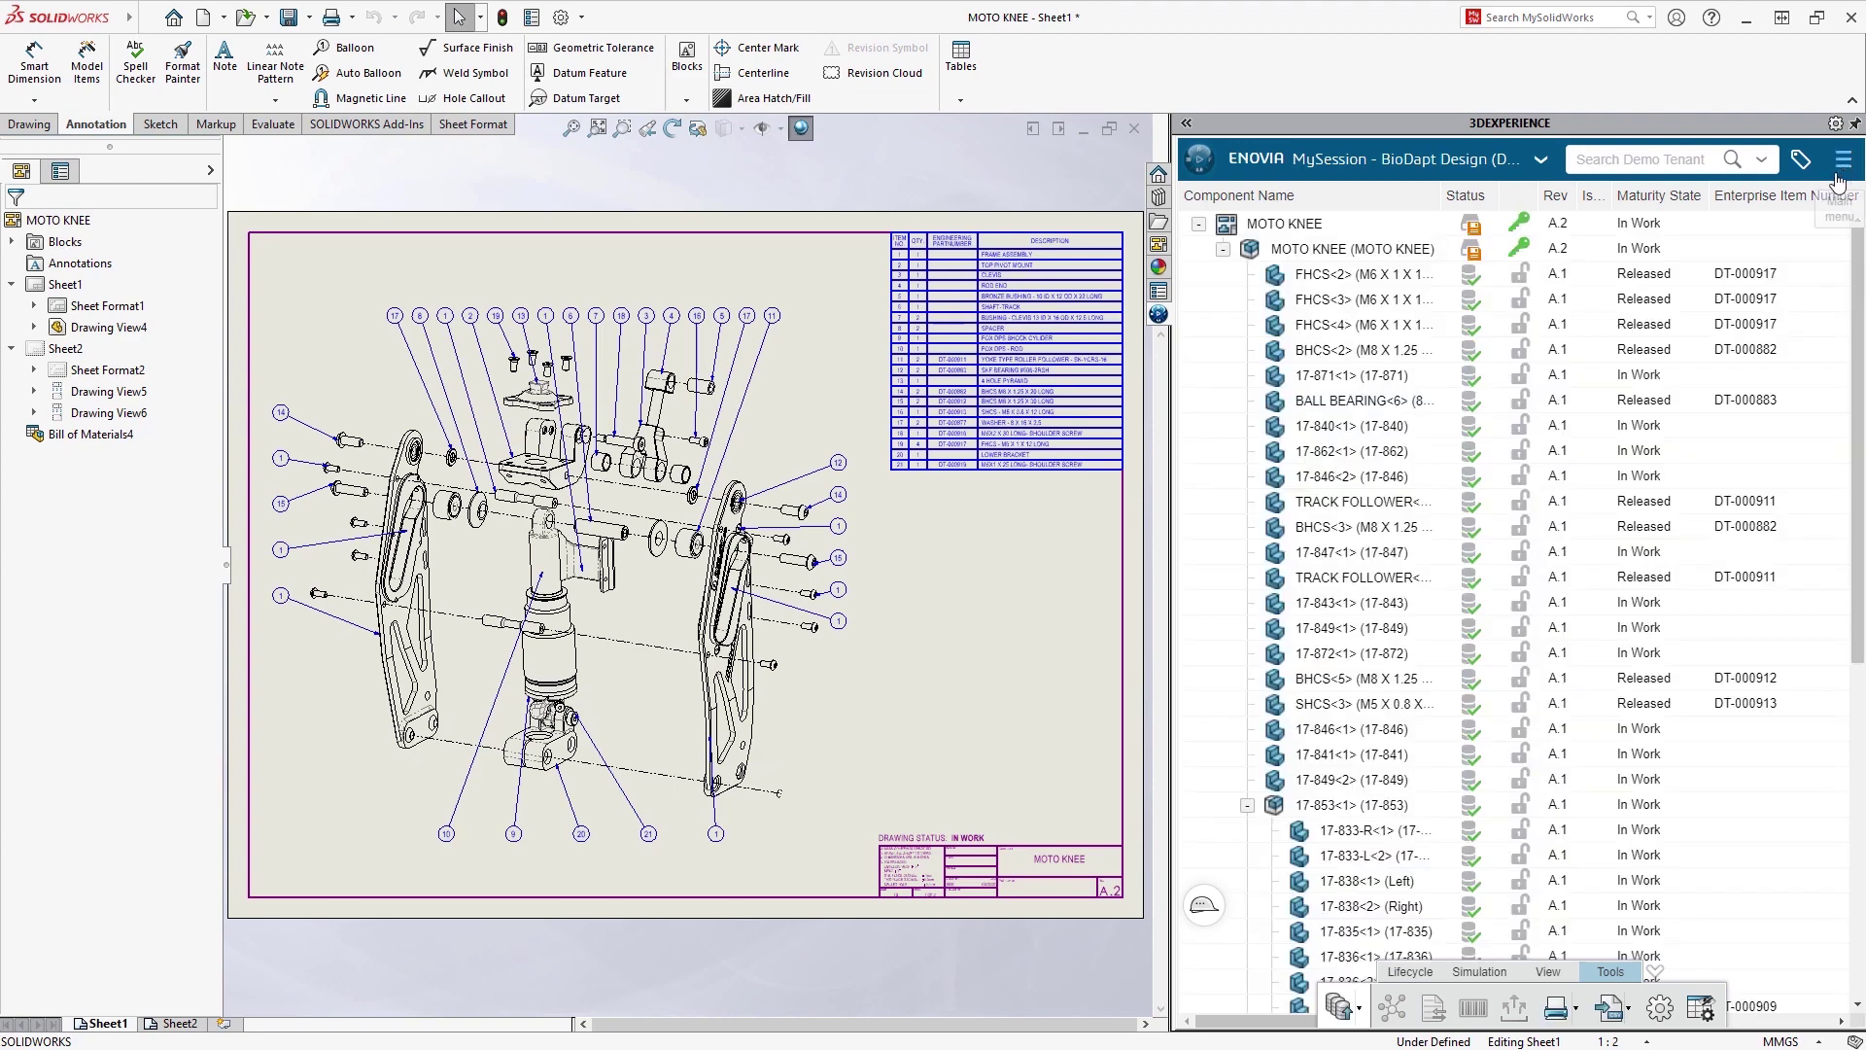
- Set Enterprise Item Numbers for the MOTO KNEE items through 17-900, then fit the drawing sheet
click(1391, 256)
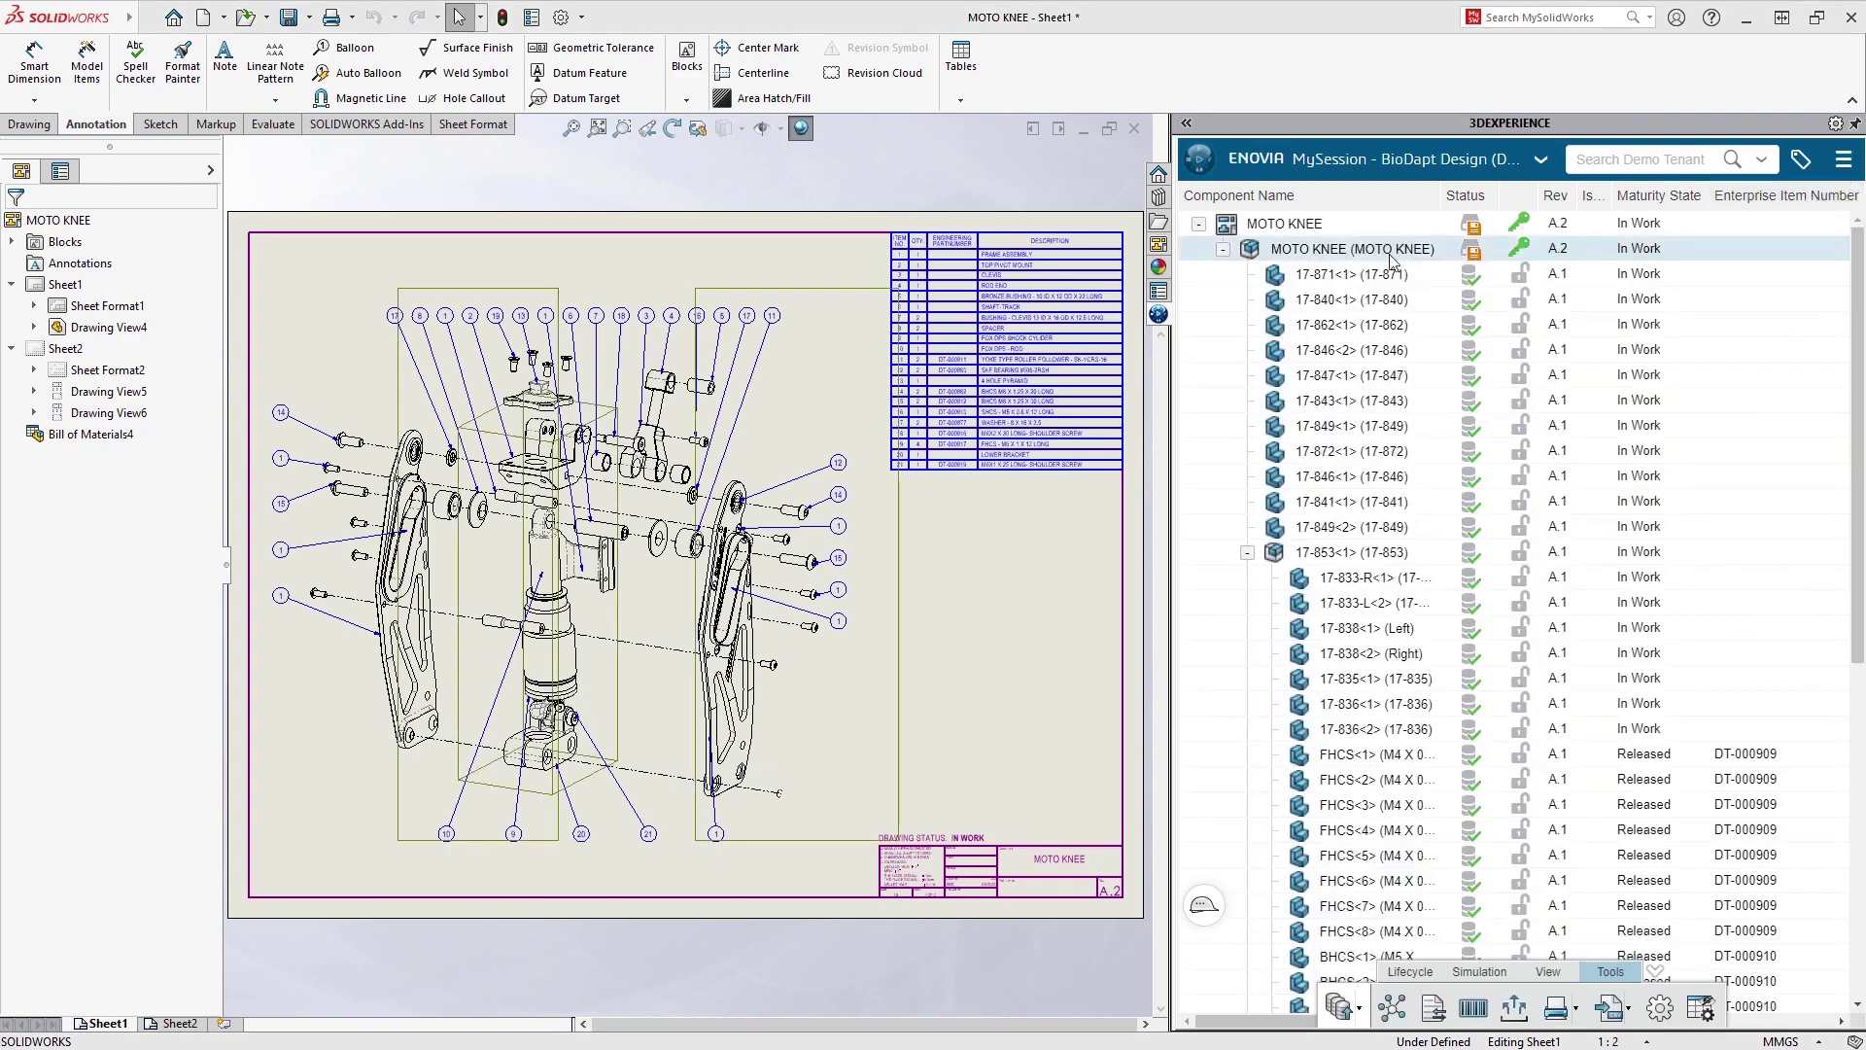
shift+click(1366, 729)
scroll(1366, 736, down, 6)
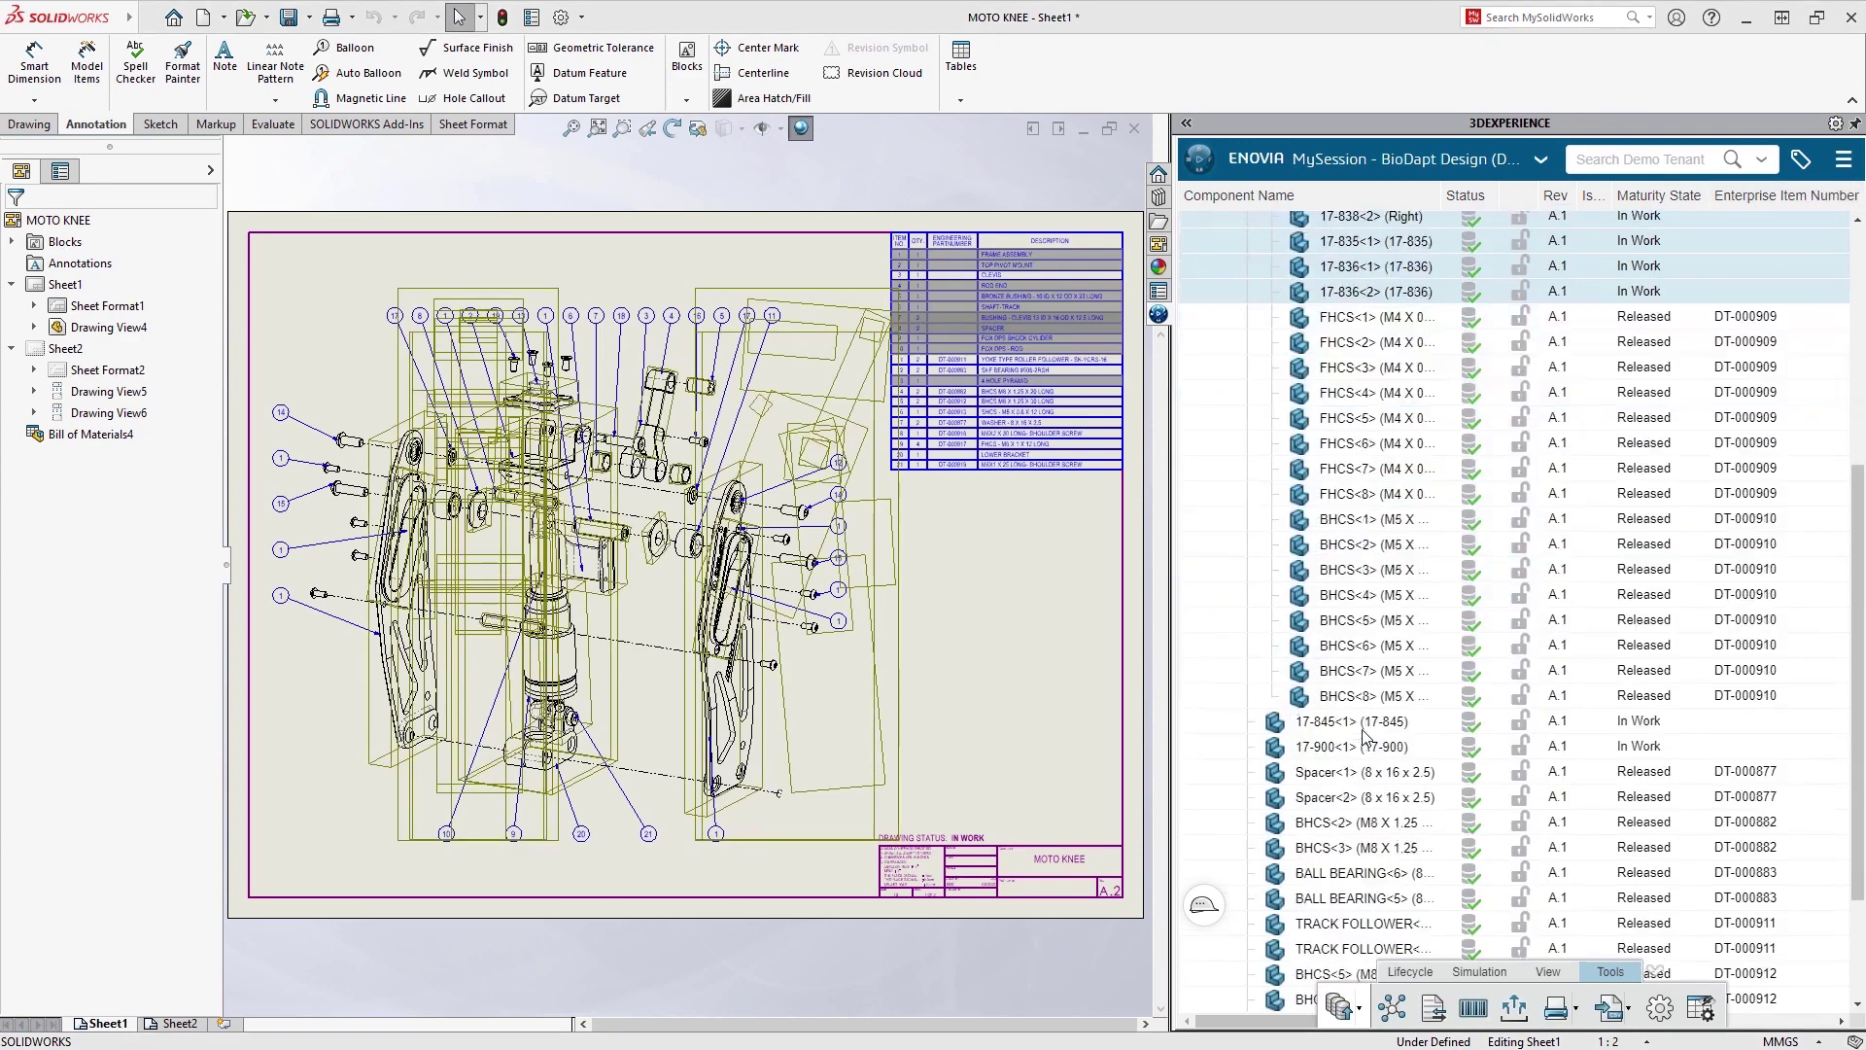
ctrl+click(1361, 729)
ctrl+click(1356, 744)
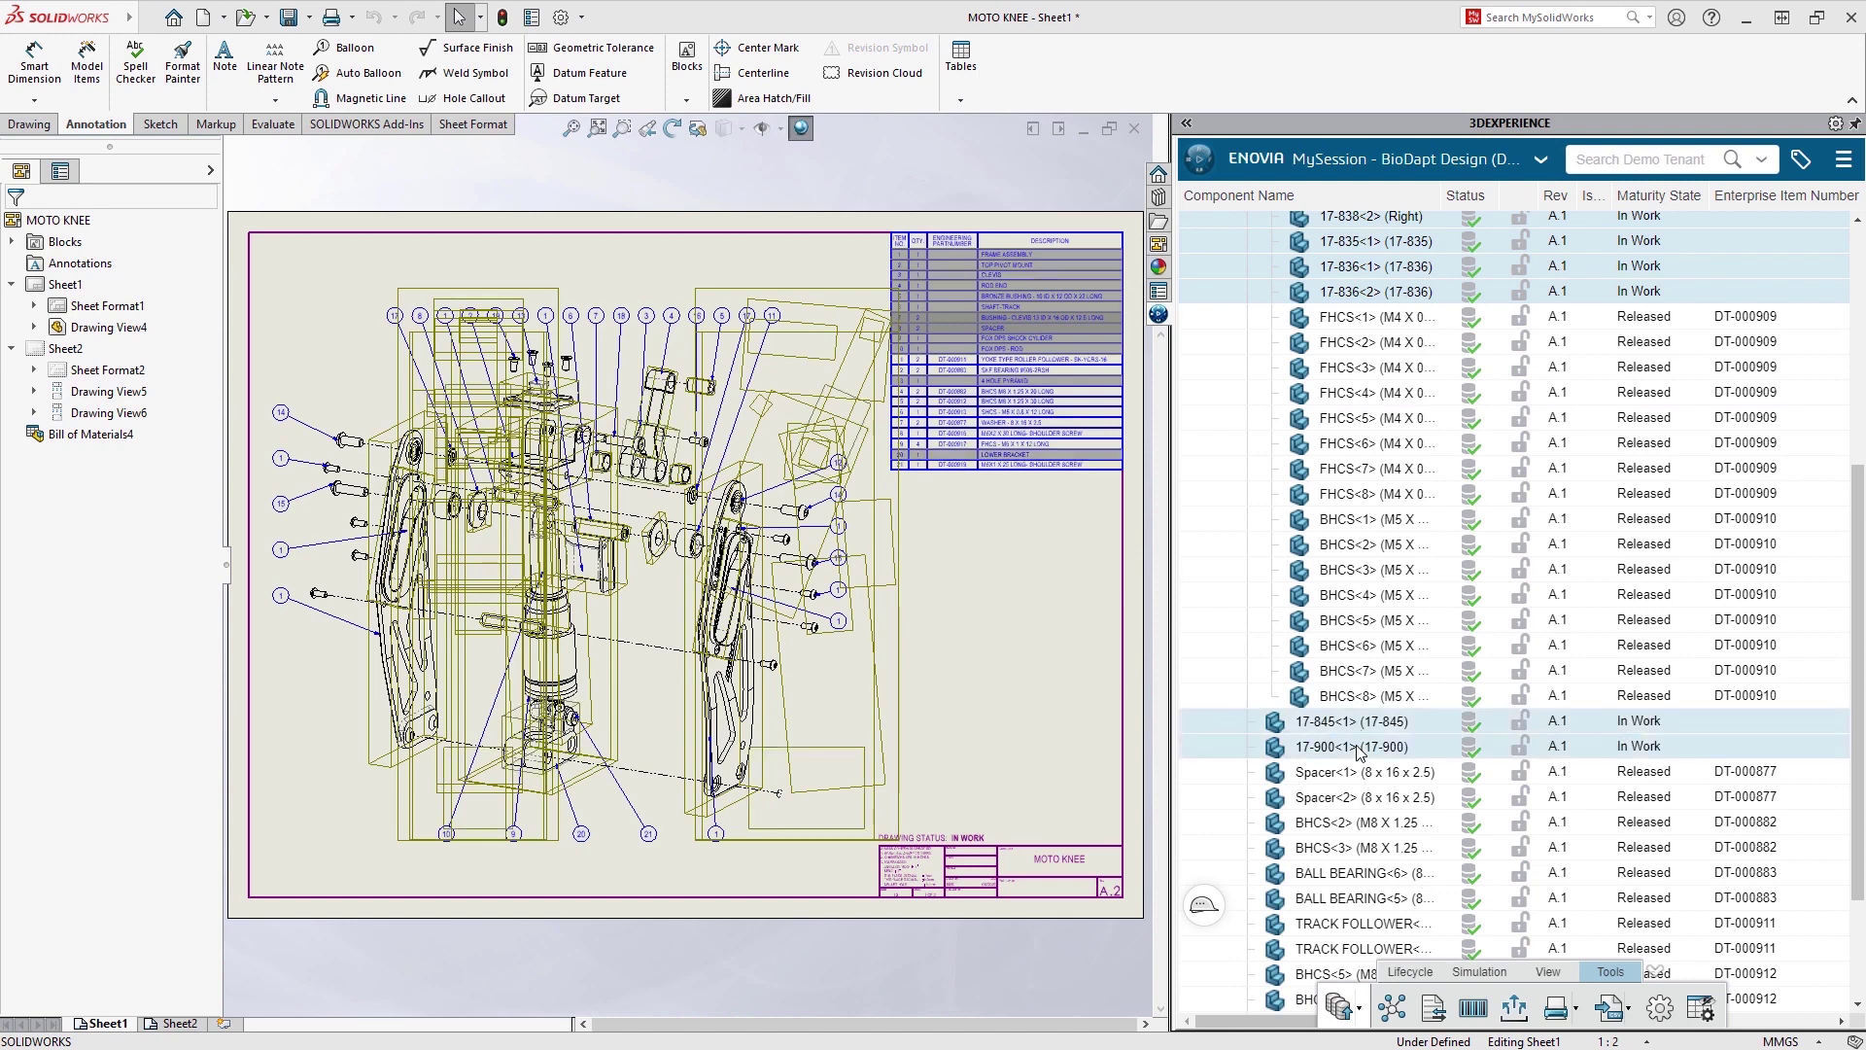
click(1472, 1010)
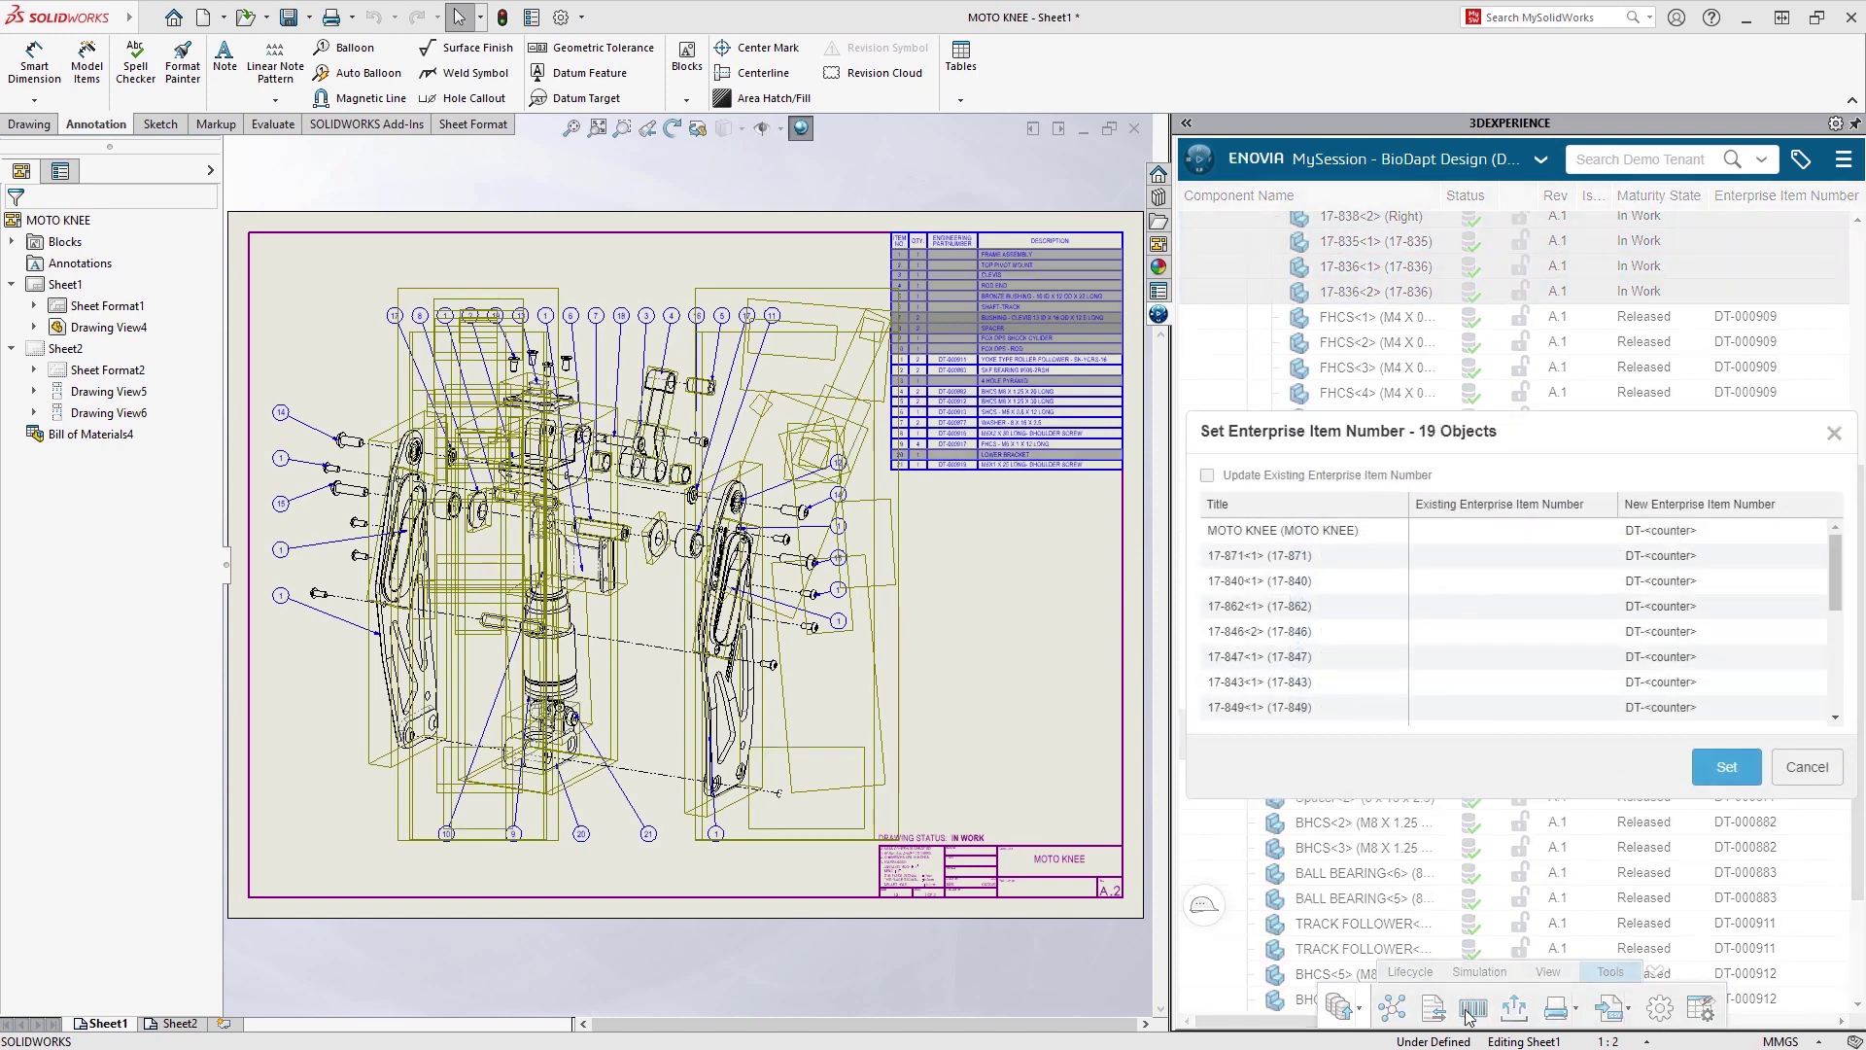
click(1704, 783)
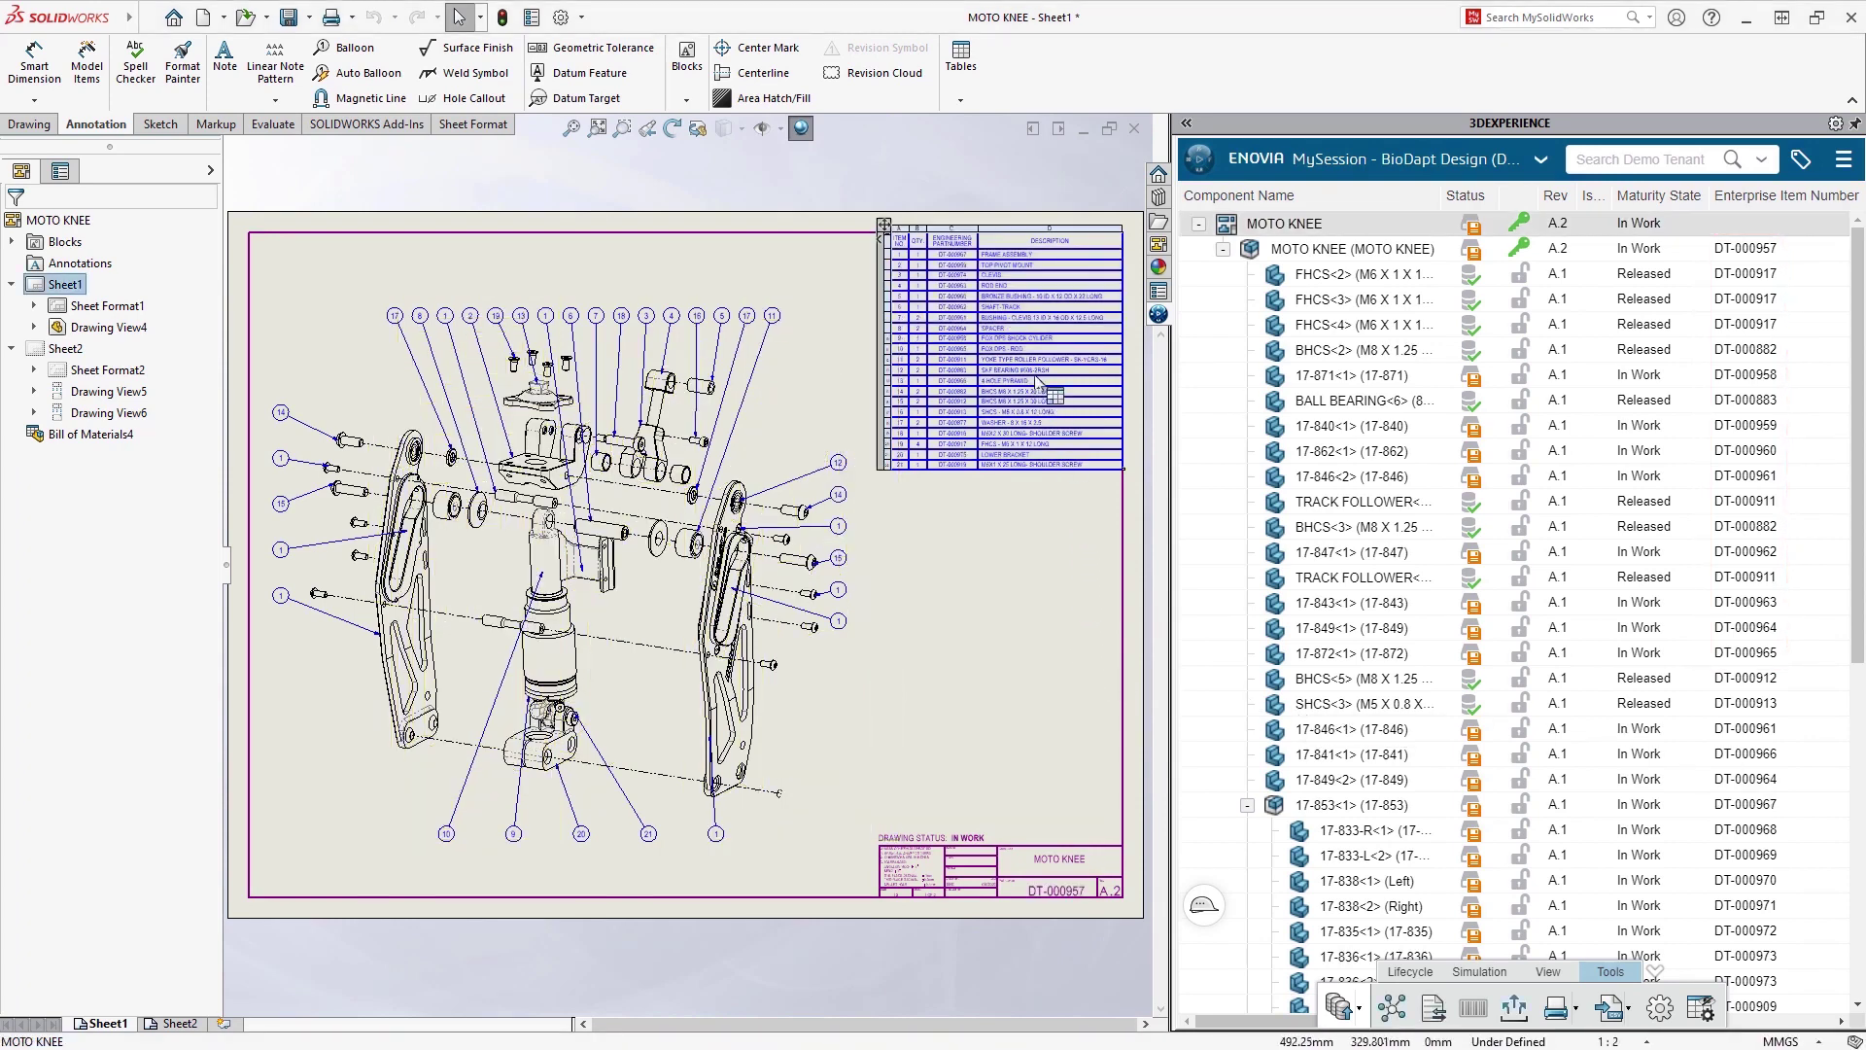
scroll(1046, 347, down, 5)
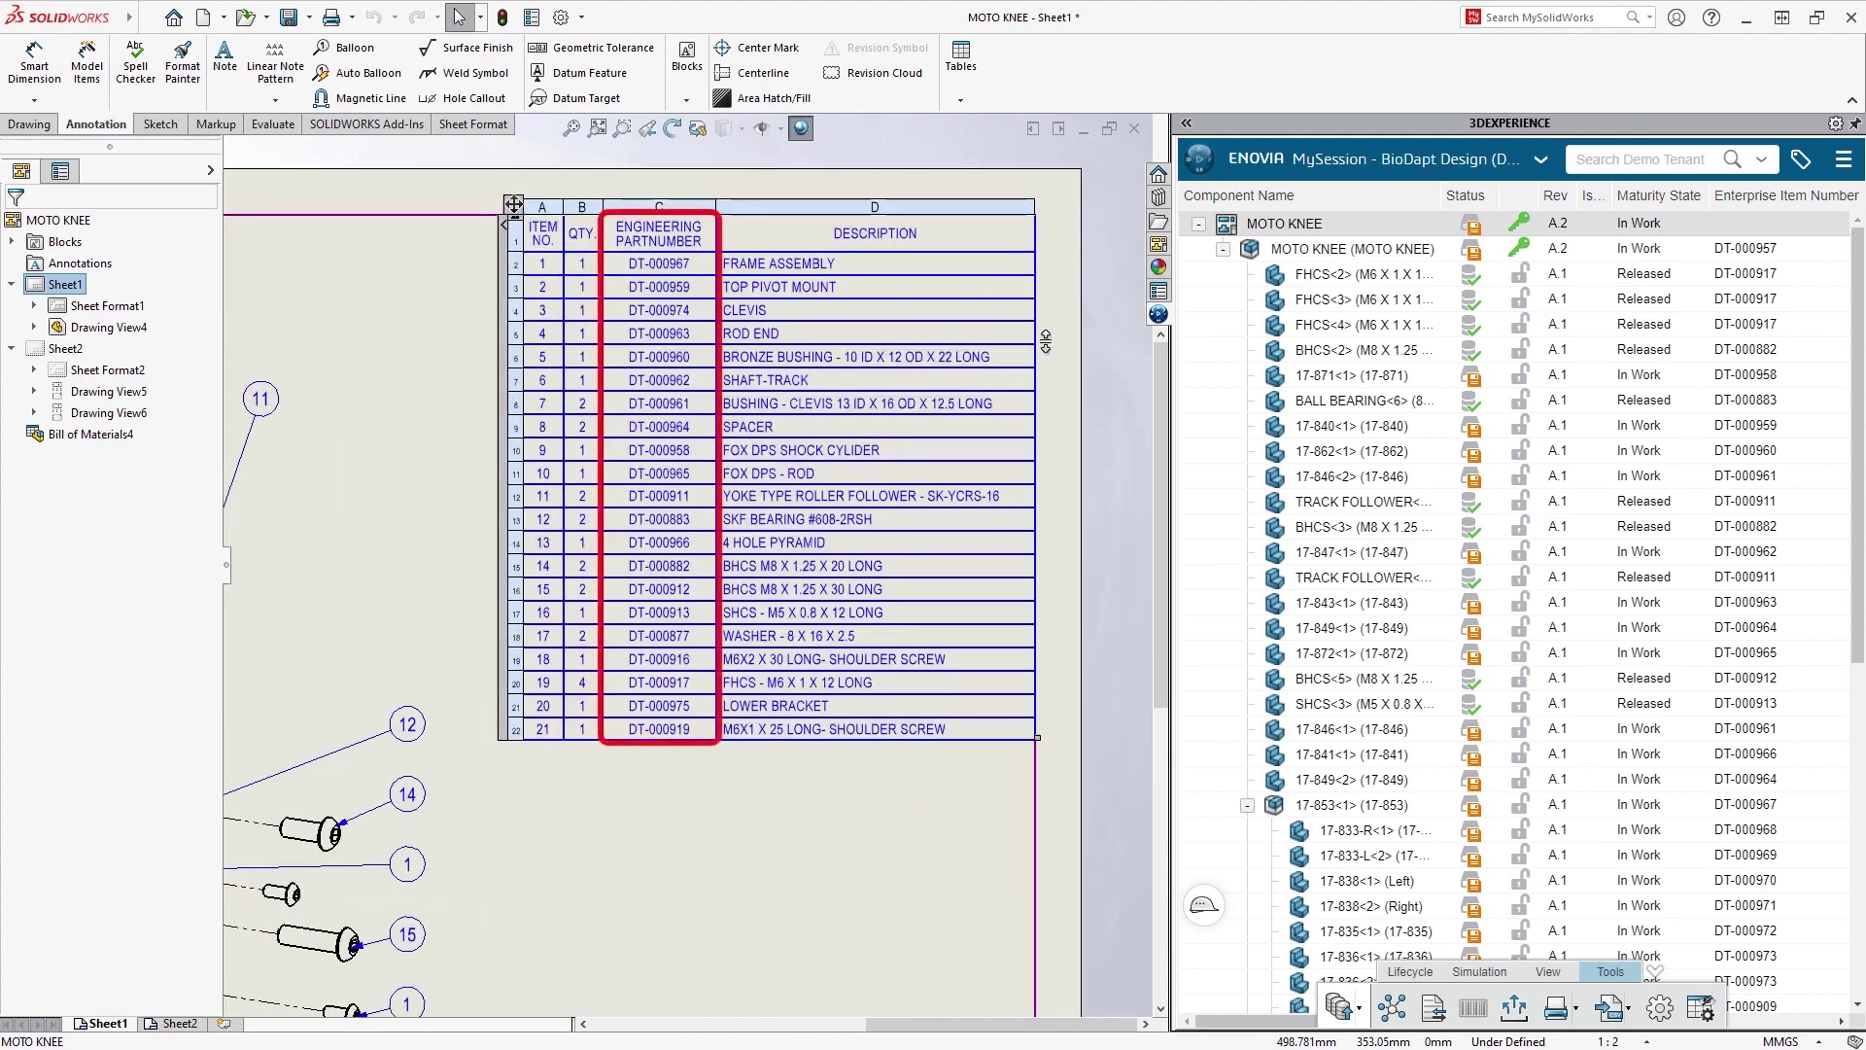
key(f)
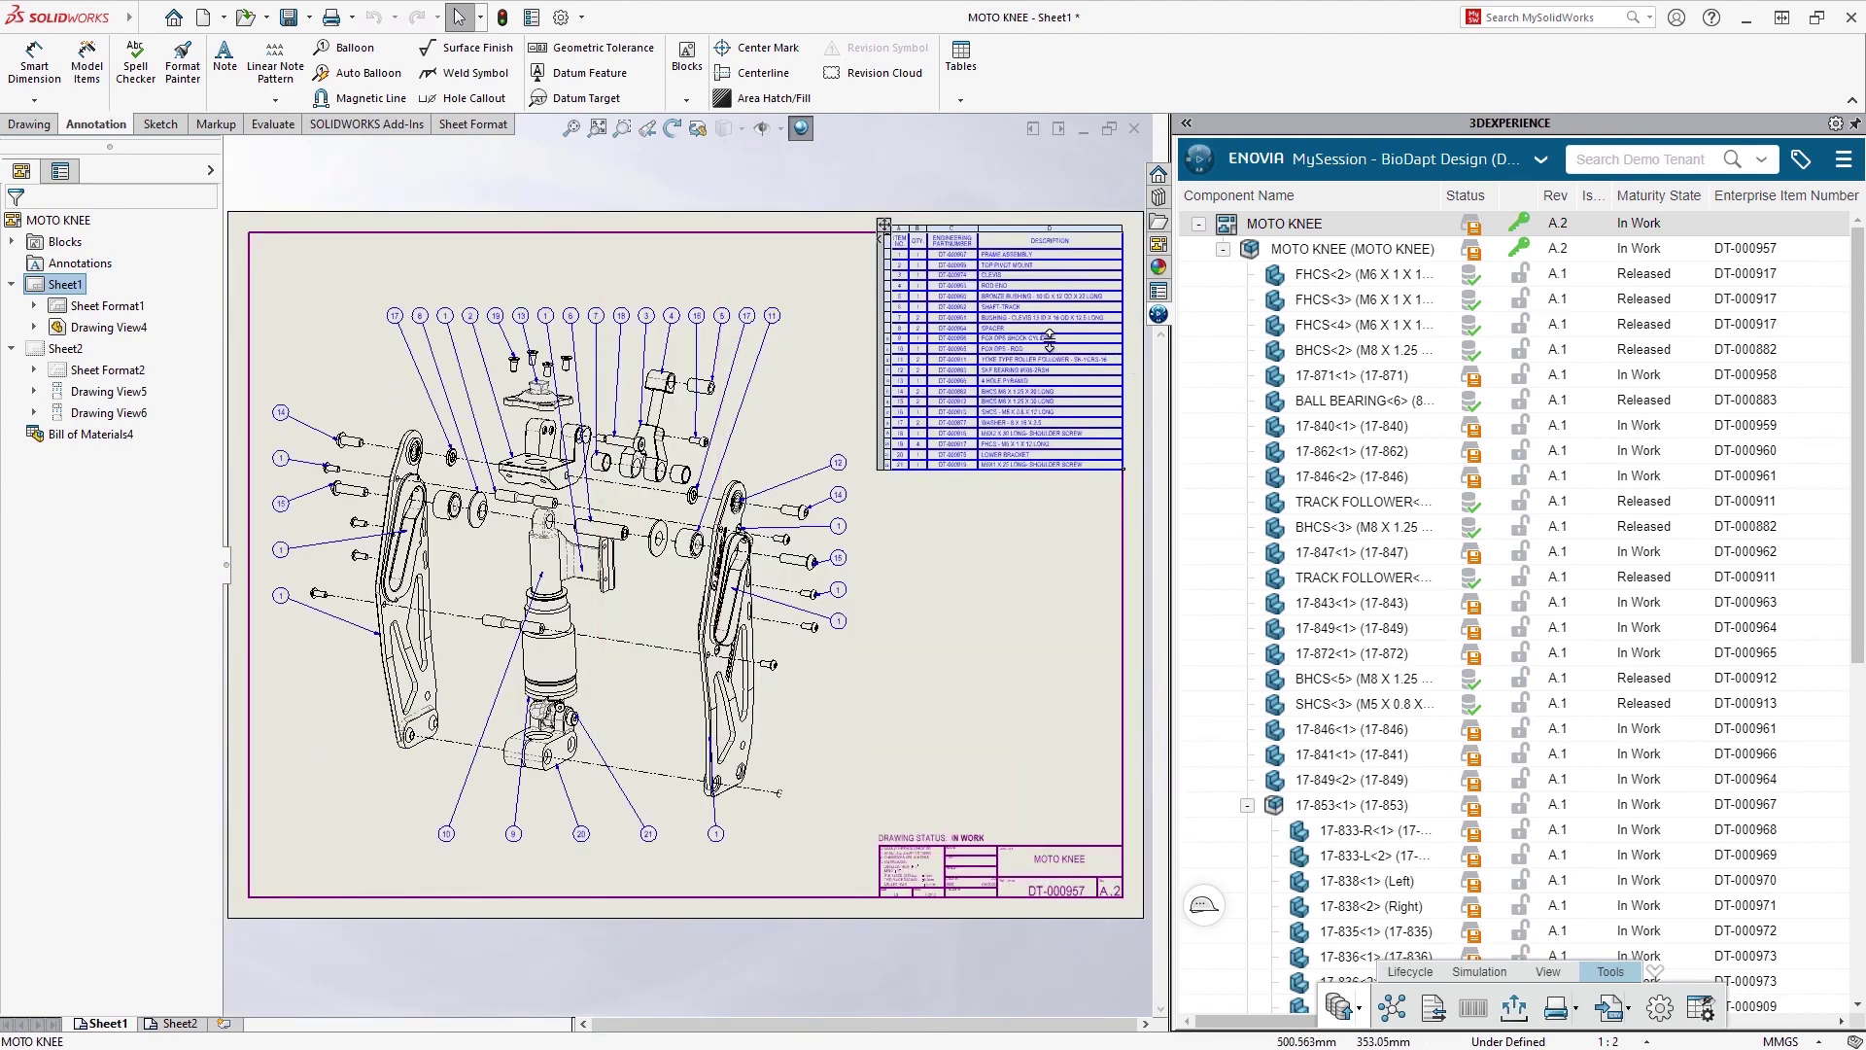
- Save the MOTO KNEE drawing to 3DEXPERIENCE with comment 'FINAL CHANGES', releasing the lock
right_click(1223, 227)
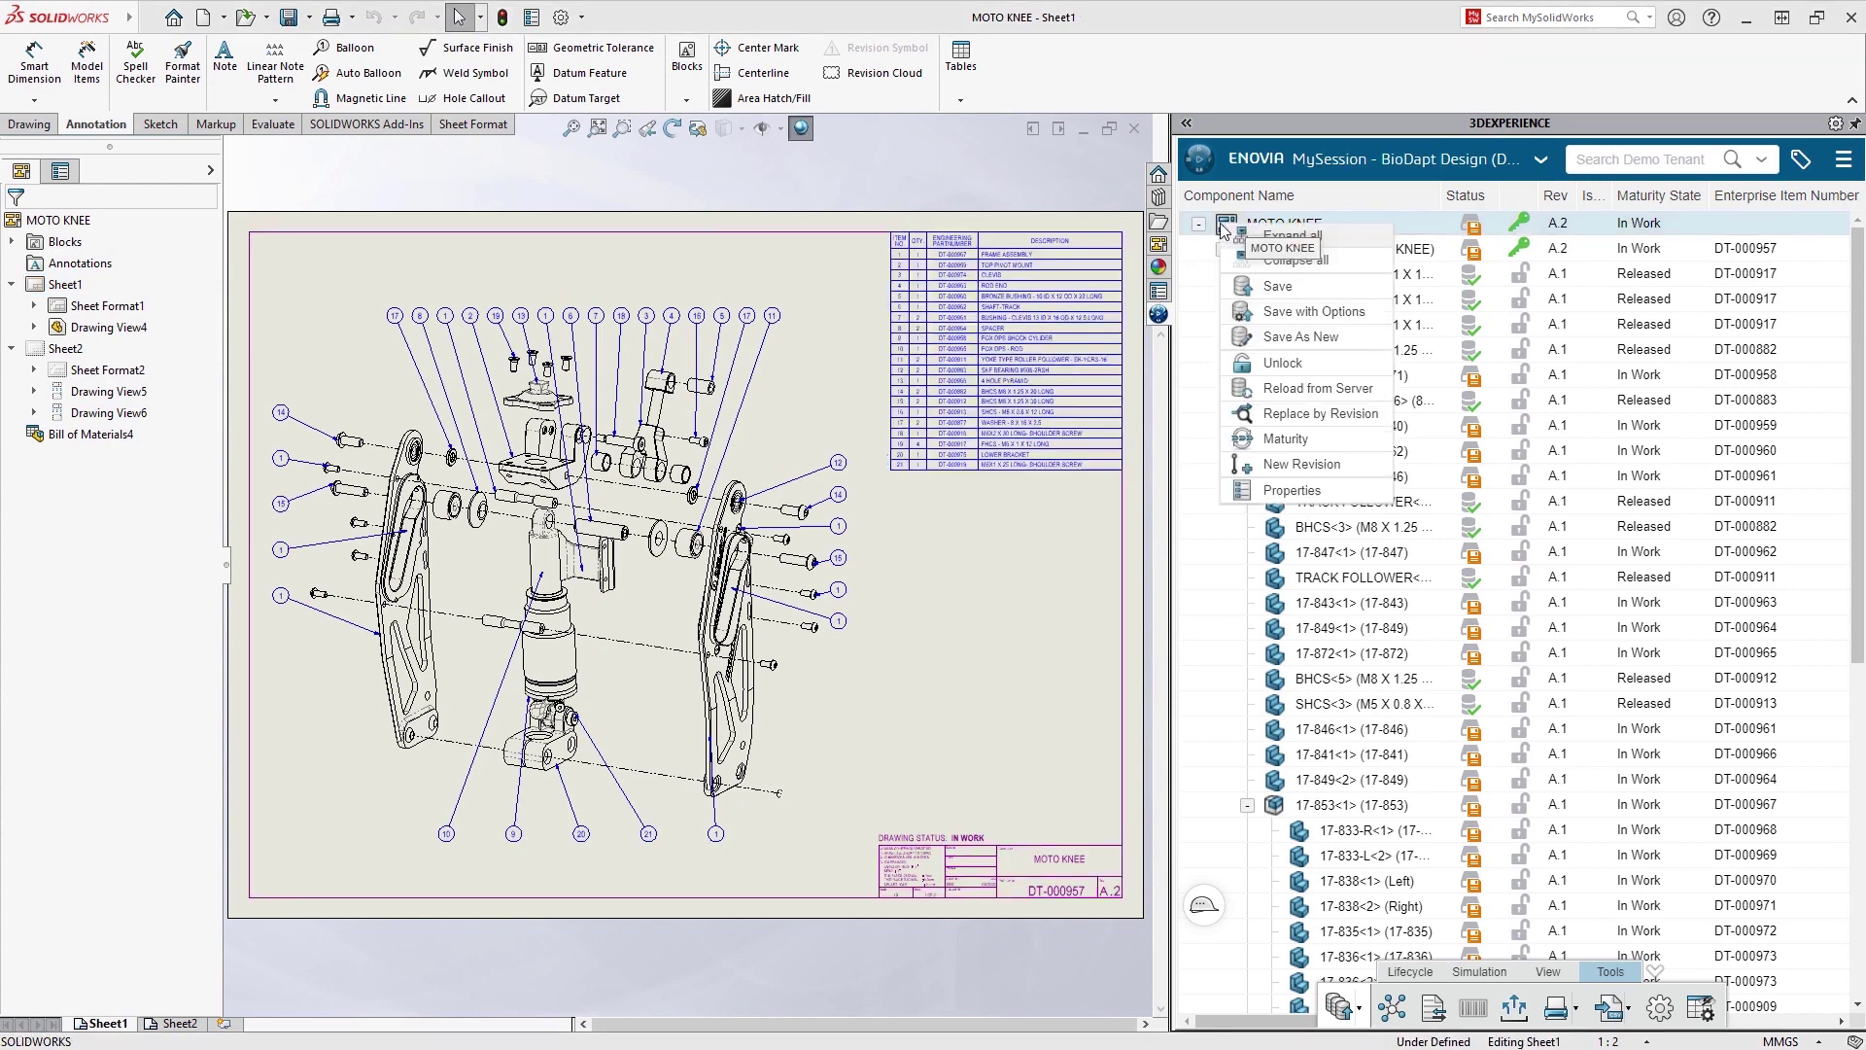
click(1230, 315)
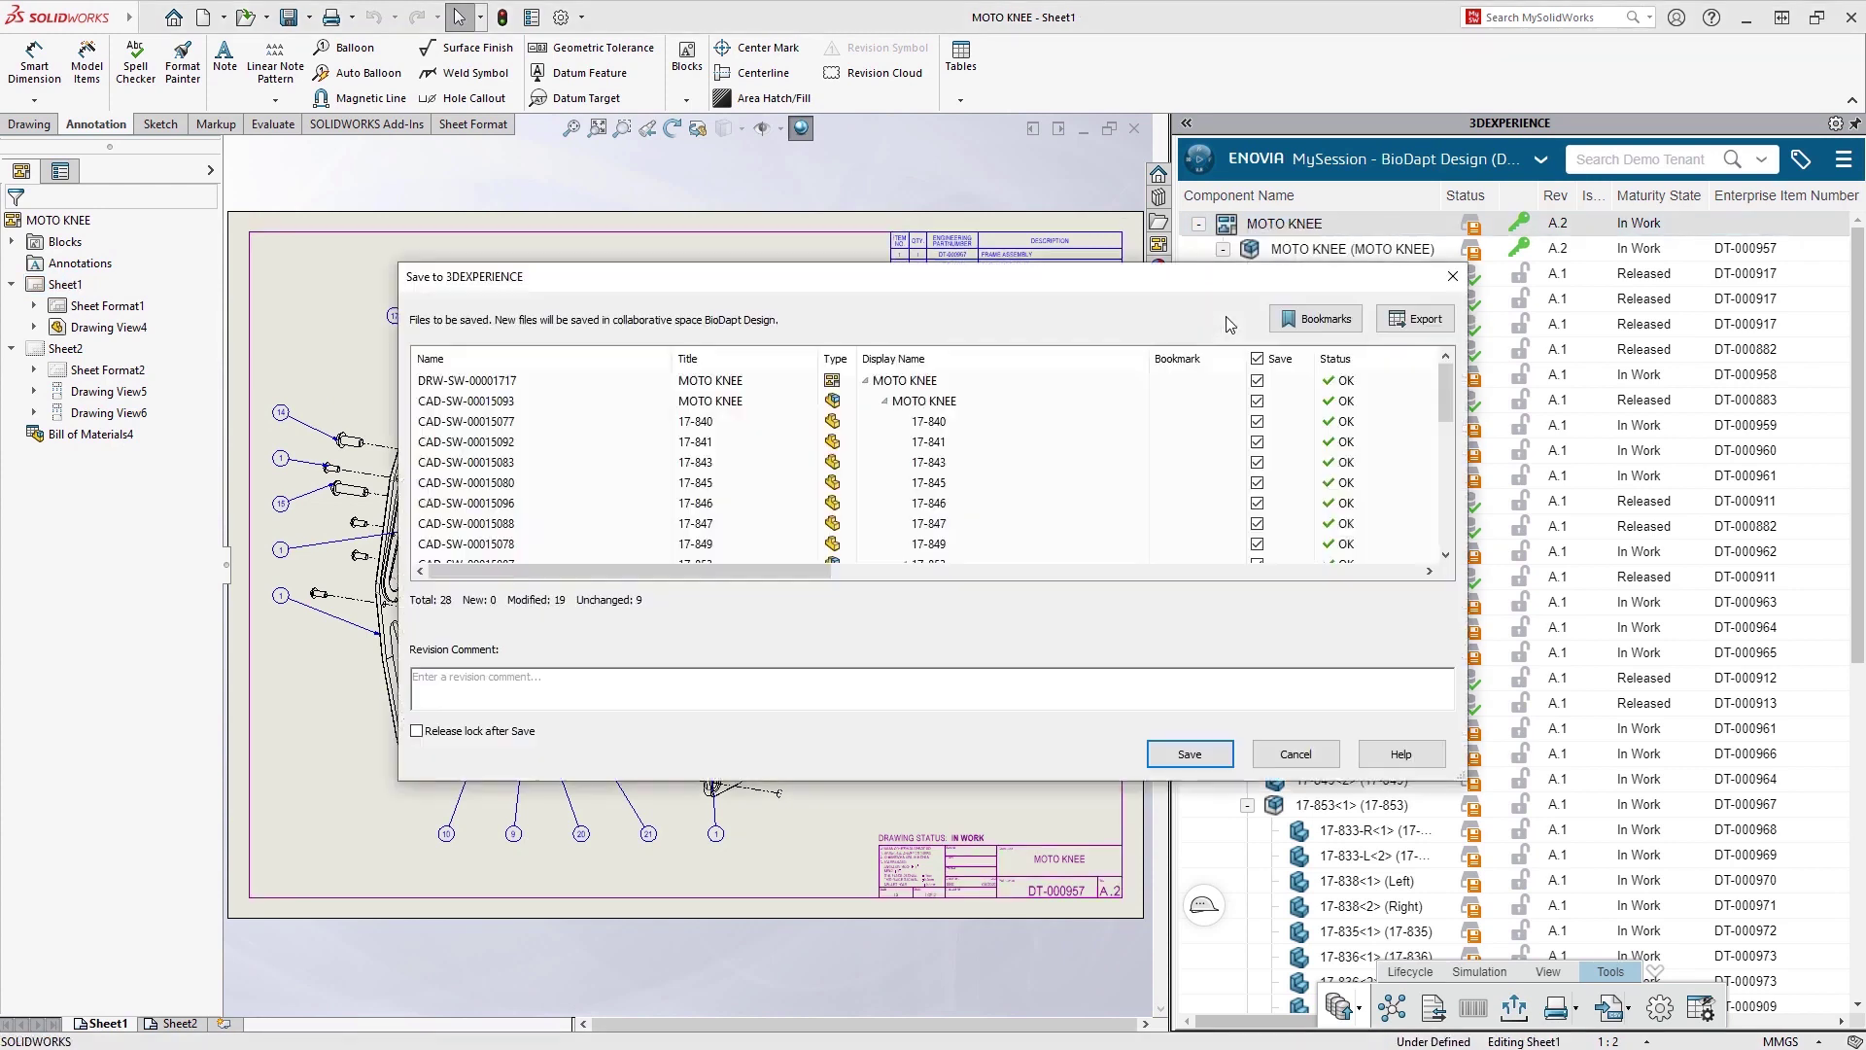
click(964, 683)
text(FINAL CHANGES)
click(417, 731)
click(1188, 753)
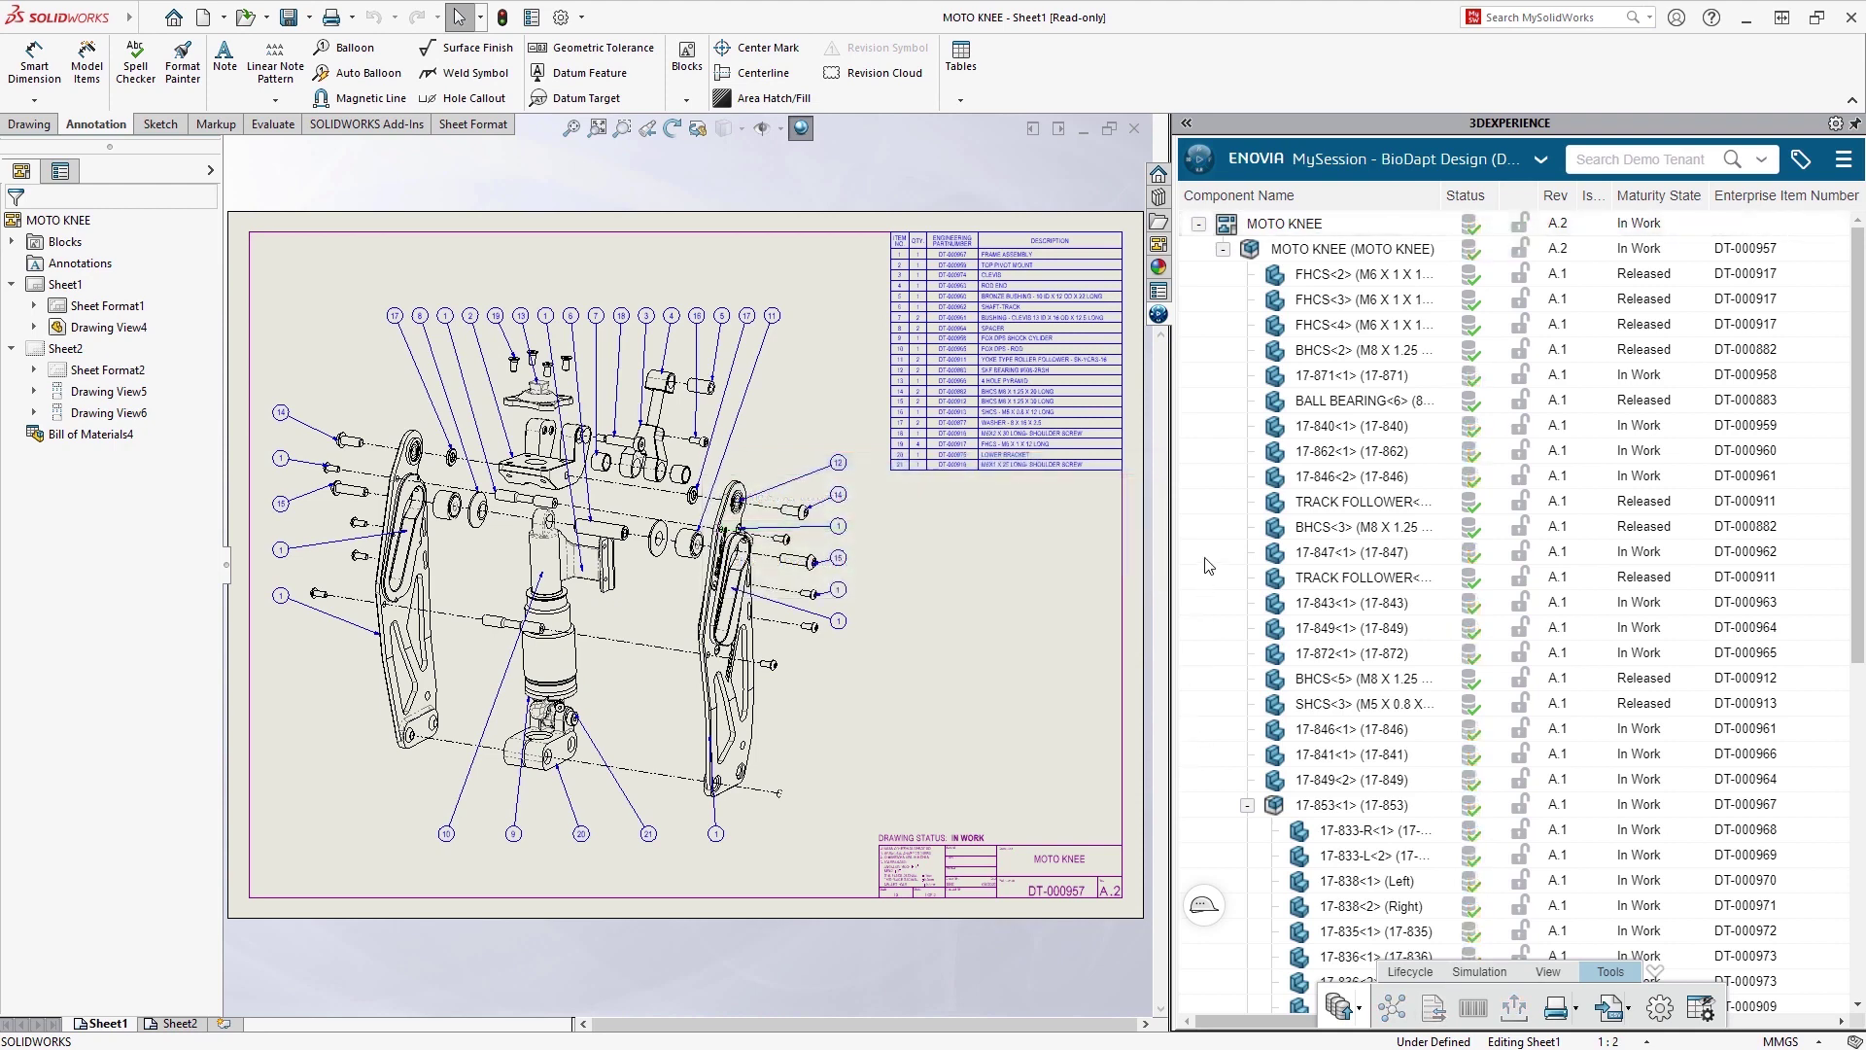
- Change the maturity of MOTO KNEE revision A.2 to Released
right_click(1228, 228)
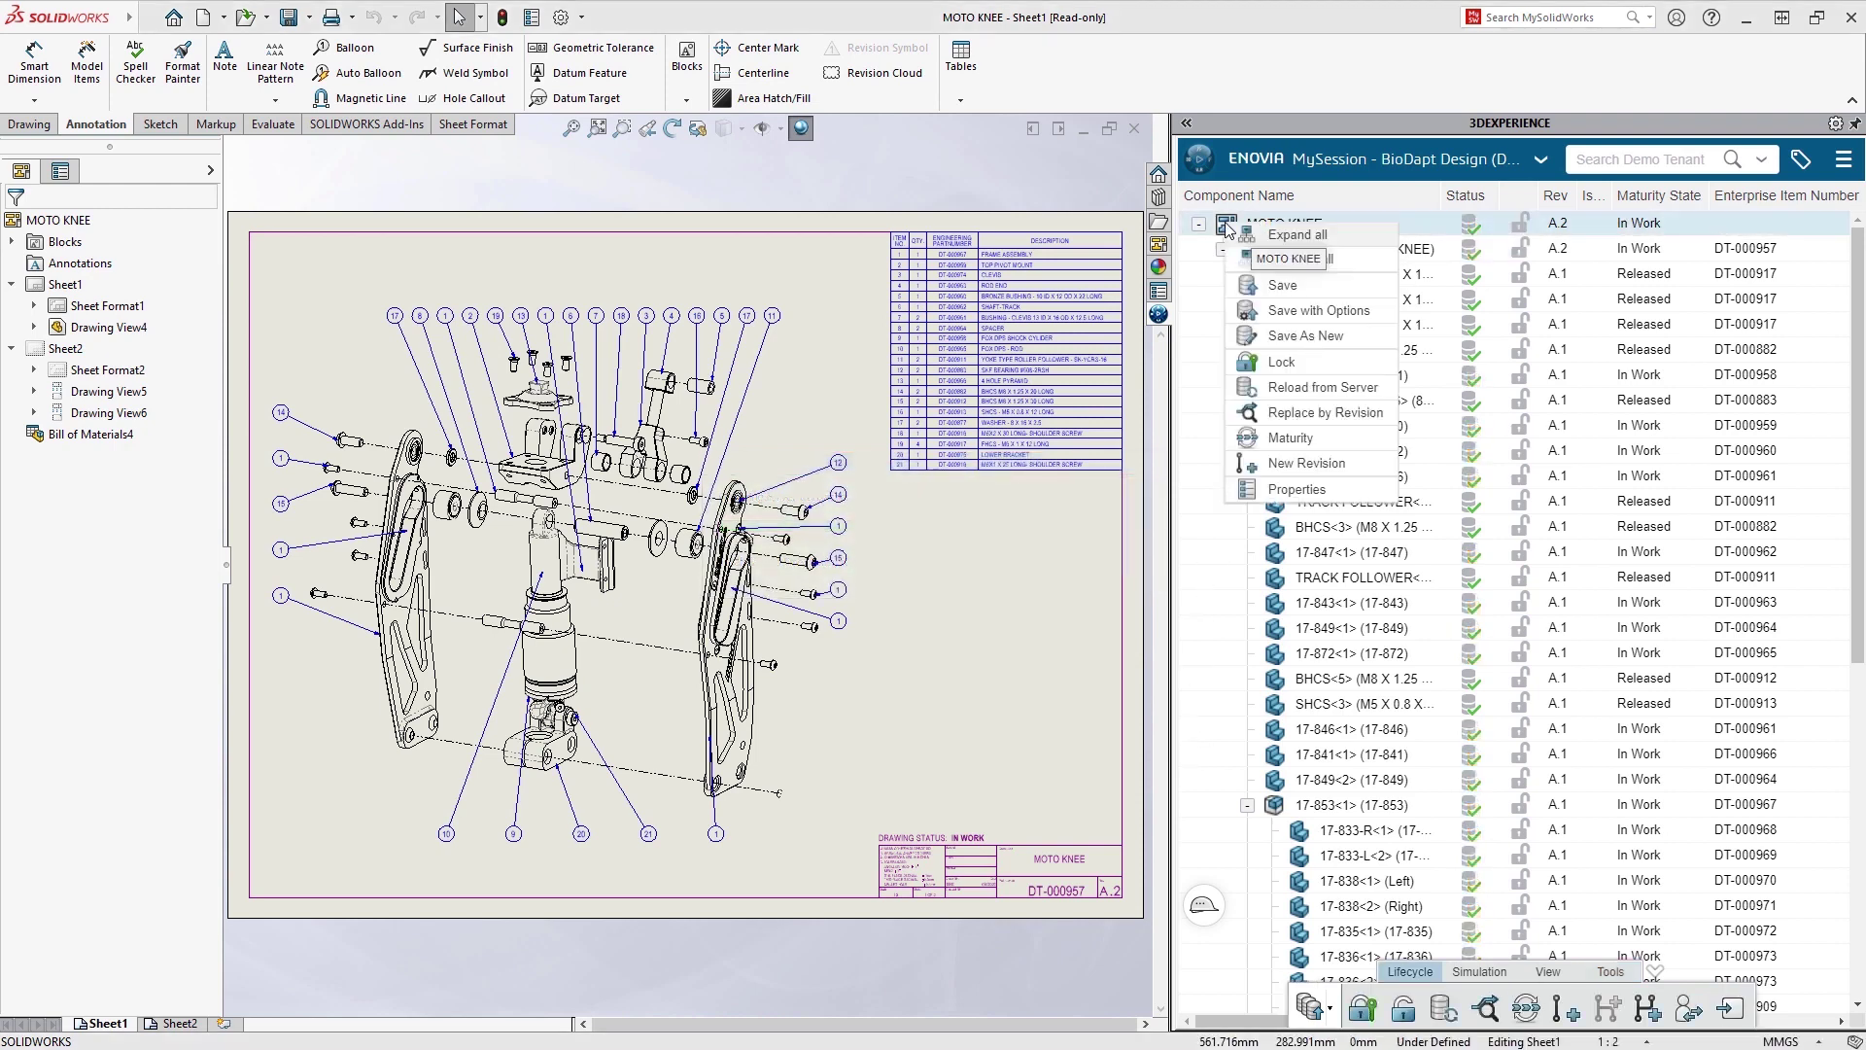
click(1233, 440)
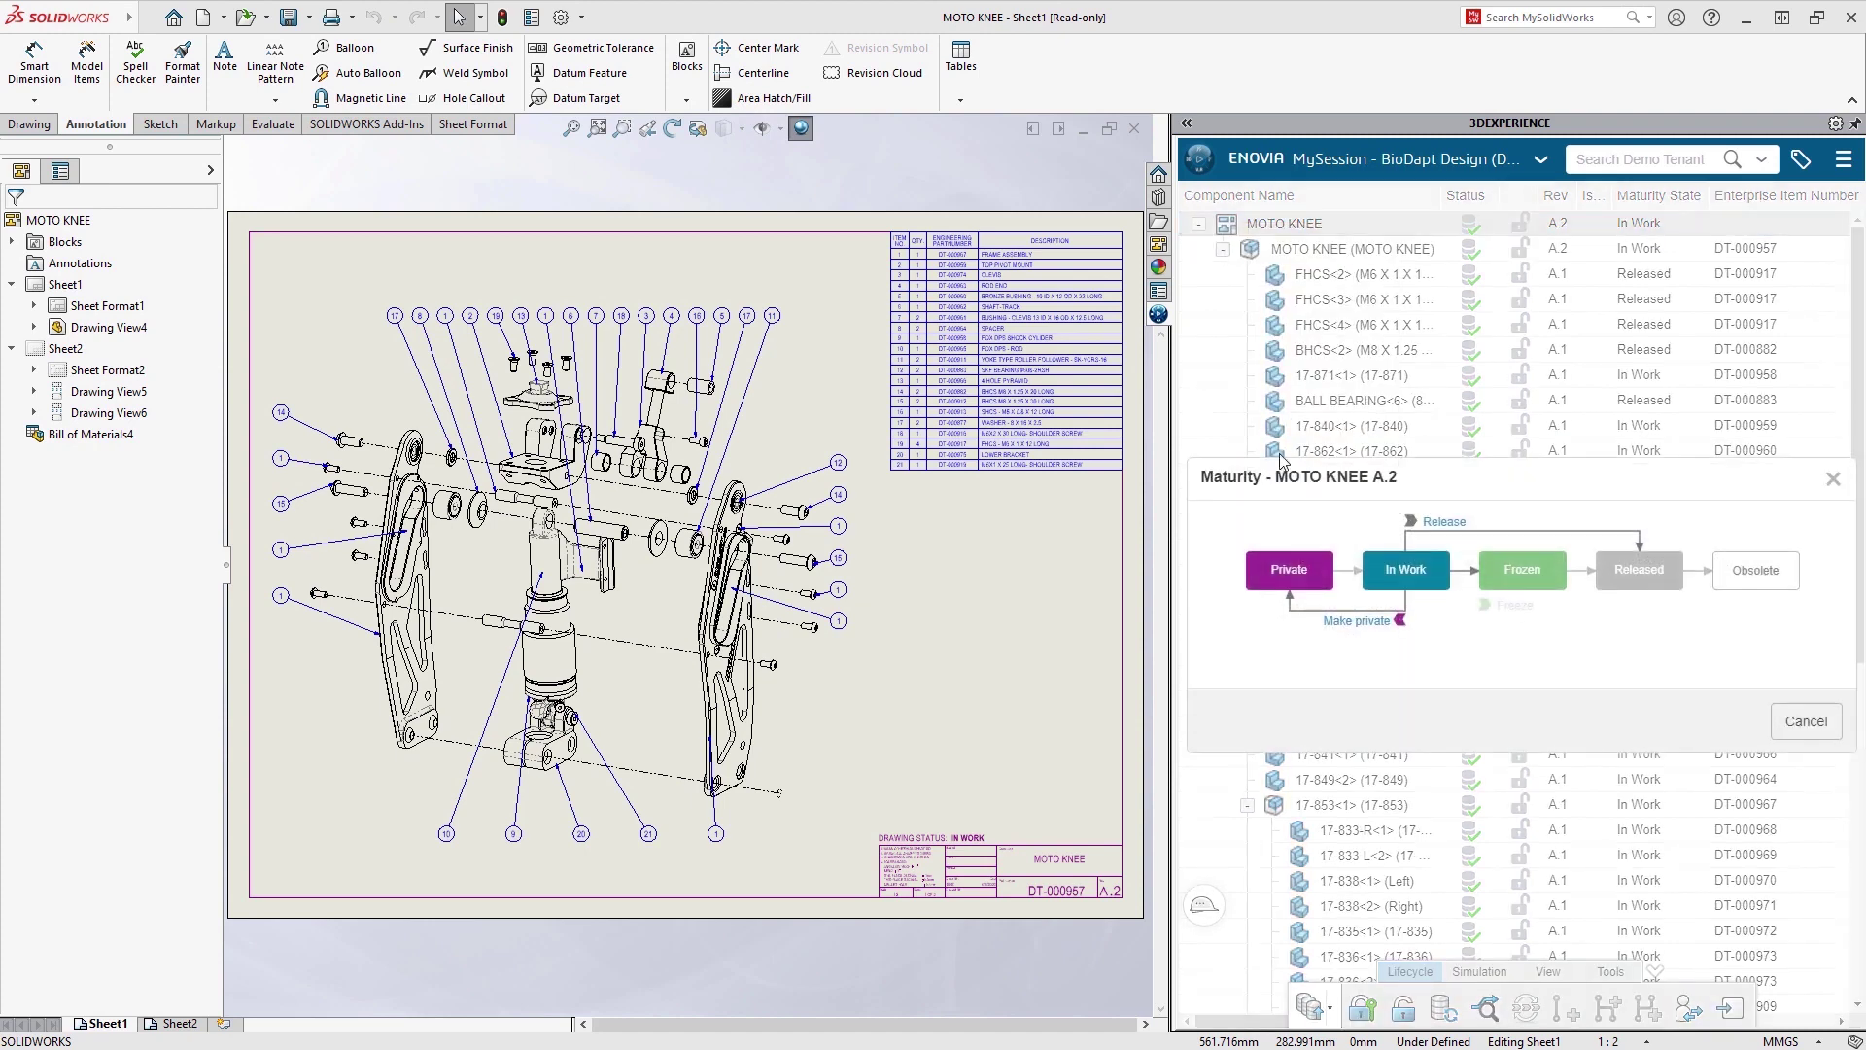
click(1439, 526)
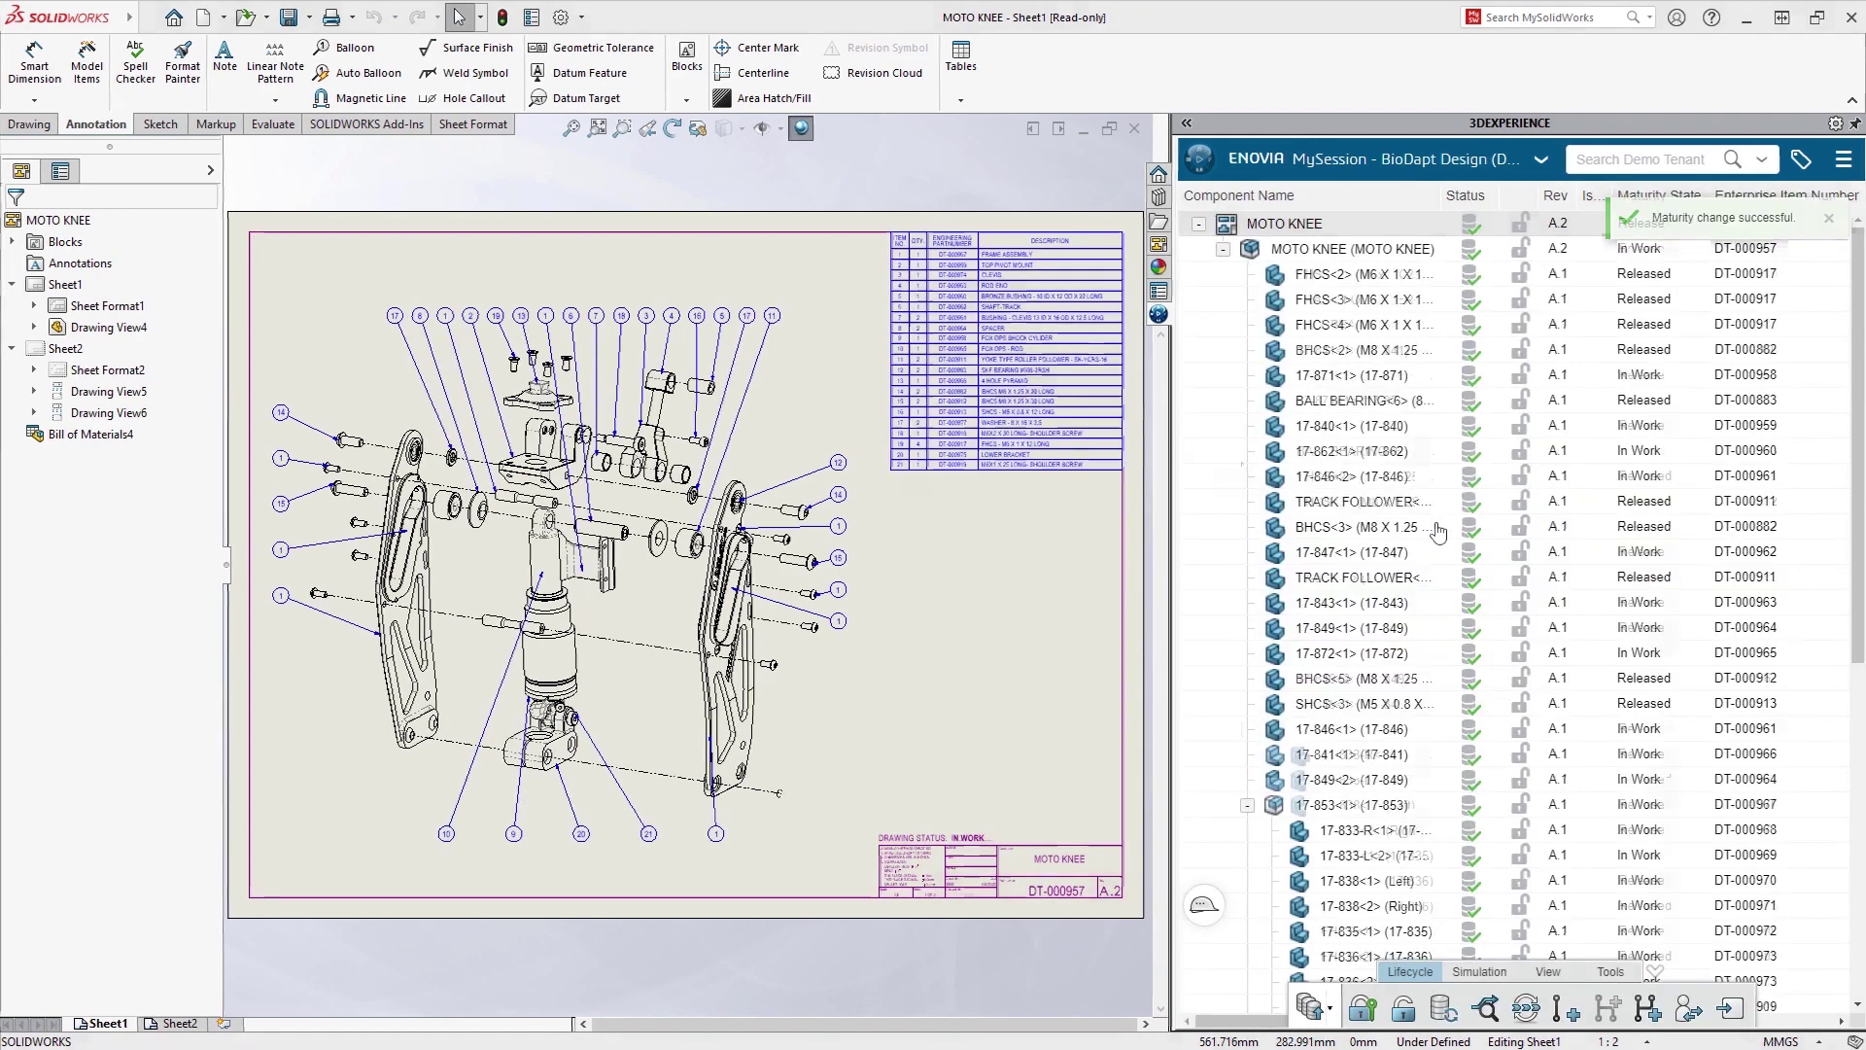
- Mark the MOTO KNEE collaborative task as completed
click(1529, 161)
click(1501, 248)
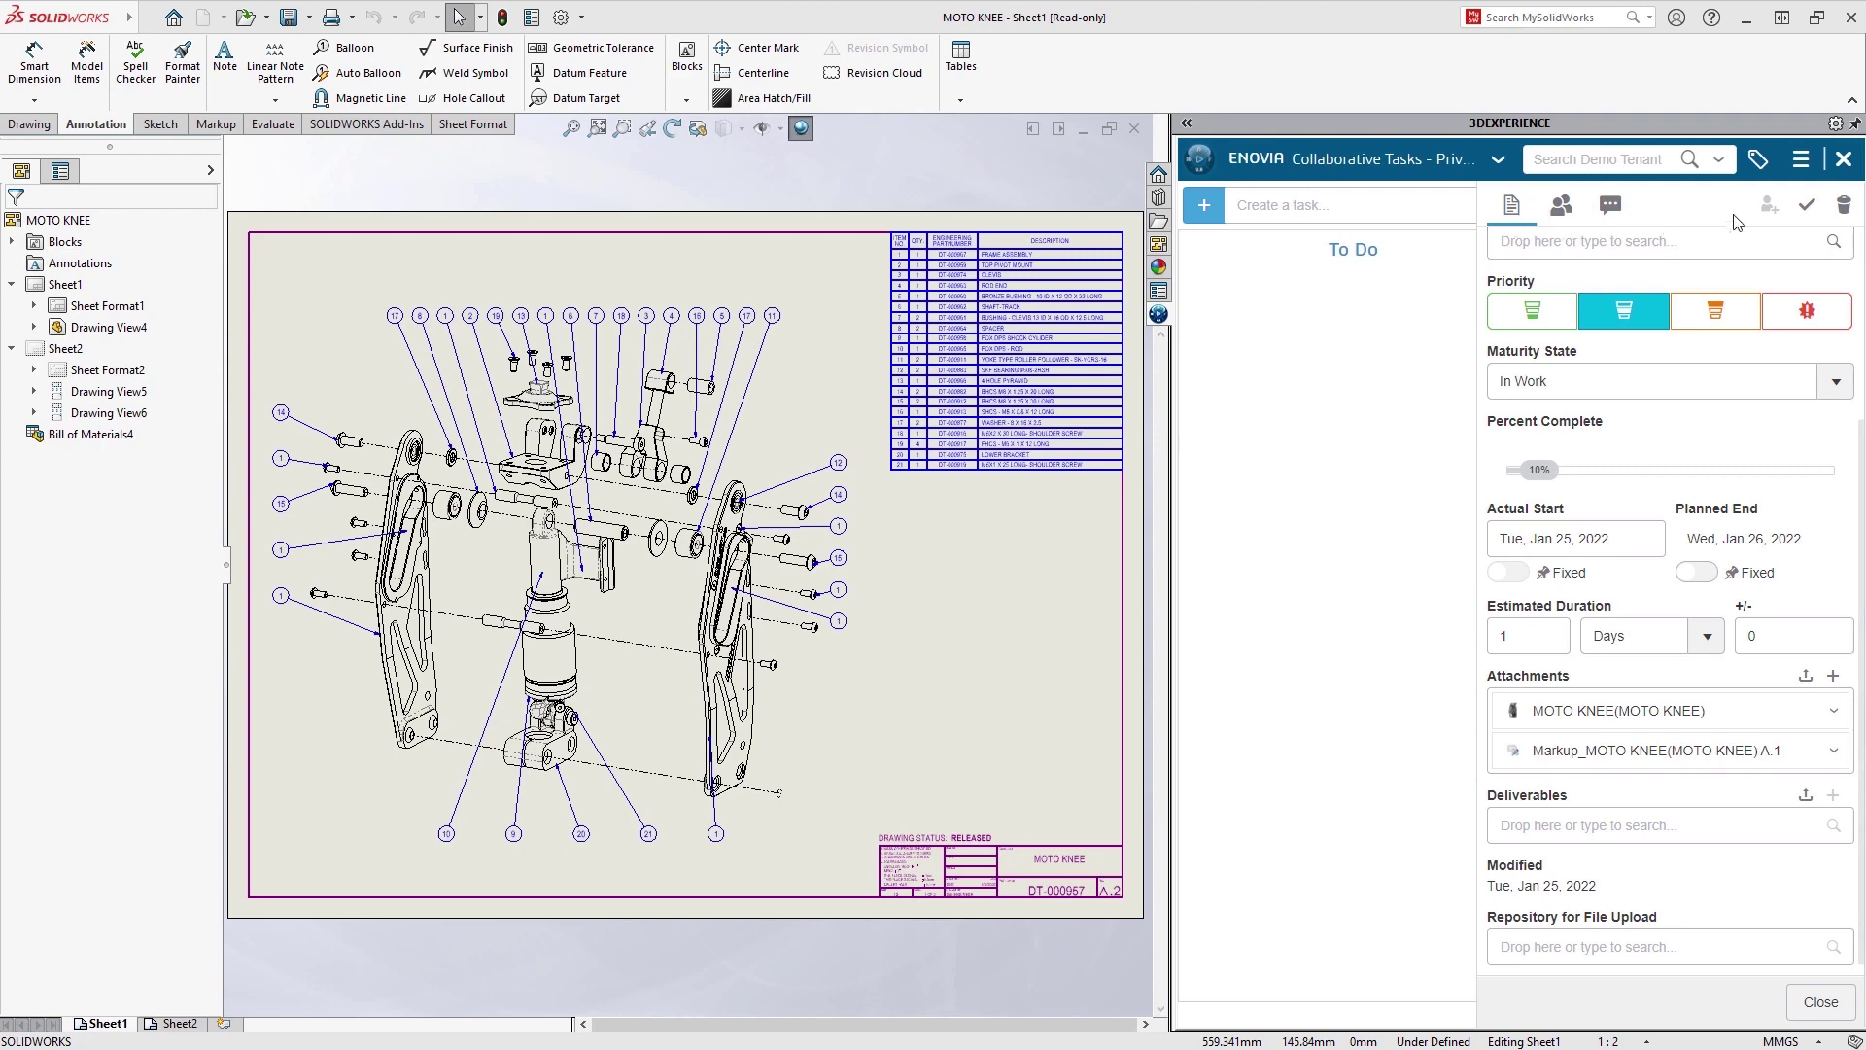
click(1808, 206)
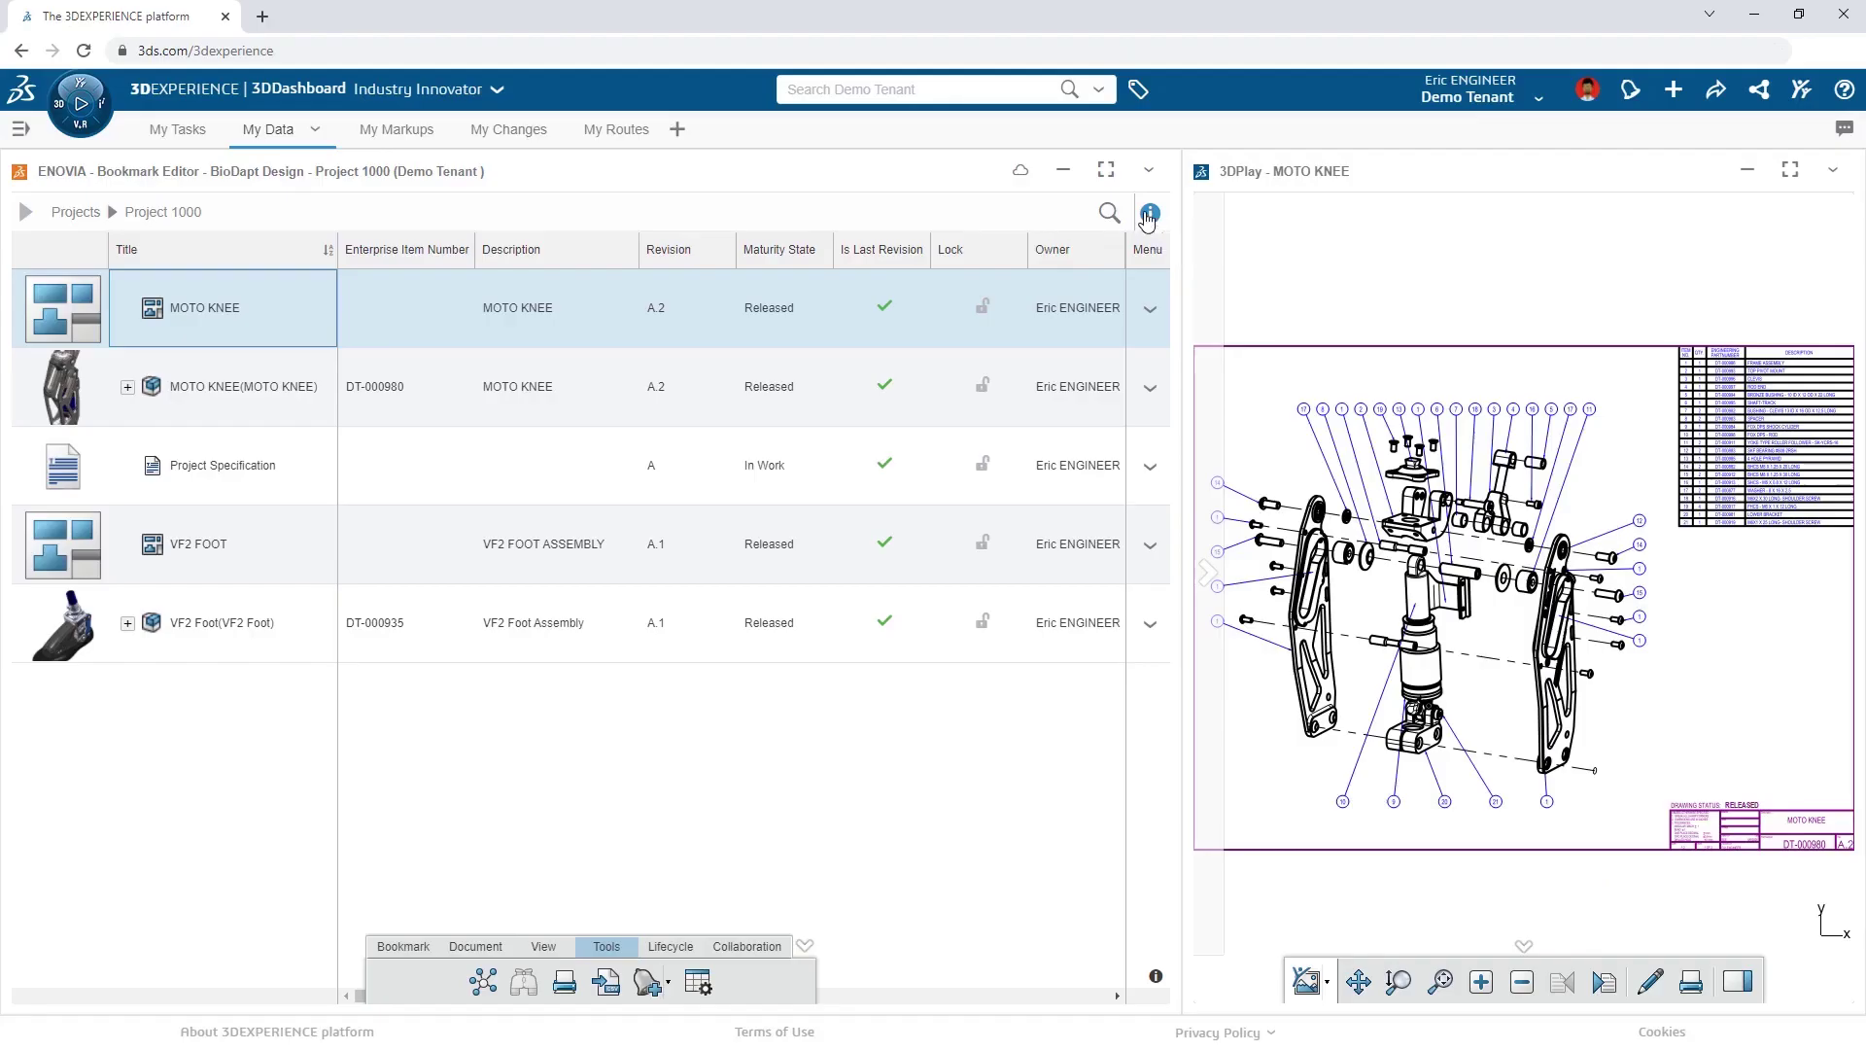
- Show the information panel for the MOTO KNEE A.2 drawing
click(1150, 213)
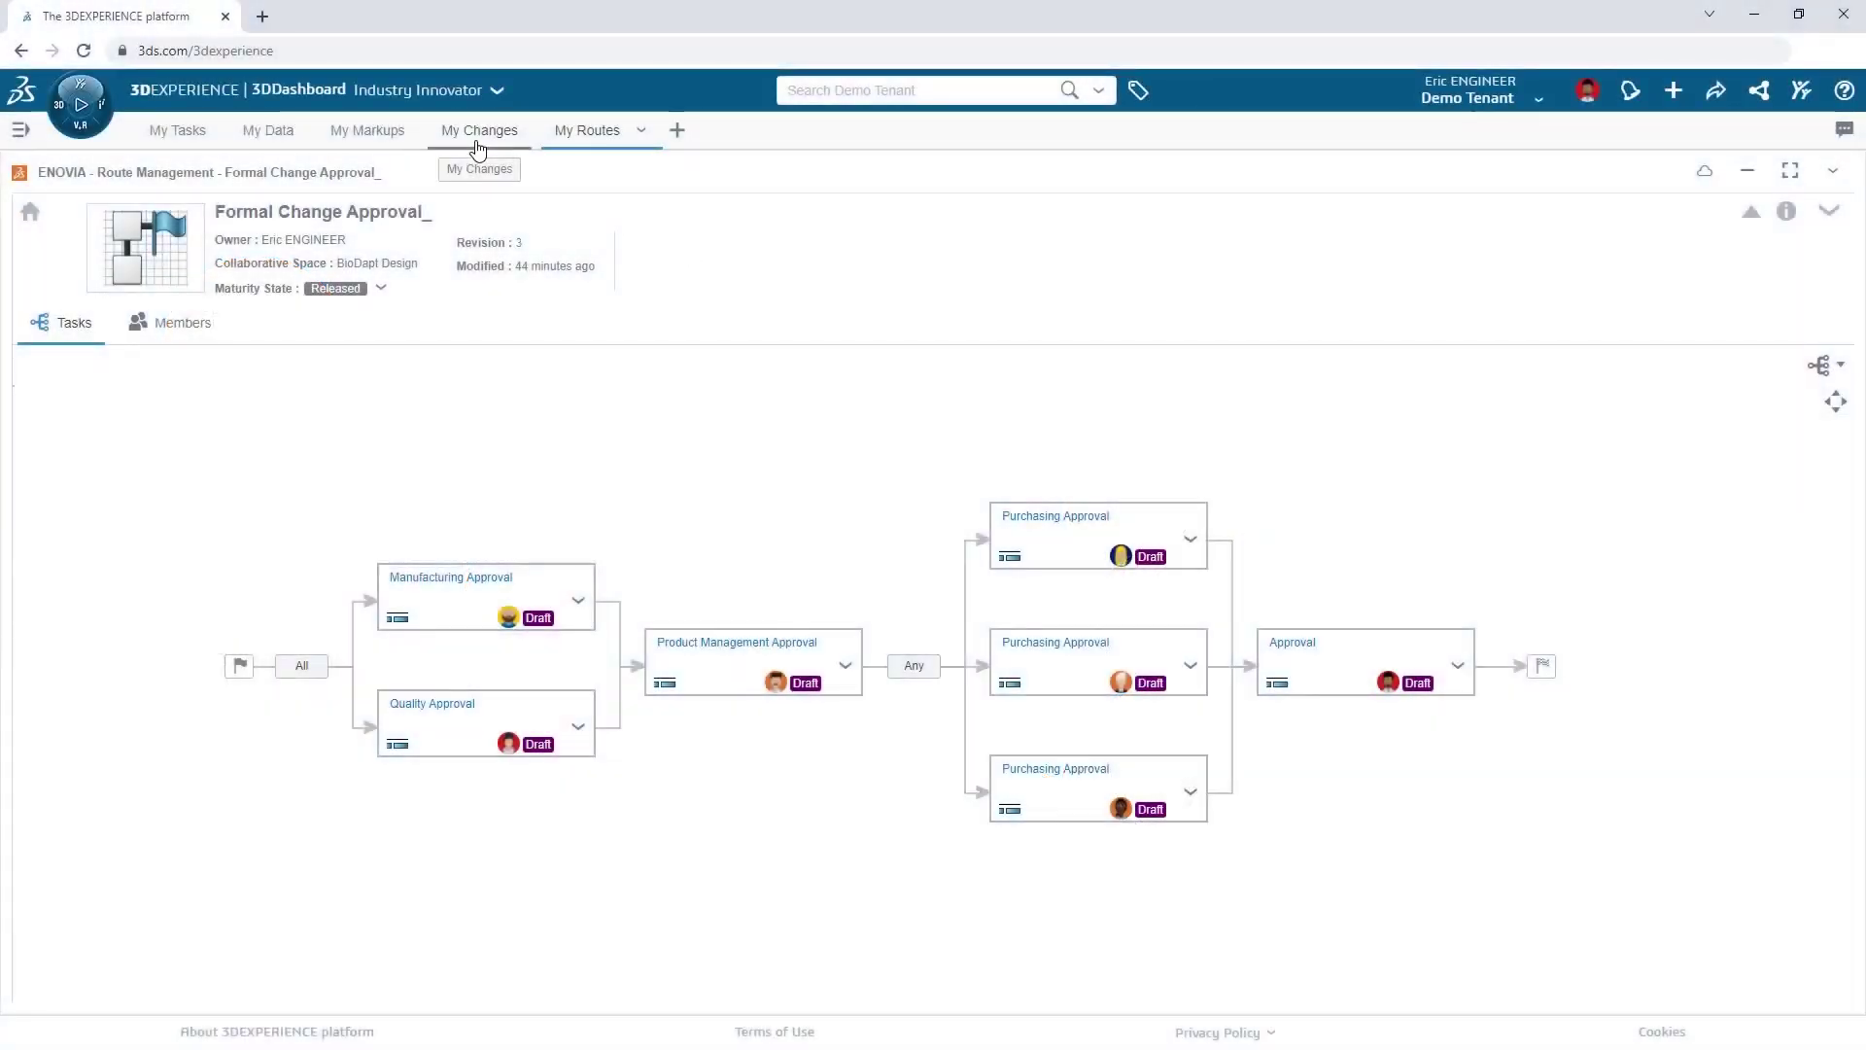
- Switch to the My Changes dashboard with its Issue Management list
click(477, 136)
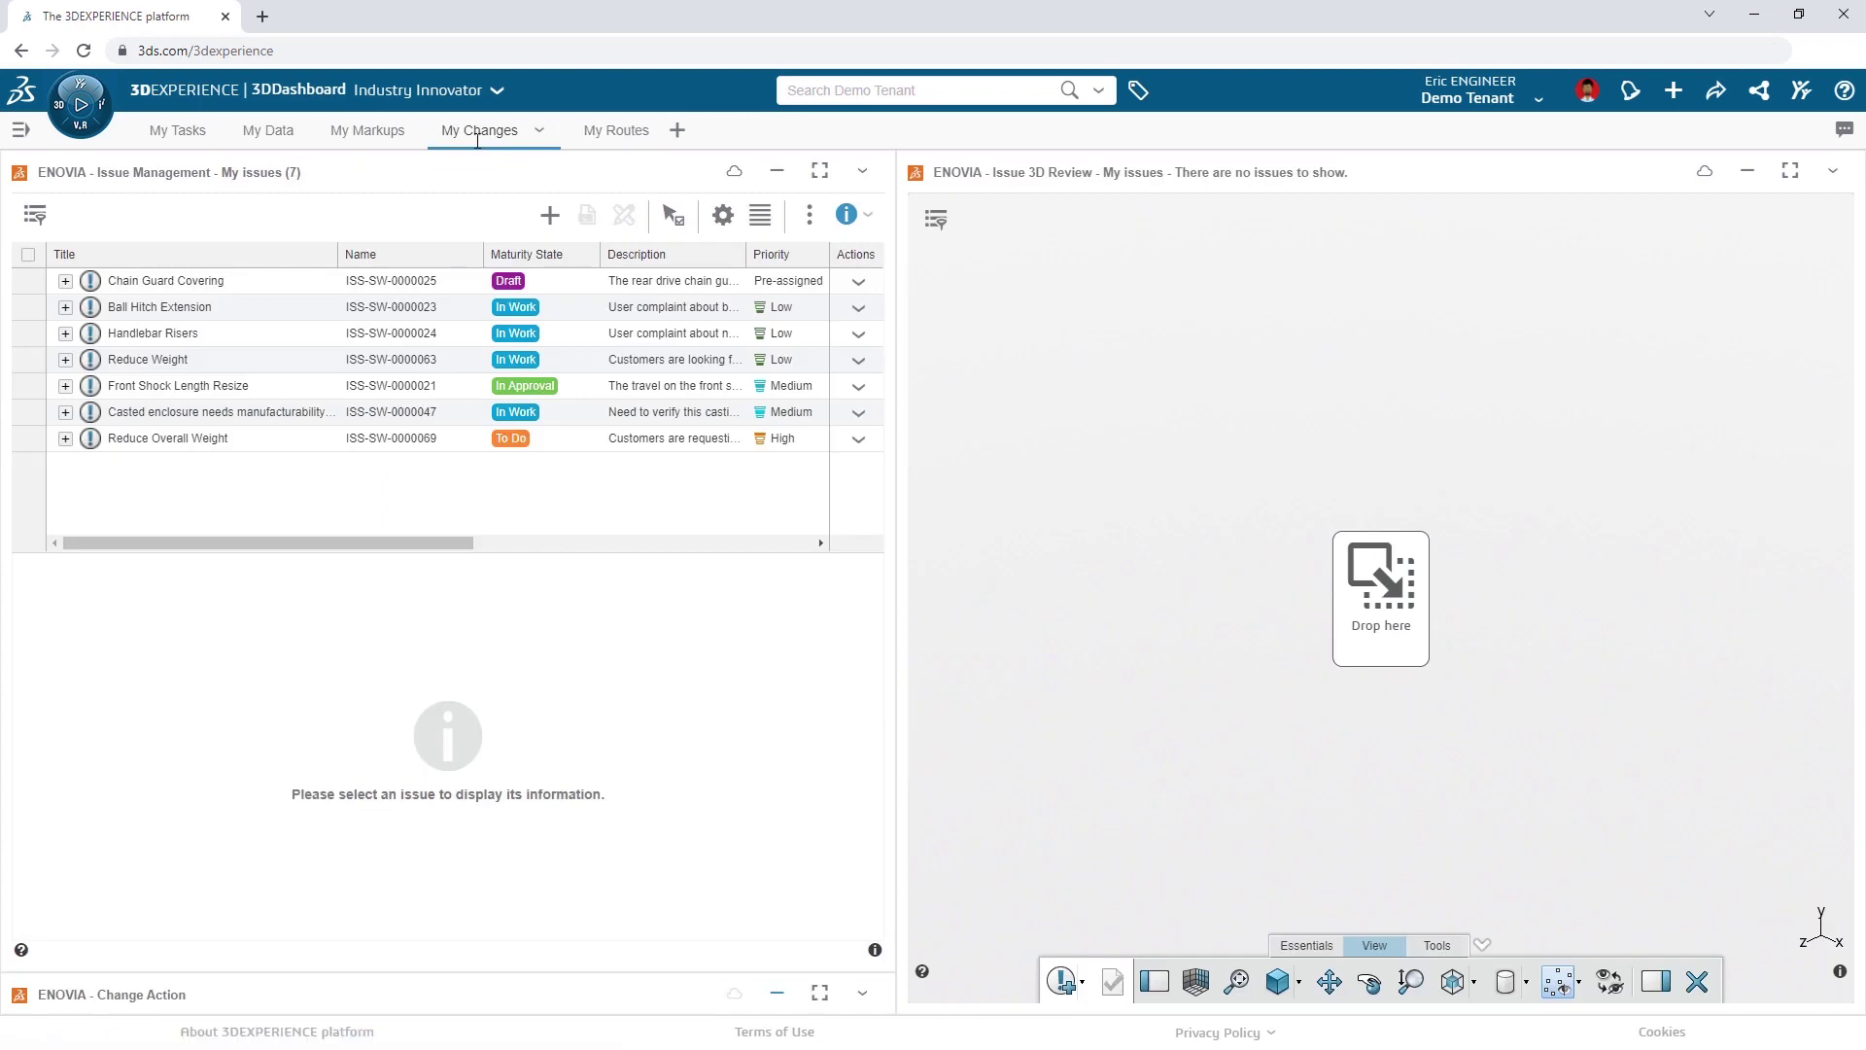
- Load related VF2 Foot into 3D Review, set Reduce Overall Weight to In Work, start a change action
click(197, 434)
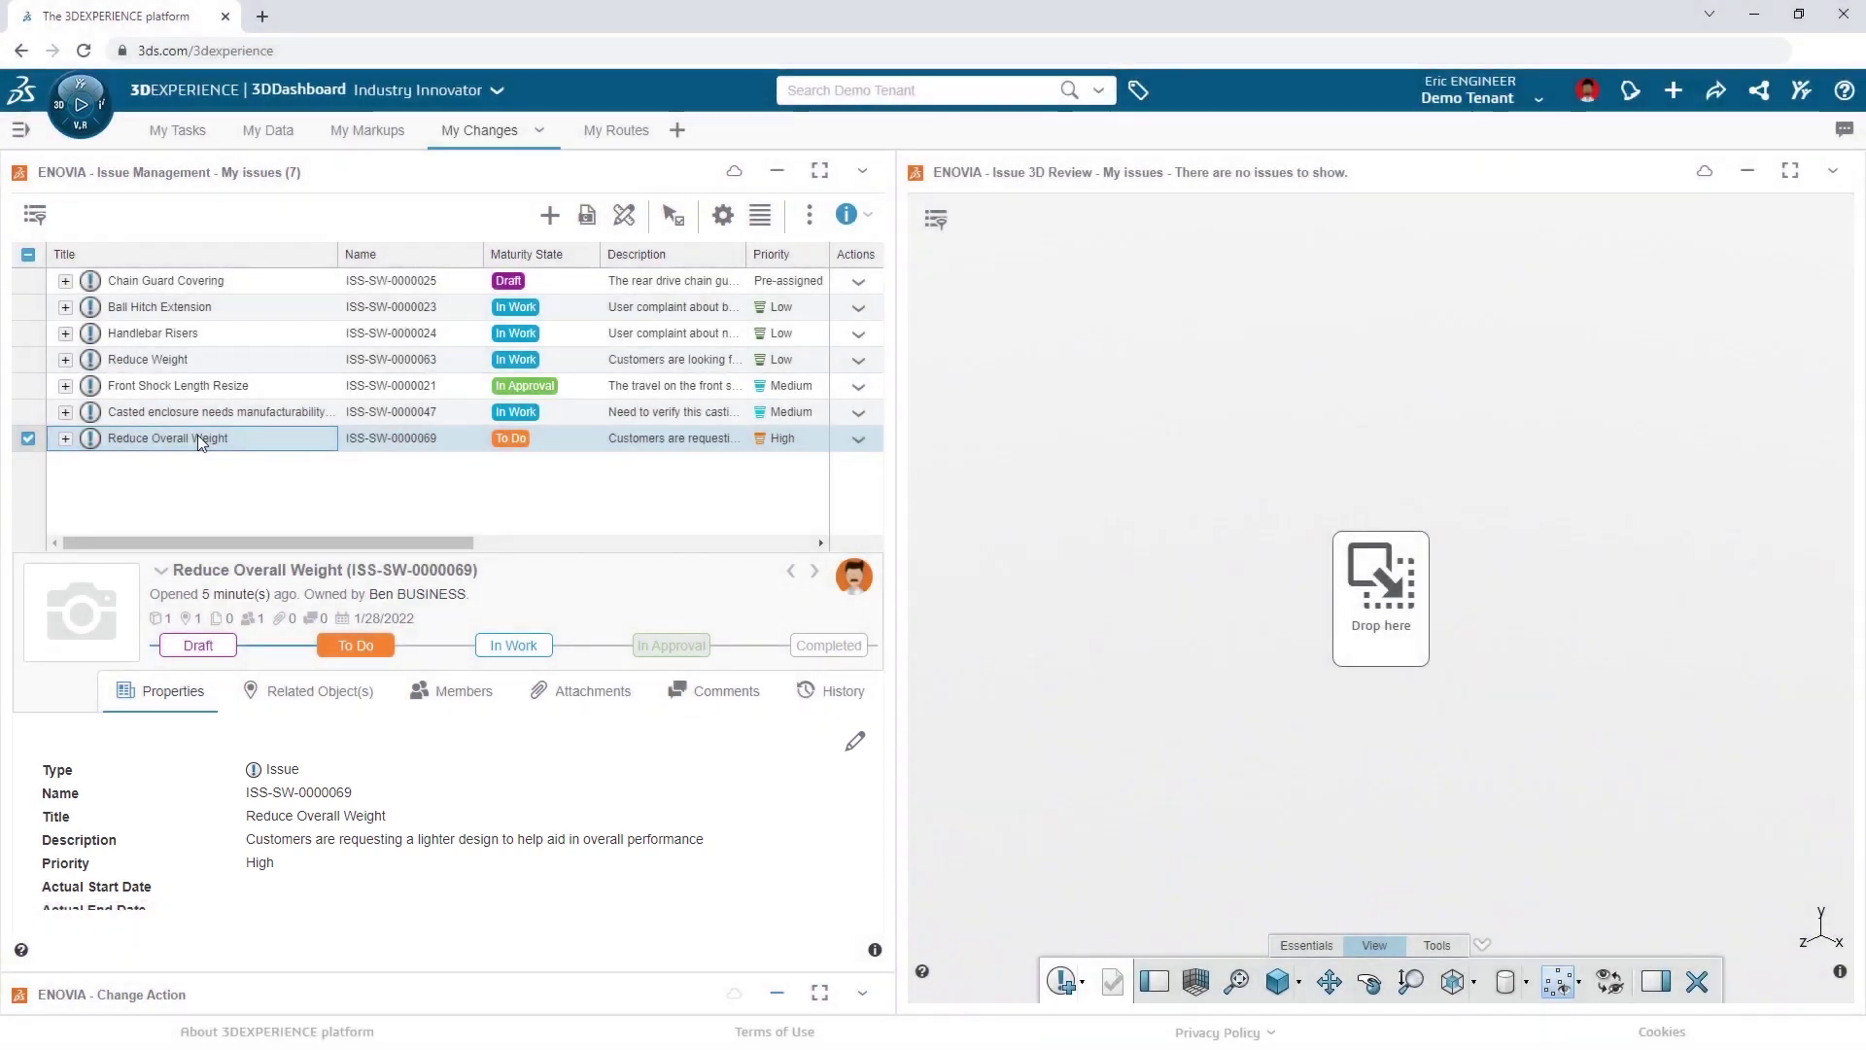
click(278, 690)
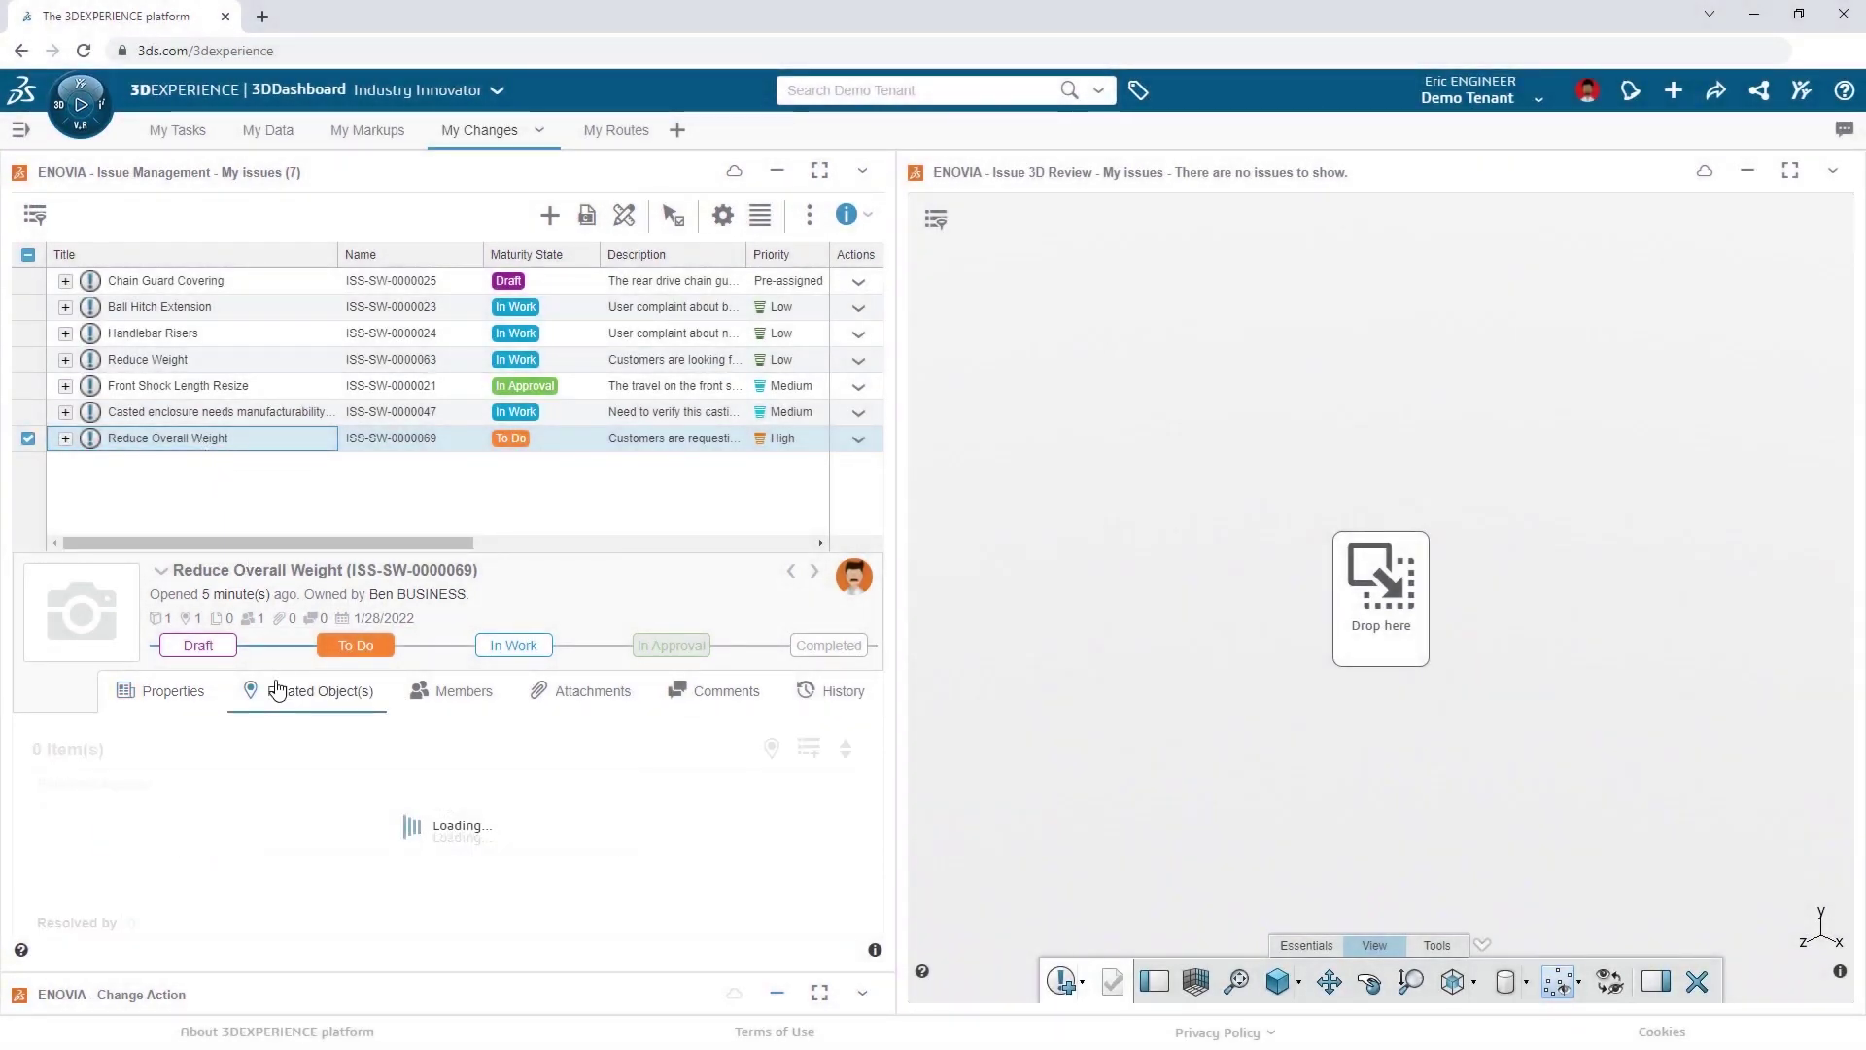
scroll(287, 792, down, 2)
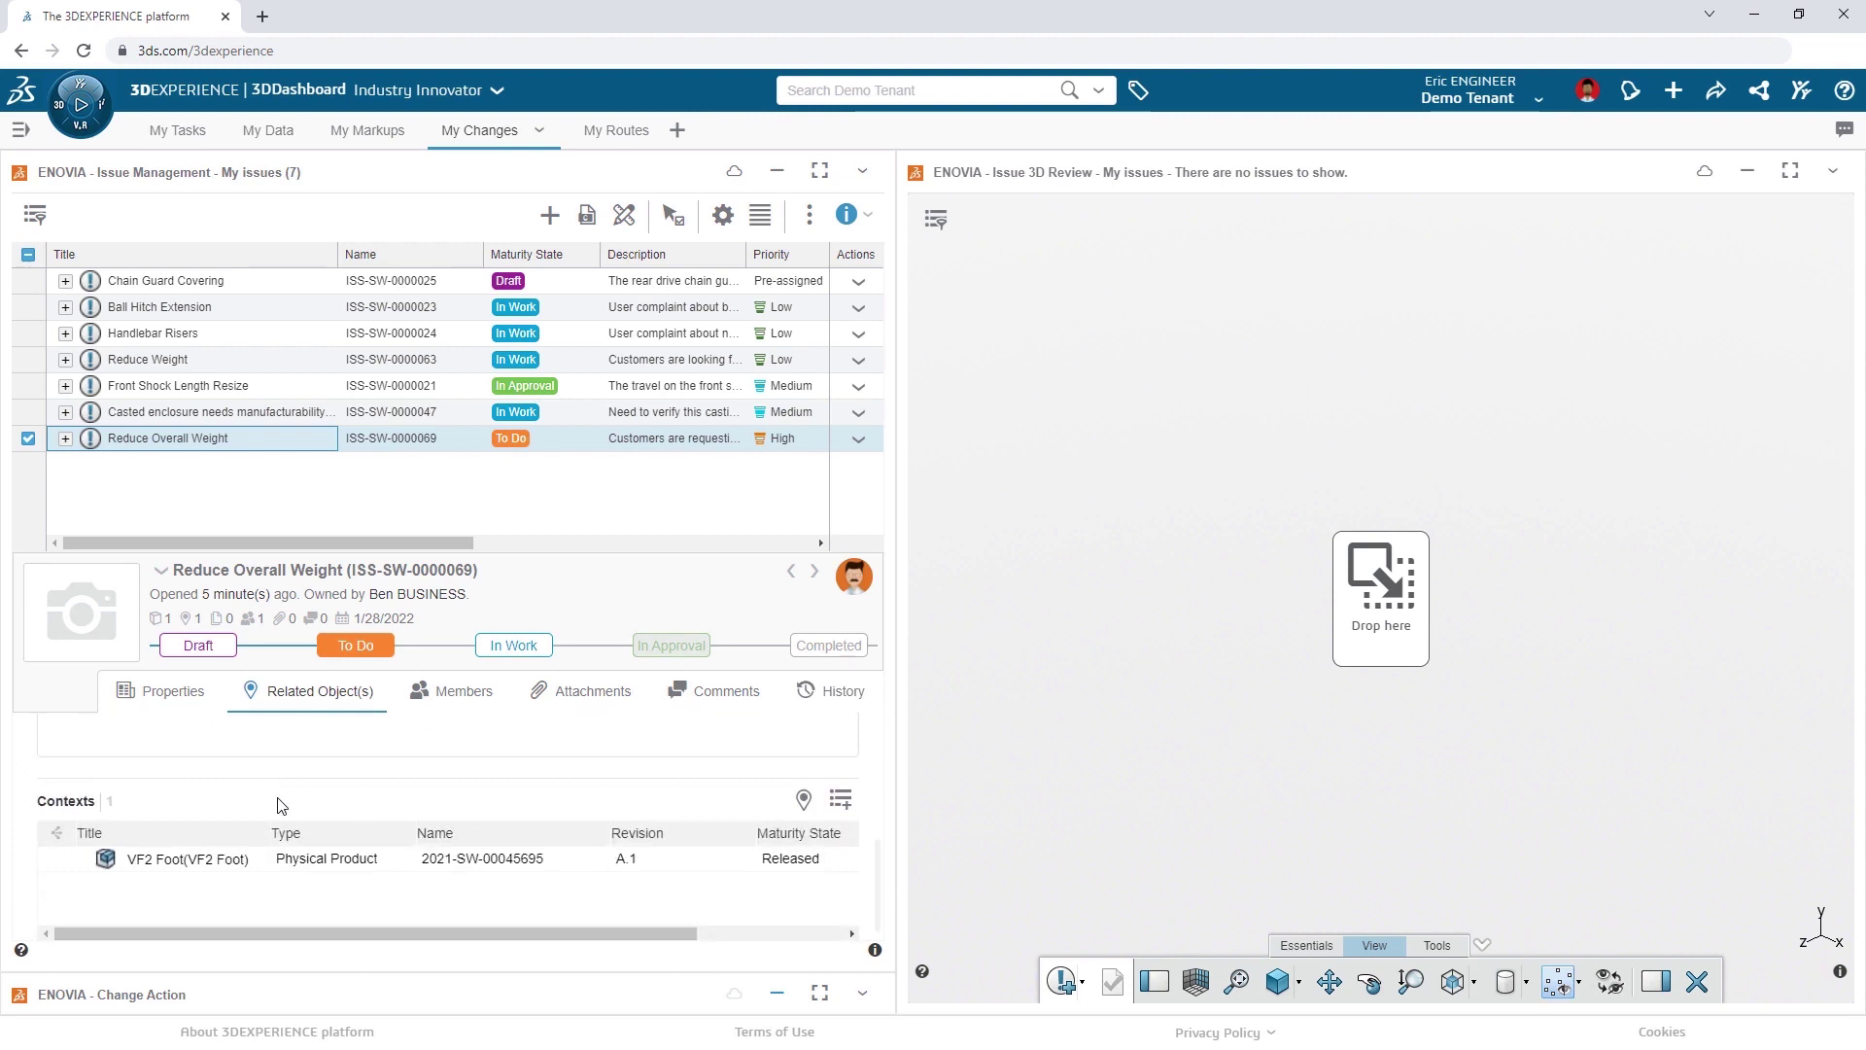
drag(160, 858, 1198, 770)
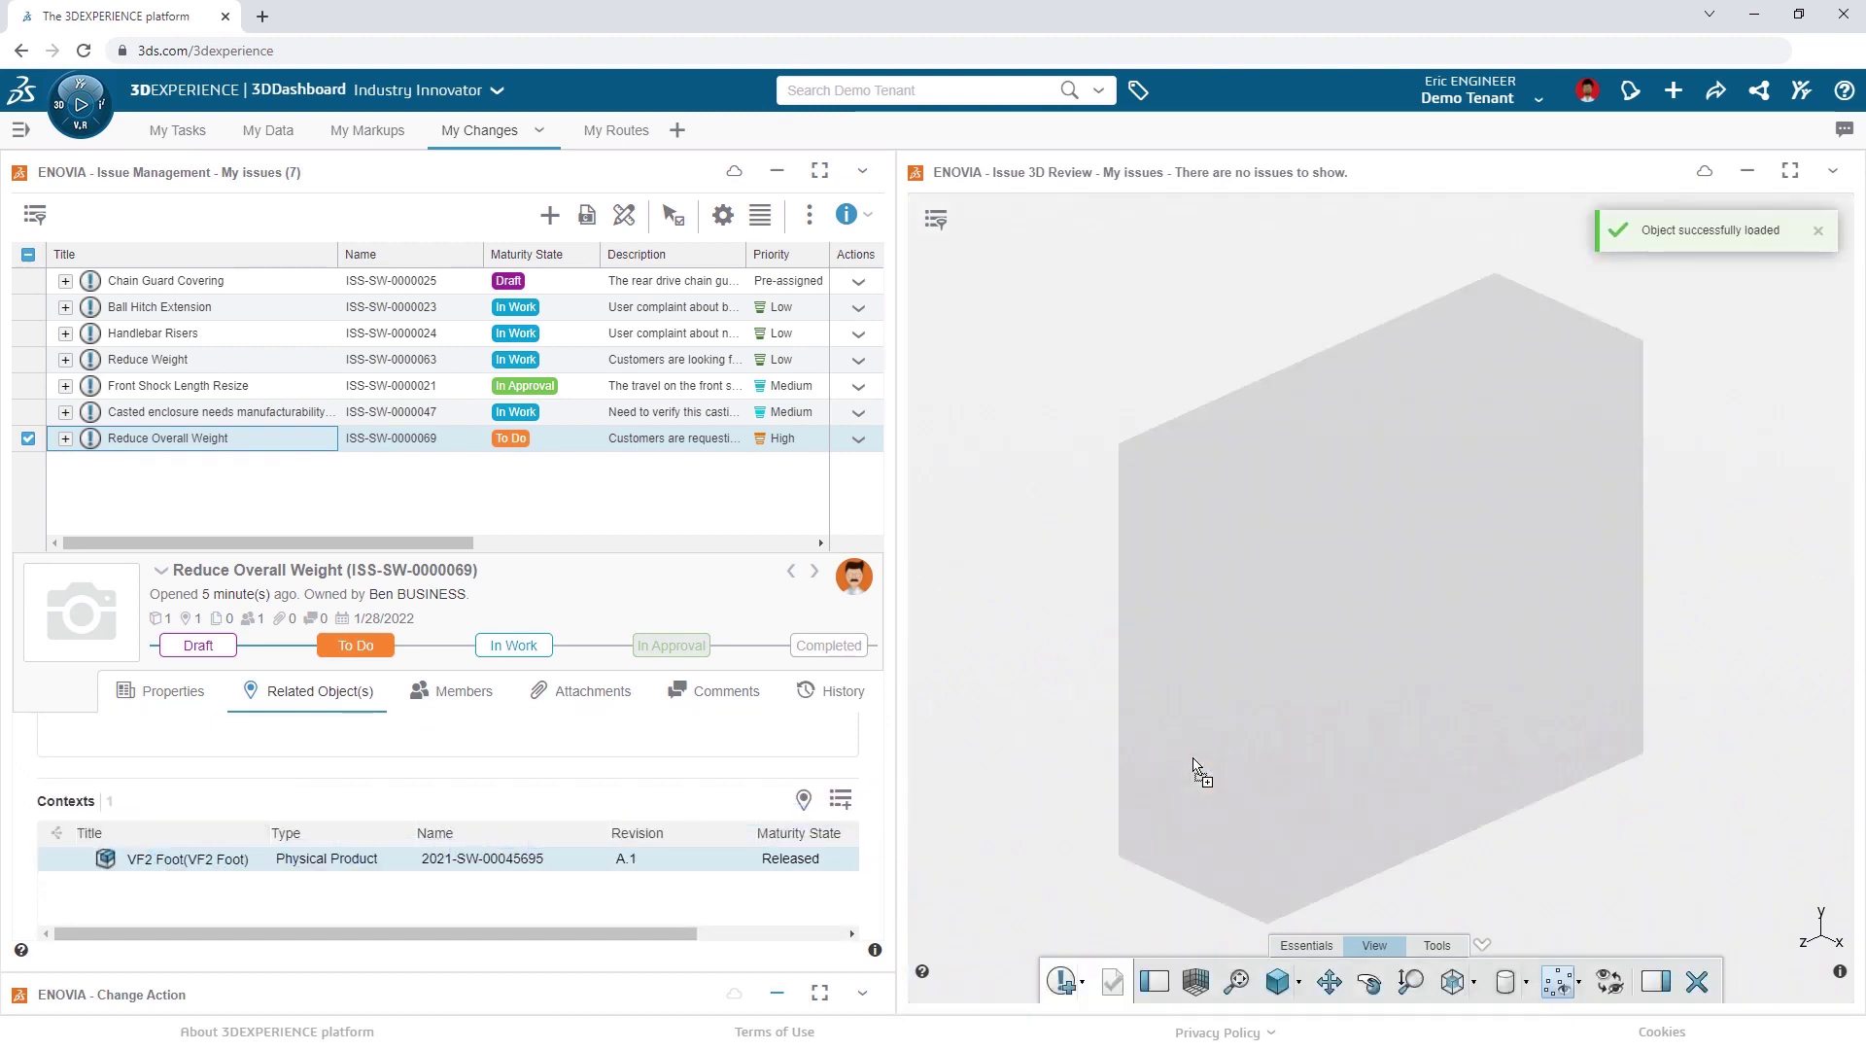
drag(1207, 770, 988, 758)
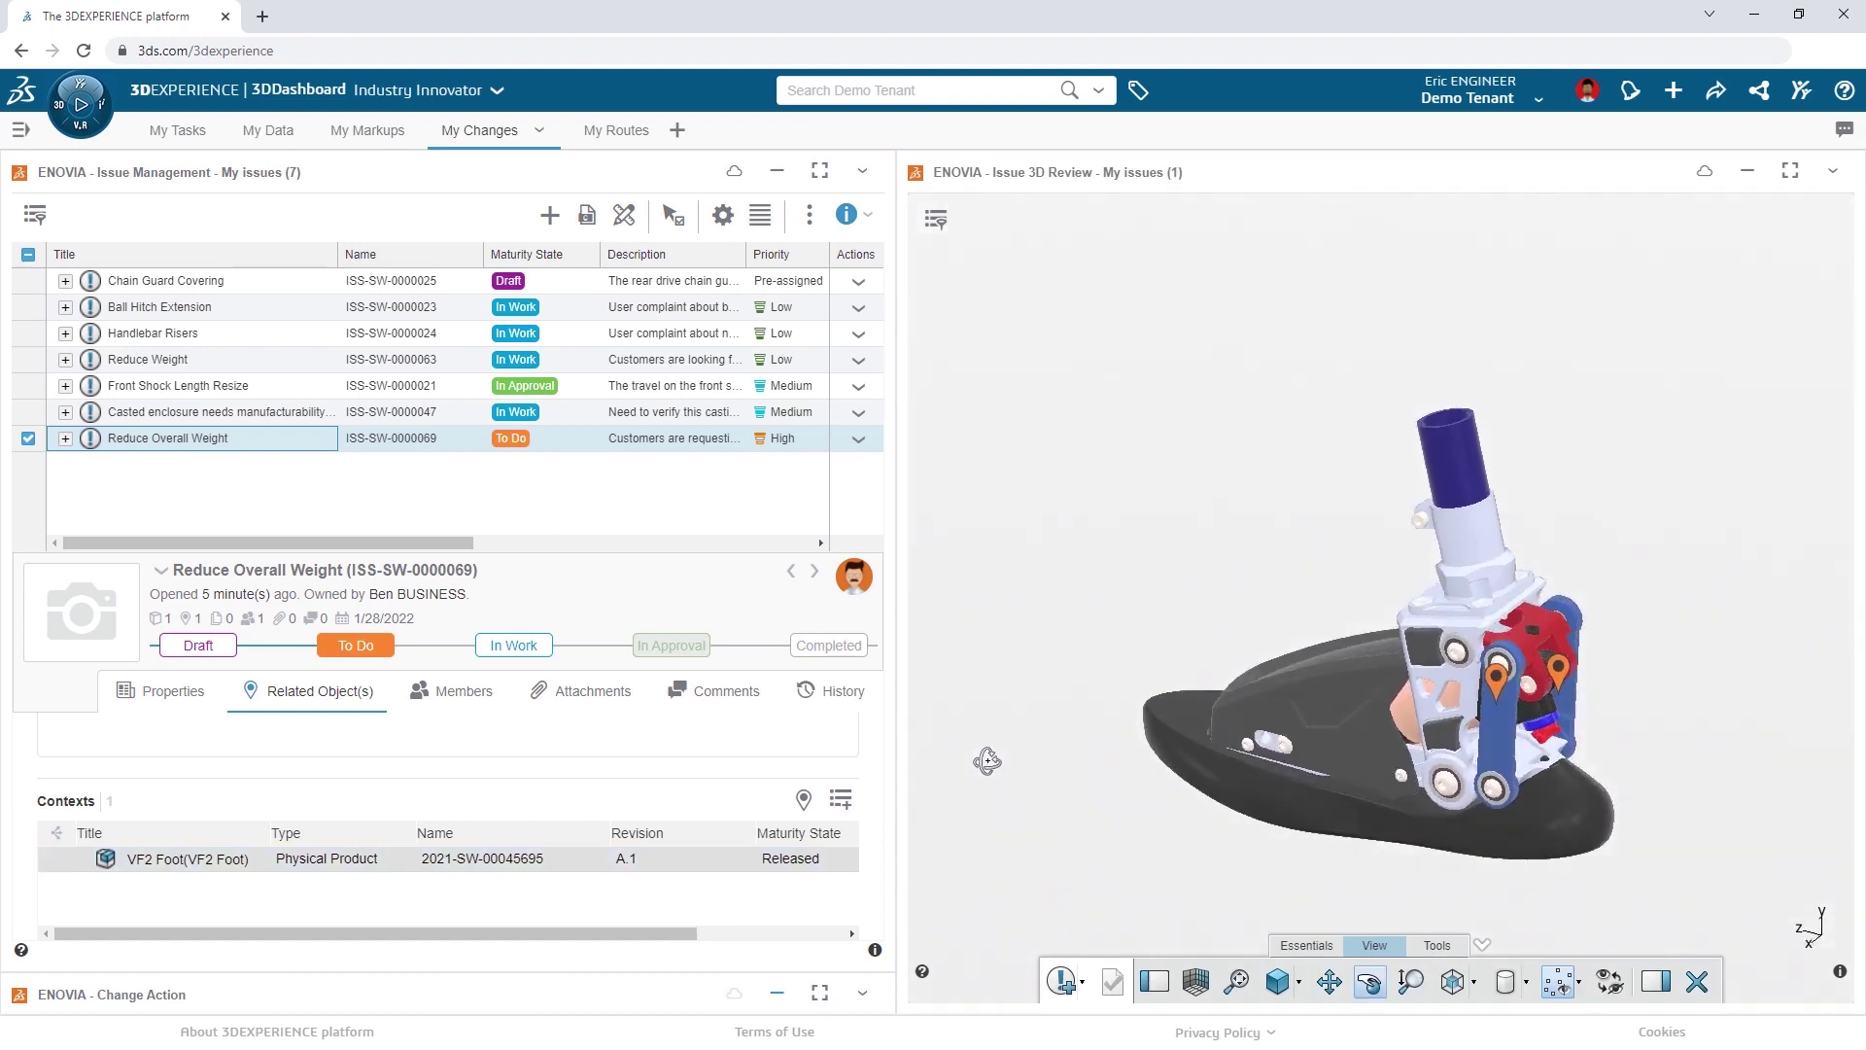
click(501, 650)
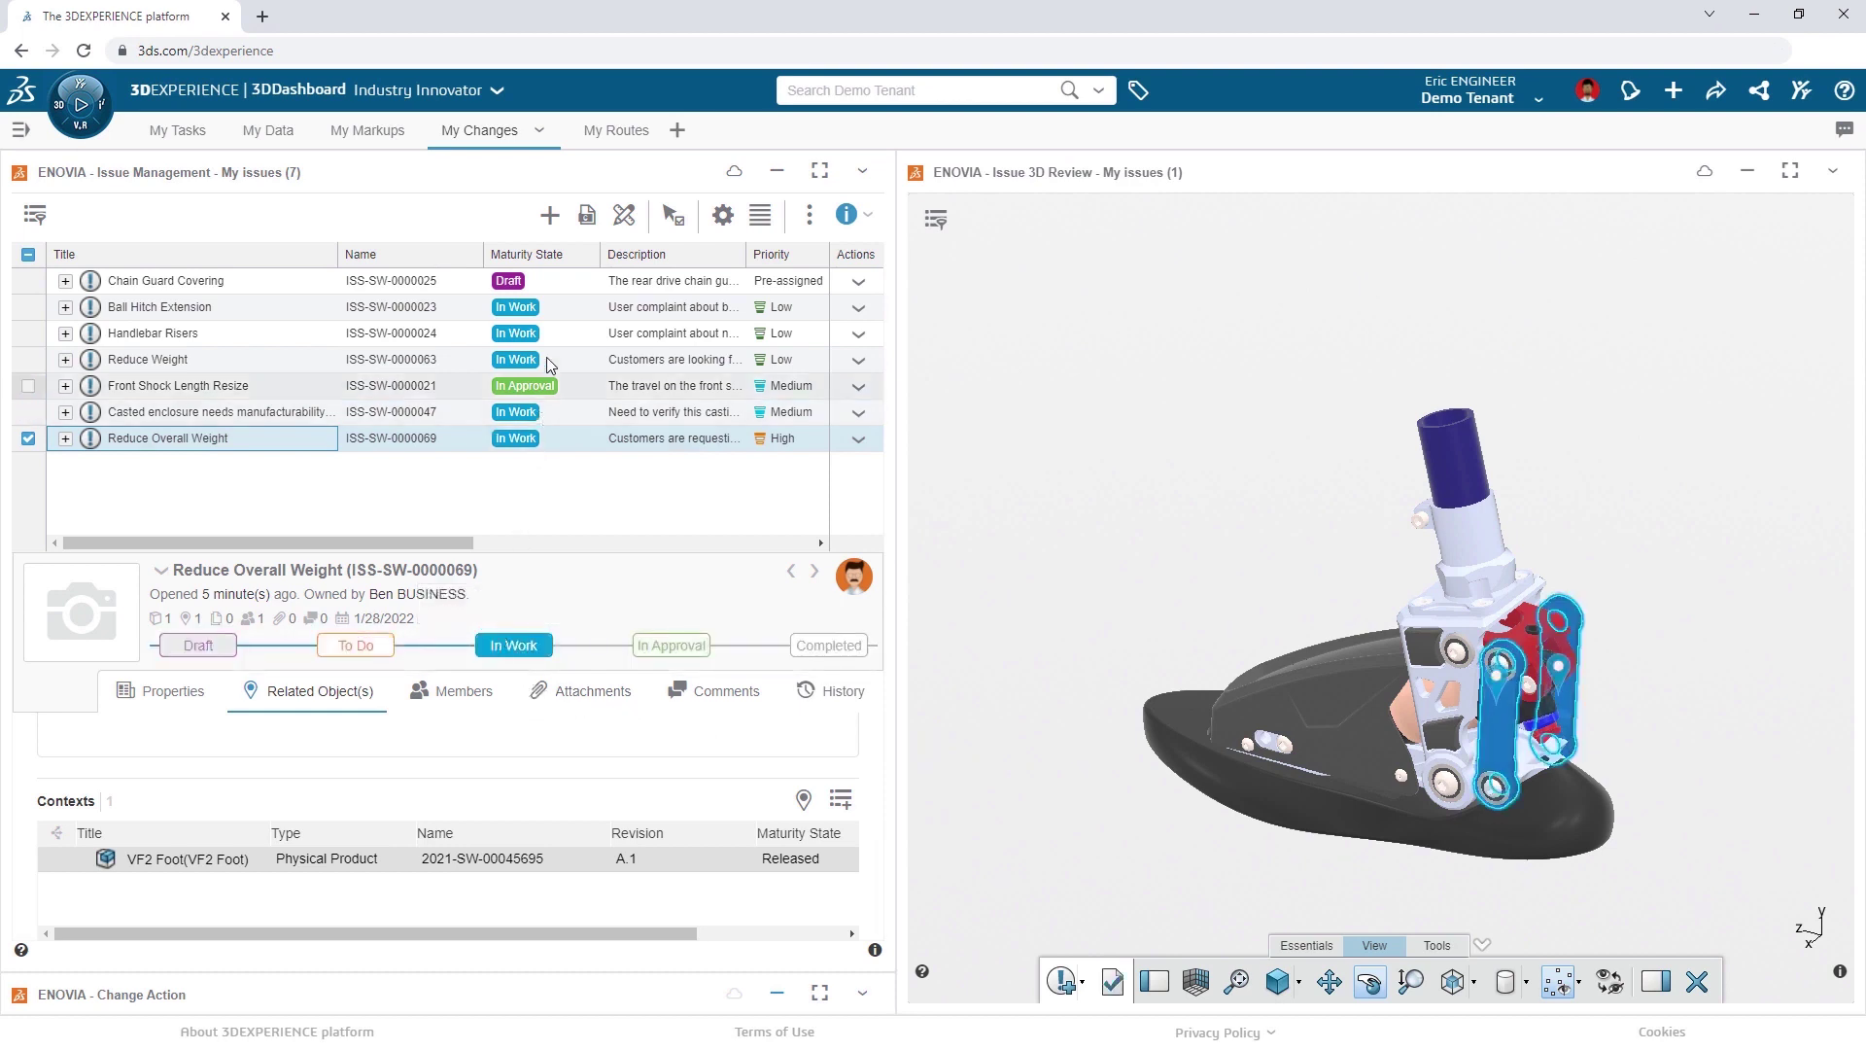
click(586, 219)
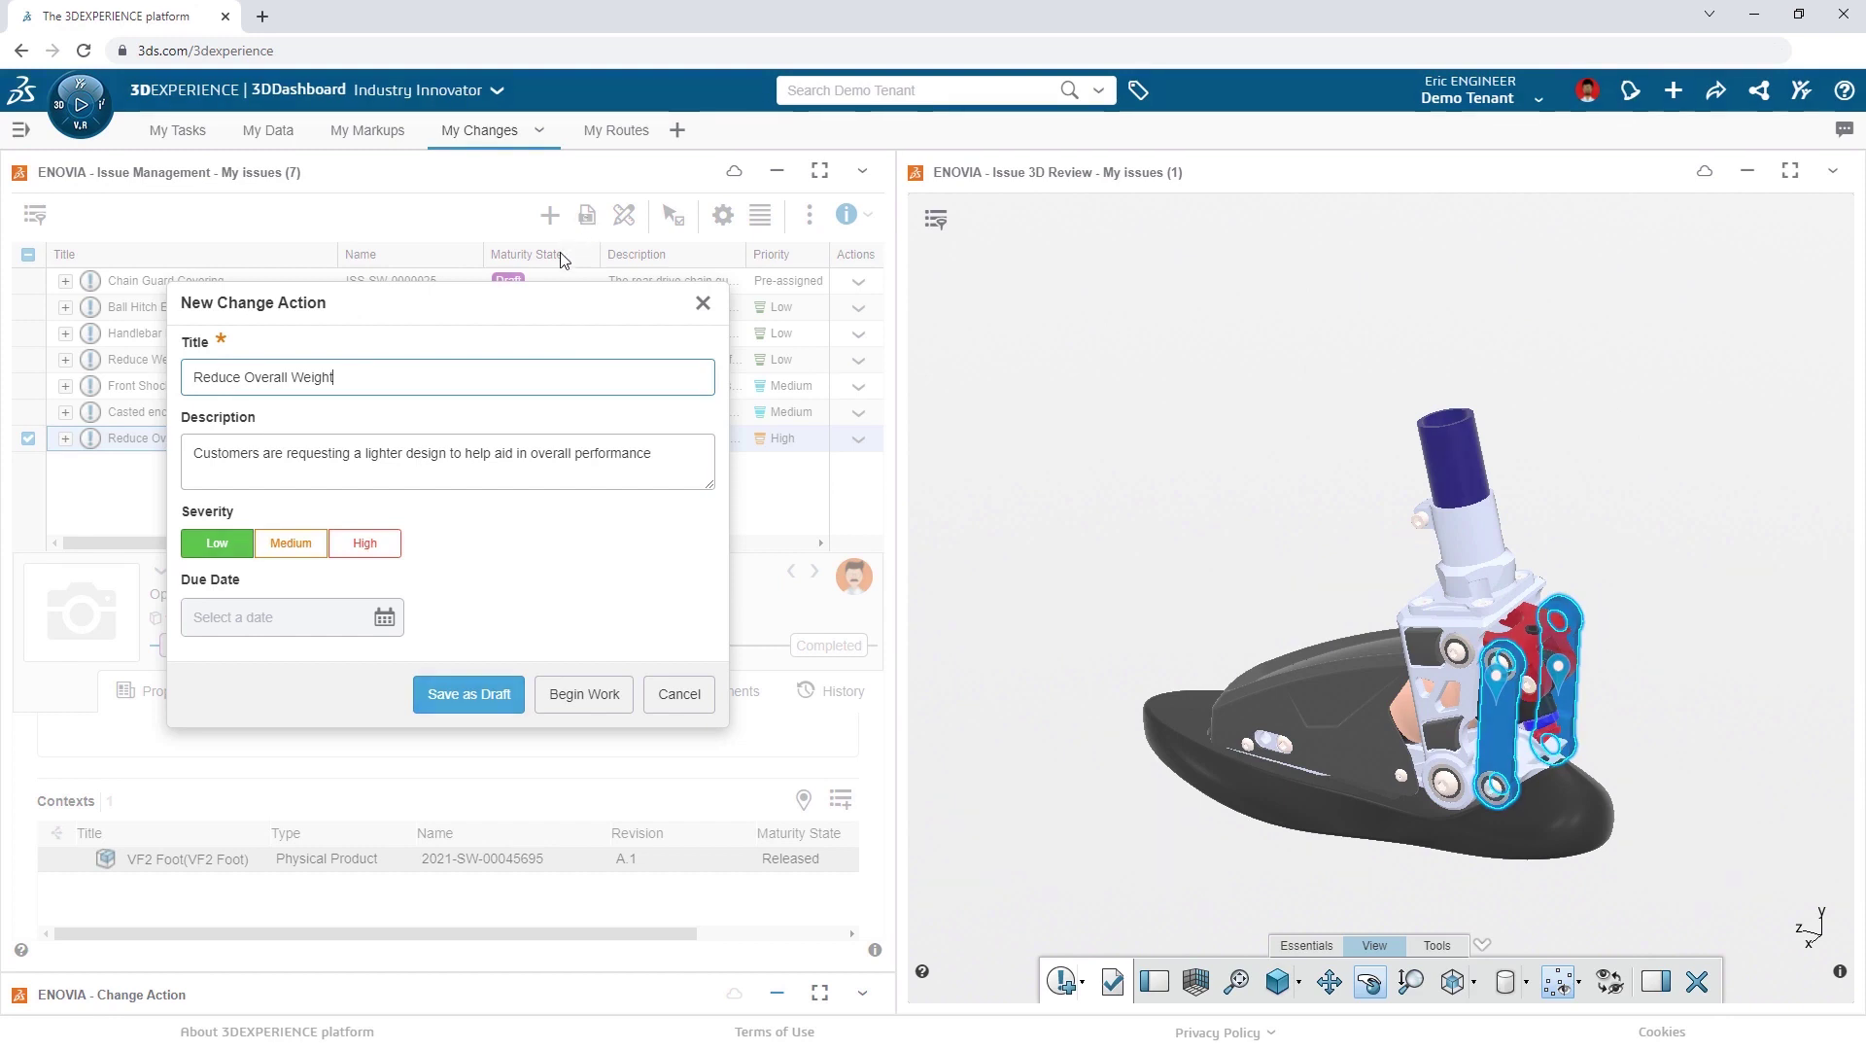
- Save the change action as Draft with High severity and a January 28 due date
click(367, 544)
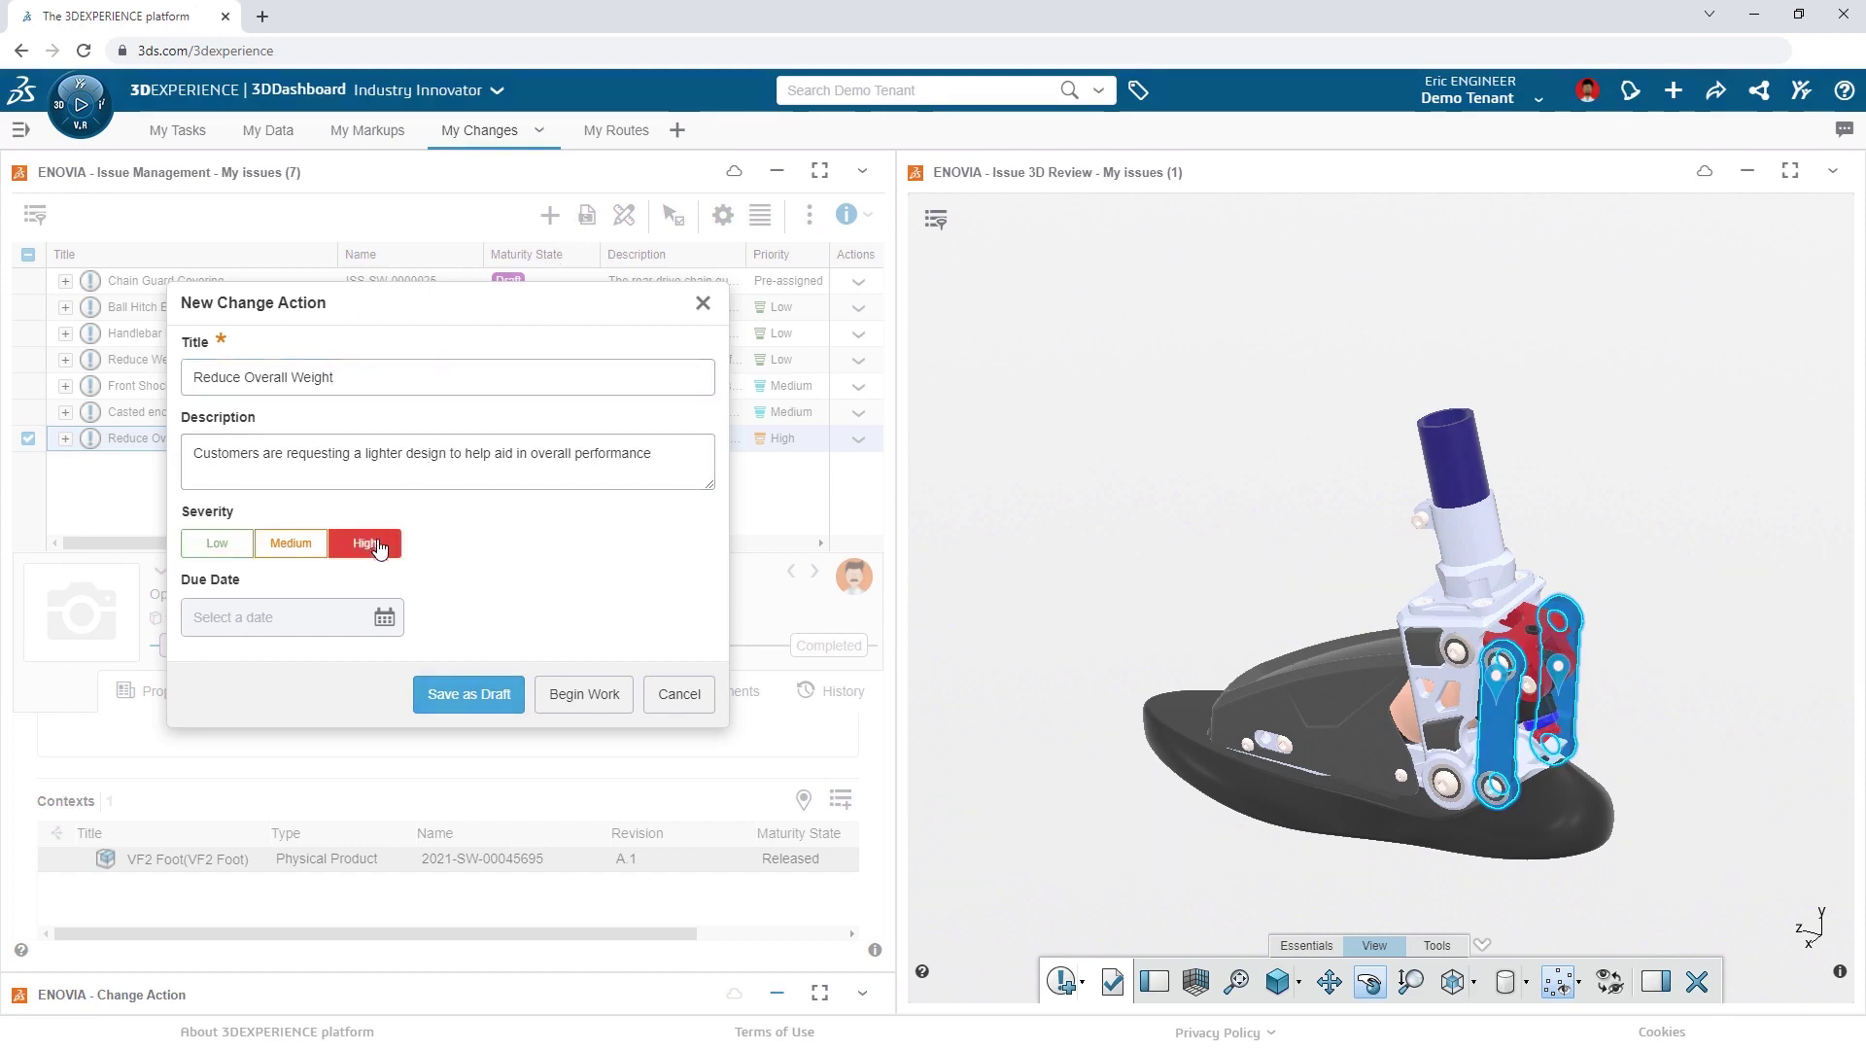
click(384, 619)
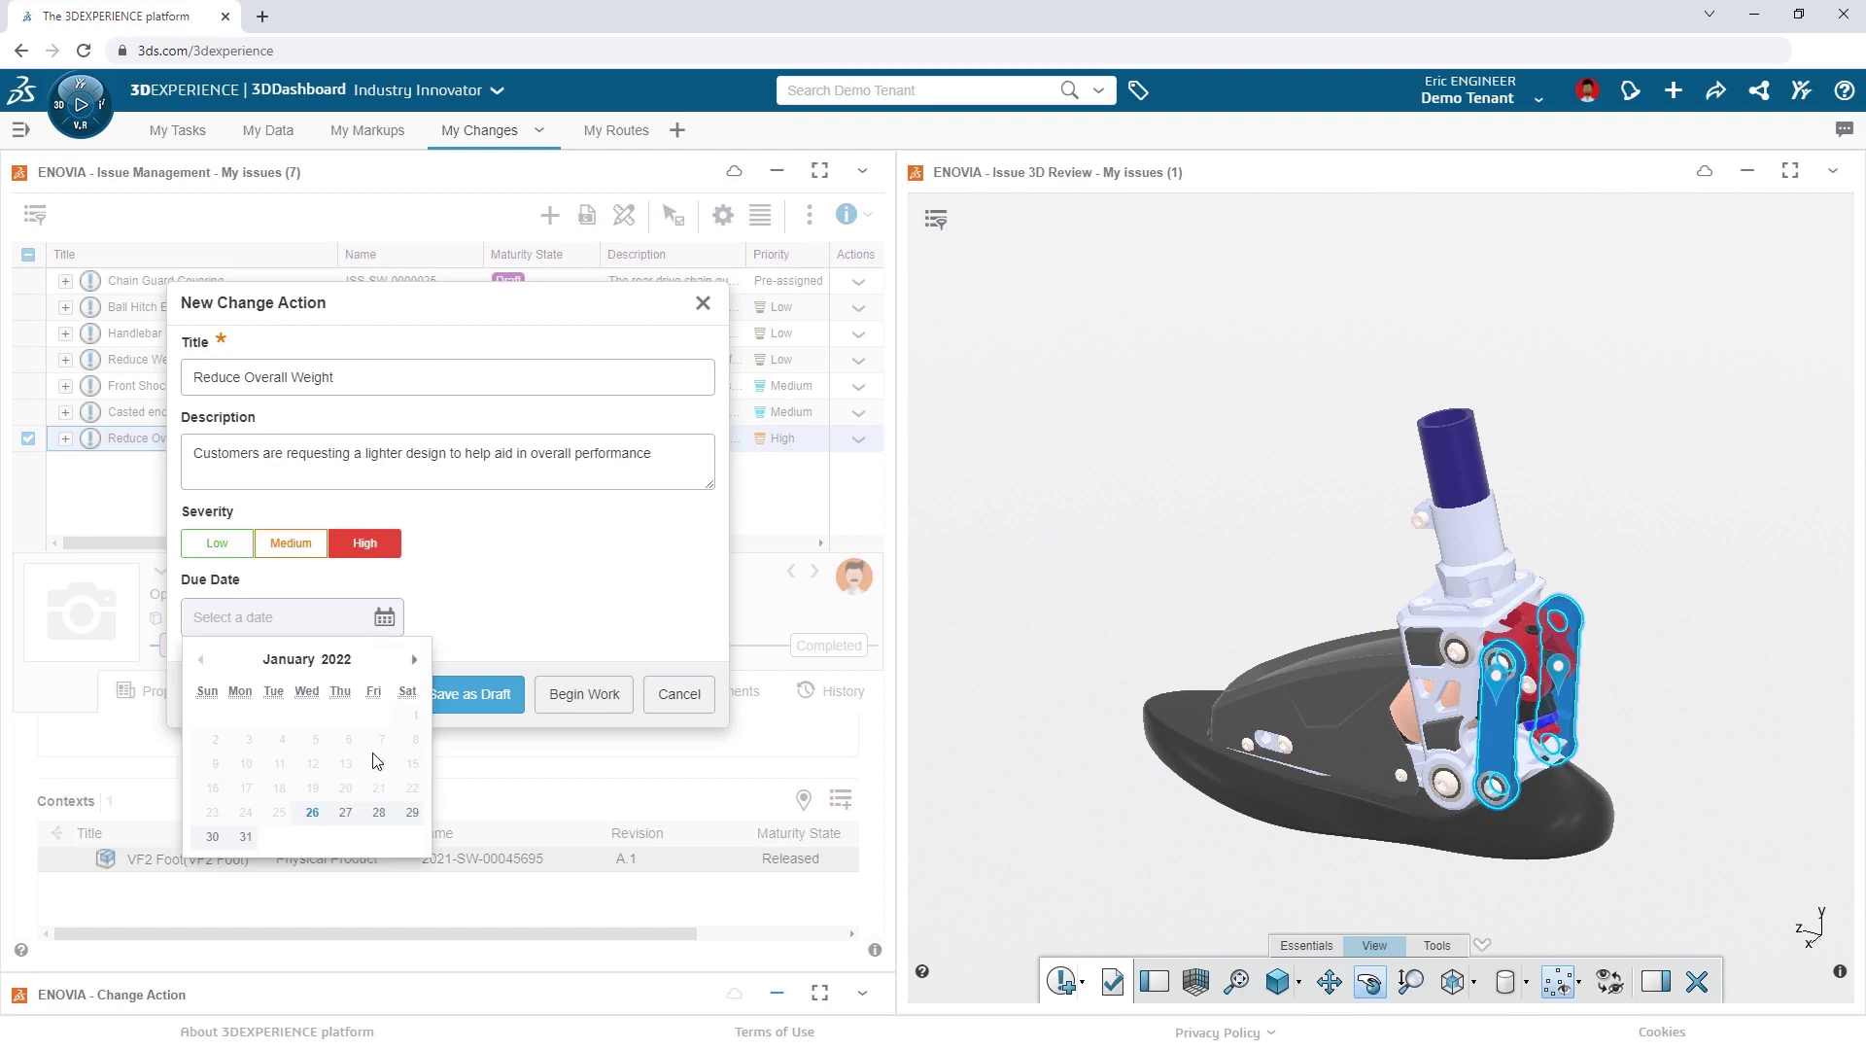
click(379, 815)
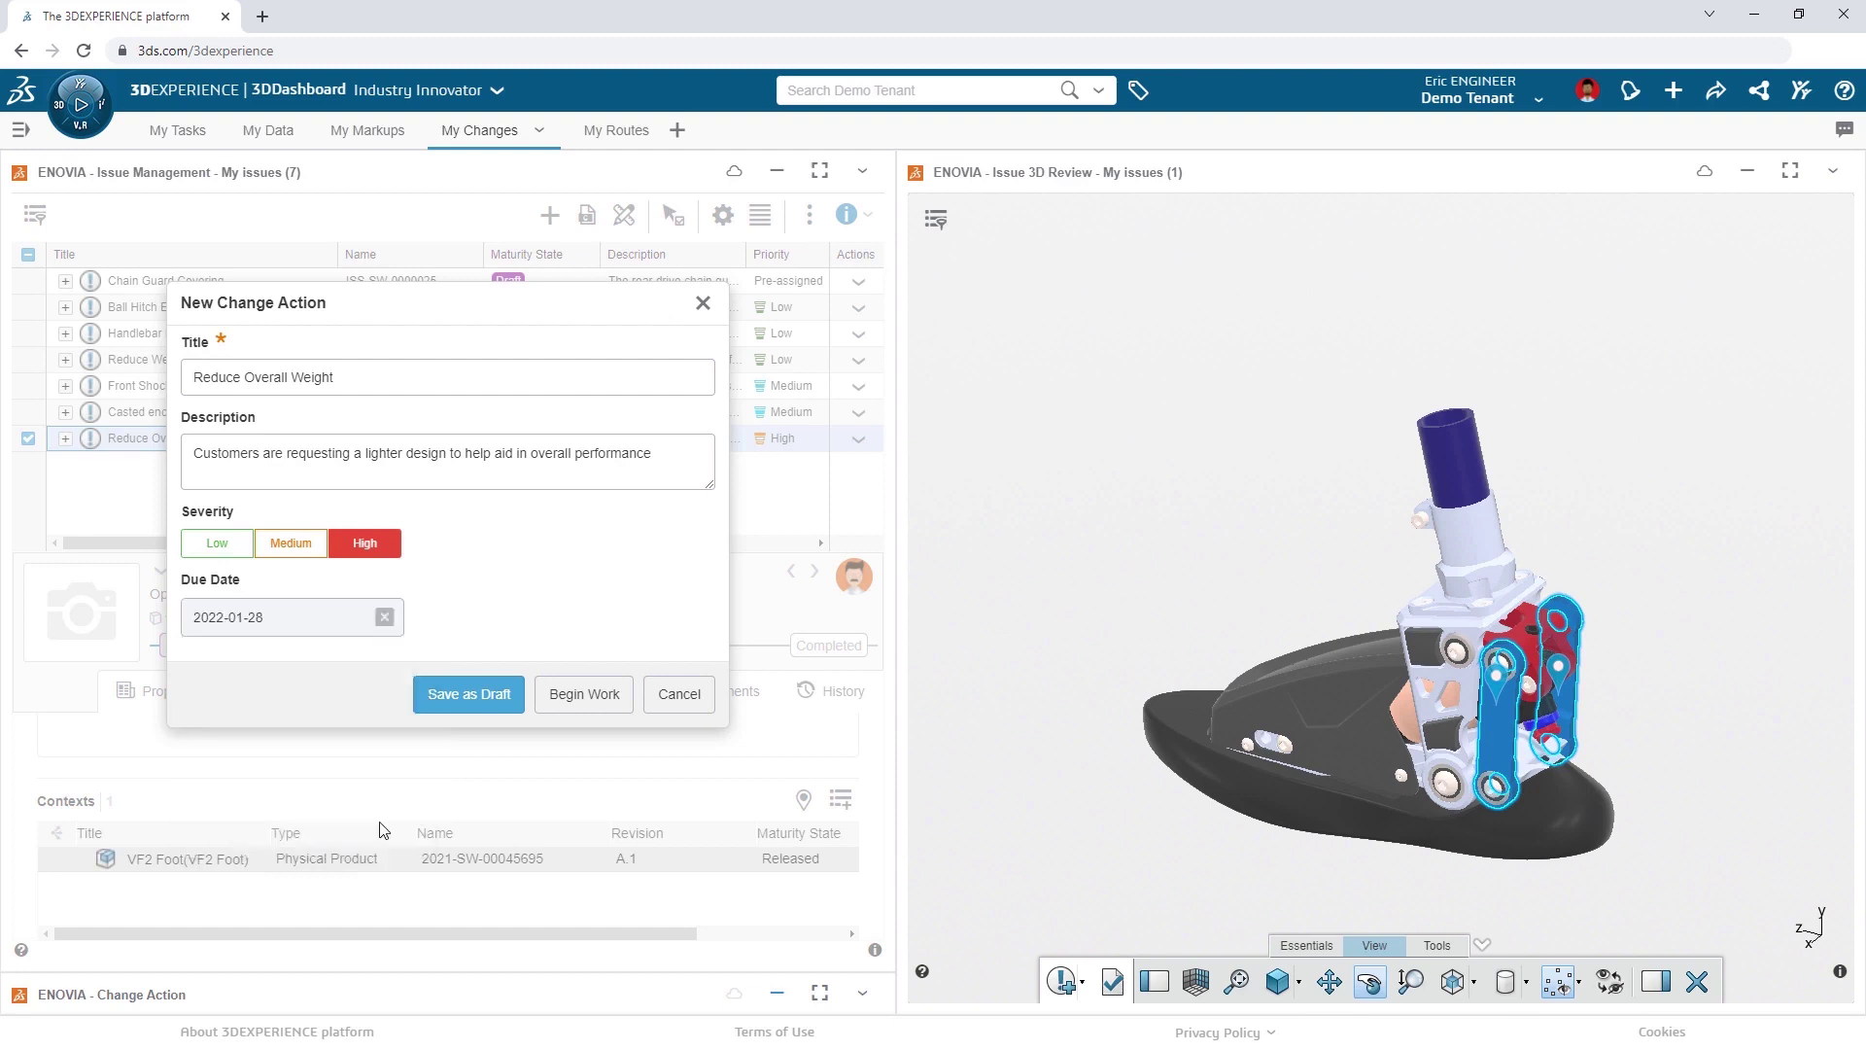
click(460, 718)
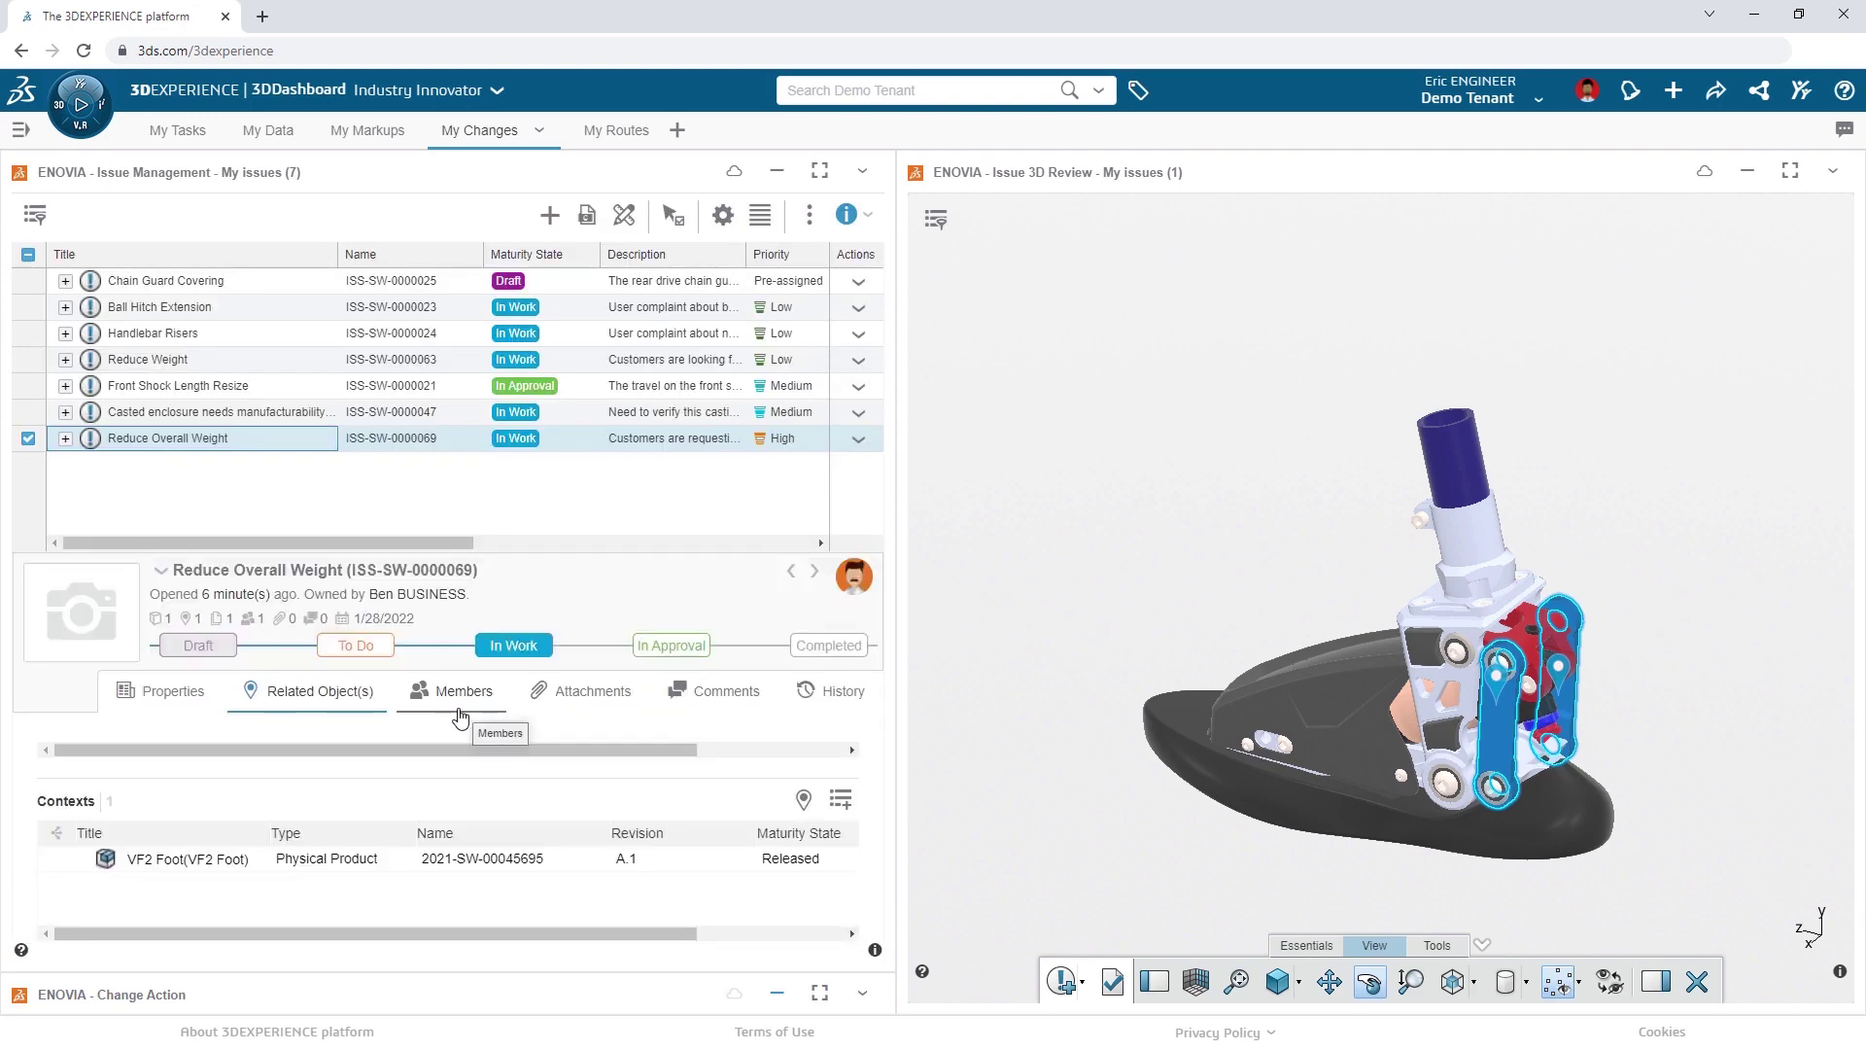
click(65, 438)
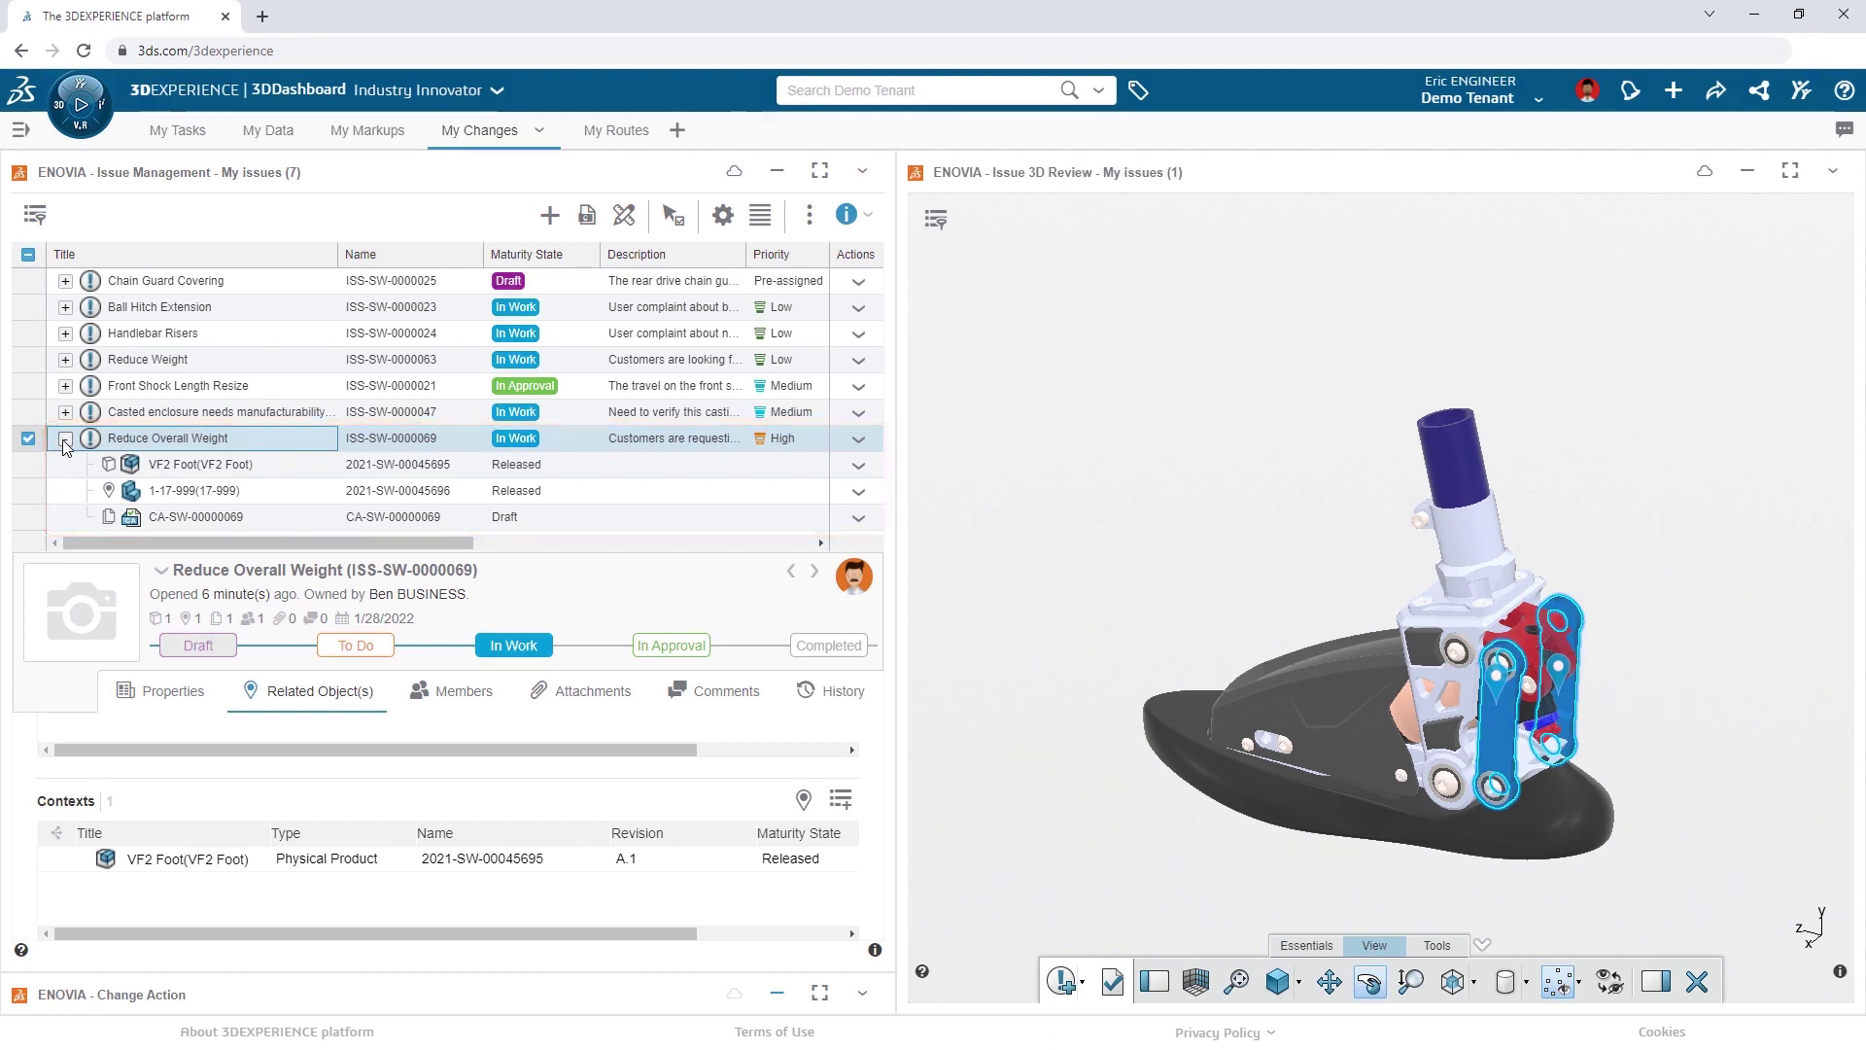
click(776, 177)
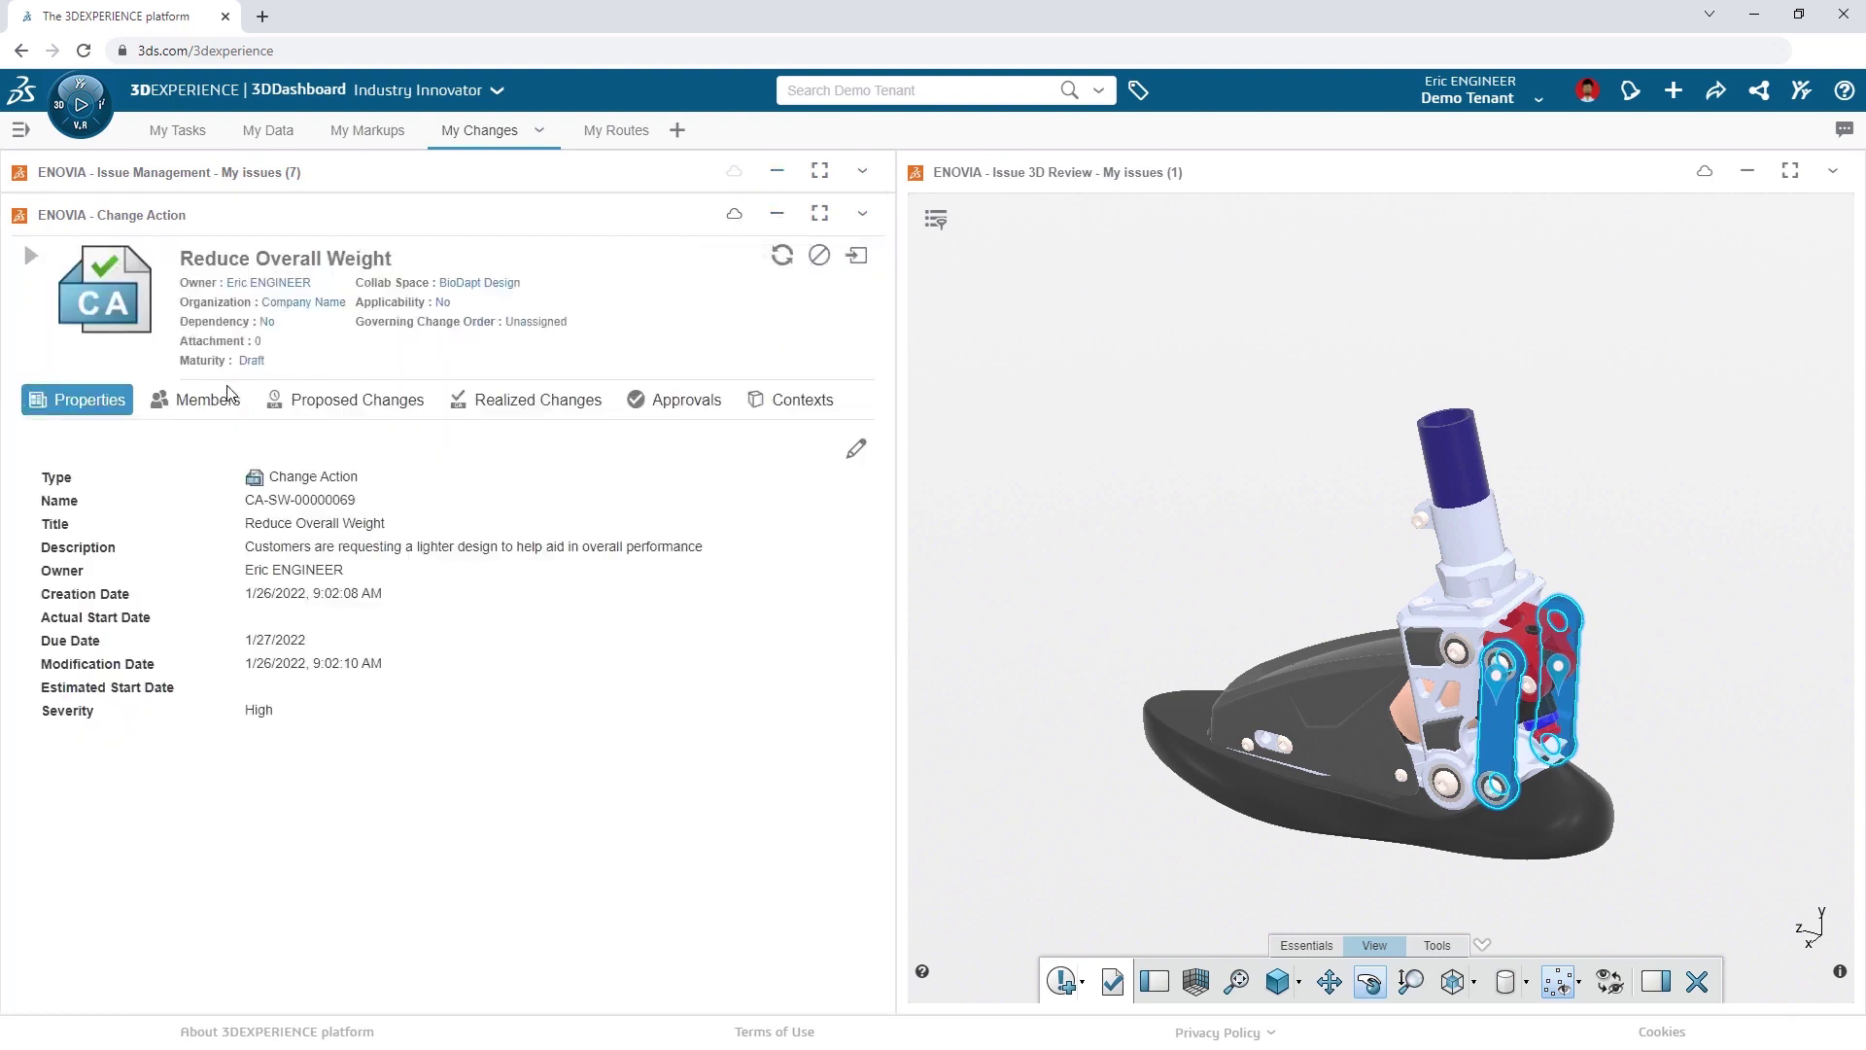
- Add the Formal Change Approval_ route template as the change action's Approver member
click(199, 403)
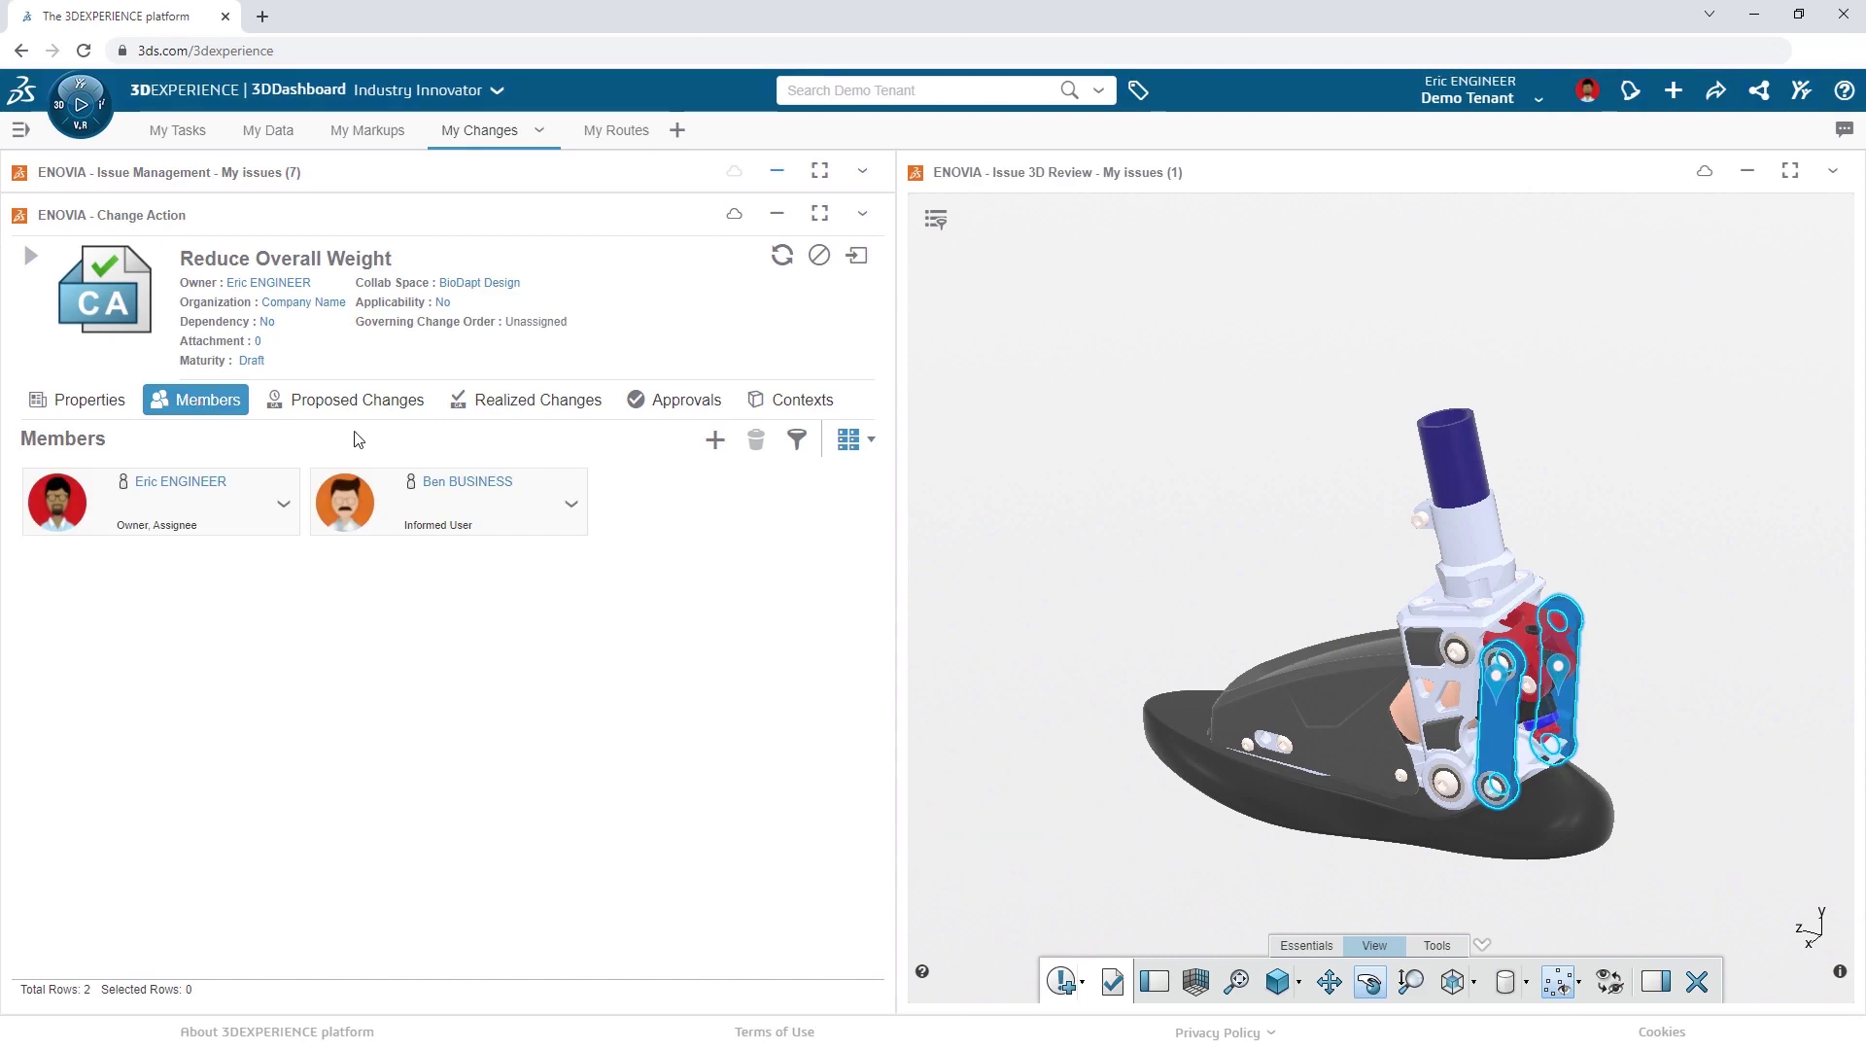
click(715, 439)
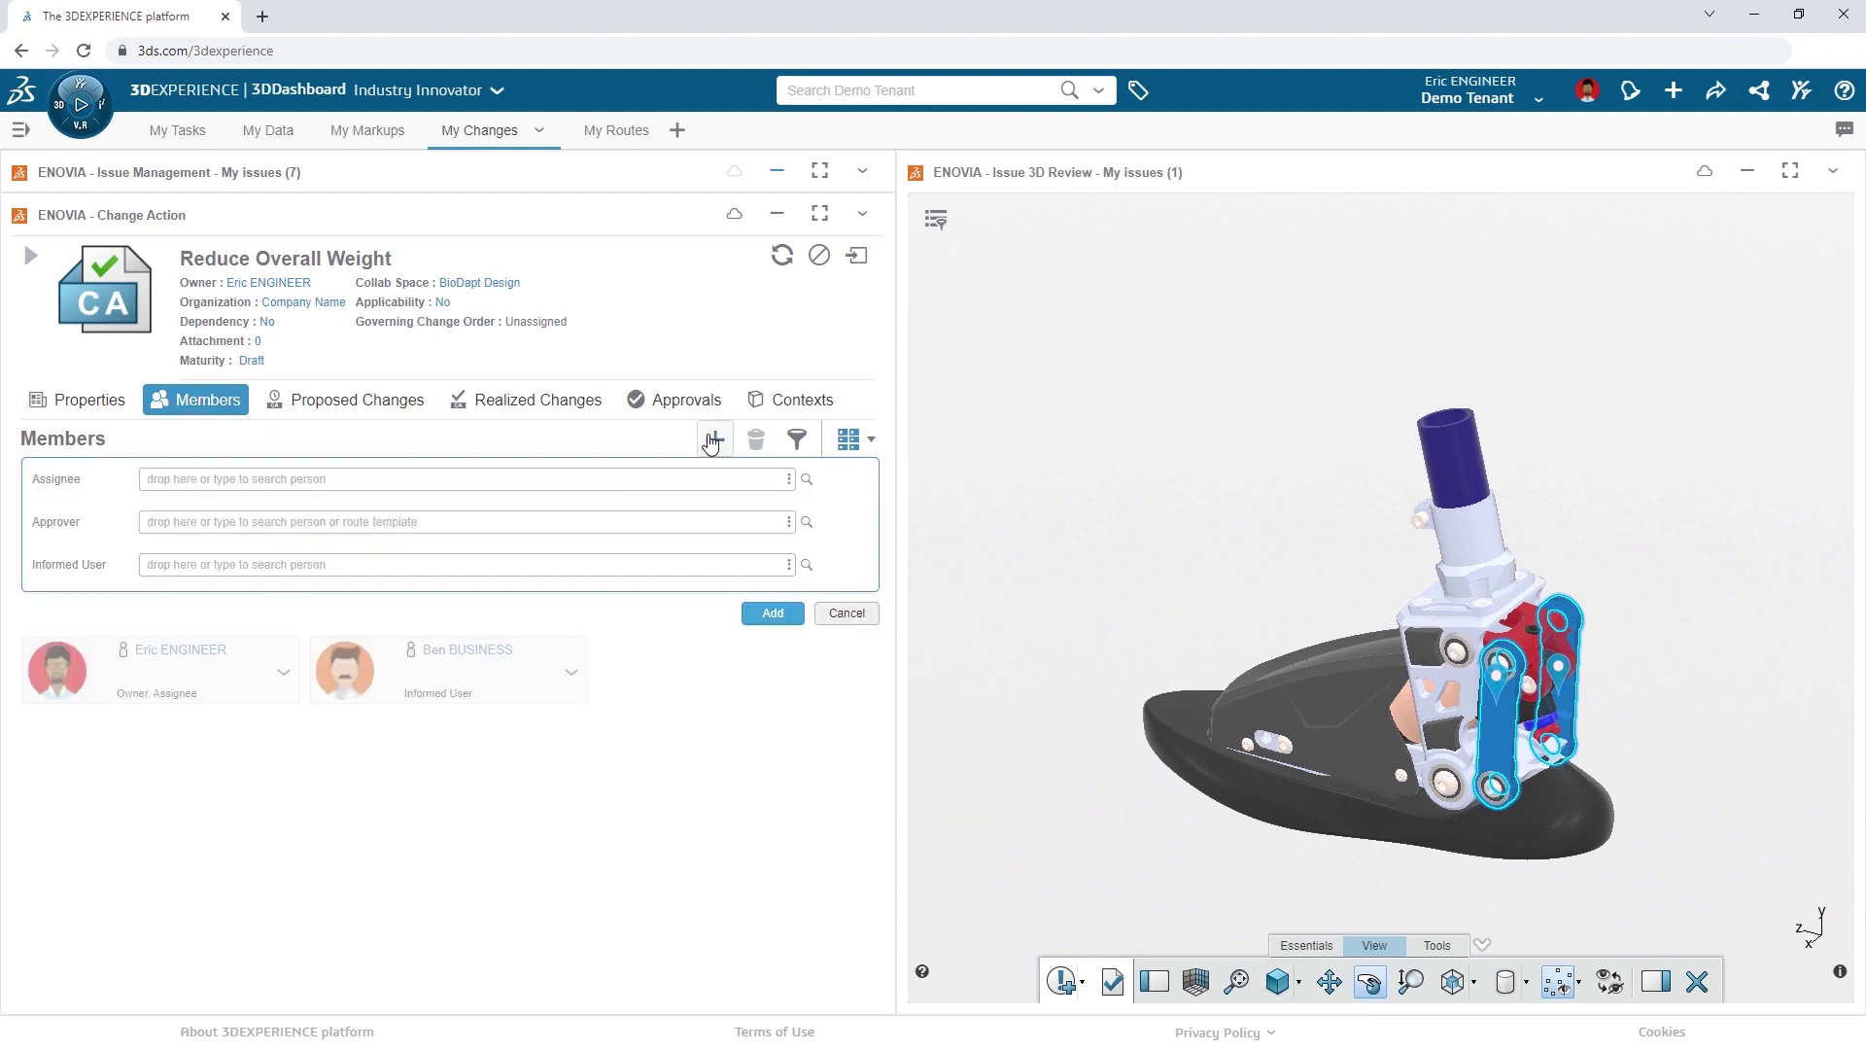
click(699, 521)
text(Formal Change Approval_)
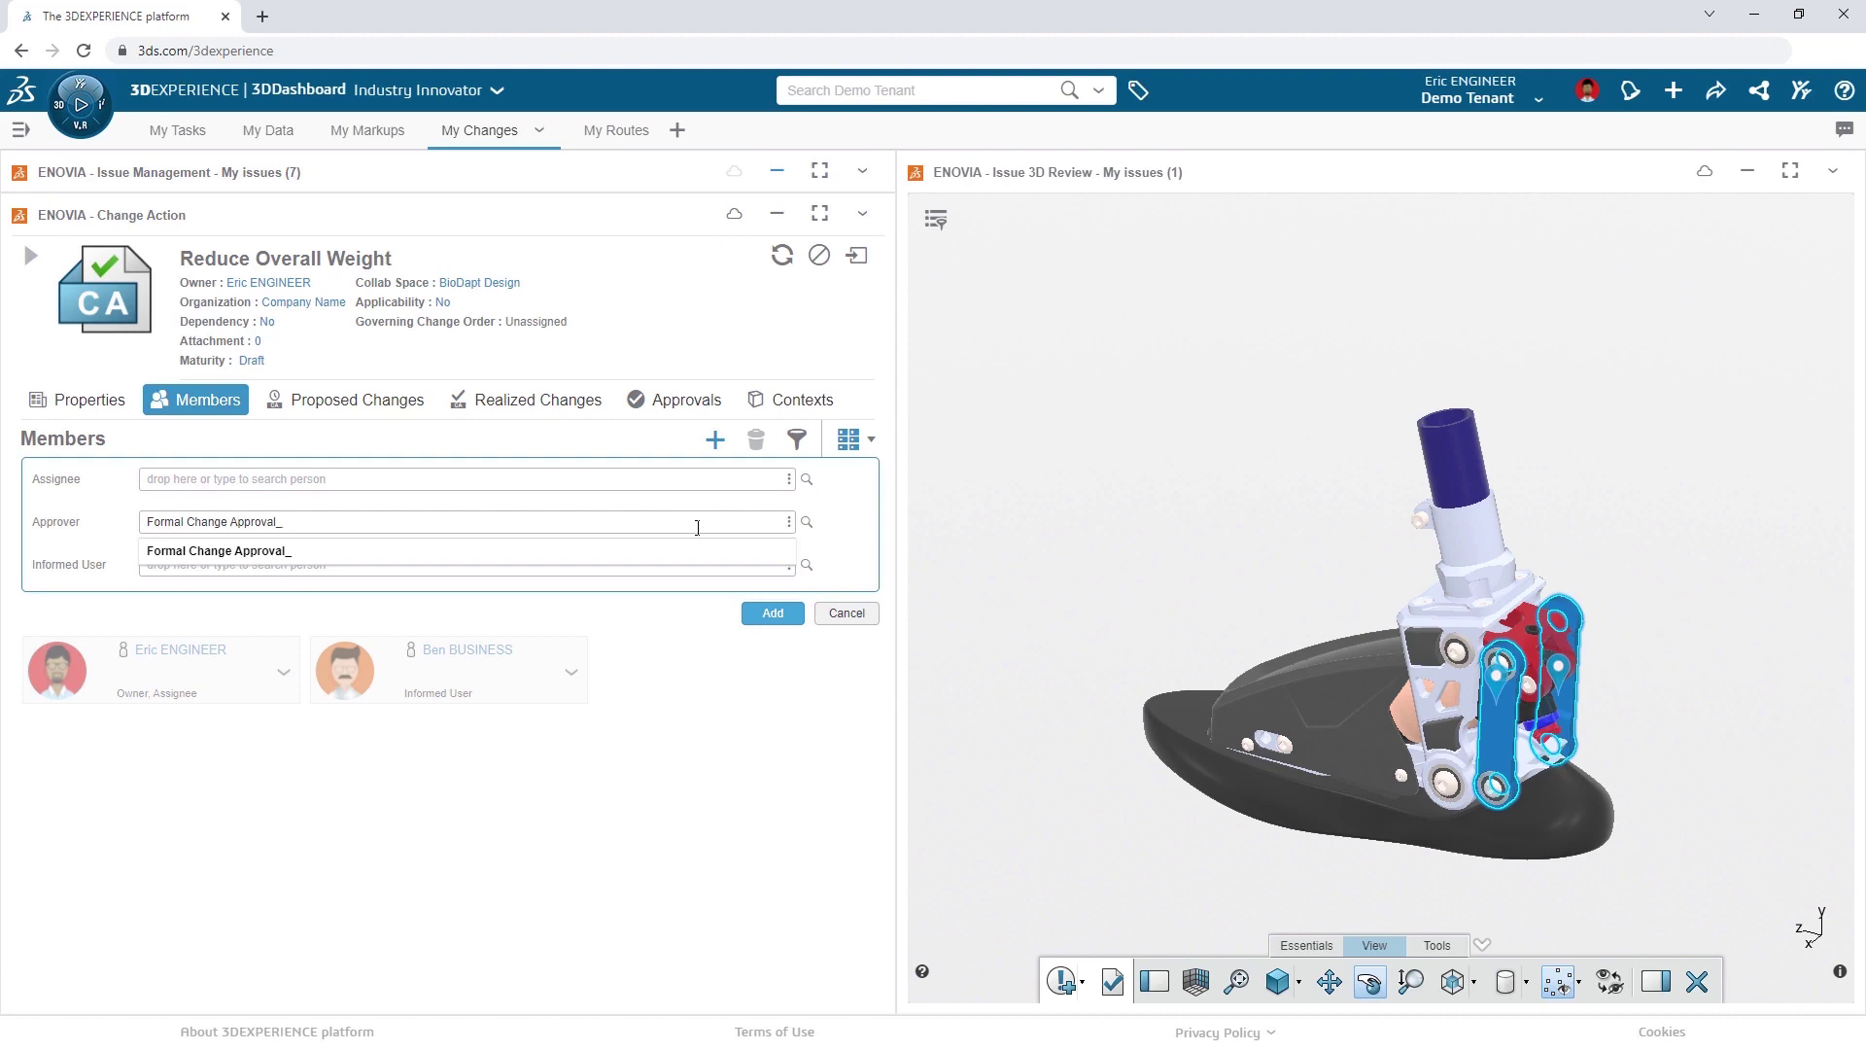
click(692, 548)
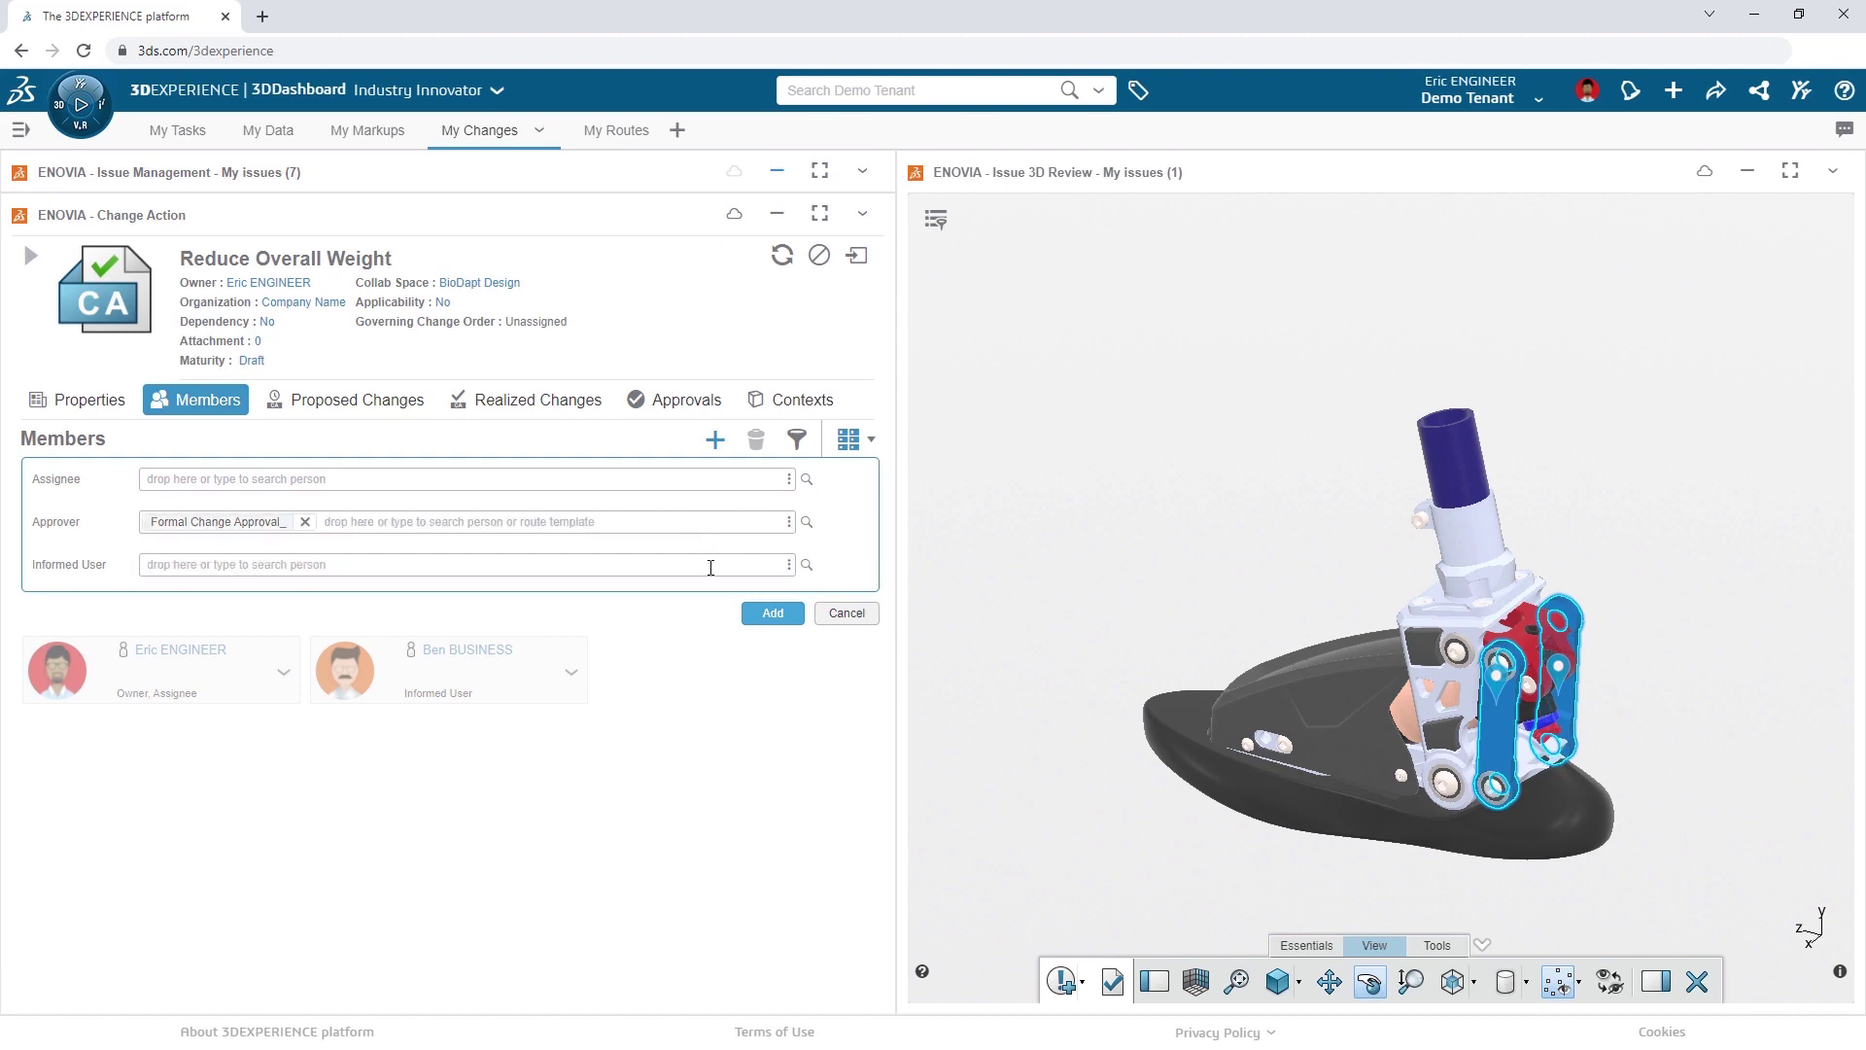
click(763, 613)
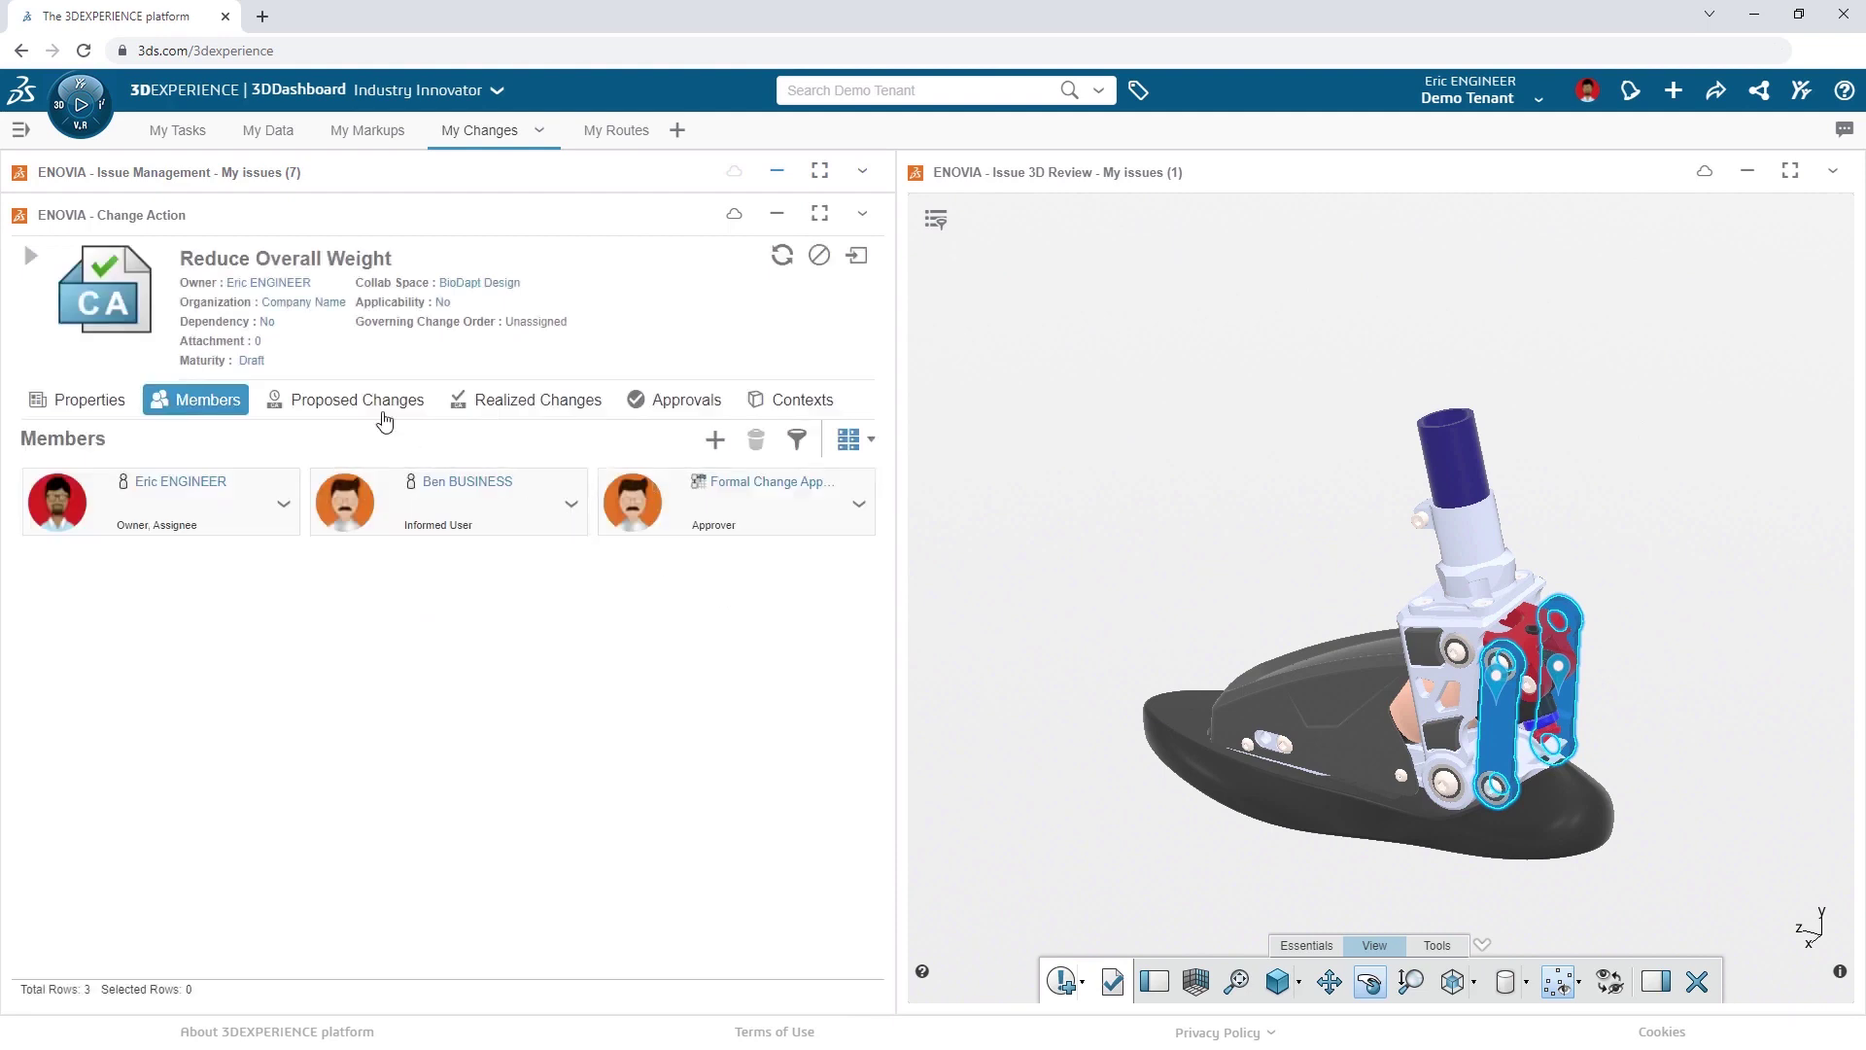
- Via Change Assessment of 1-17-999, add VF2 Foot and drawings VF2 FOOT and 17-999 to Proposed Changes
click(356, 400)
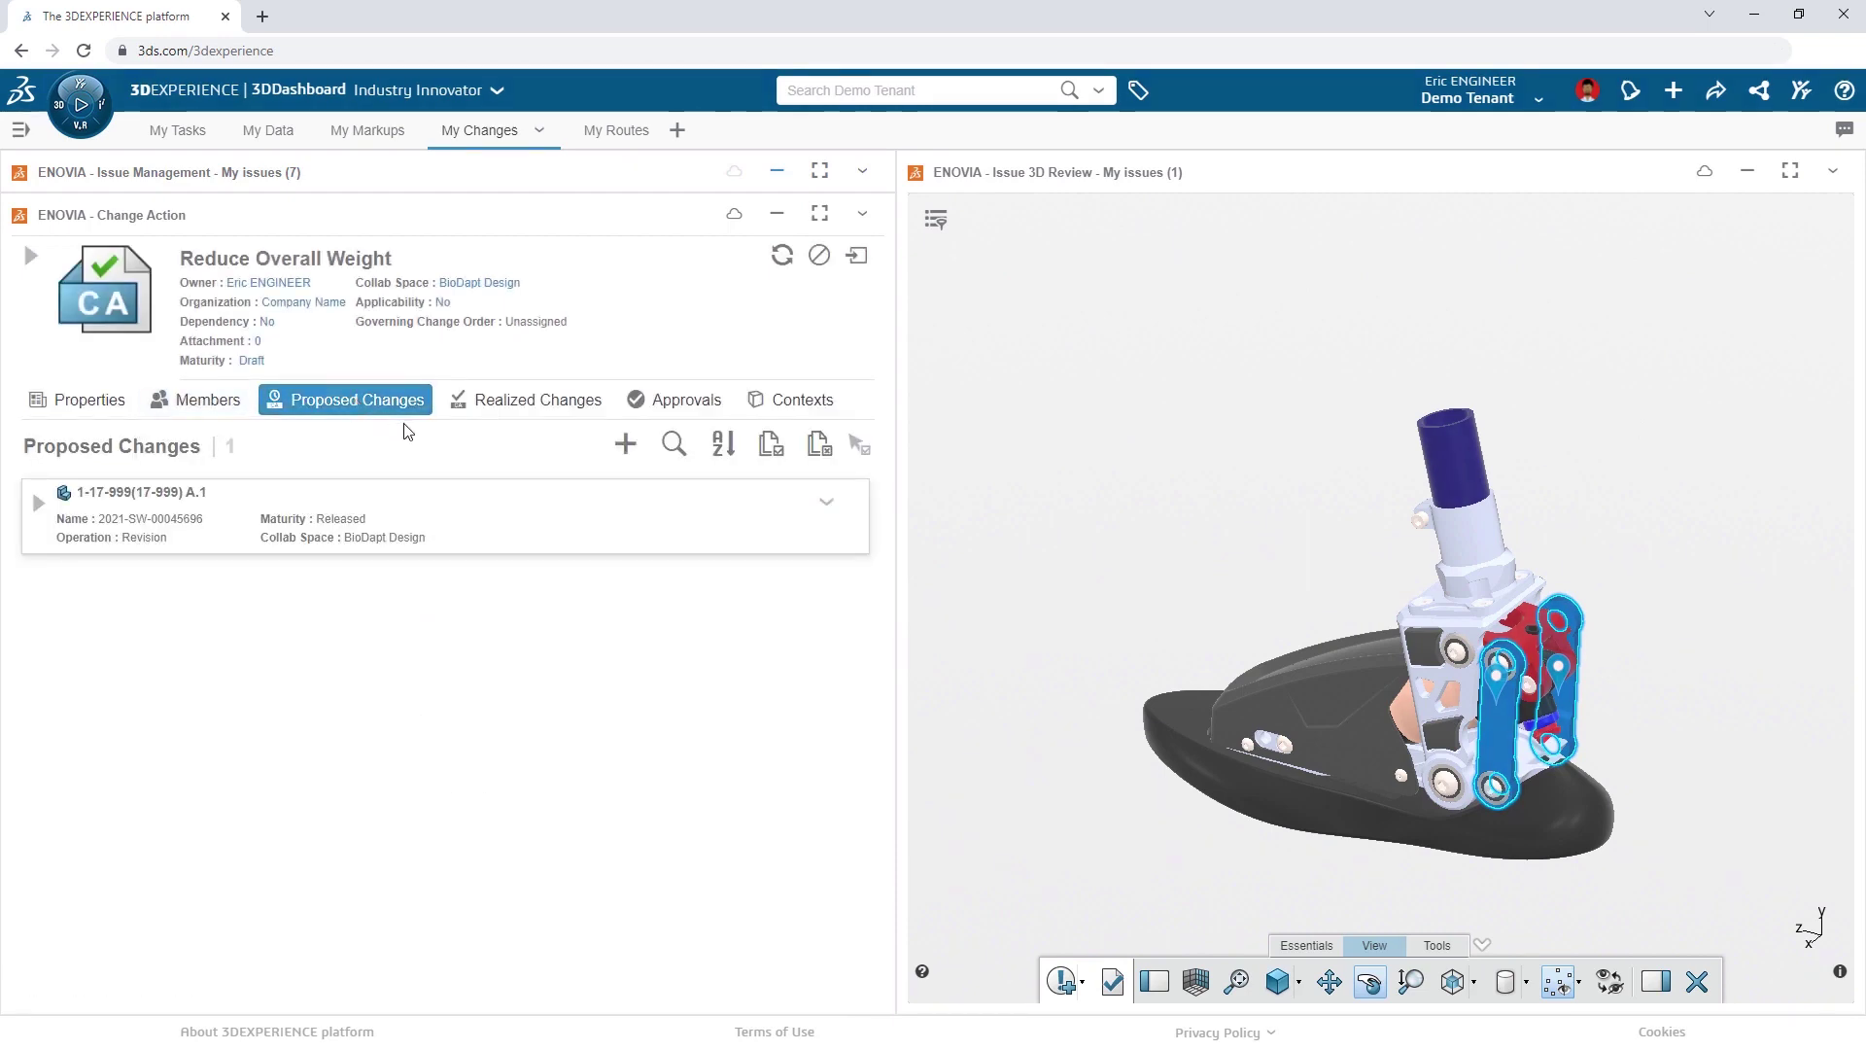
click(825, 503)
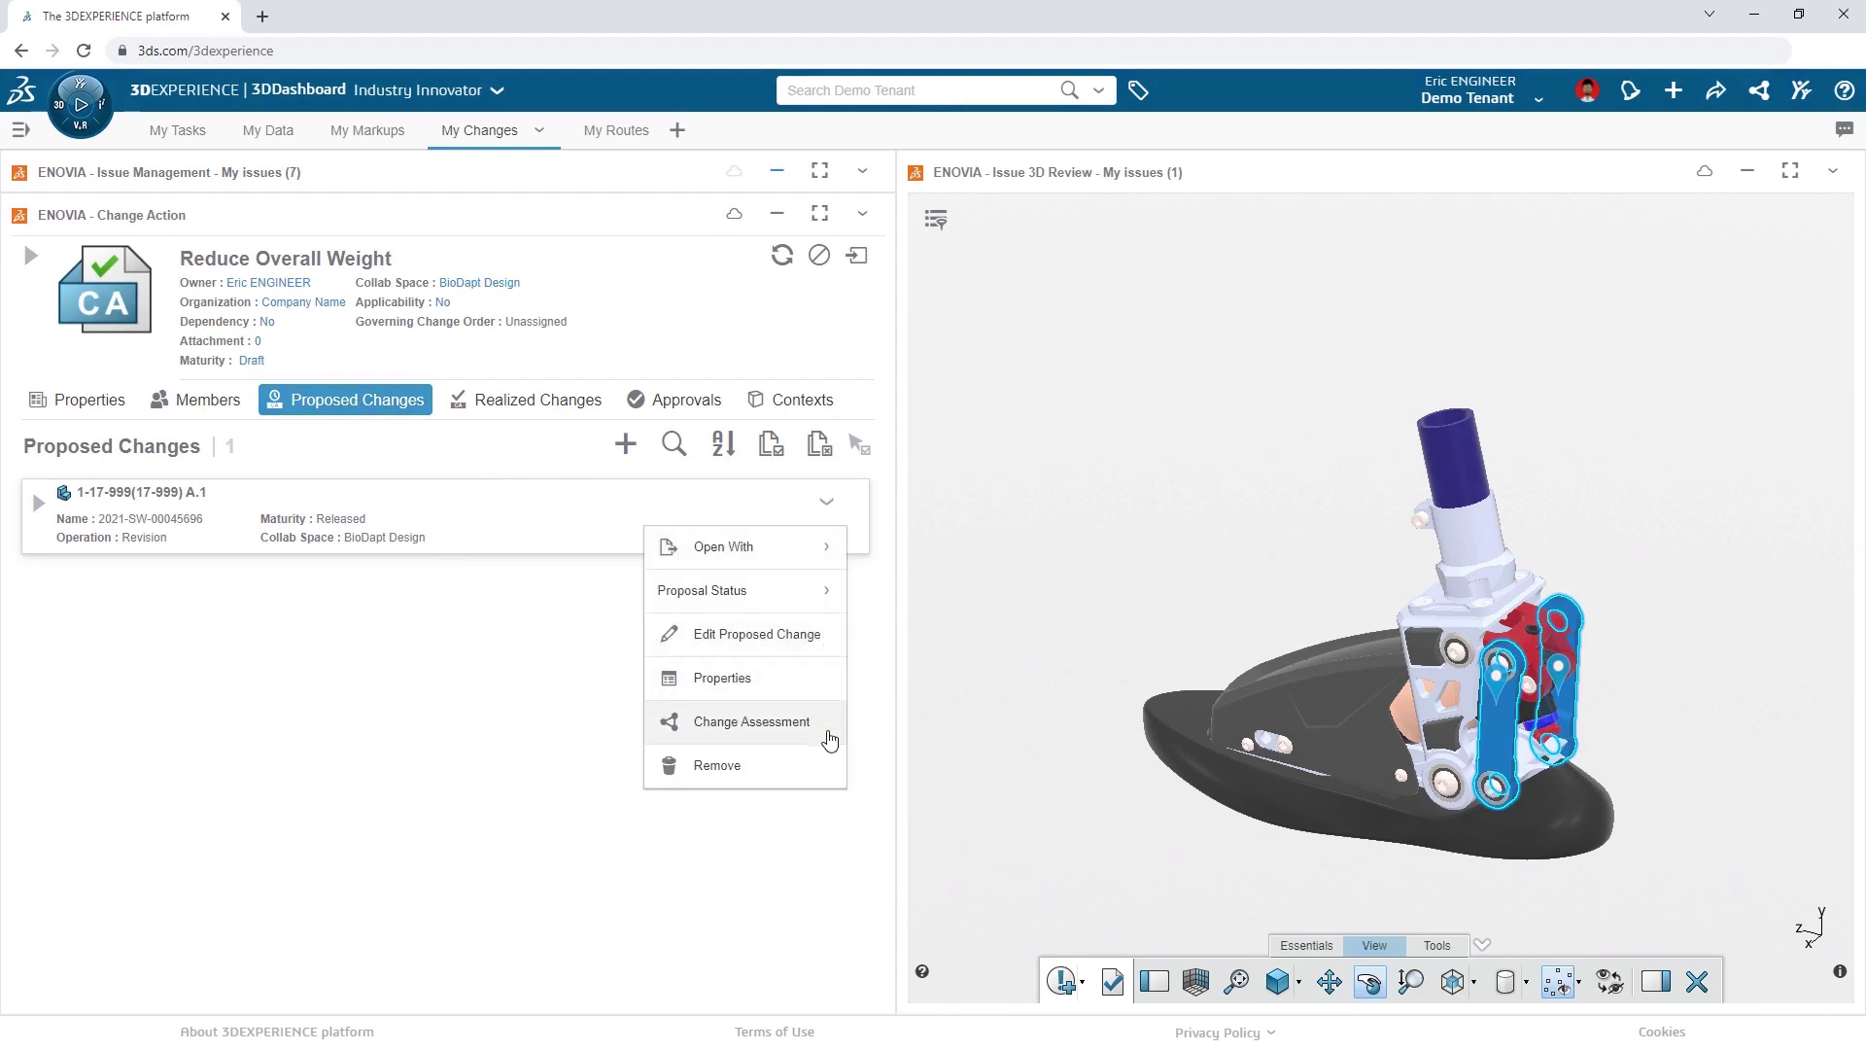
click(829, 738)
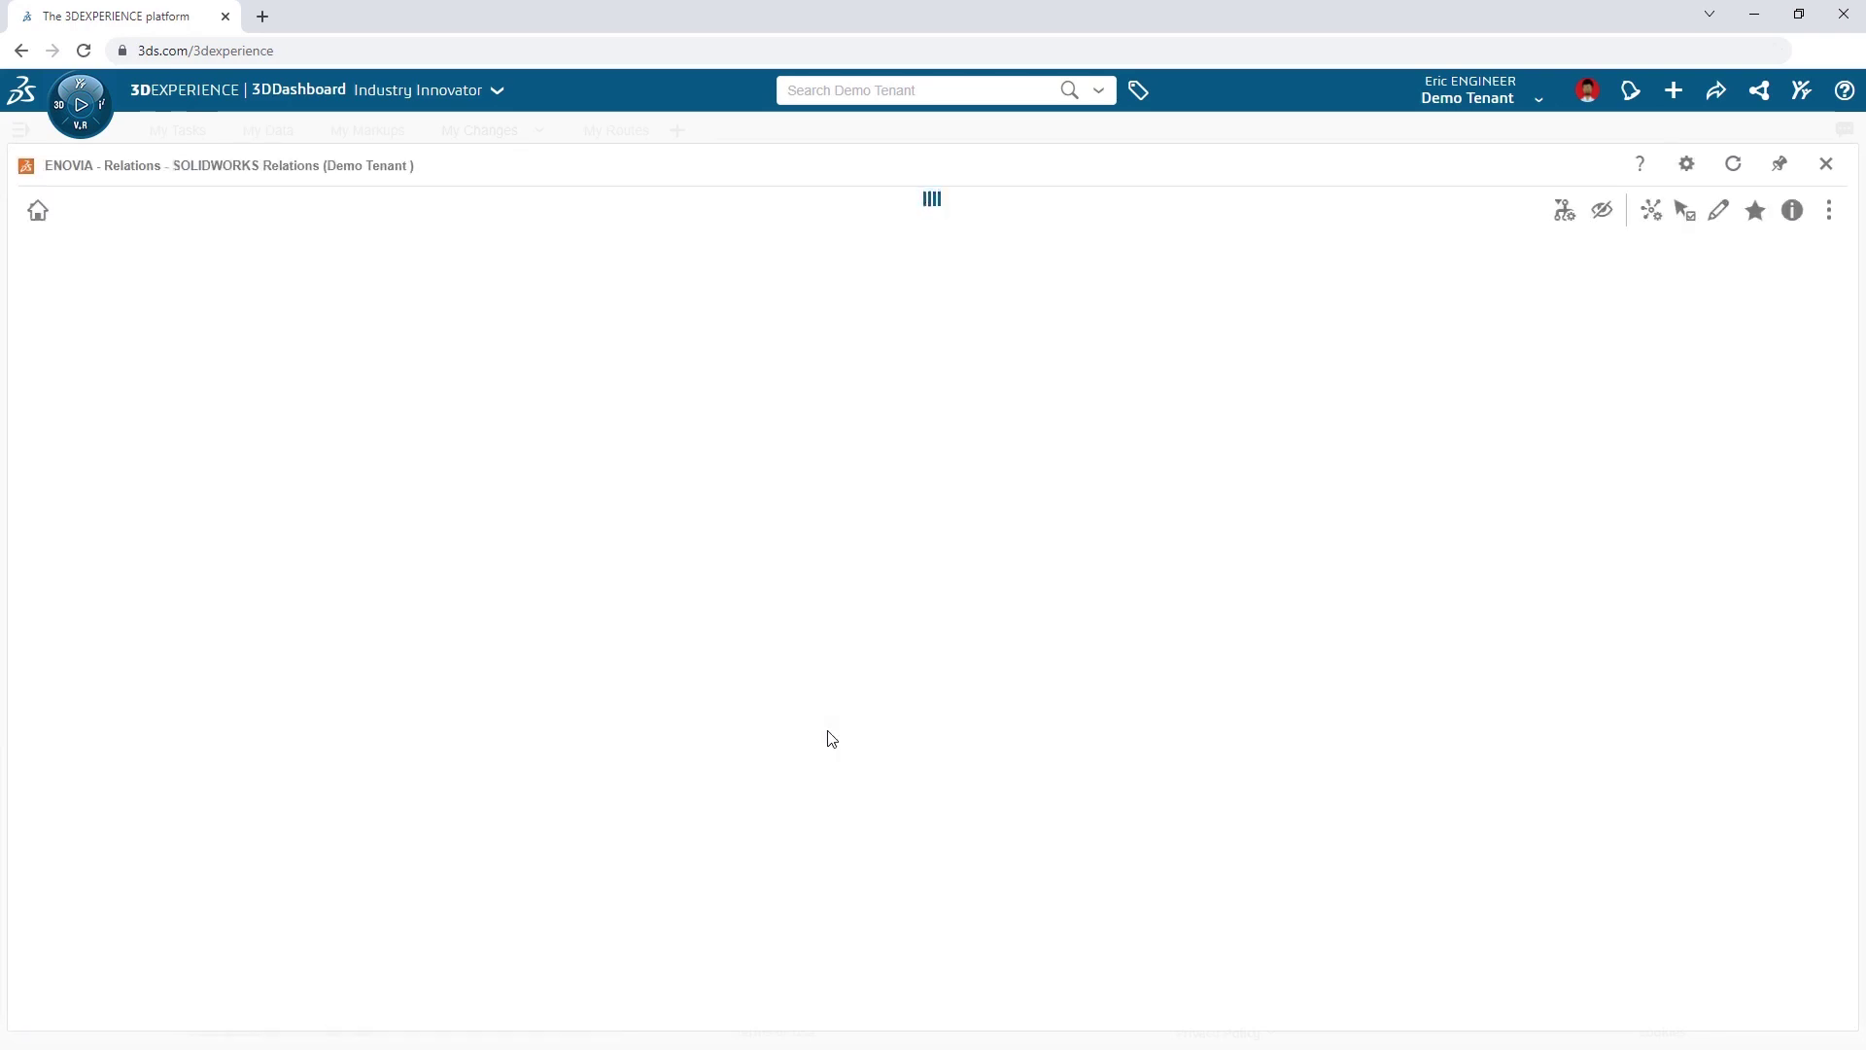
click(1085, 617)
click(936, 671)
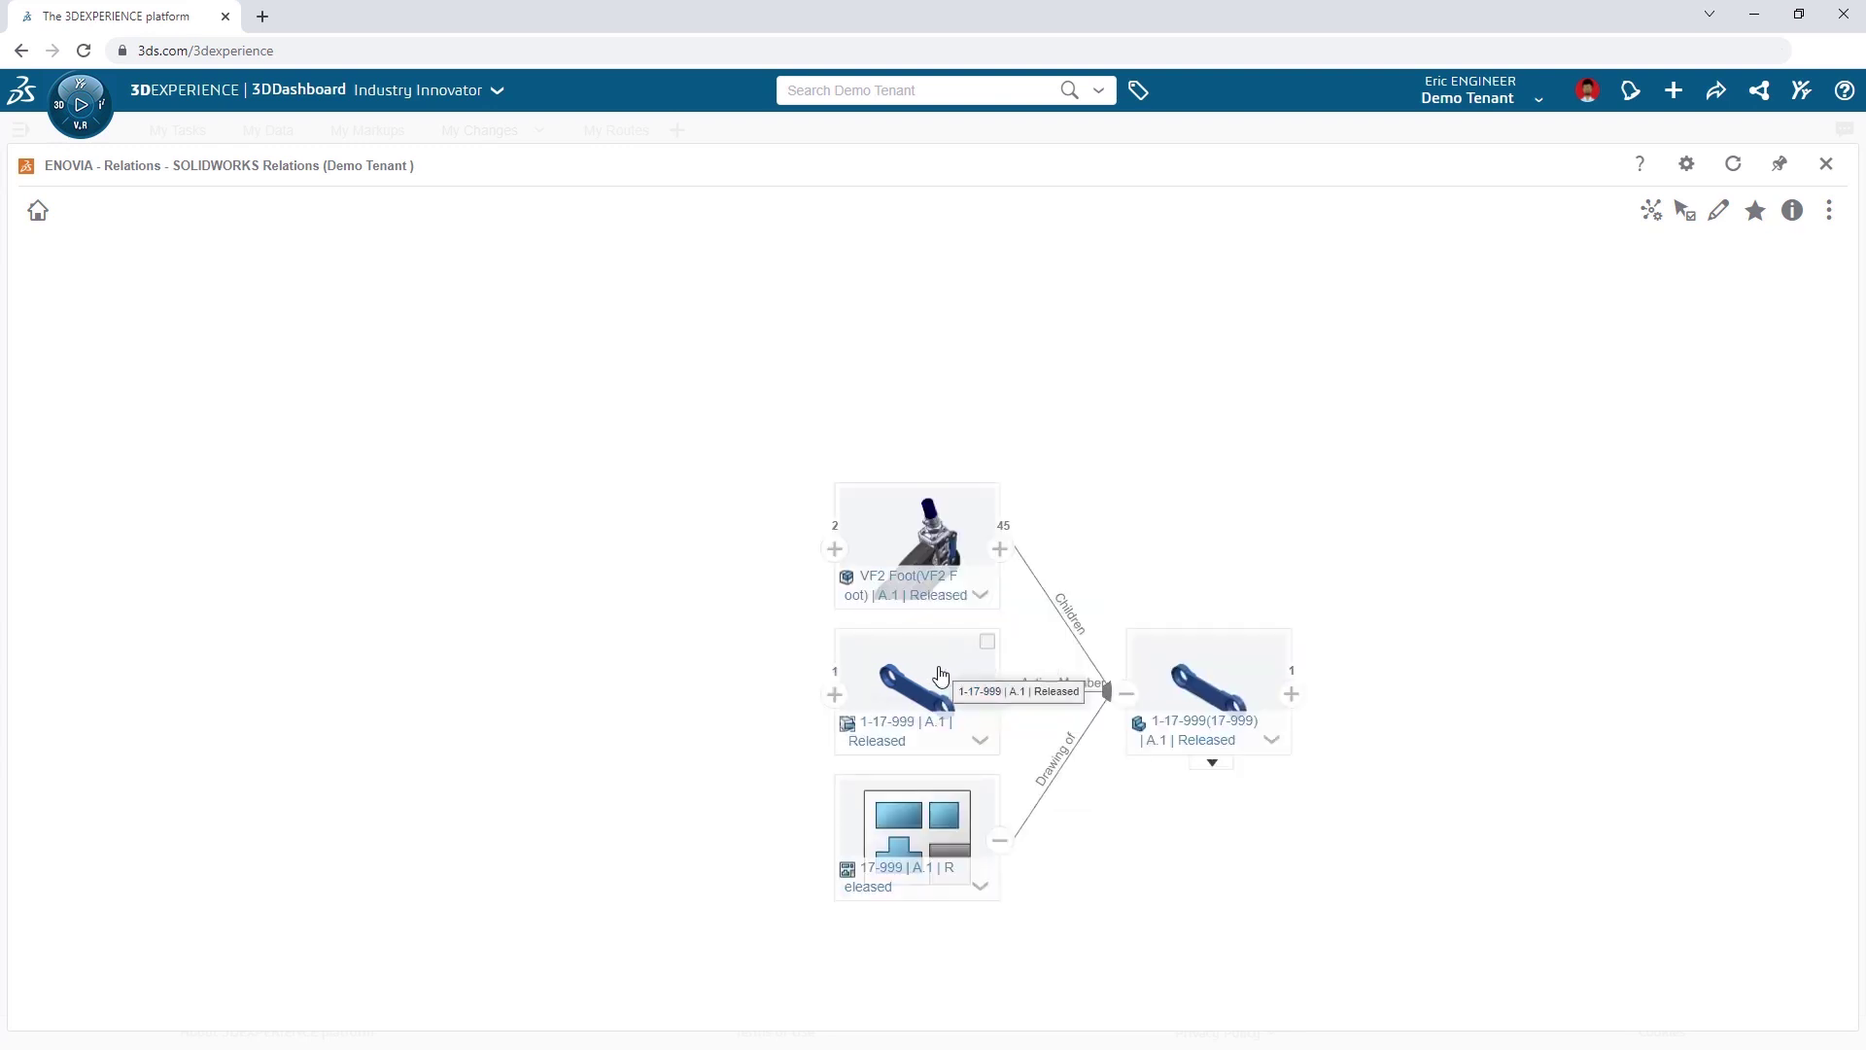
click(835, 550)
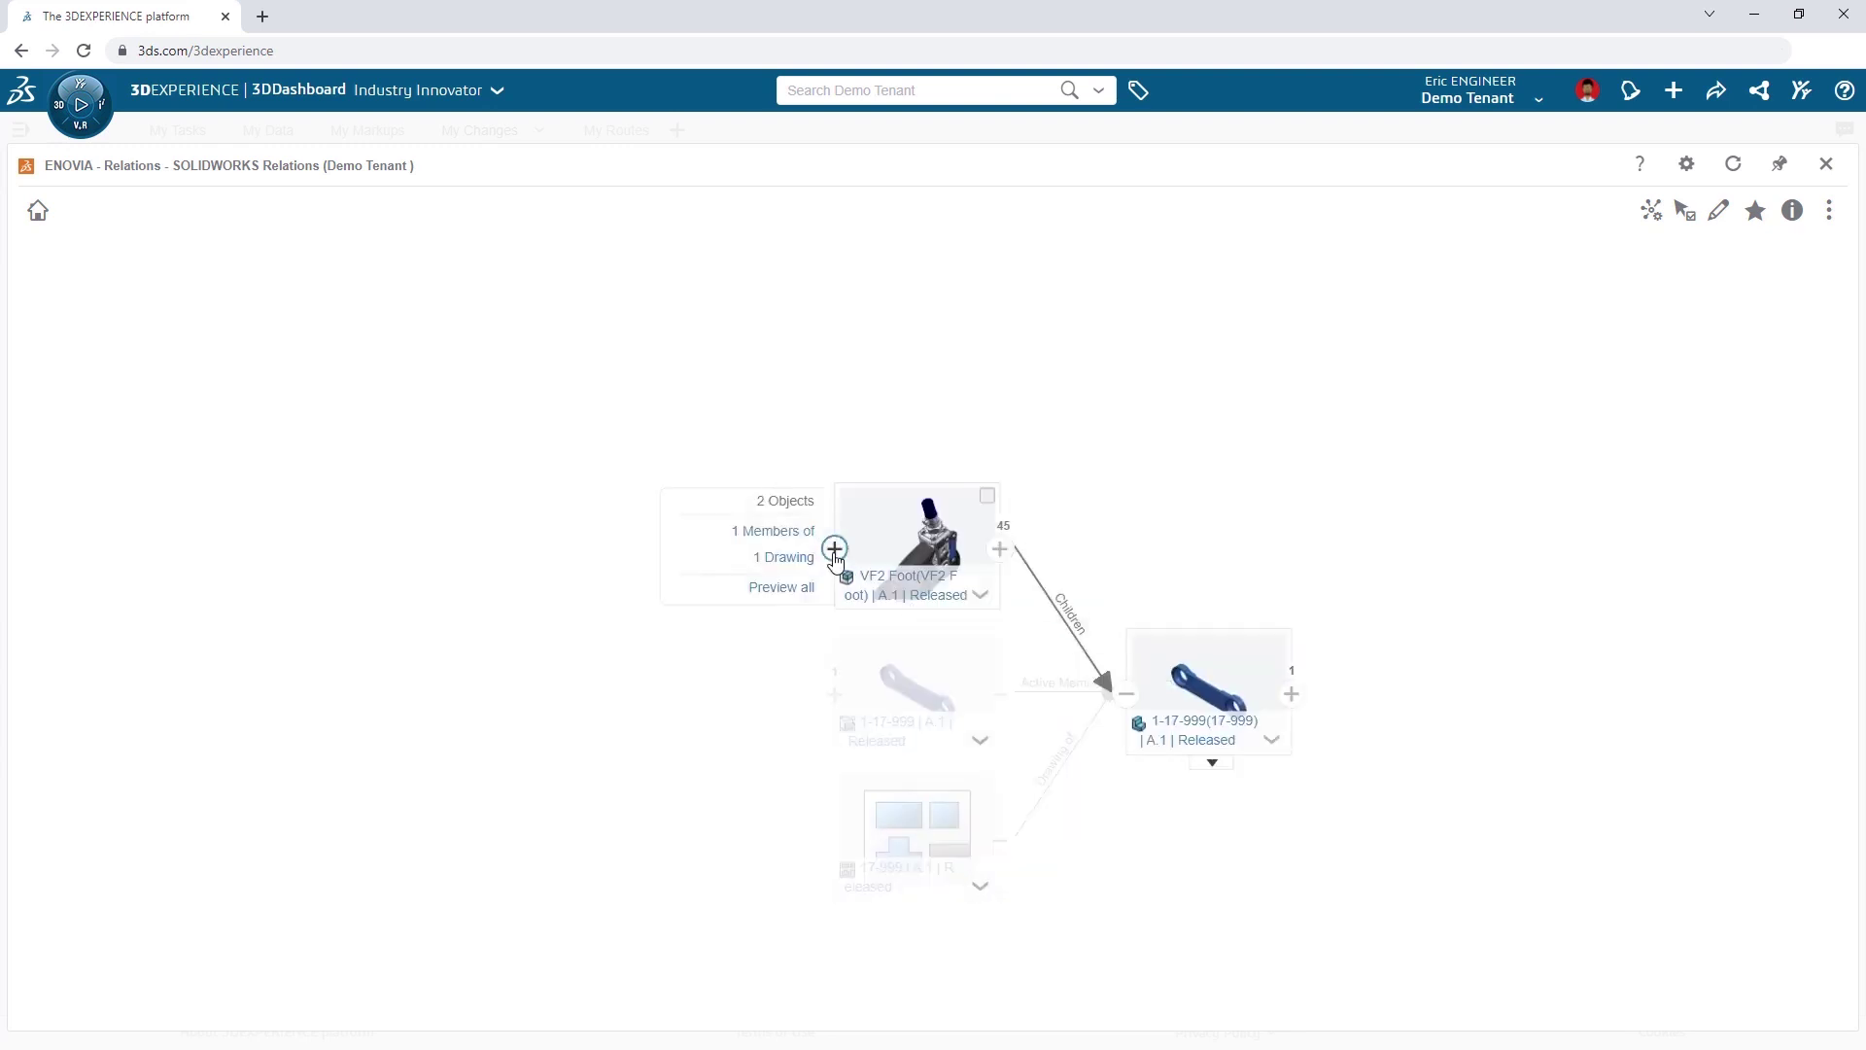
click(820, 461)
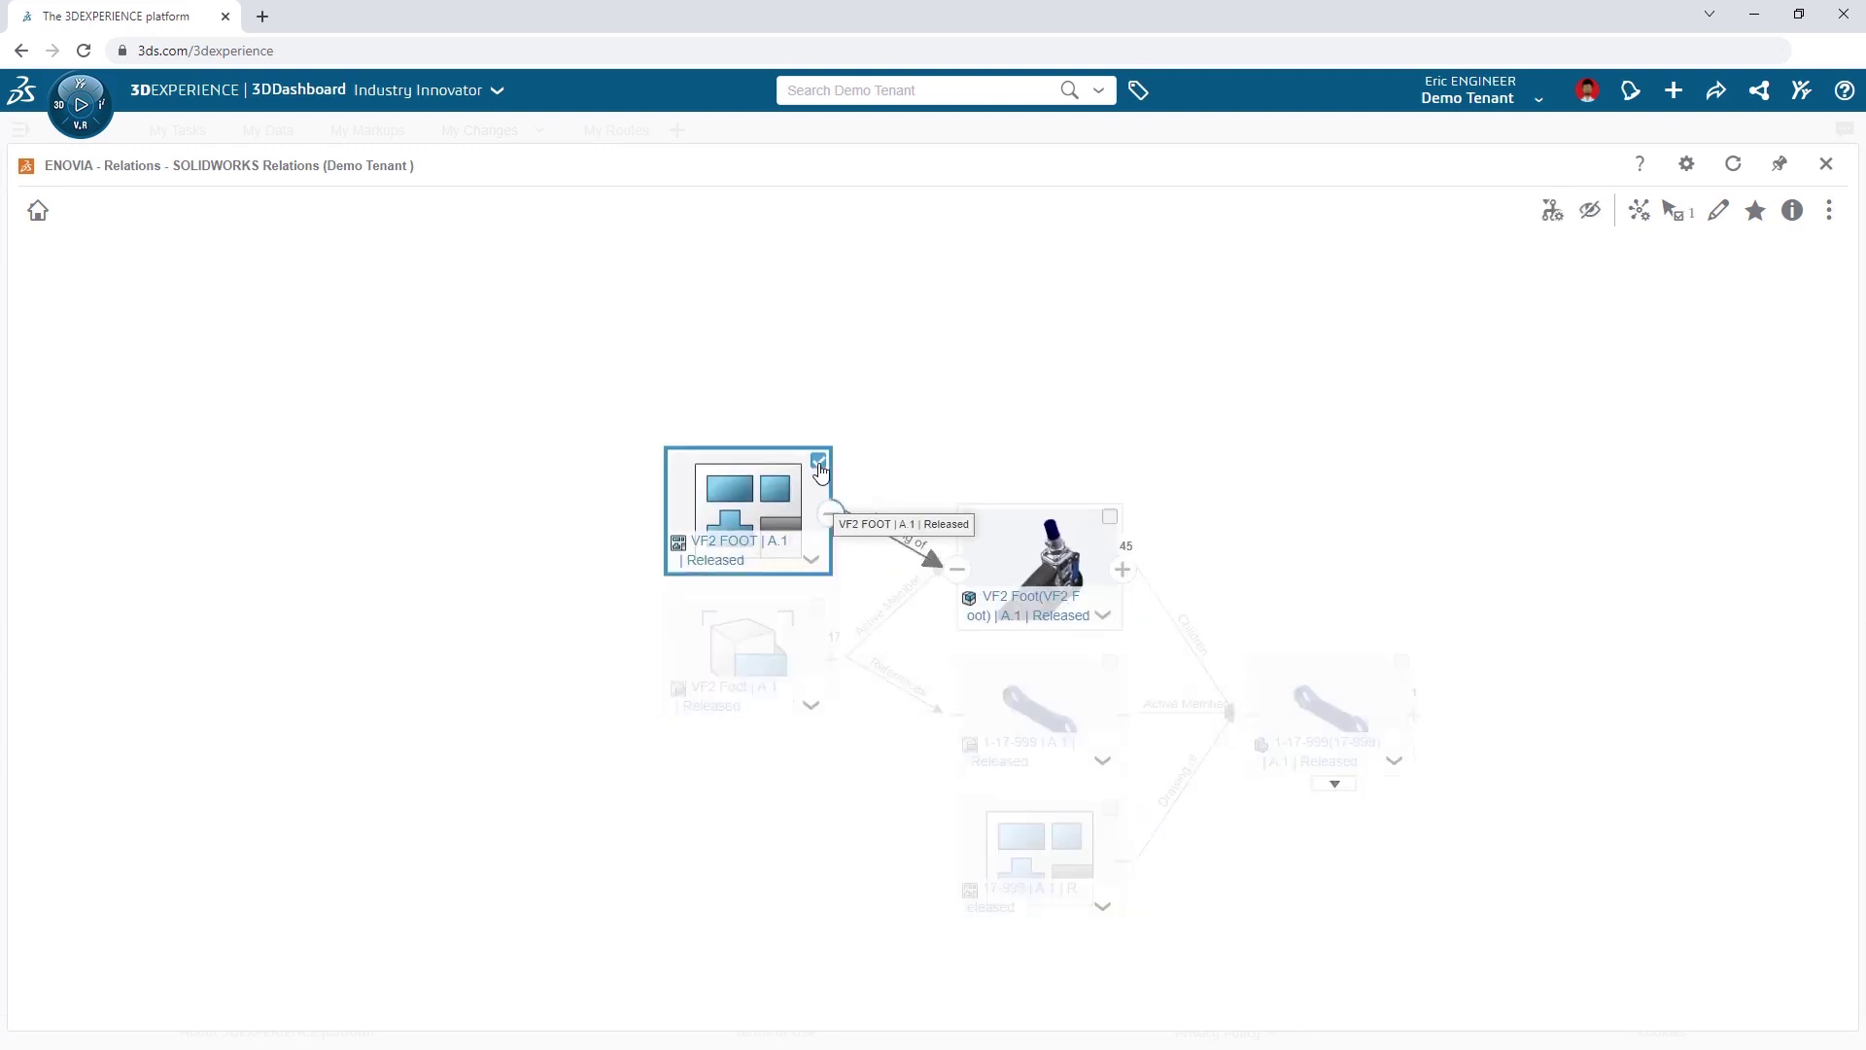
click(1110, 516)
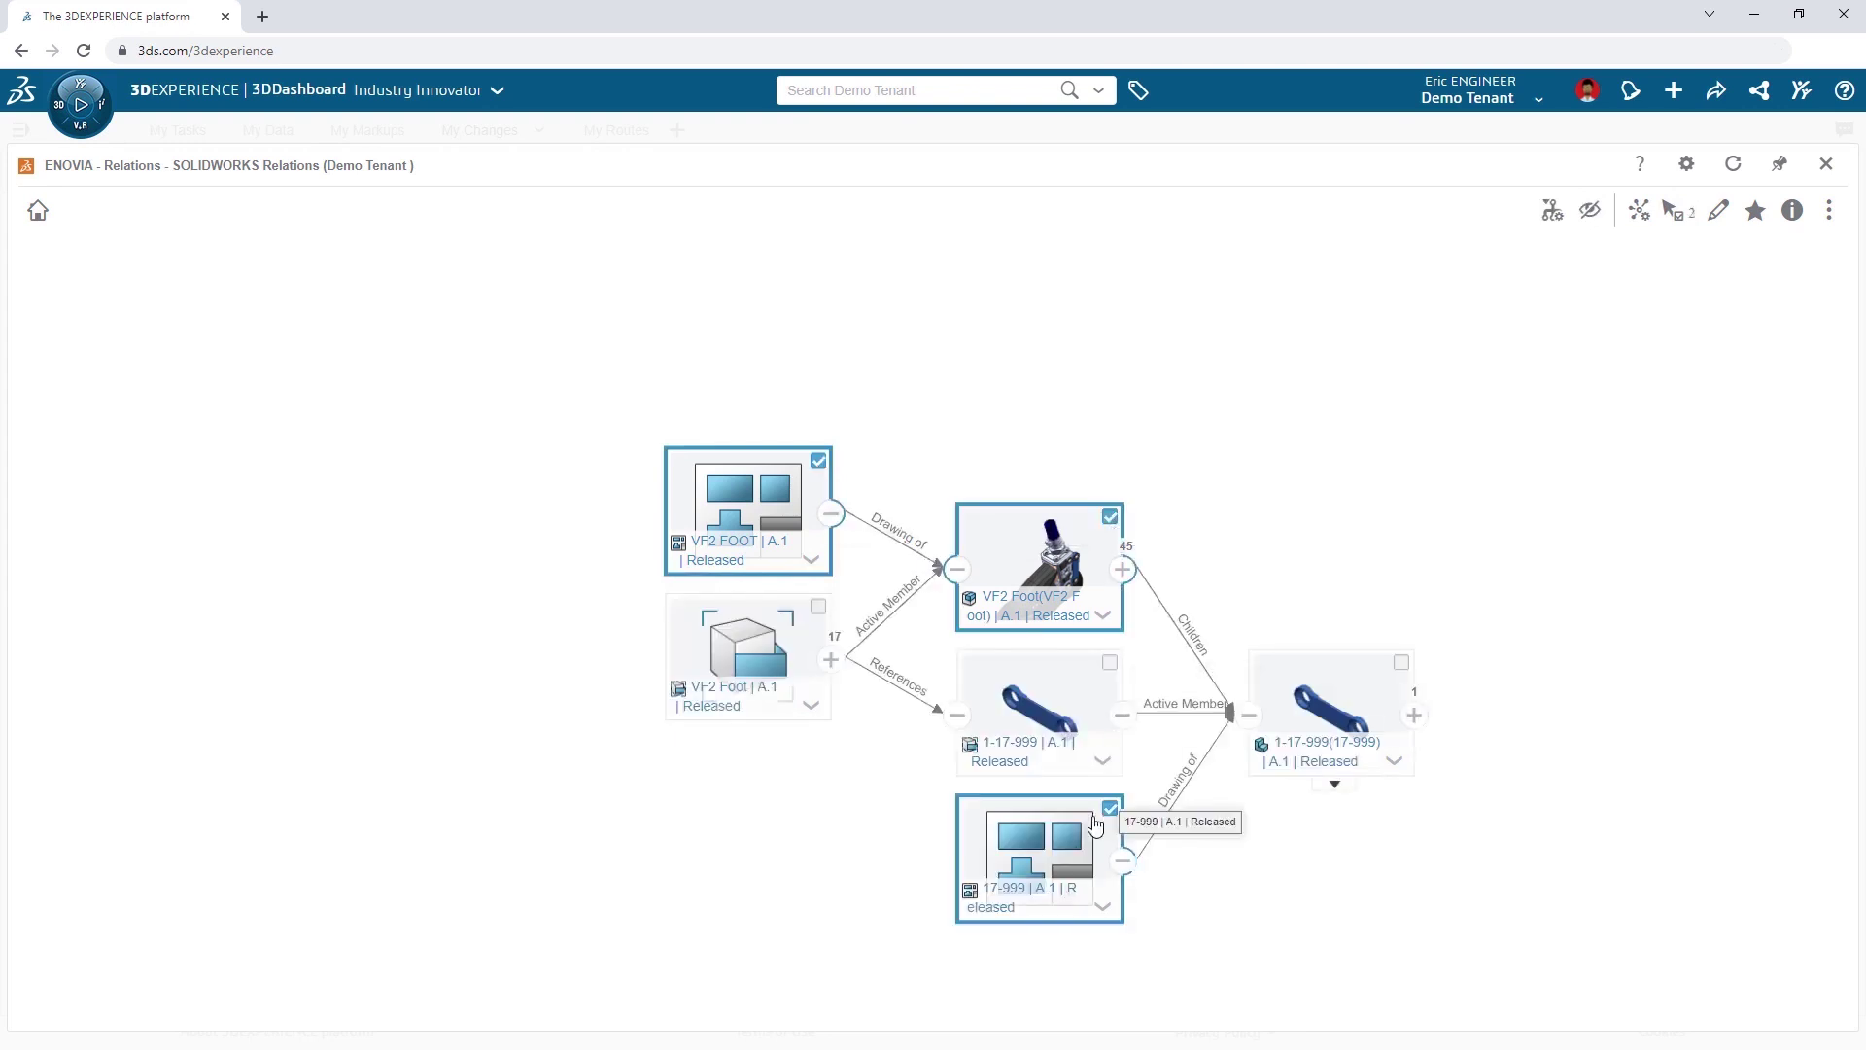
click(1110, 809)
mouse_move(1039, 846)
mouse_down()
mouse_move(740, 834)
mouse_move(499, 768)
mouse_up()
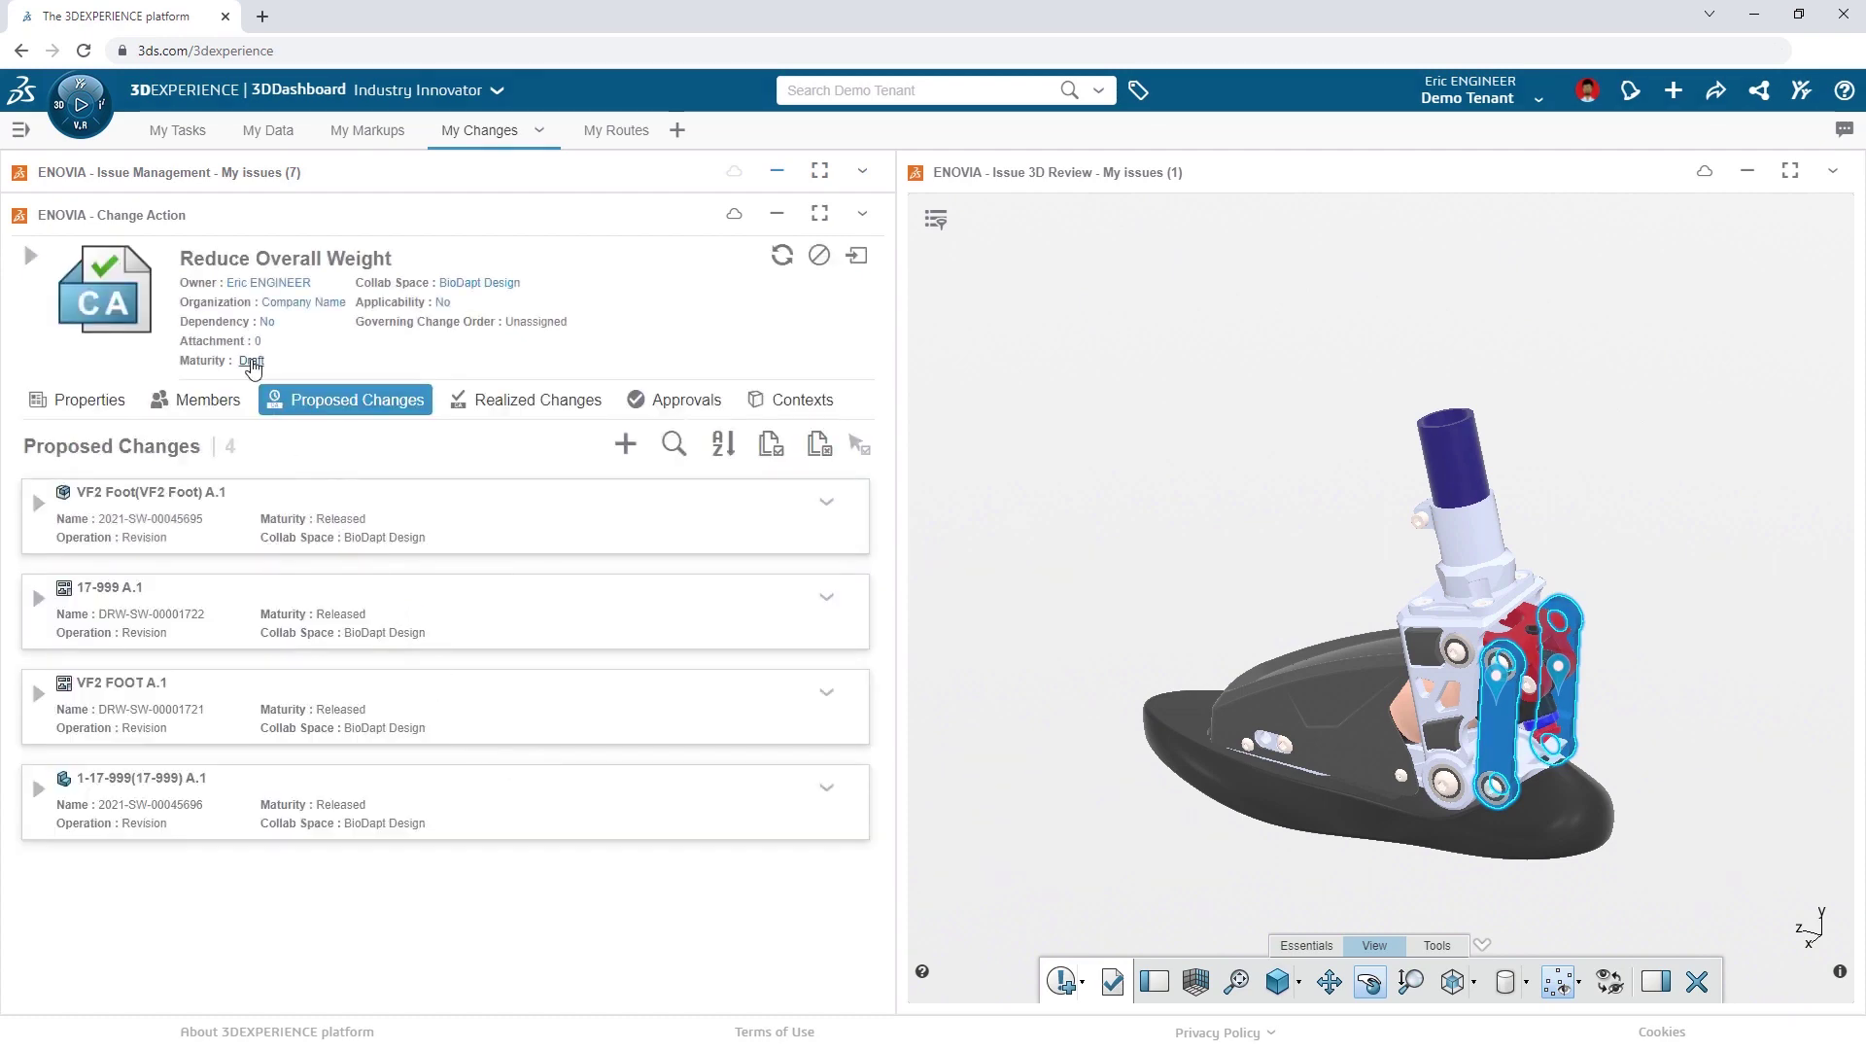
- Promote Reduce Overall Weight from Draft to In Work, then view its Realized Changes
click(251, 361)
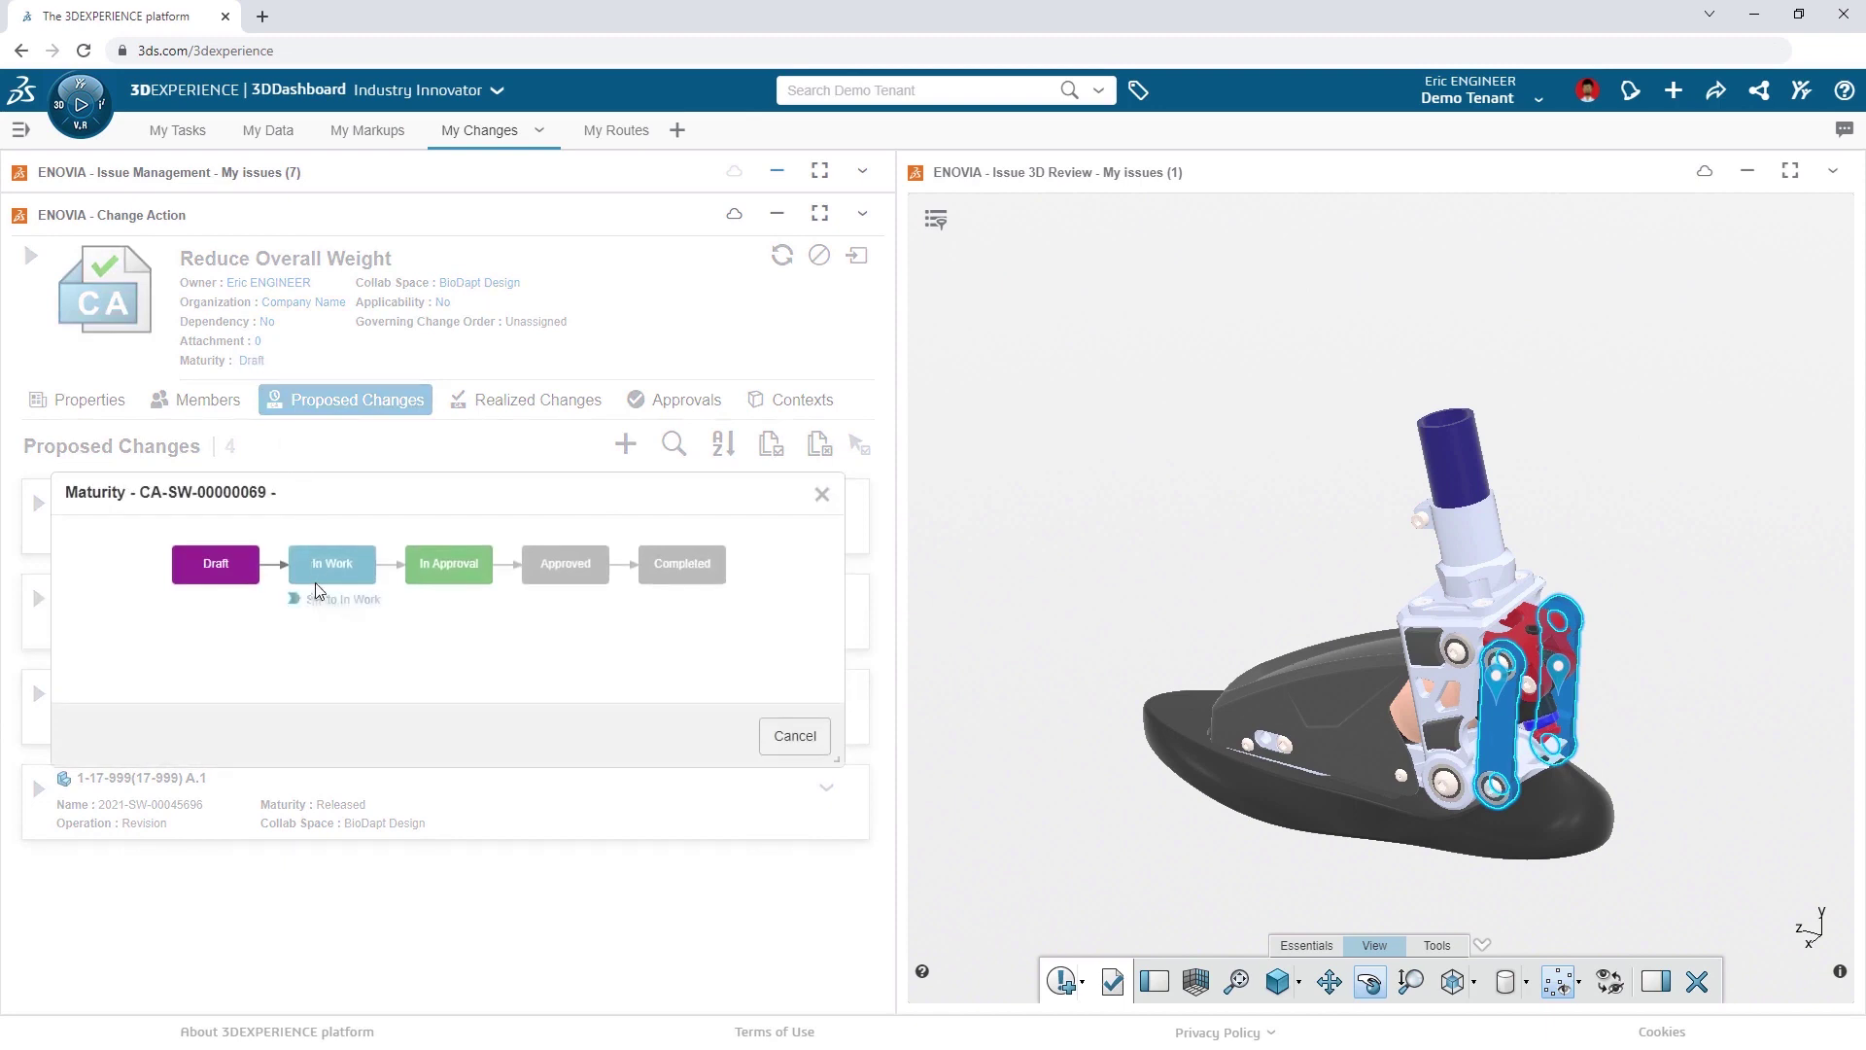
click(318, 601)
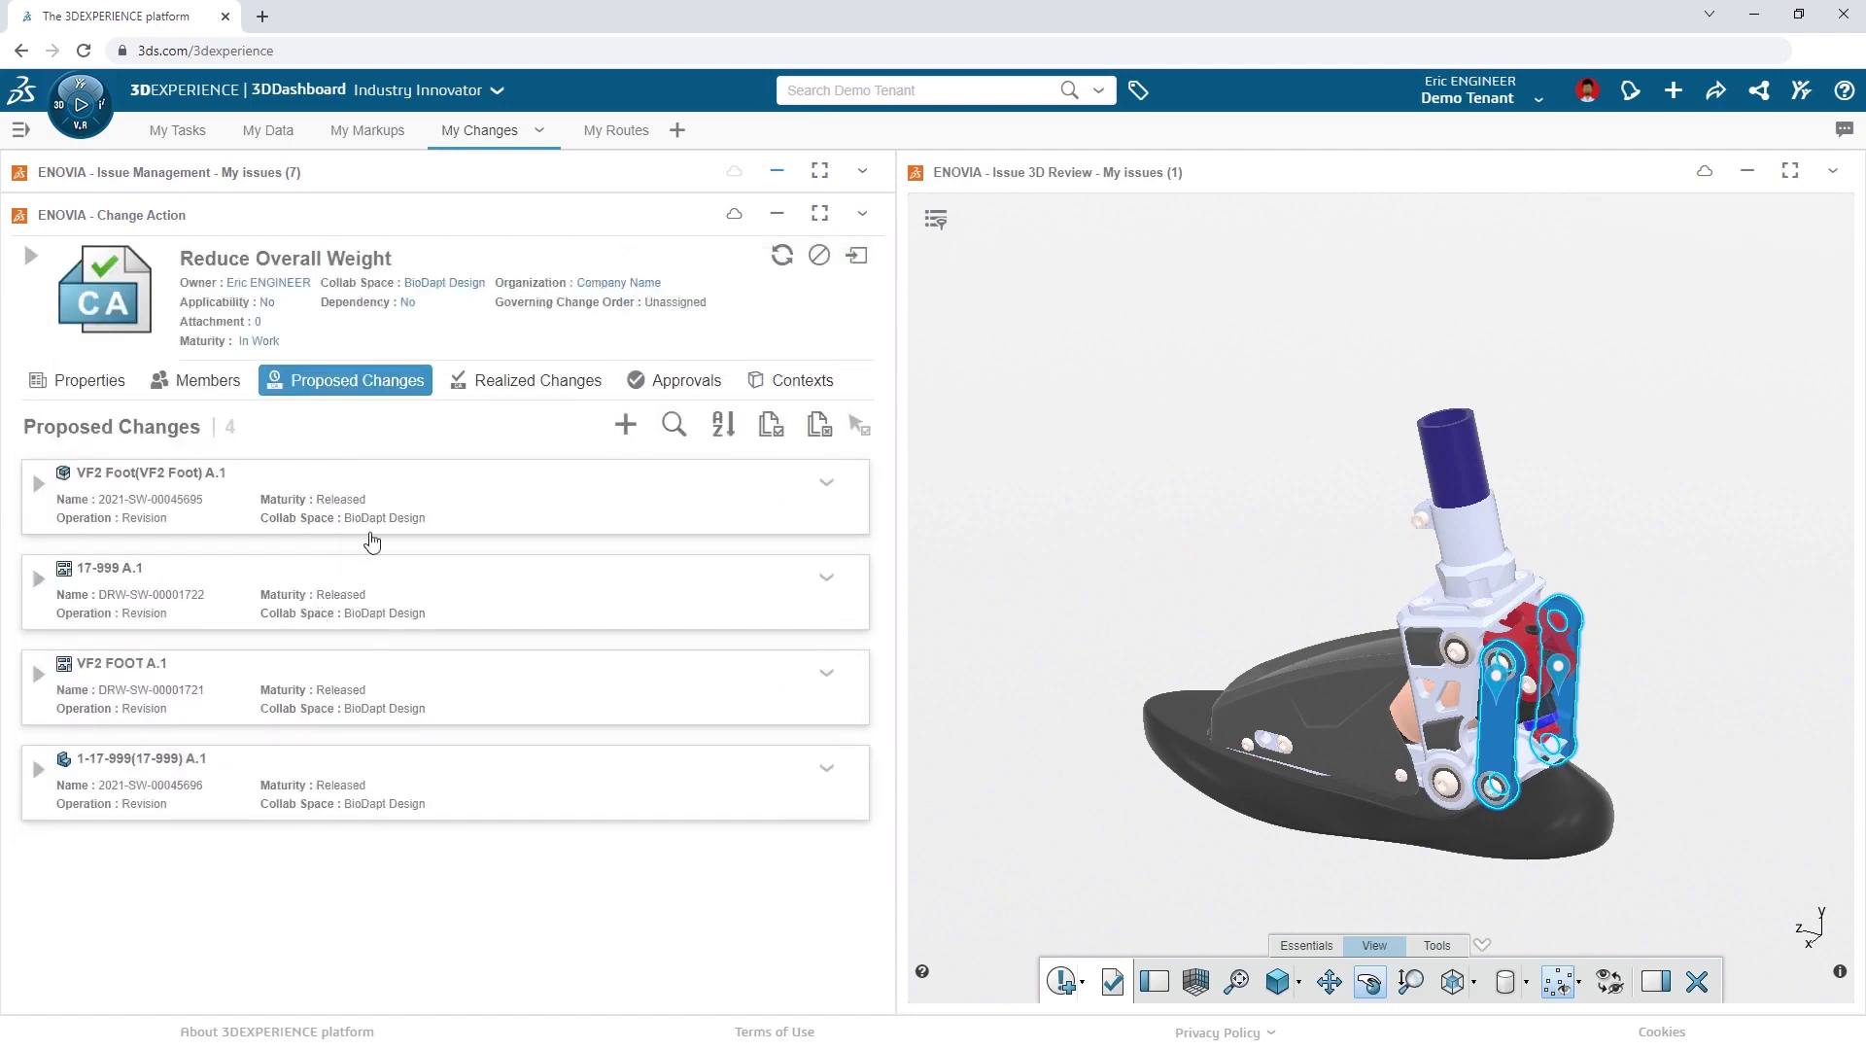
click(459, 391)
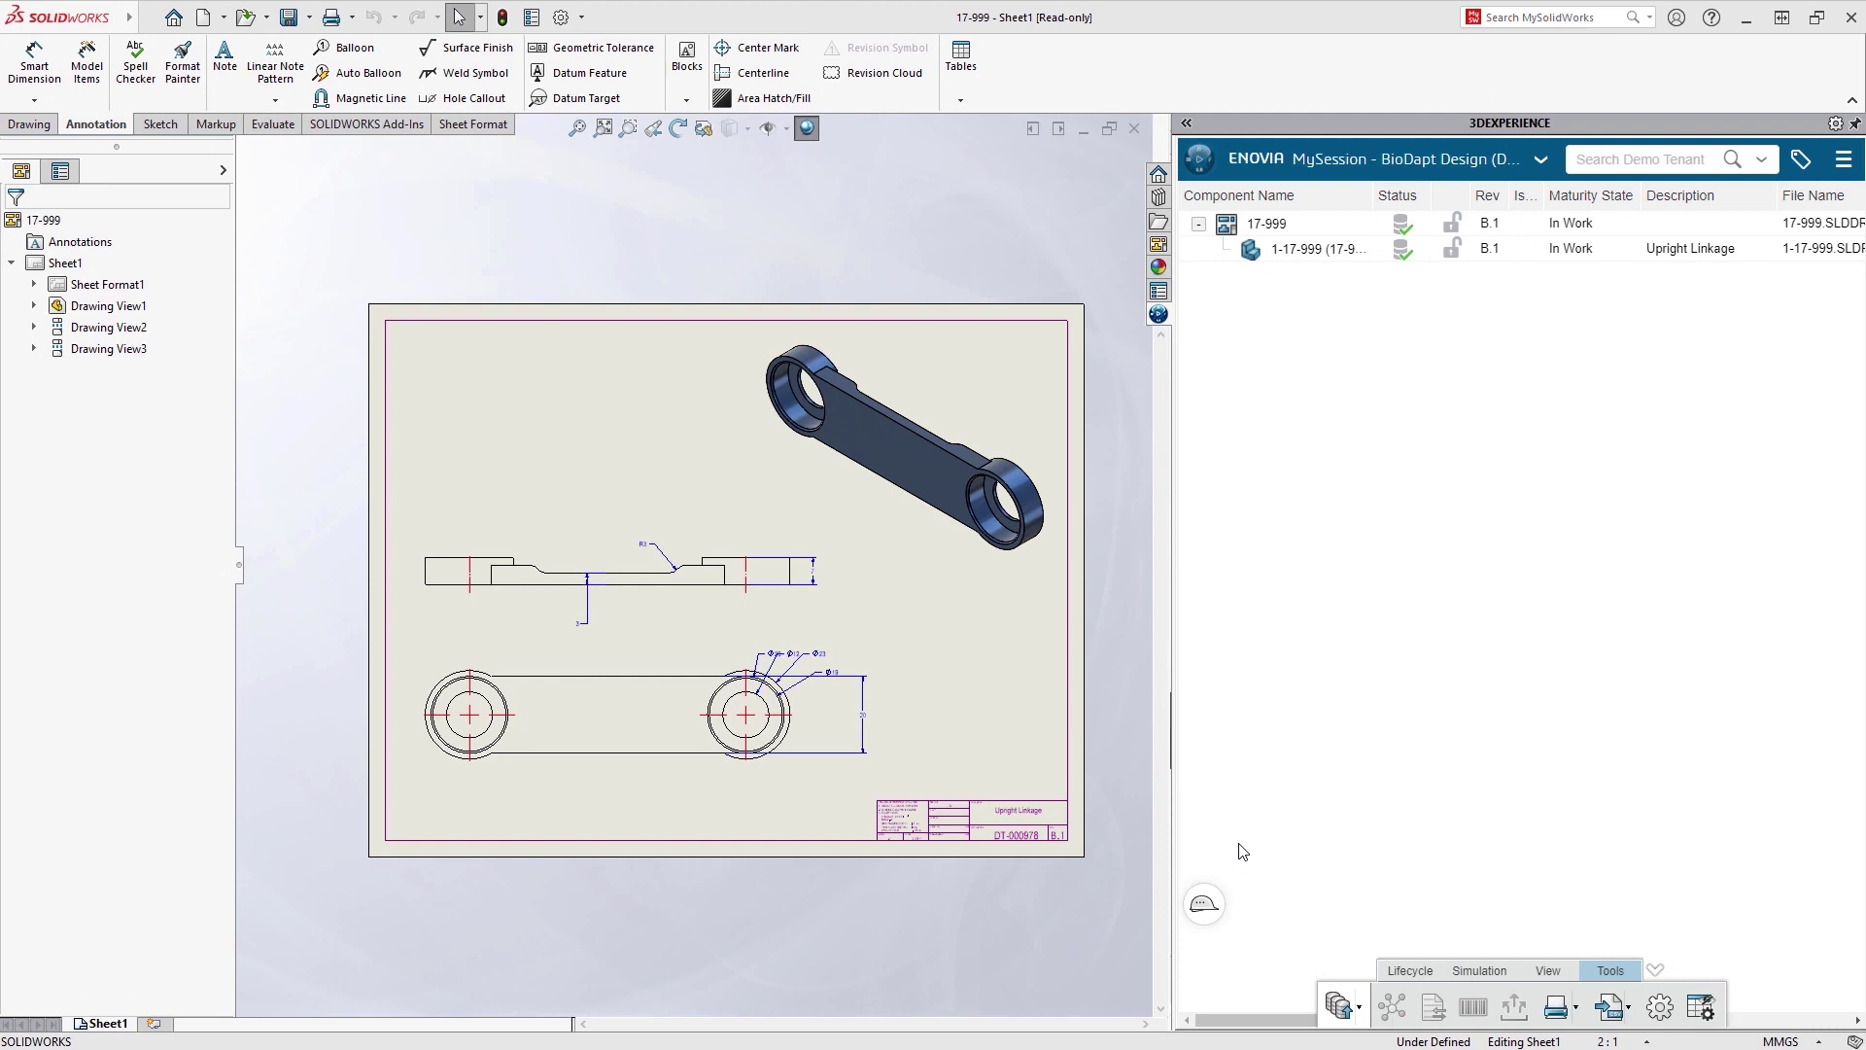
- Work under Reduce Overall Weight and set the 17-999 drawing and 1-17-999 part to Frozen
click(1215, 904)
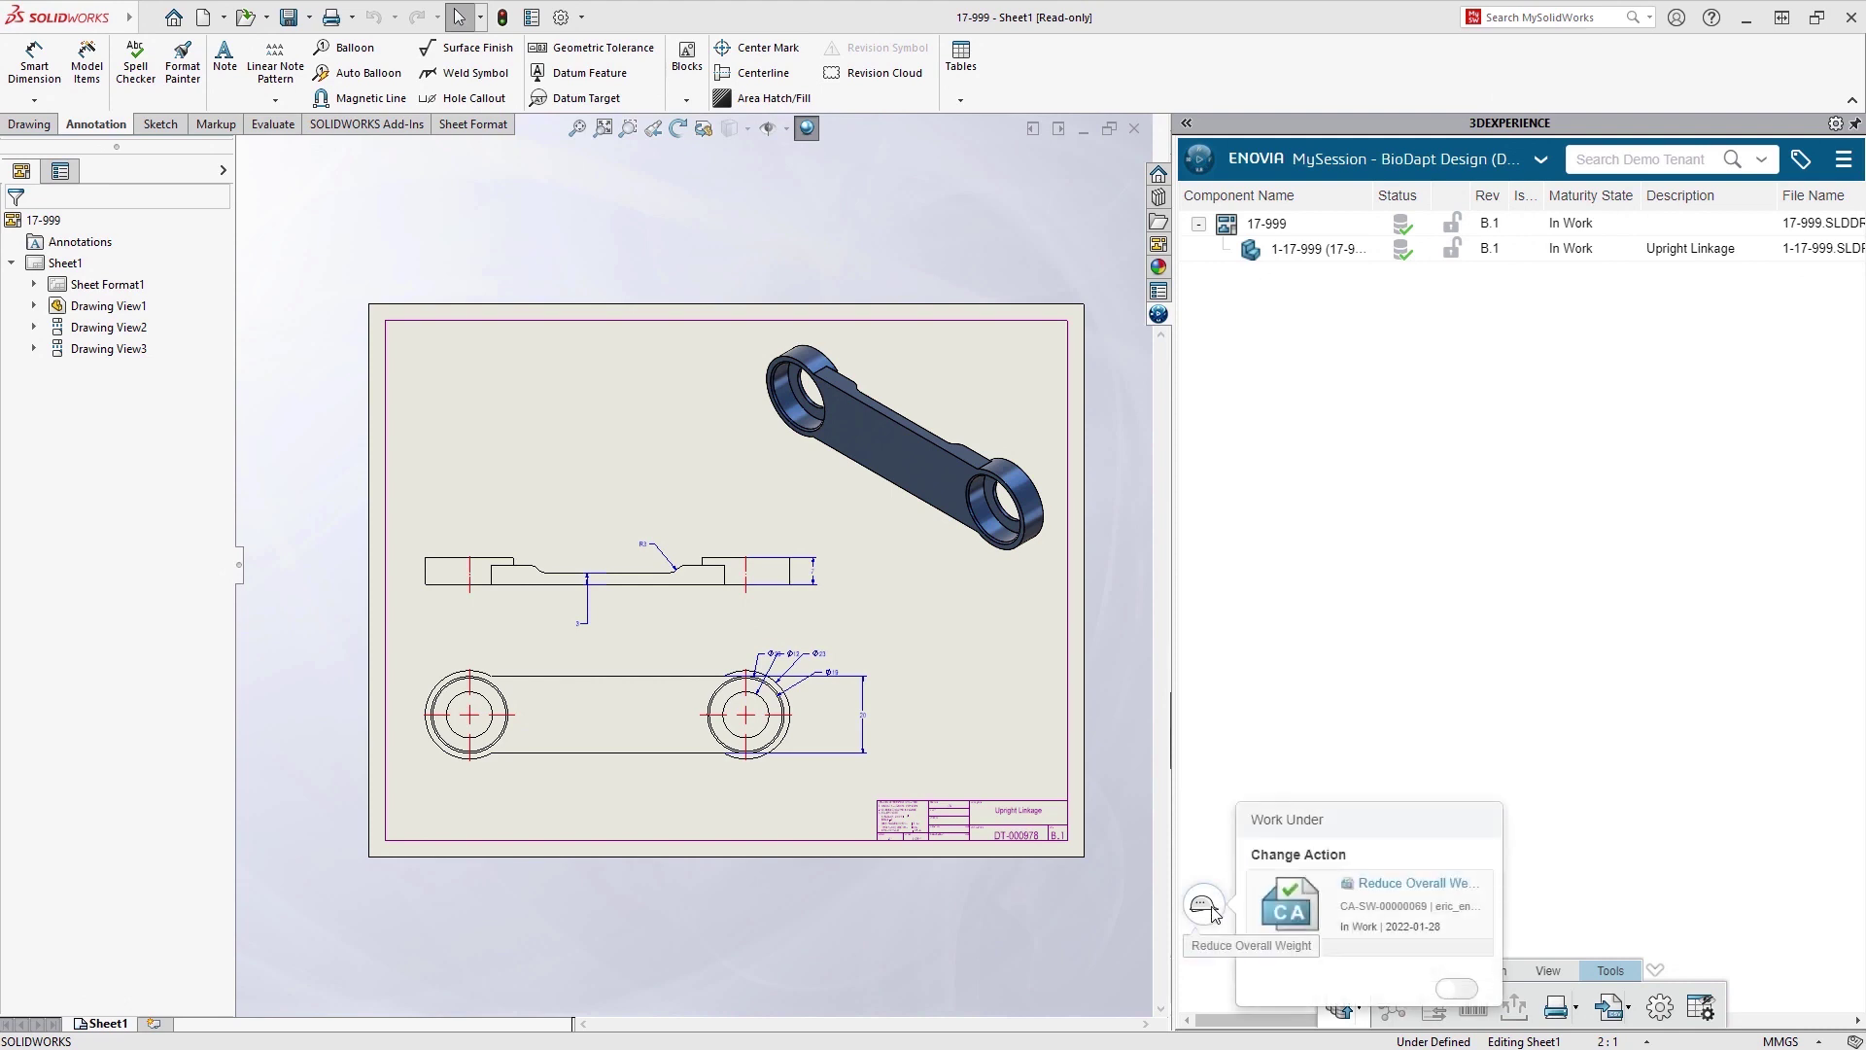
click(1442, 991)
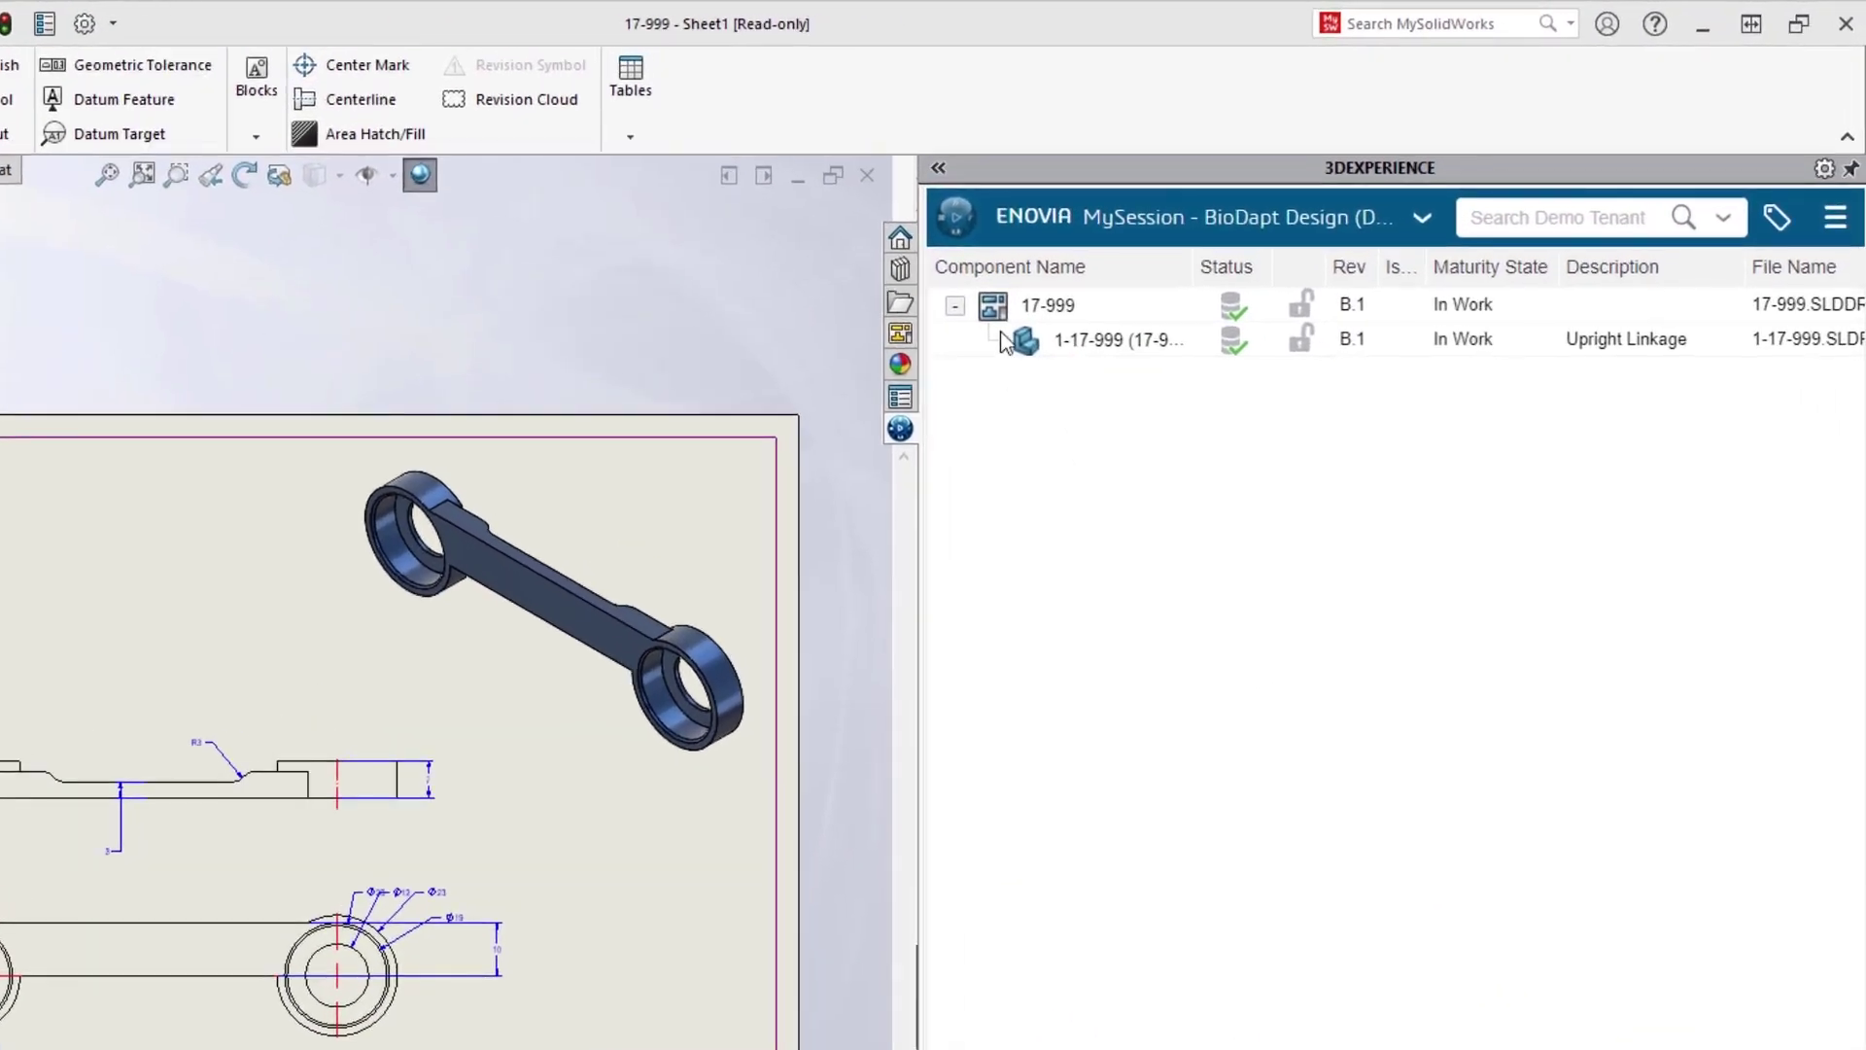
click(1012, 338)
right_click(1011, 336)
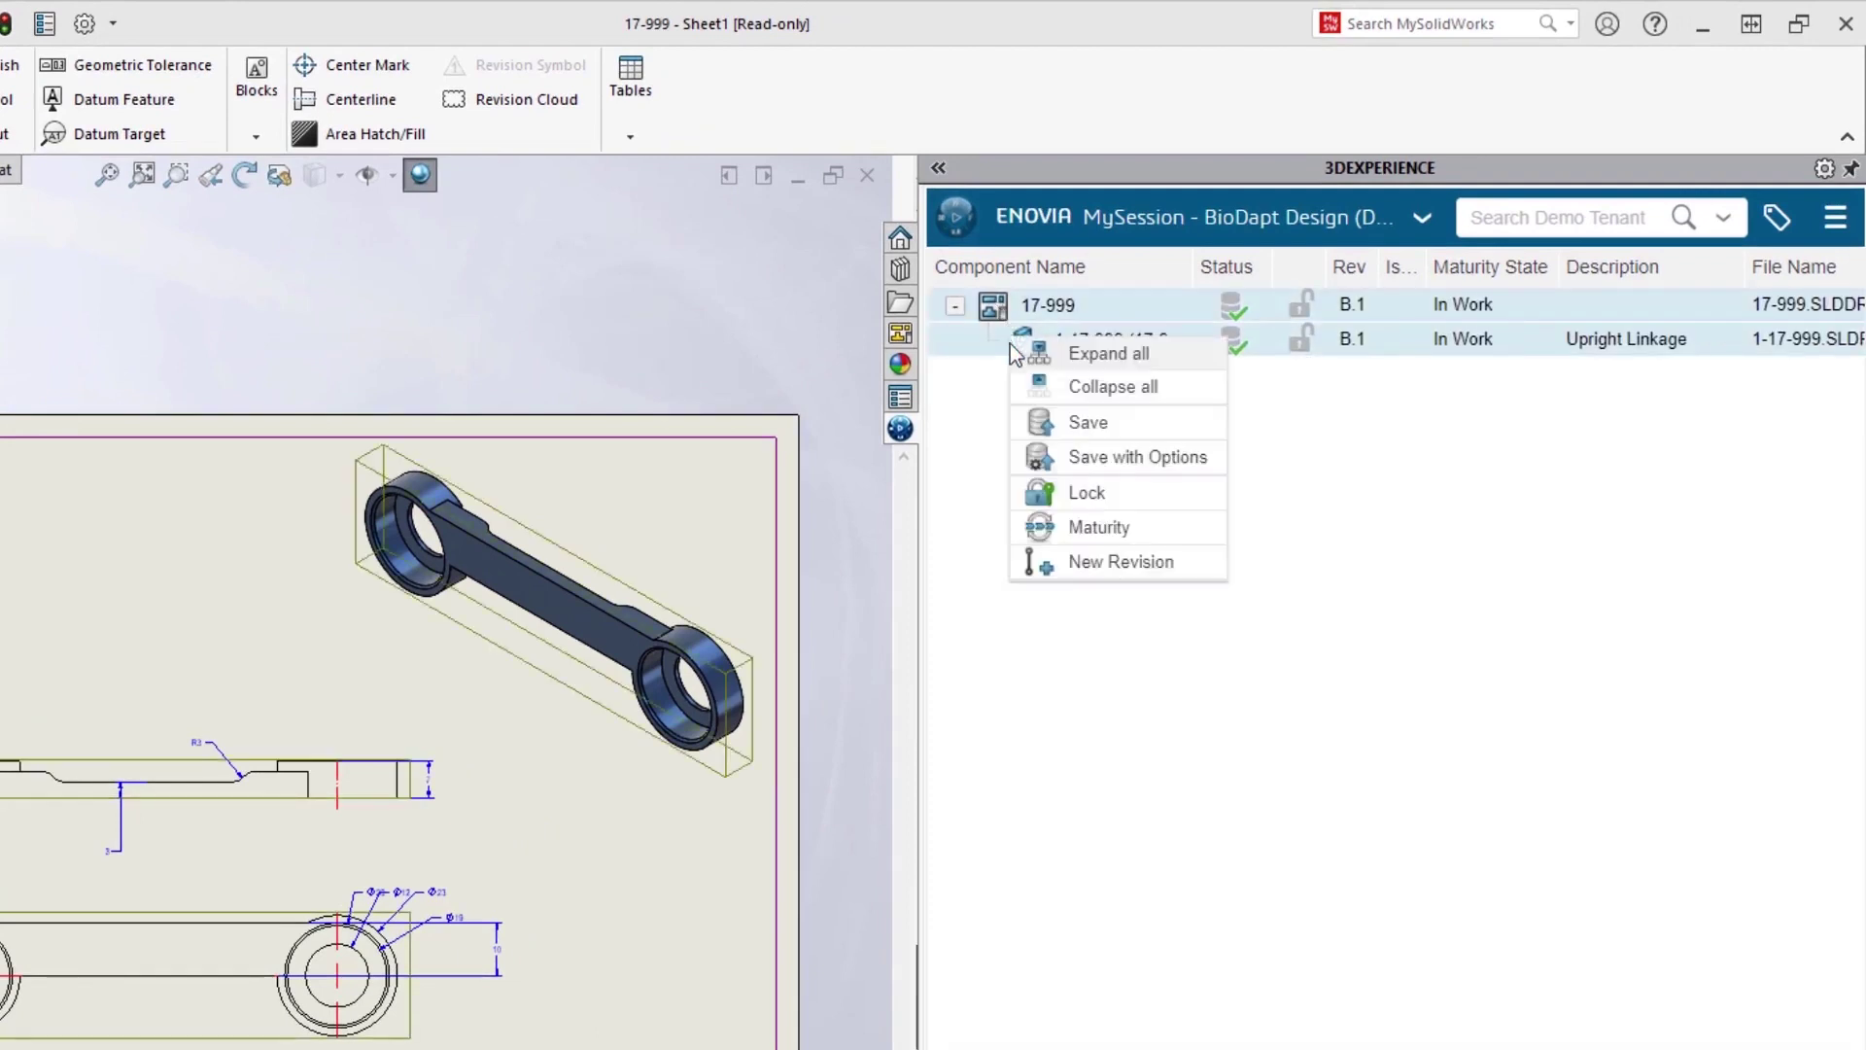
click(1013, 522)
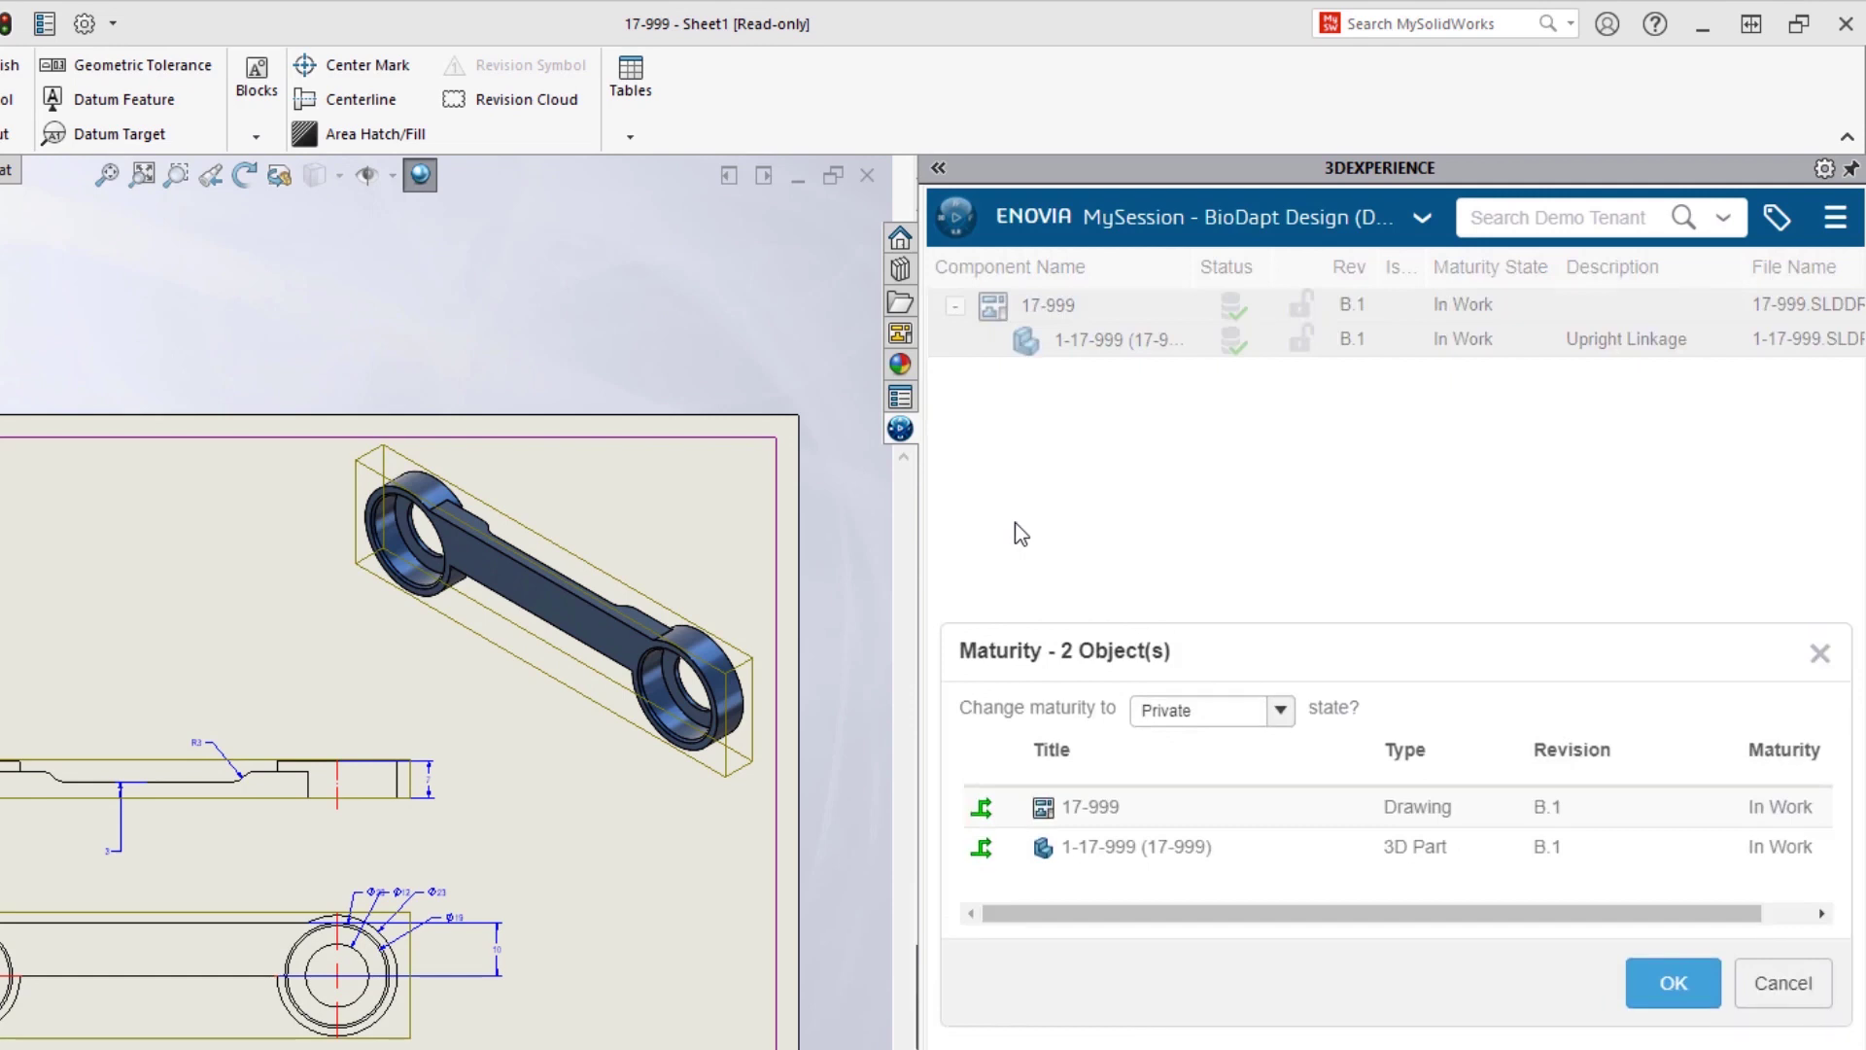
click(1254, 705)
click(1262, 773)
click(1633, 982)
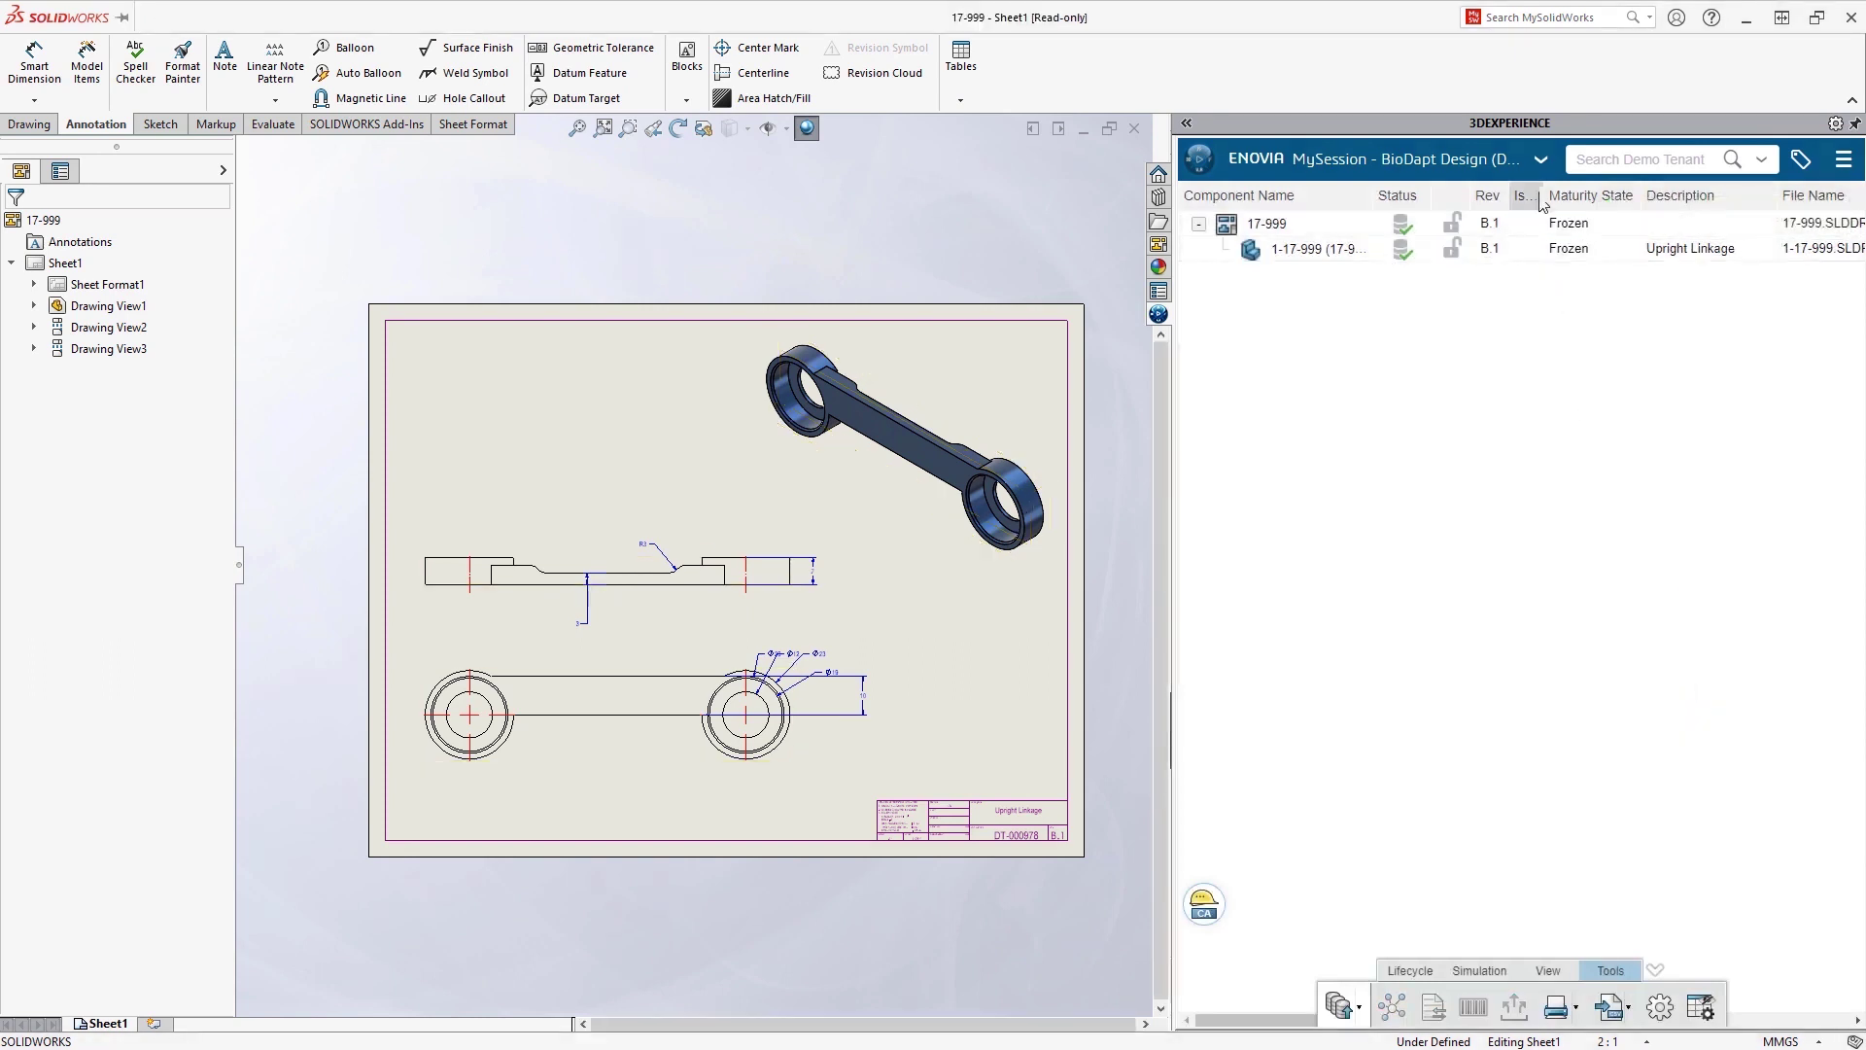
- In the Change Action view, move Reduce Overall Weight from In Work to In Approval
click(1540, 159)
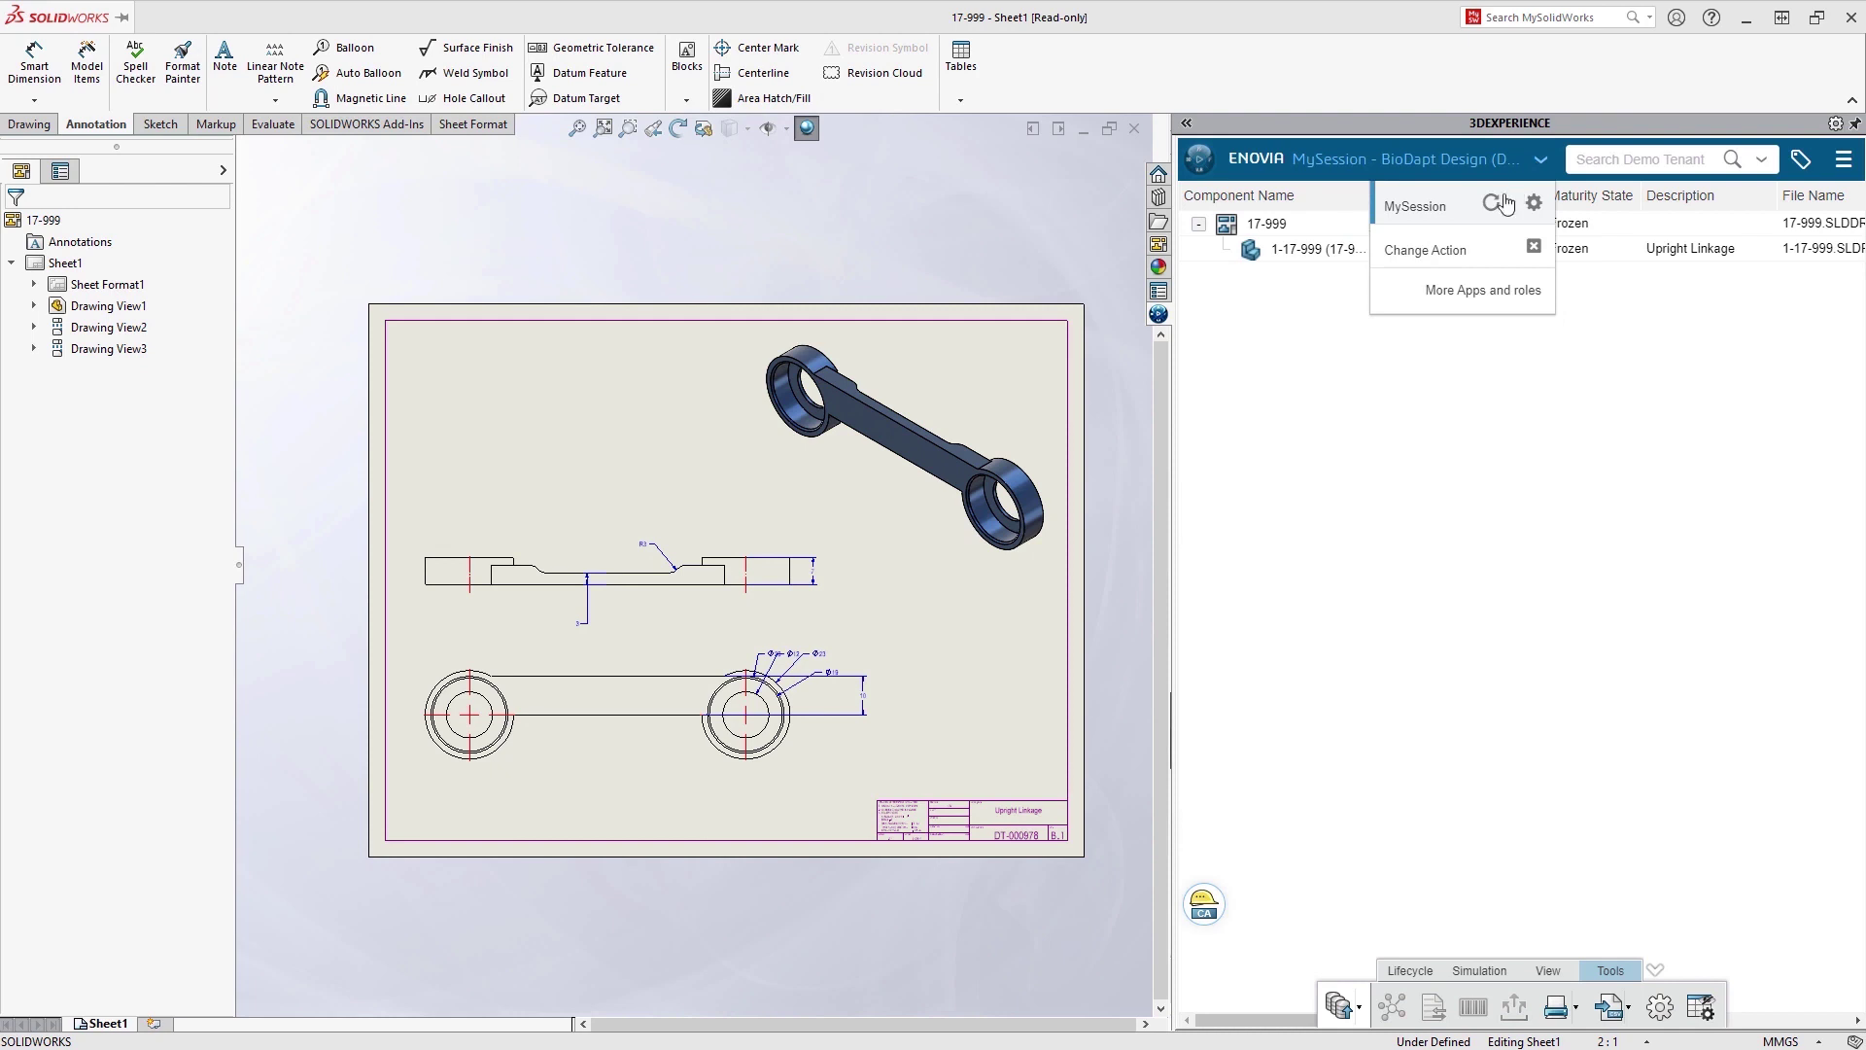
click(1446, 255)
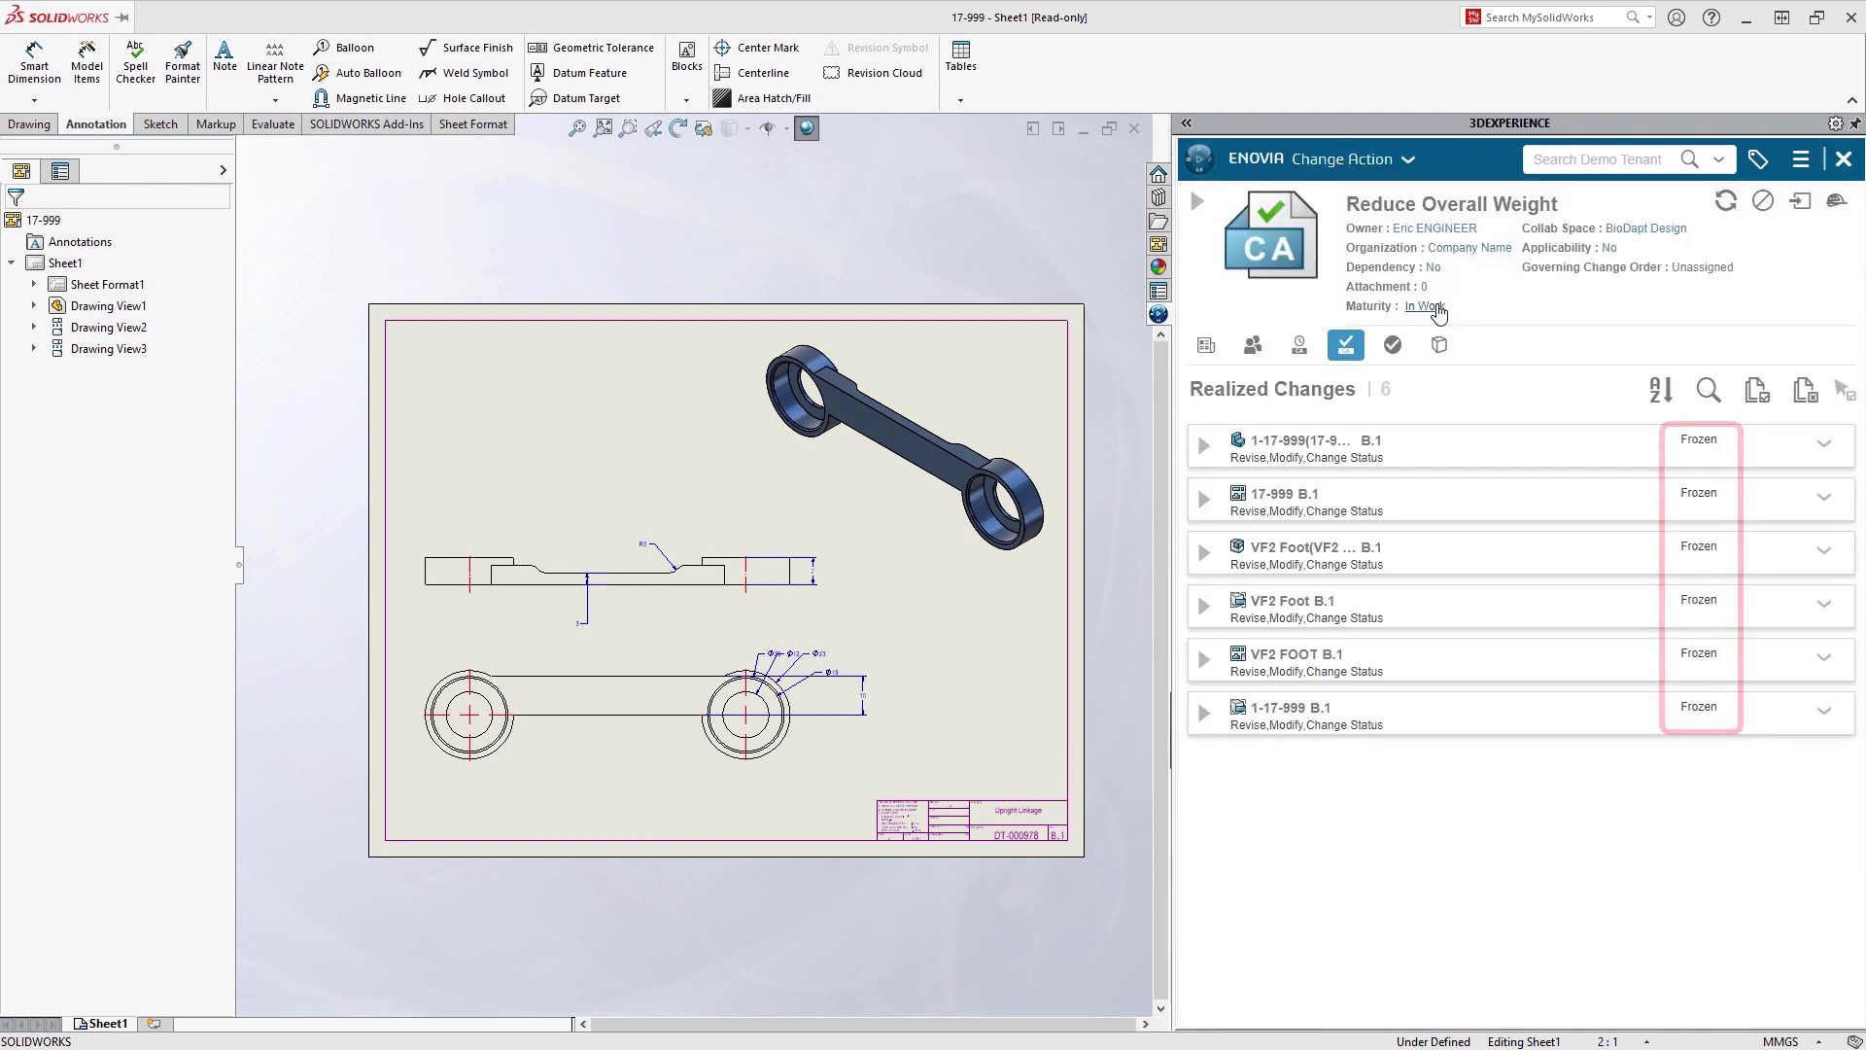
click(1437, 307)
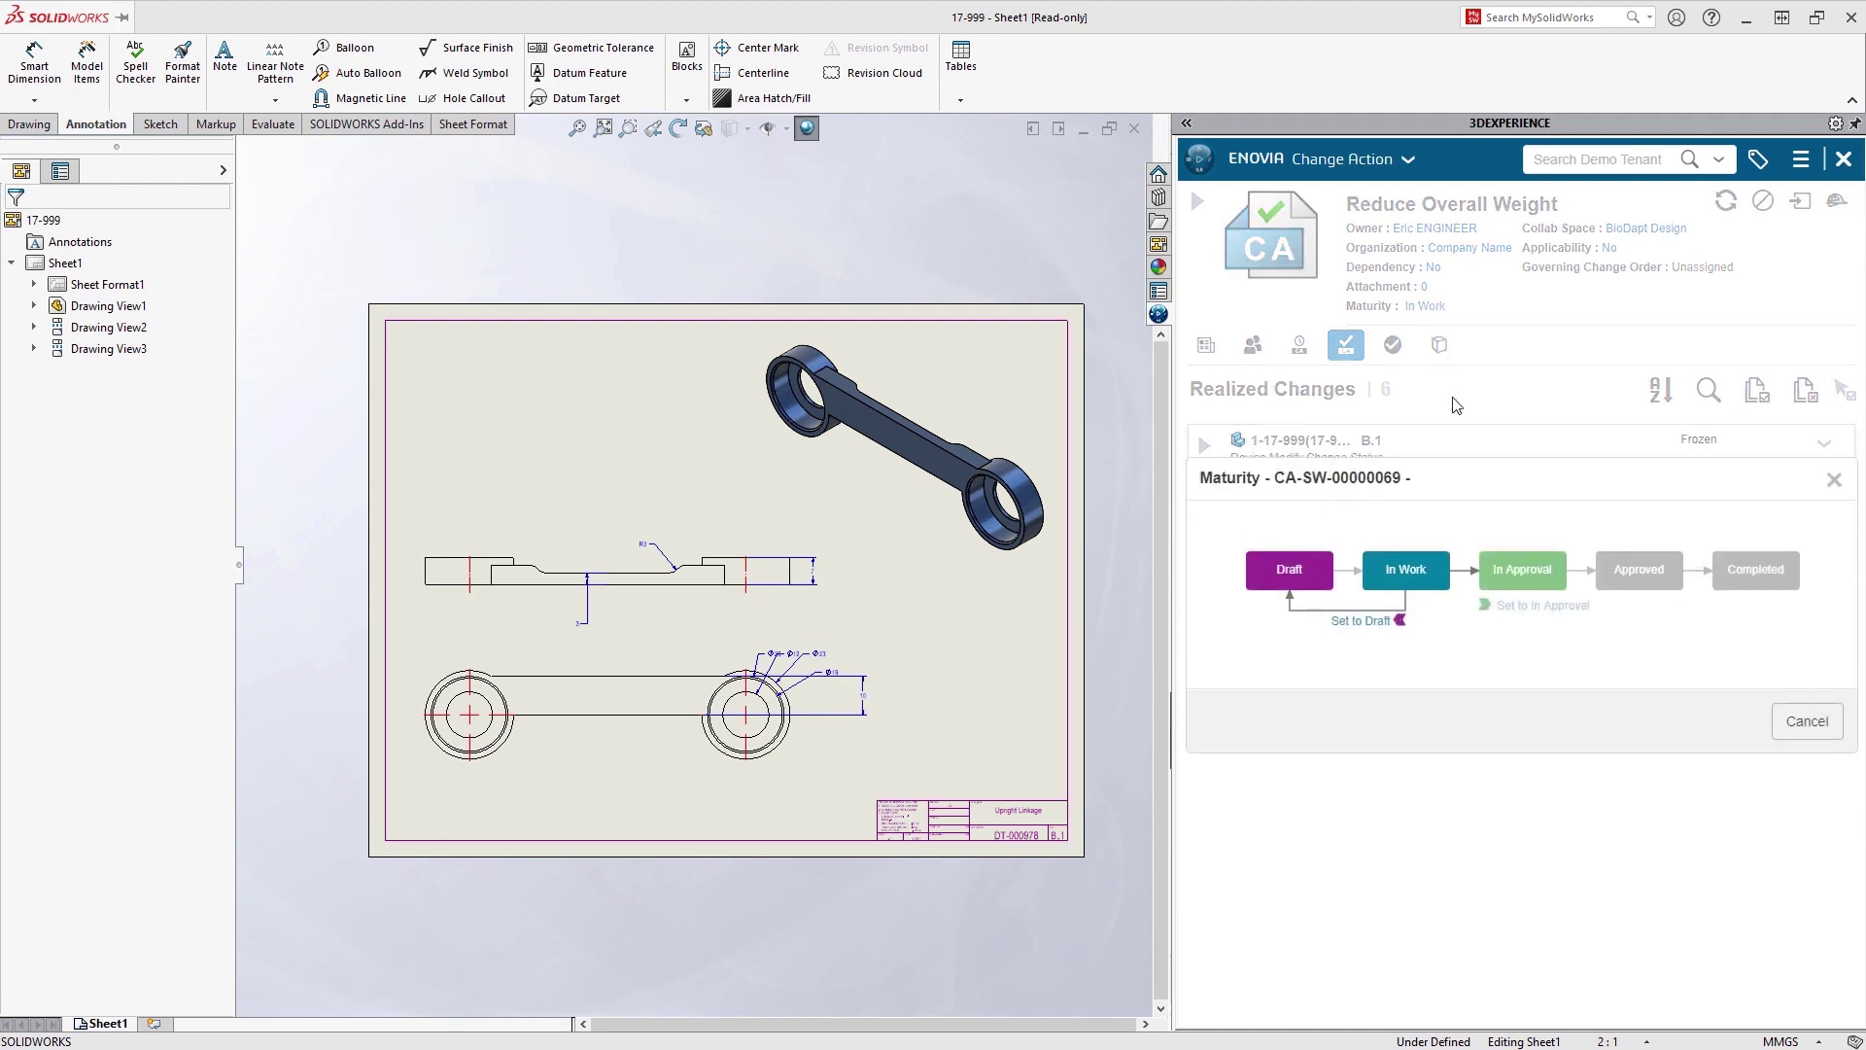
click(1508, 607)
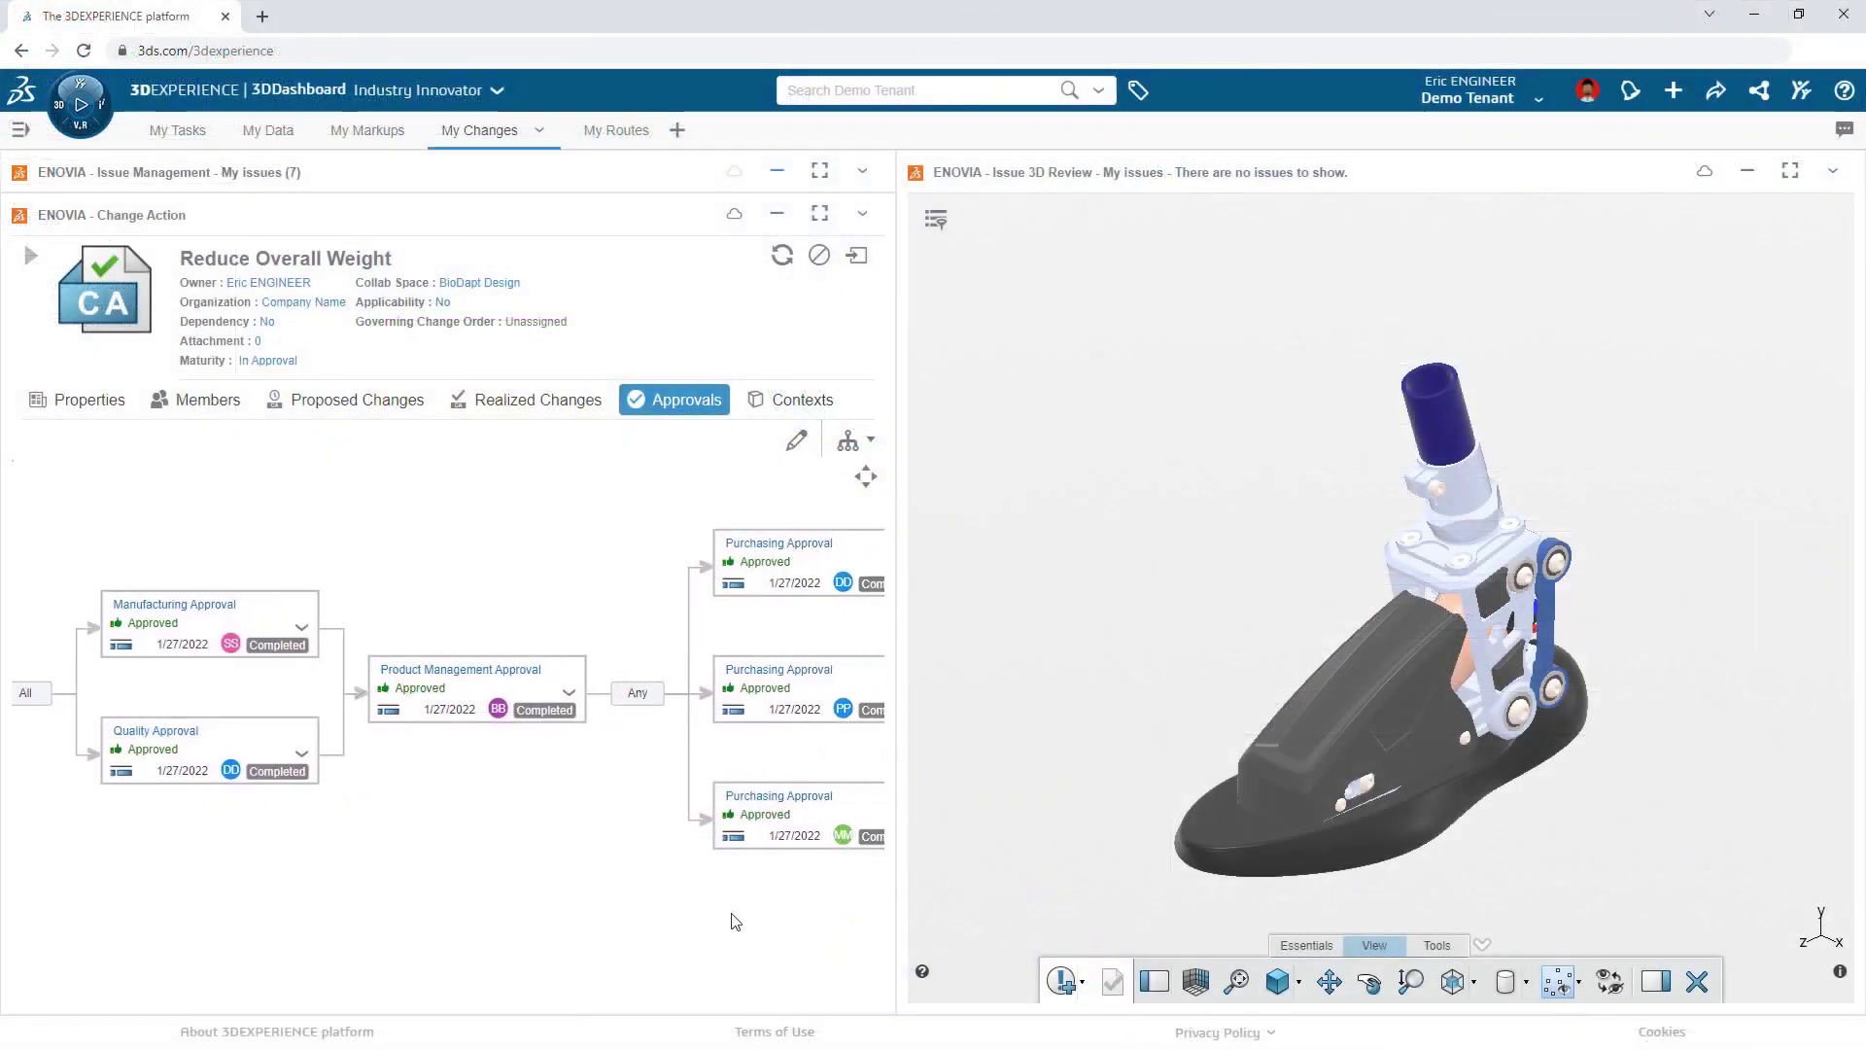
- Approve the final Approval task with the comment 'APPROVED'
drag(734, 921, 133, 919)
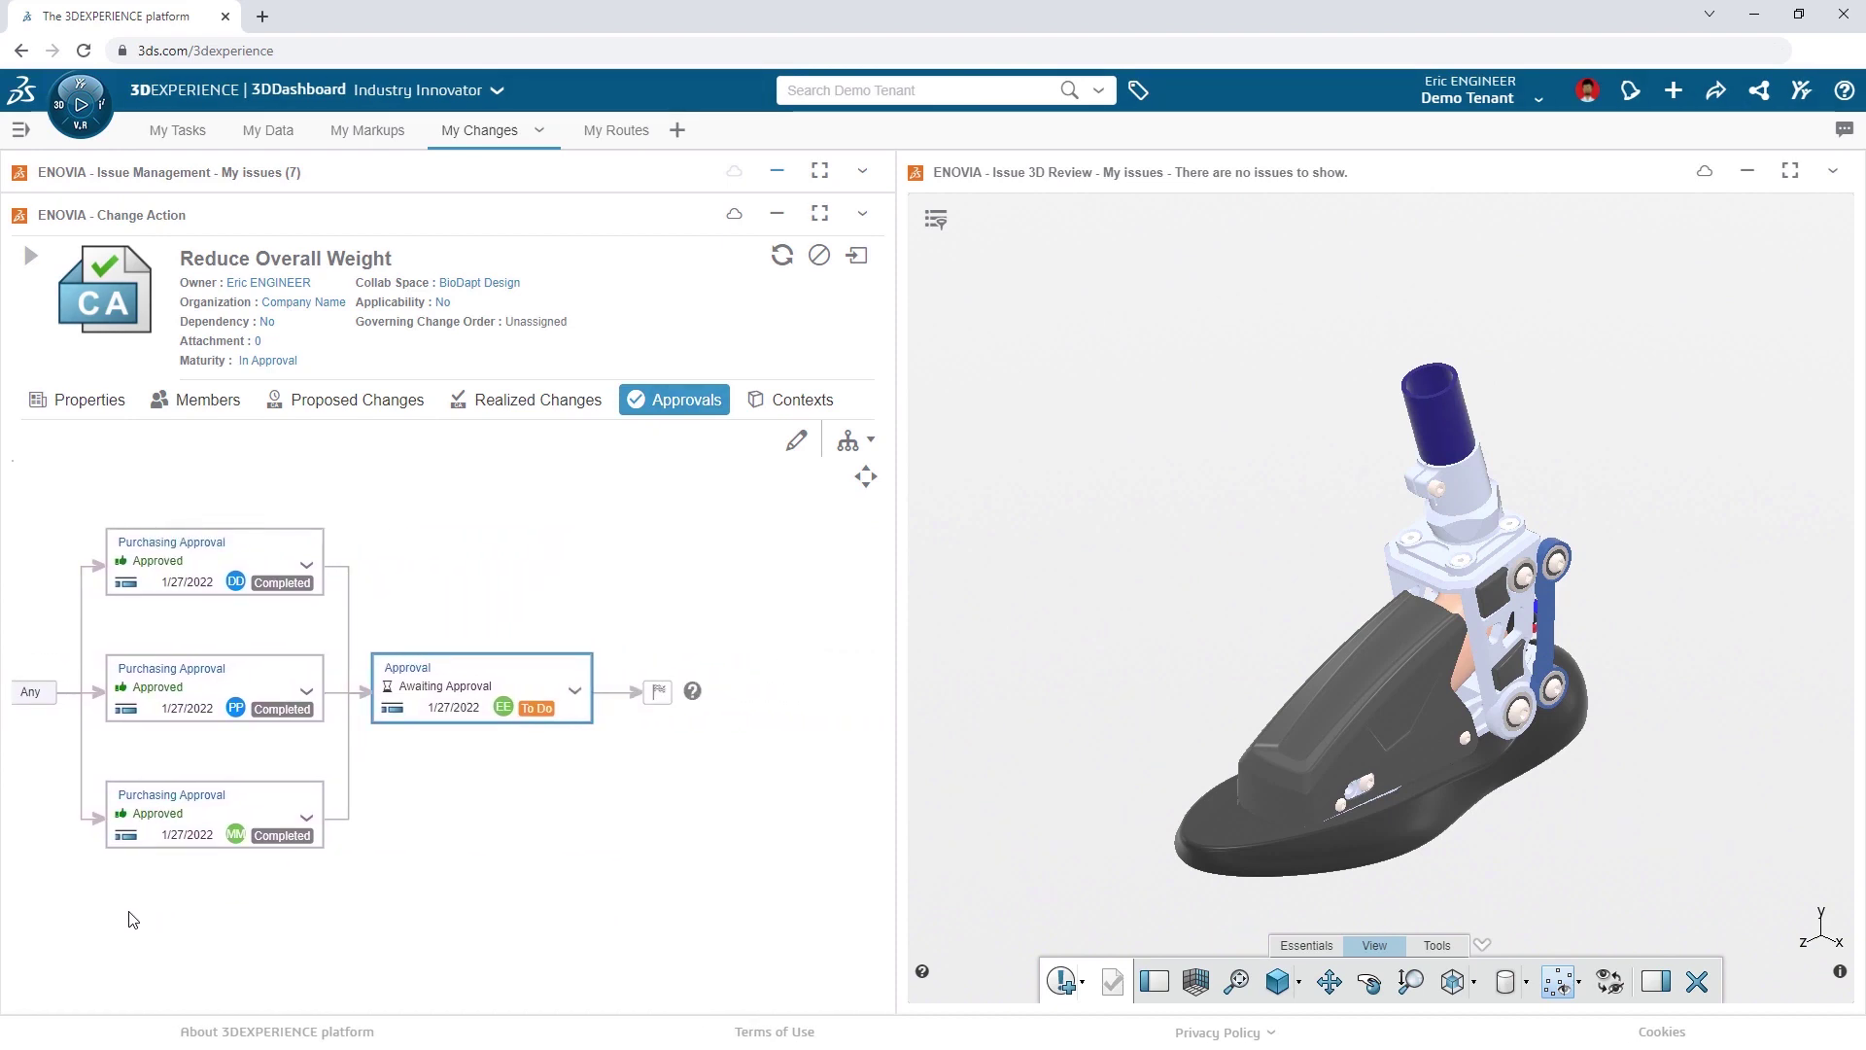
click(446, 683)
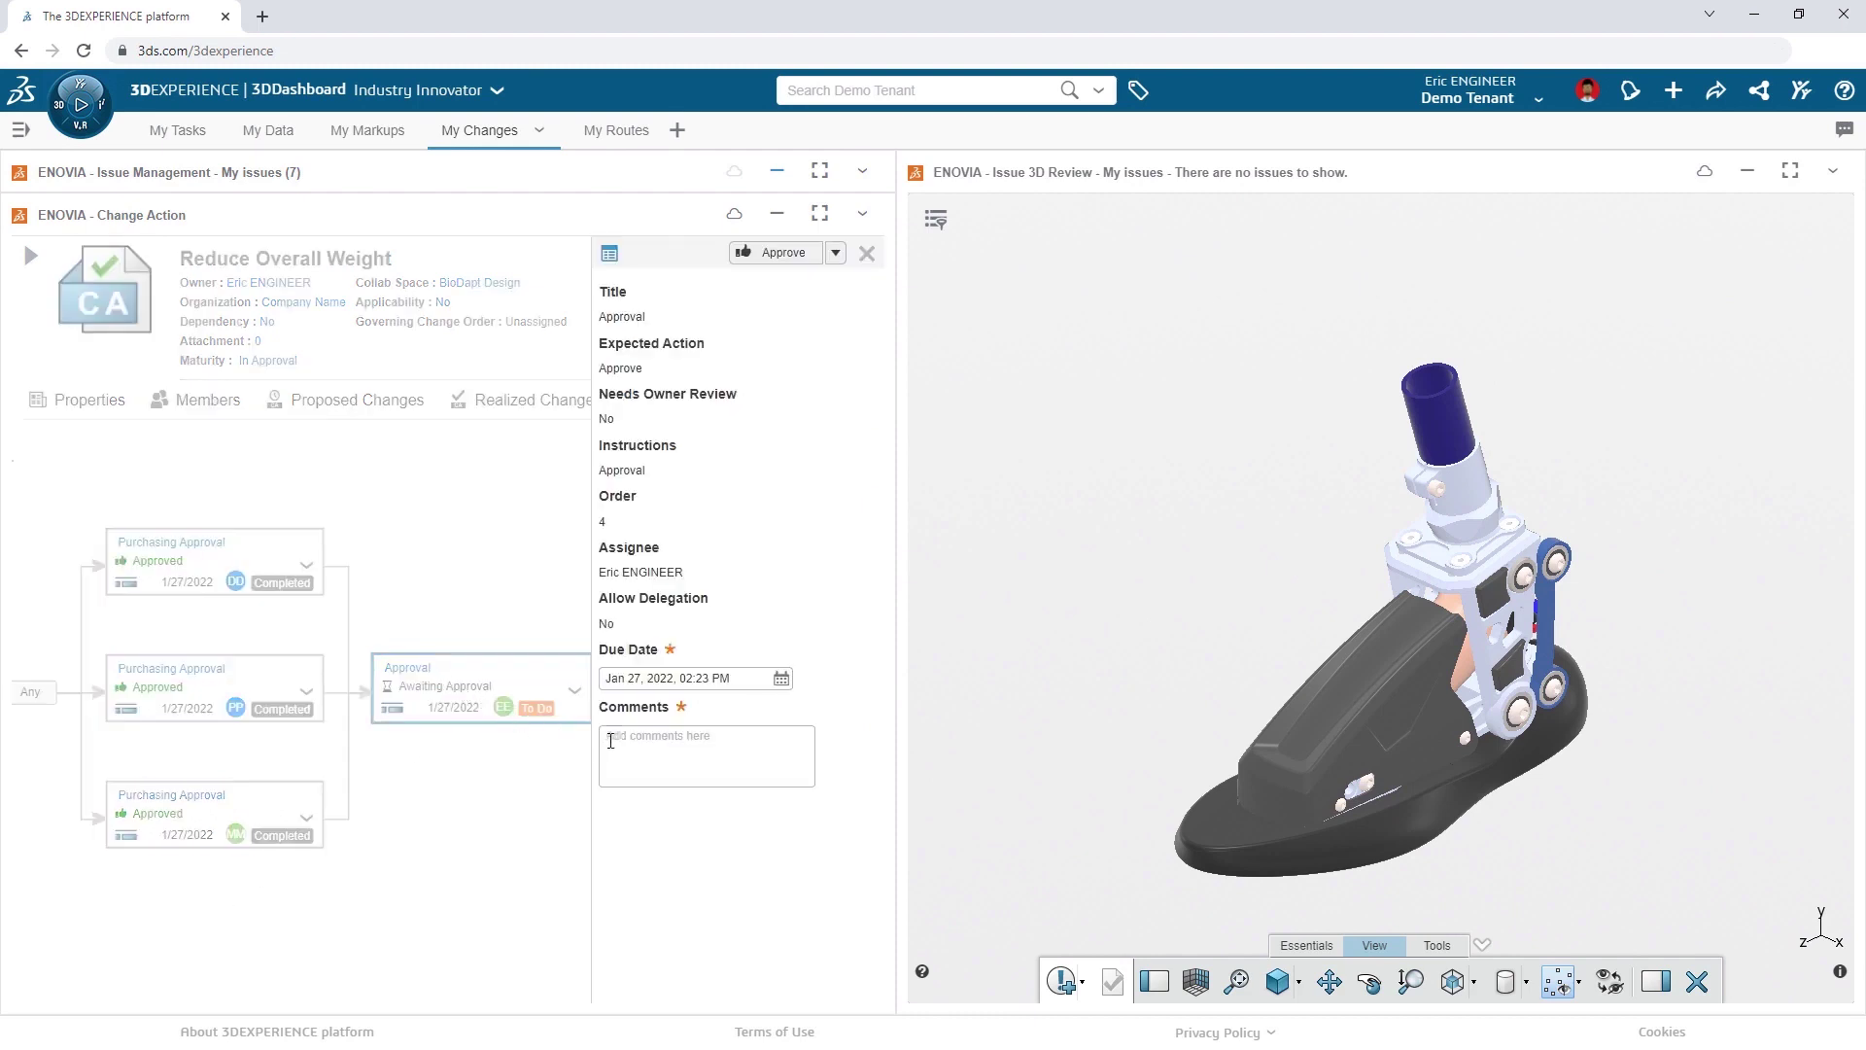
click(610, 740)
text(APPROVED)
click(751, 261)
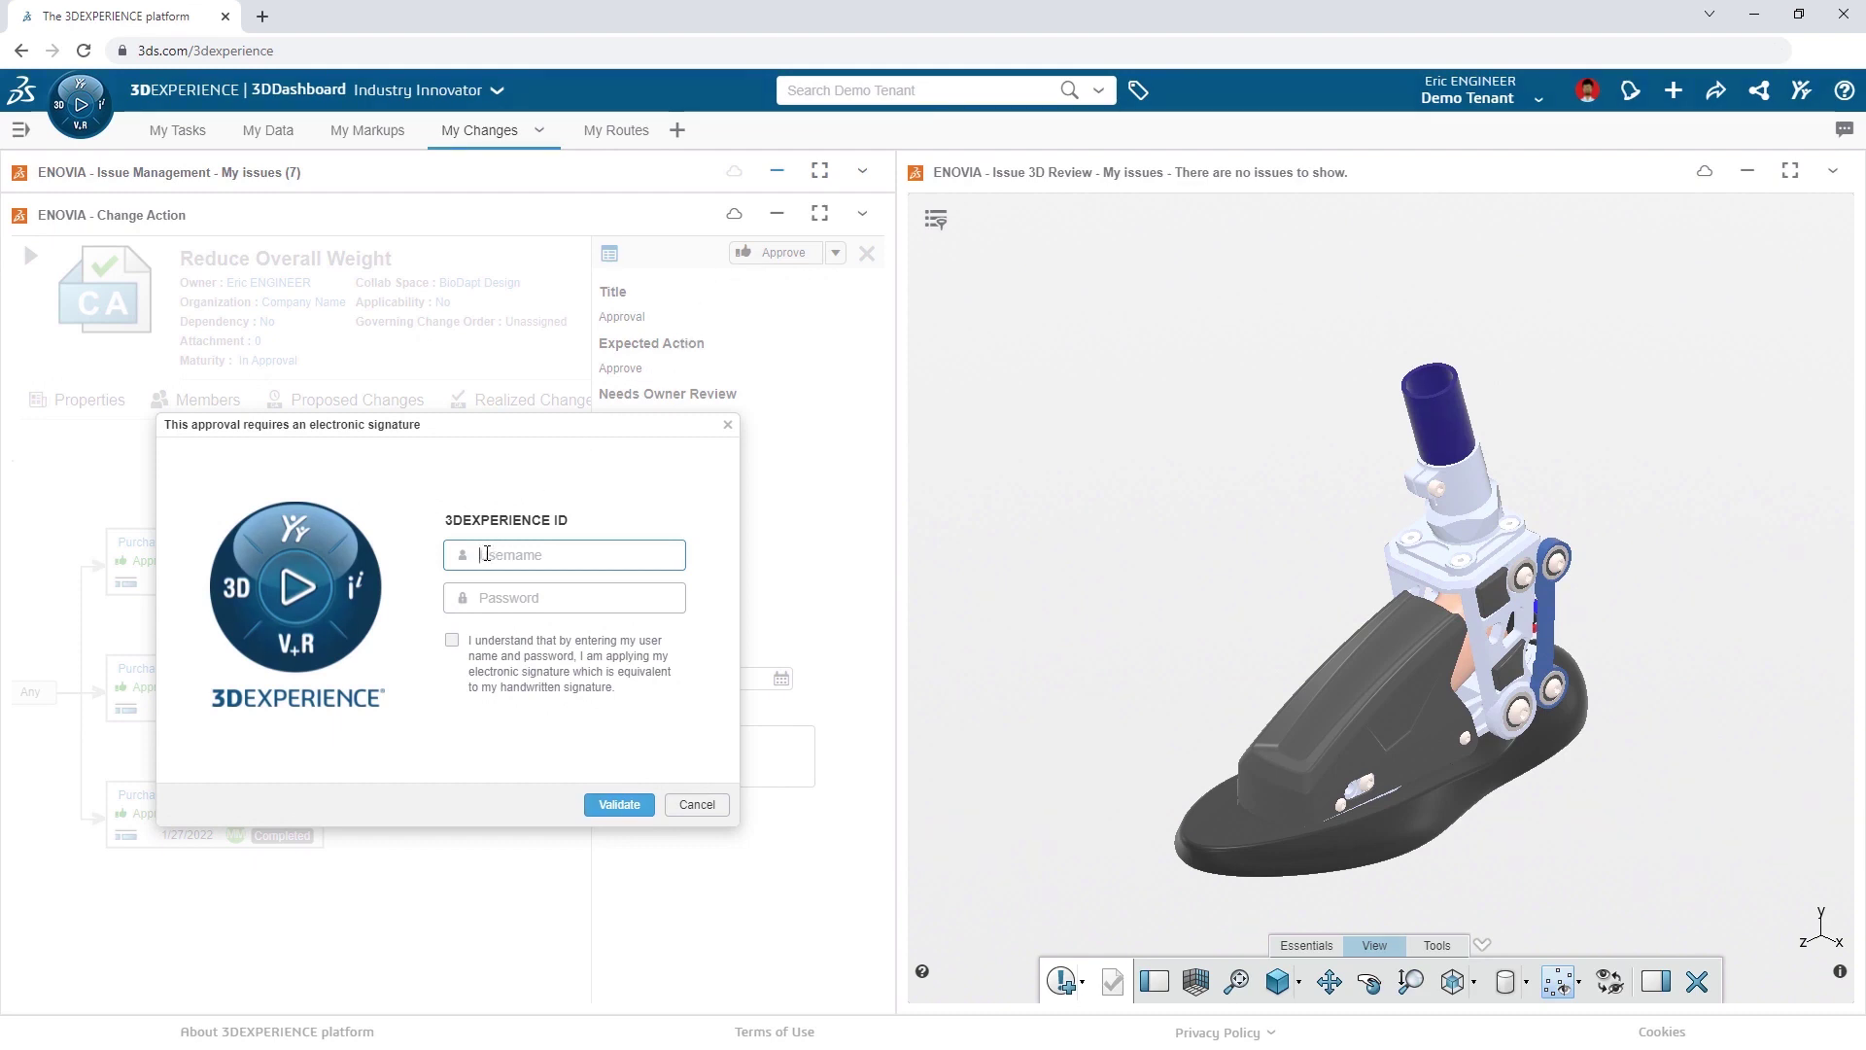
- Sign electronically with the account username and password, accept the statement, and validate
text(Eric_ENGINEER)
click(481, 596)
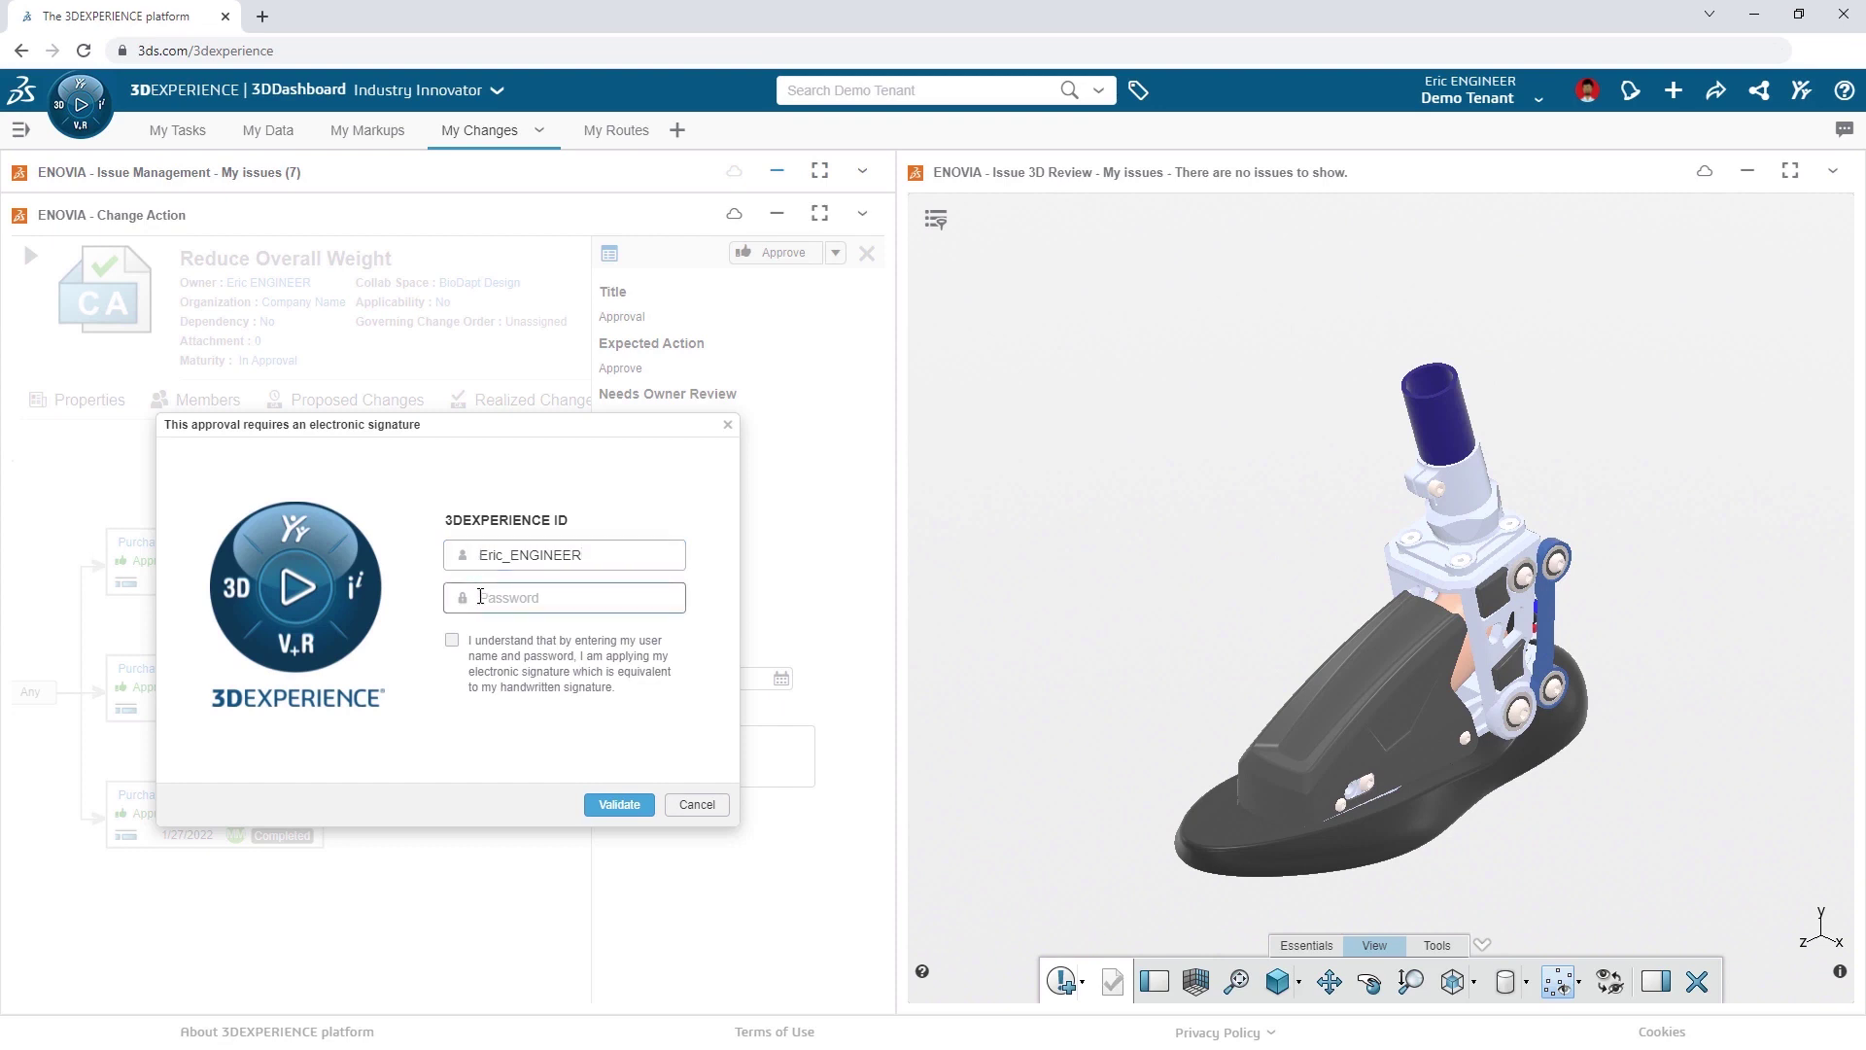
key(ctrl+v)
click(452, 640)
click(596, 807)
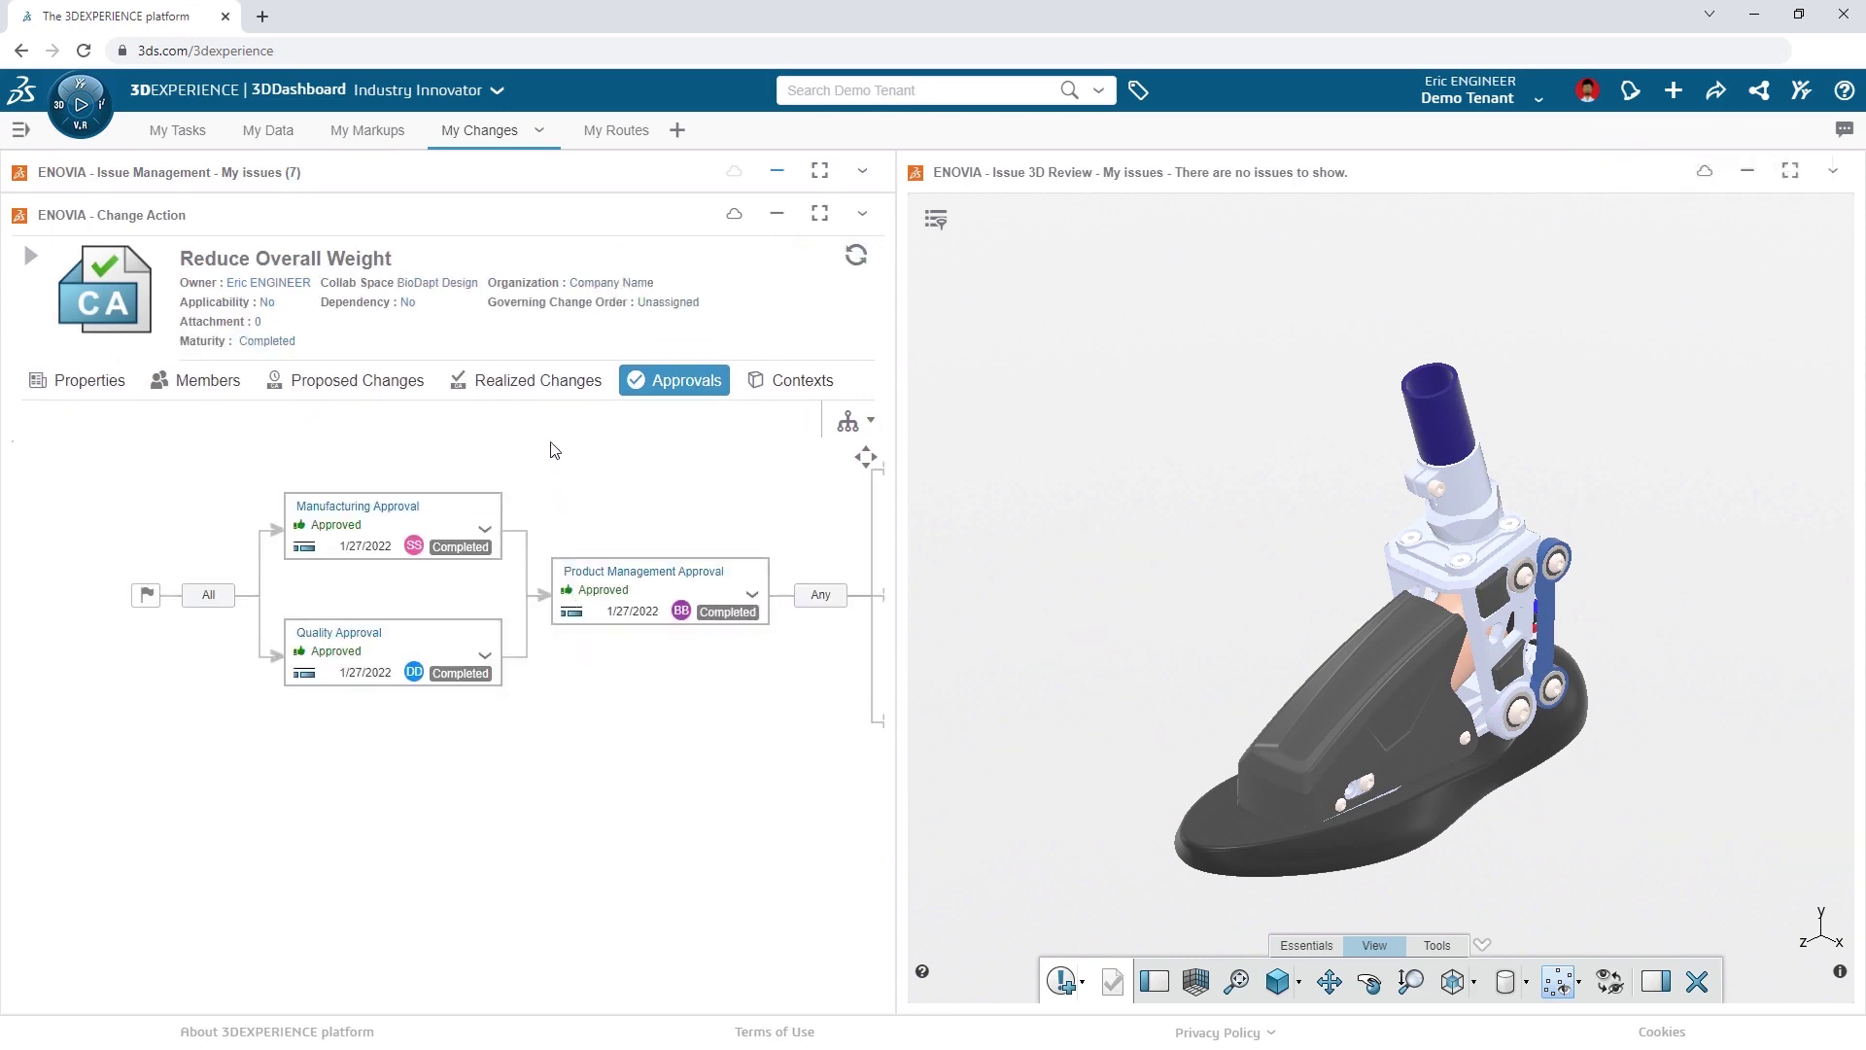
- Review the six Released realized changes and the 1-17-999 part's Change properties
click(548, 389)
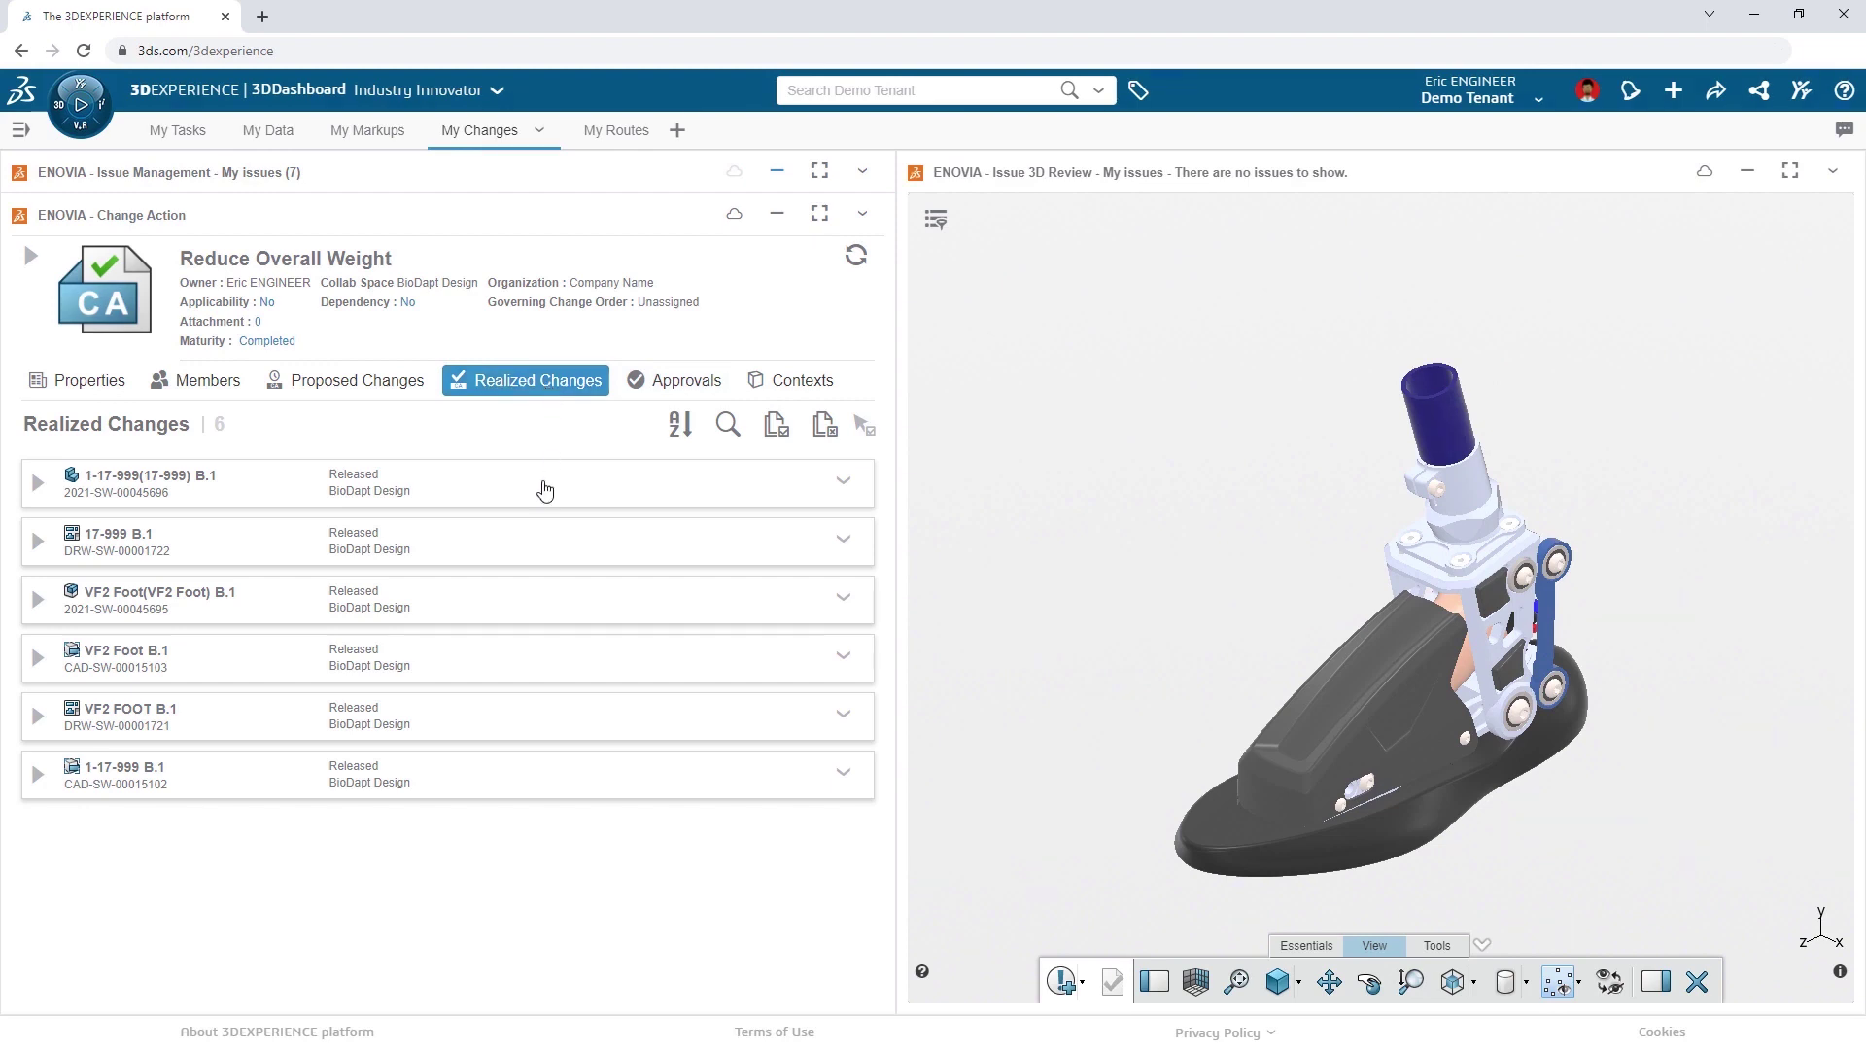
click(844, 486)
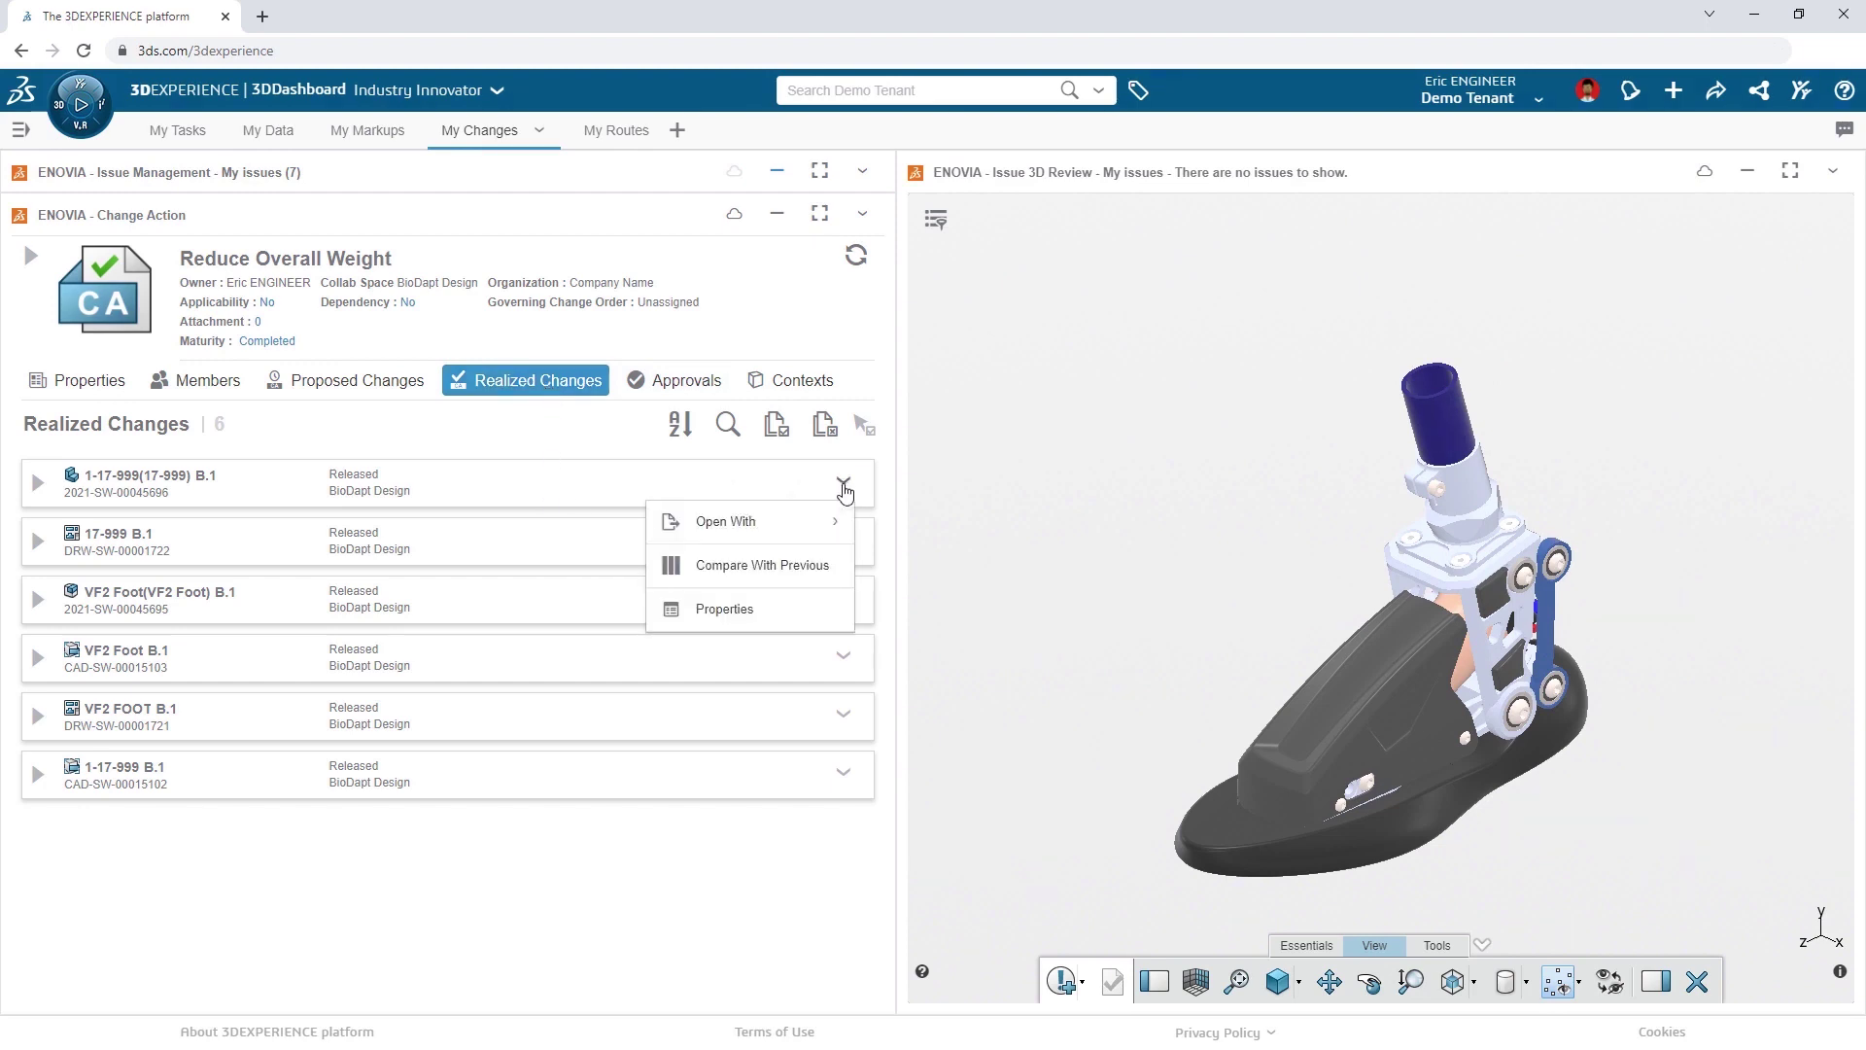
click(842, 606)
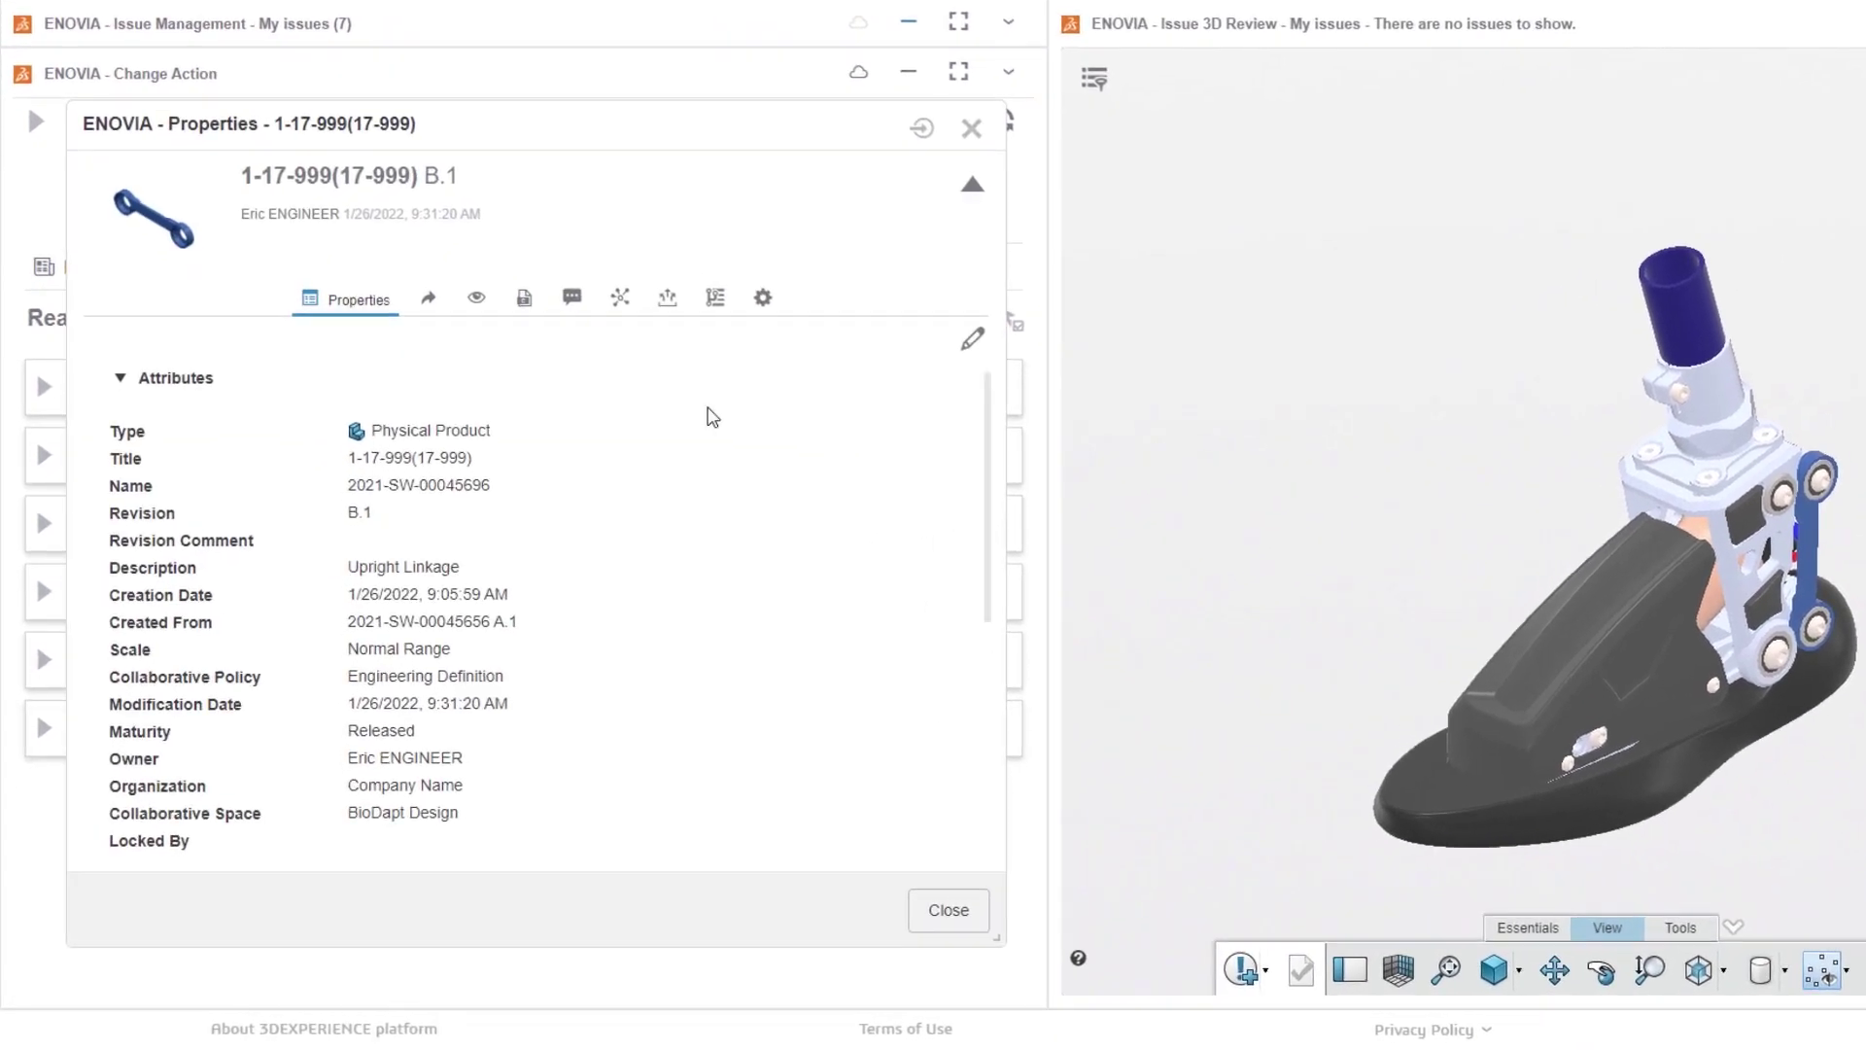
click(524, 303)
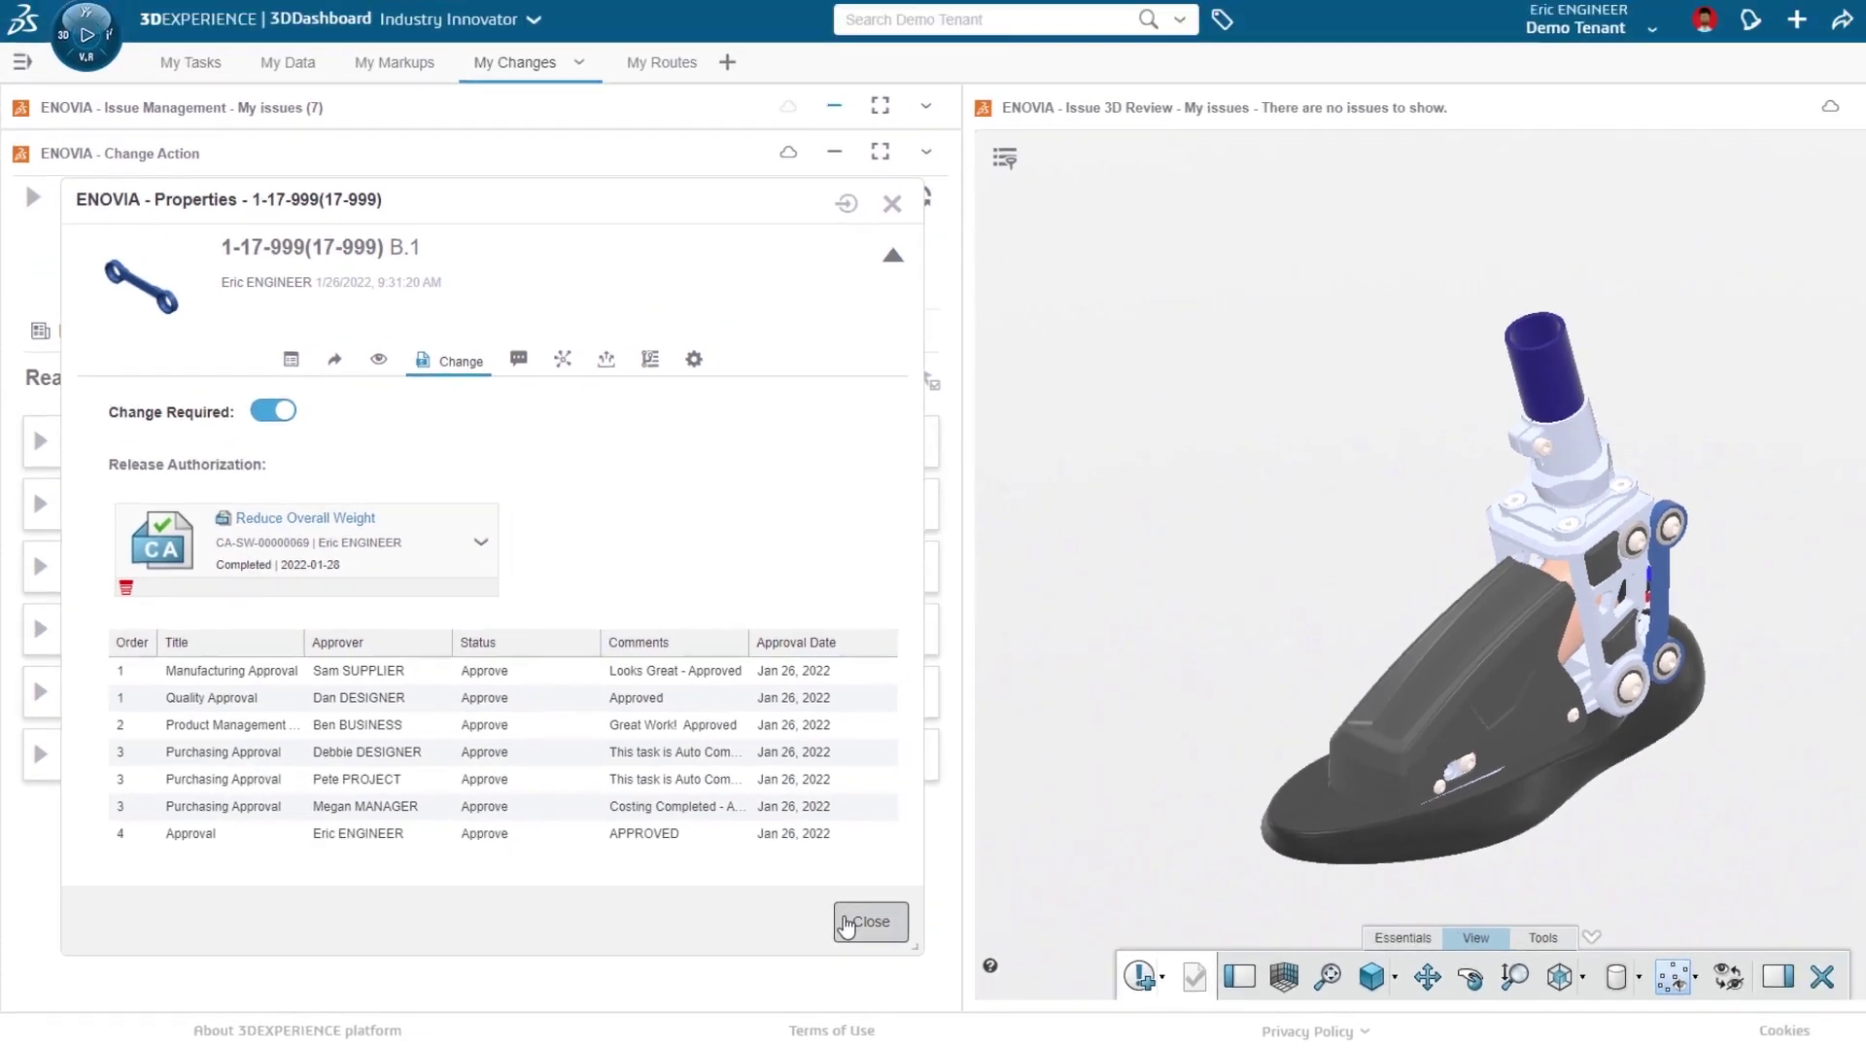
click(935, 909)
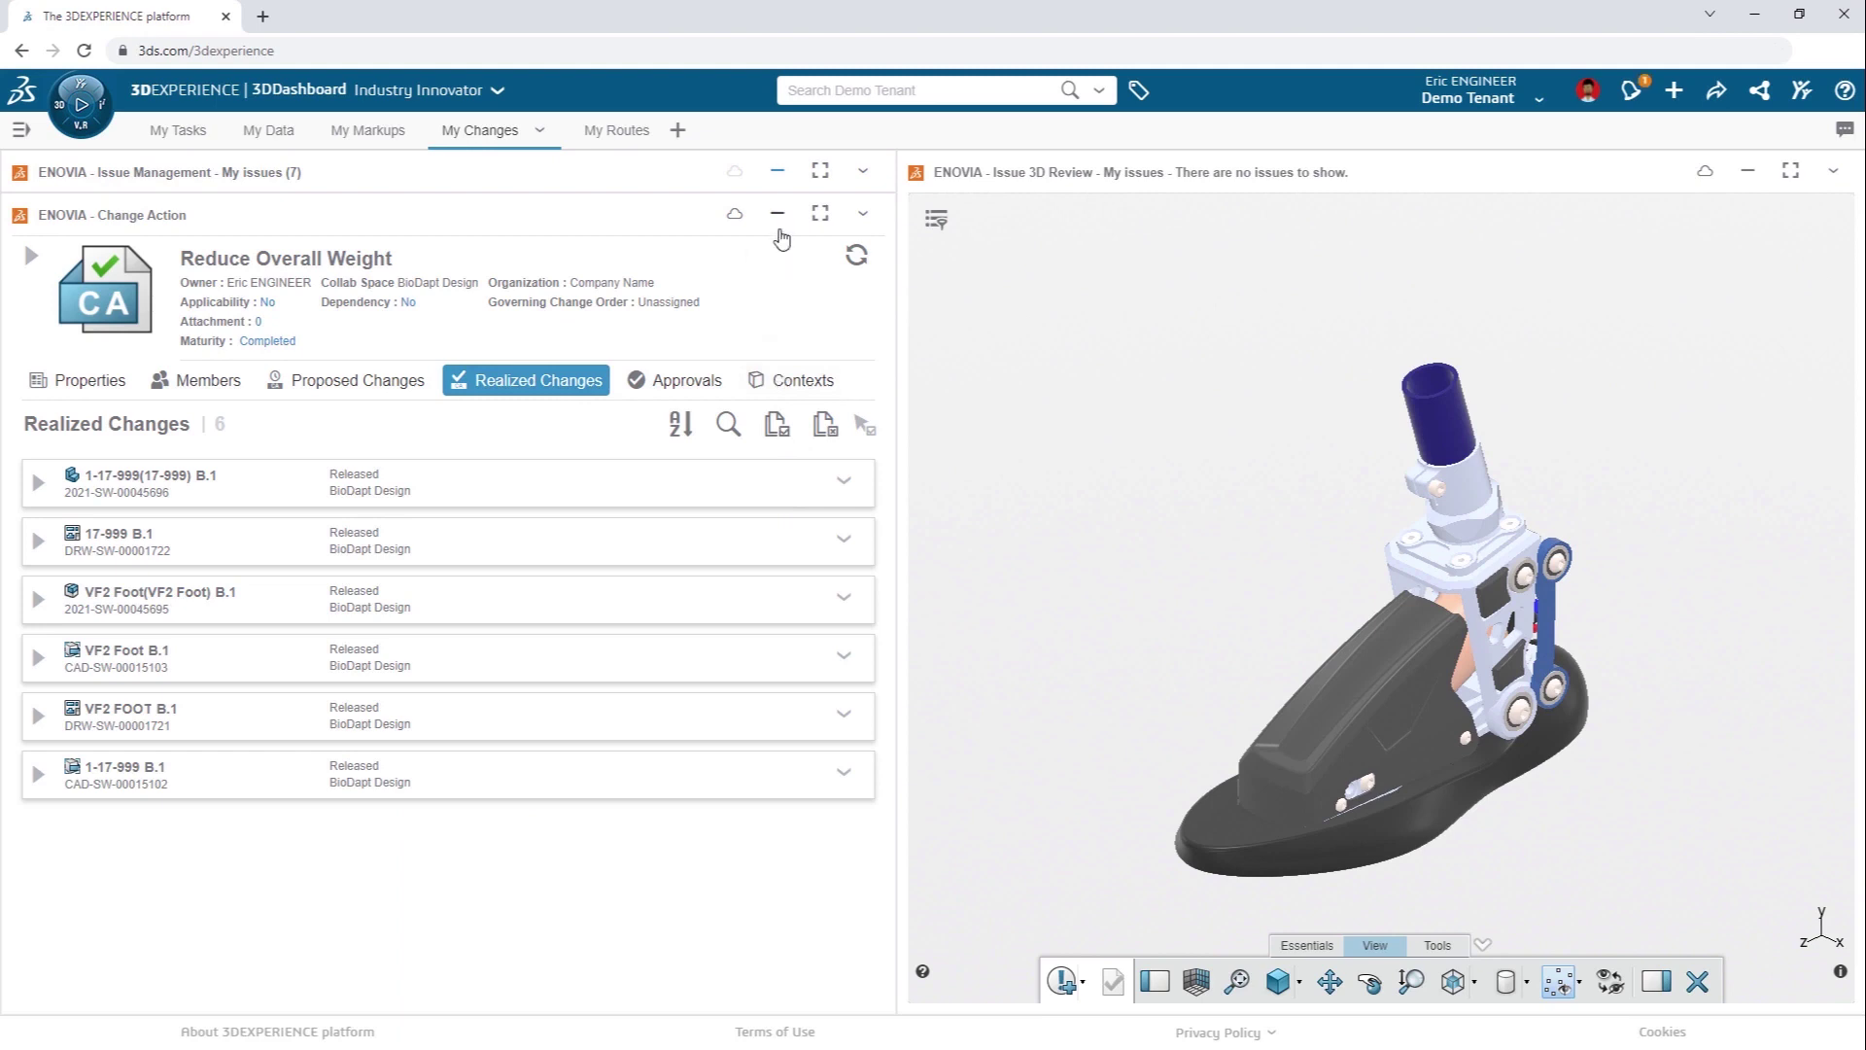
- Open the Reduce Overall Weight issue in Issue Management and set it to Completed
click(778, 218)
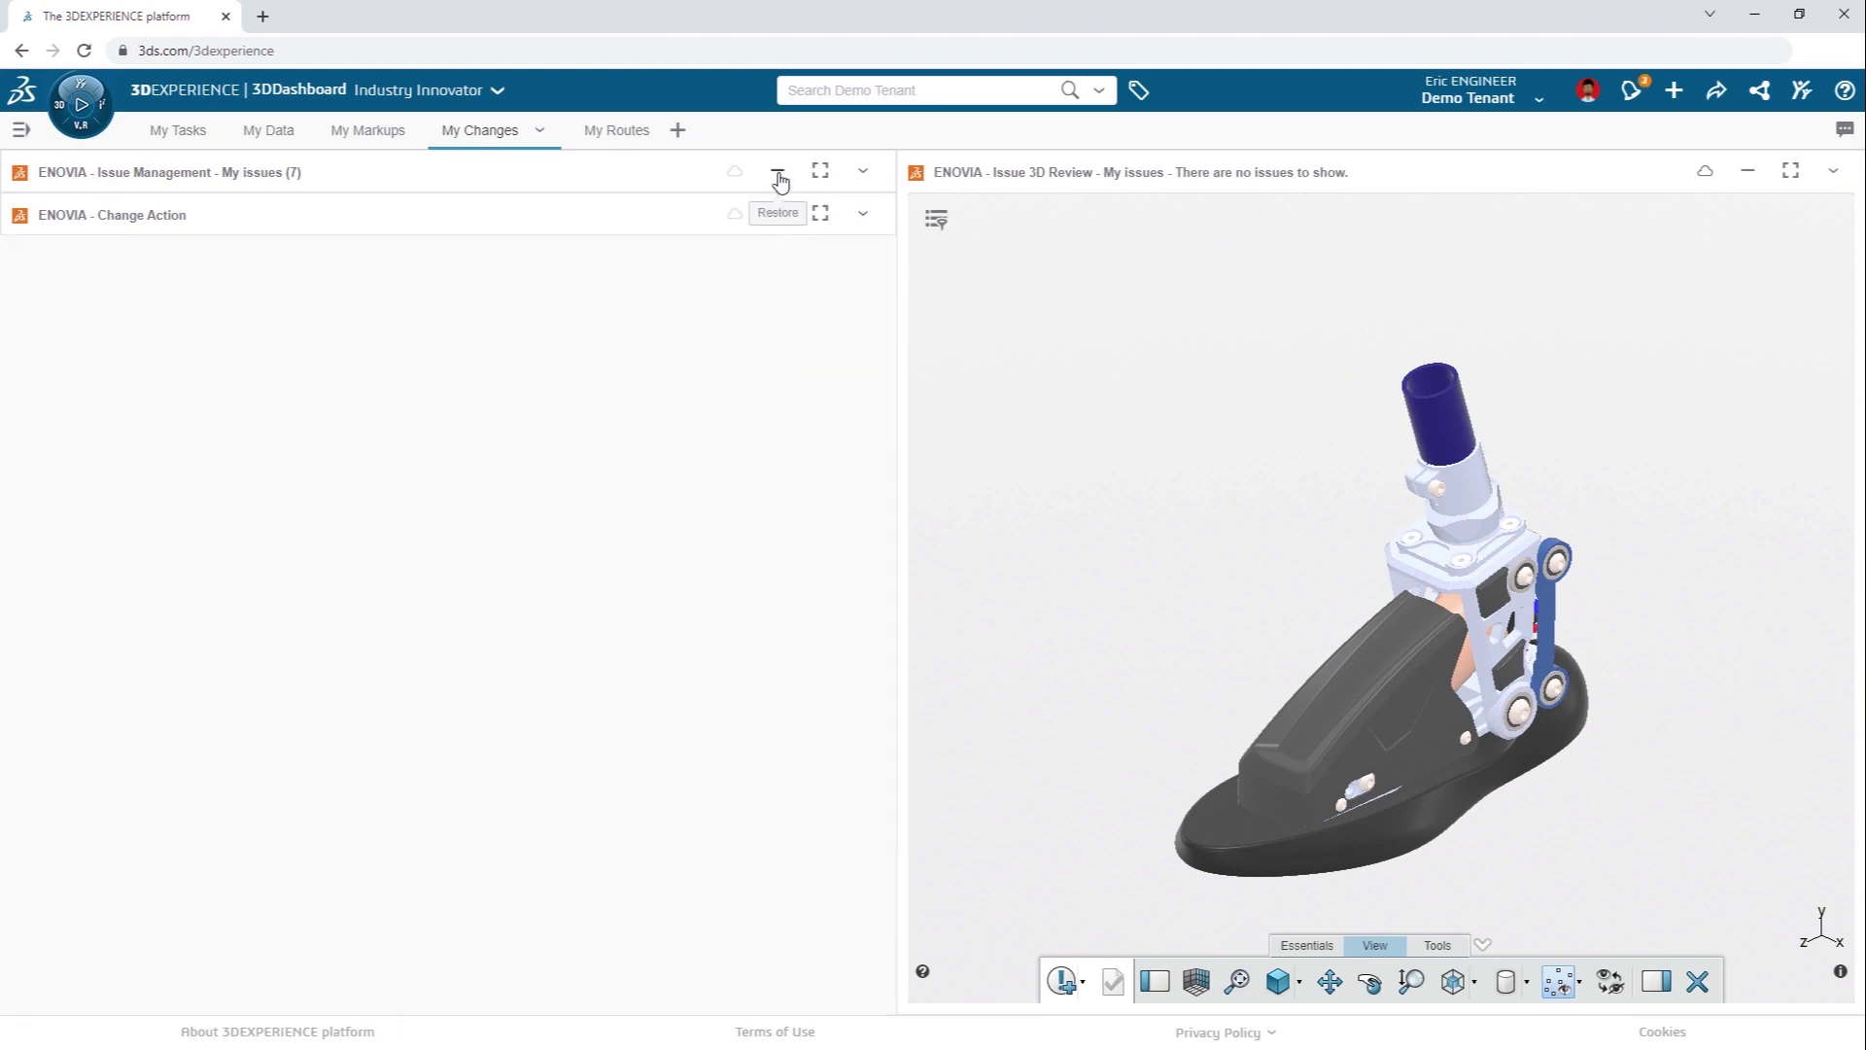
click(779, 176)
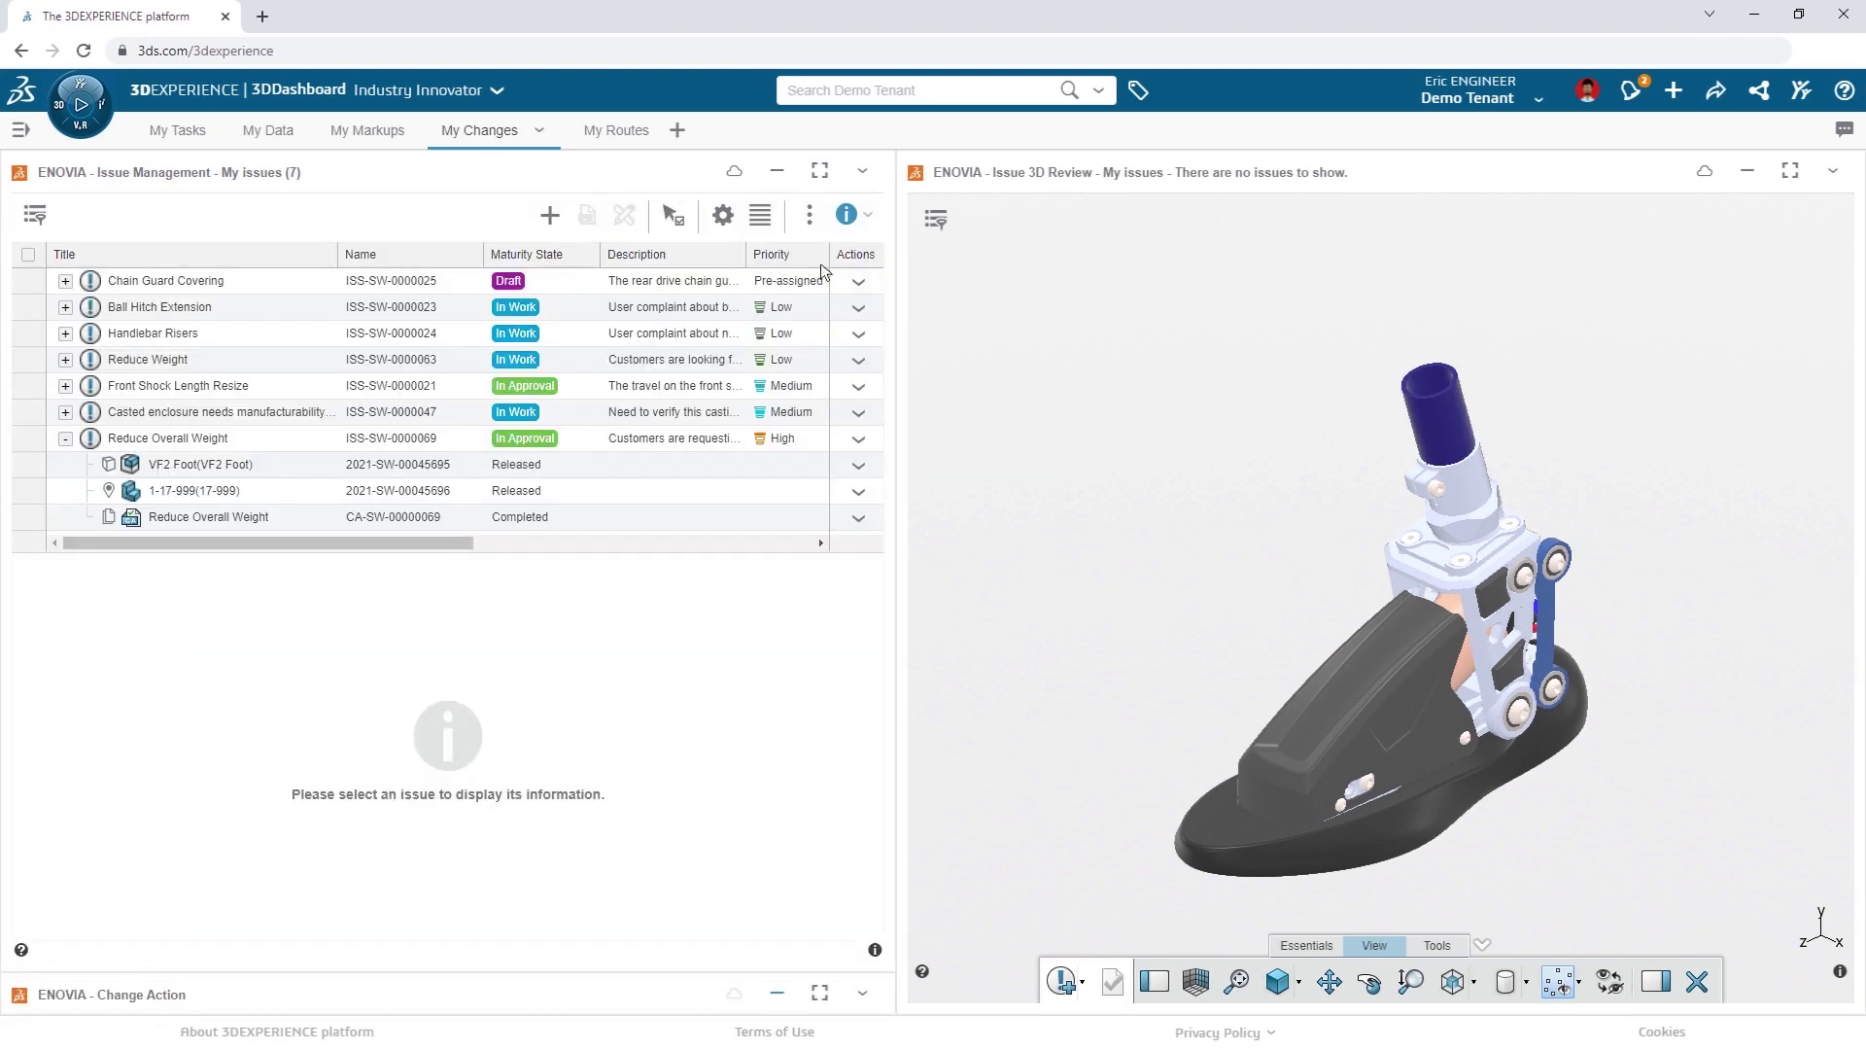
click(606, 444)
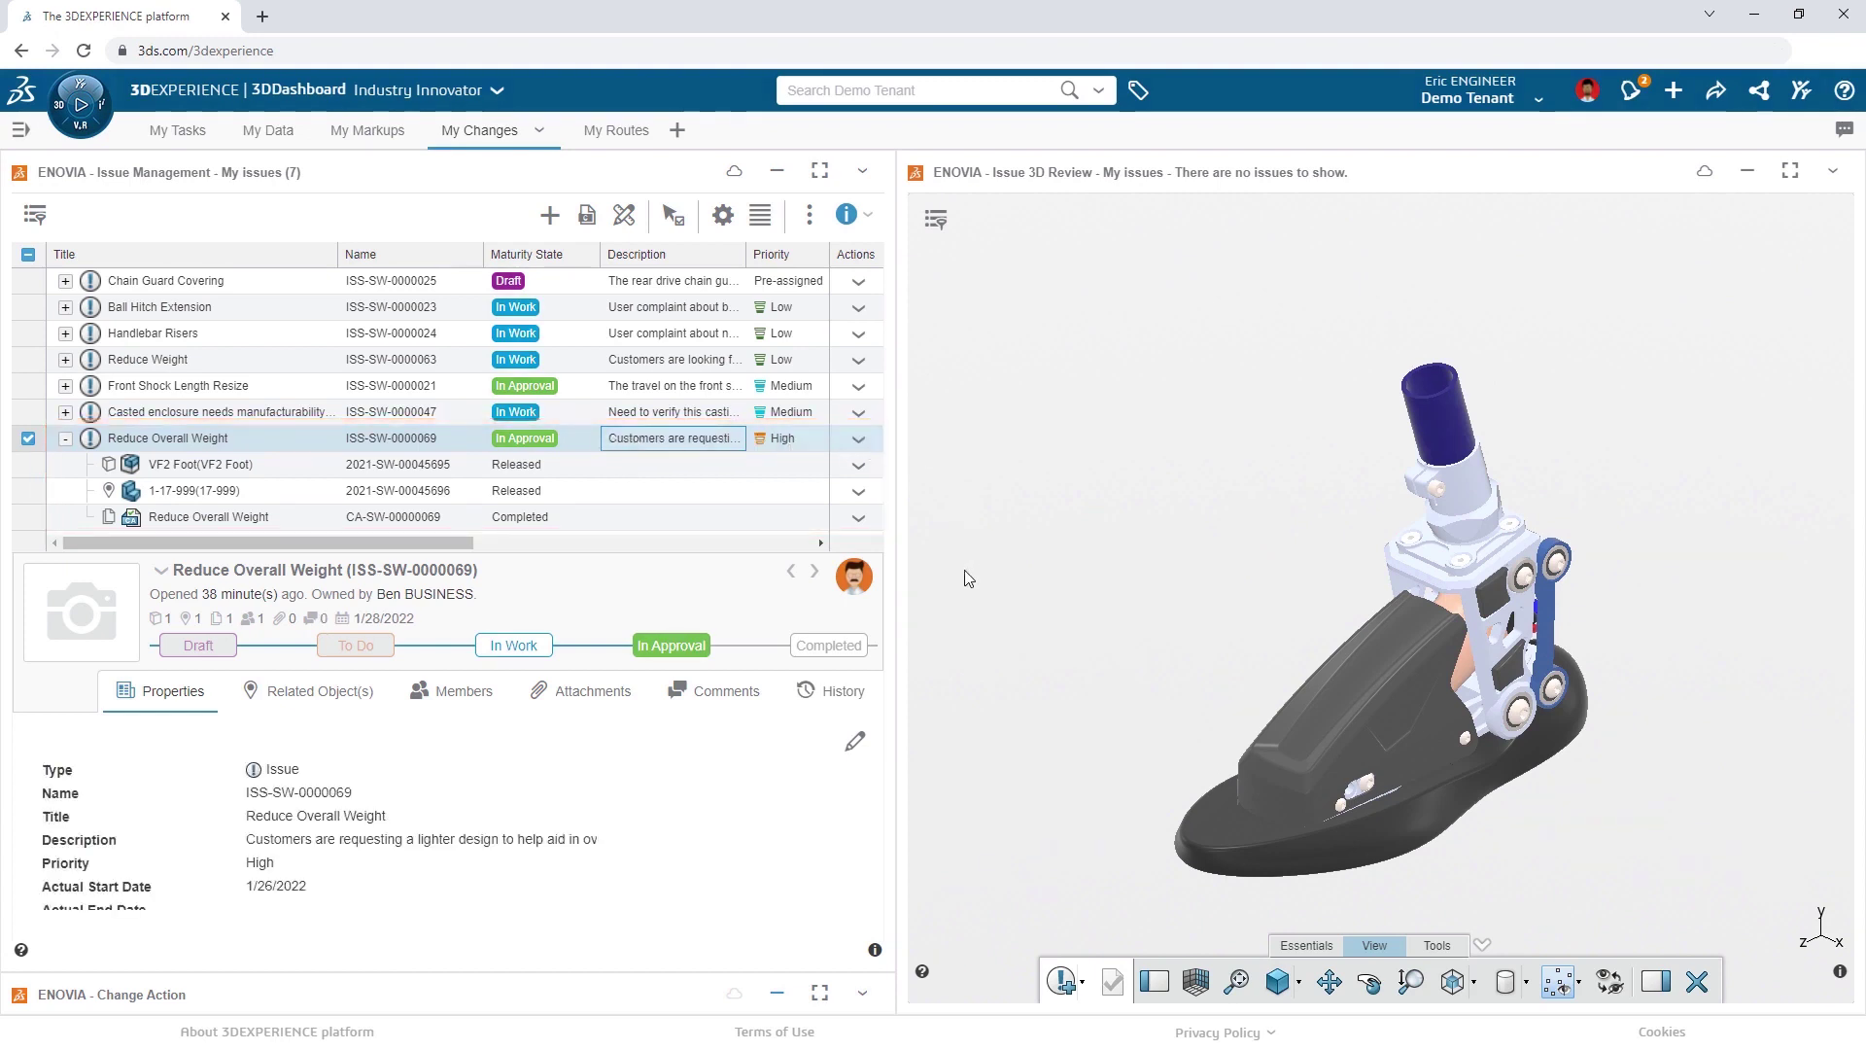
click(829, 645)
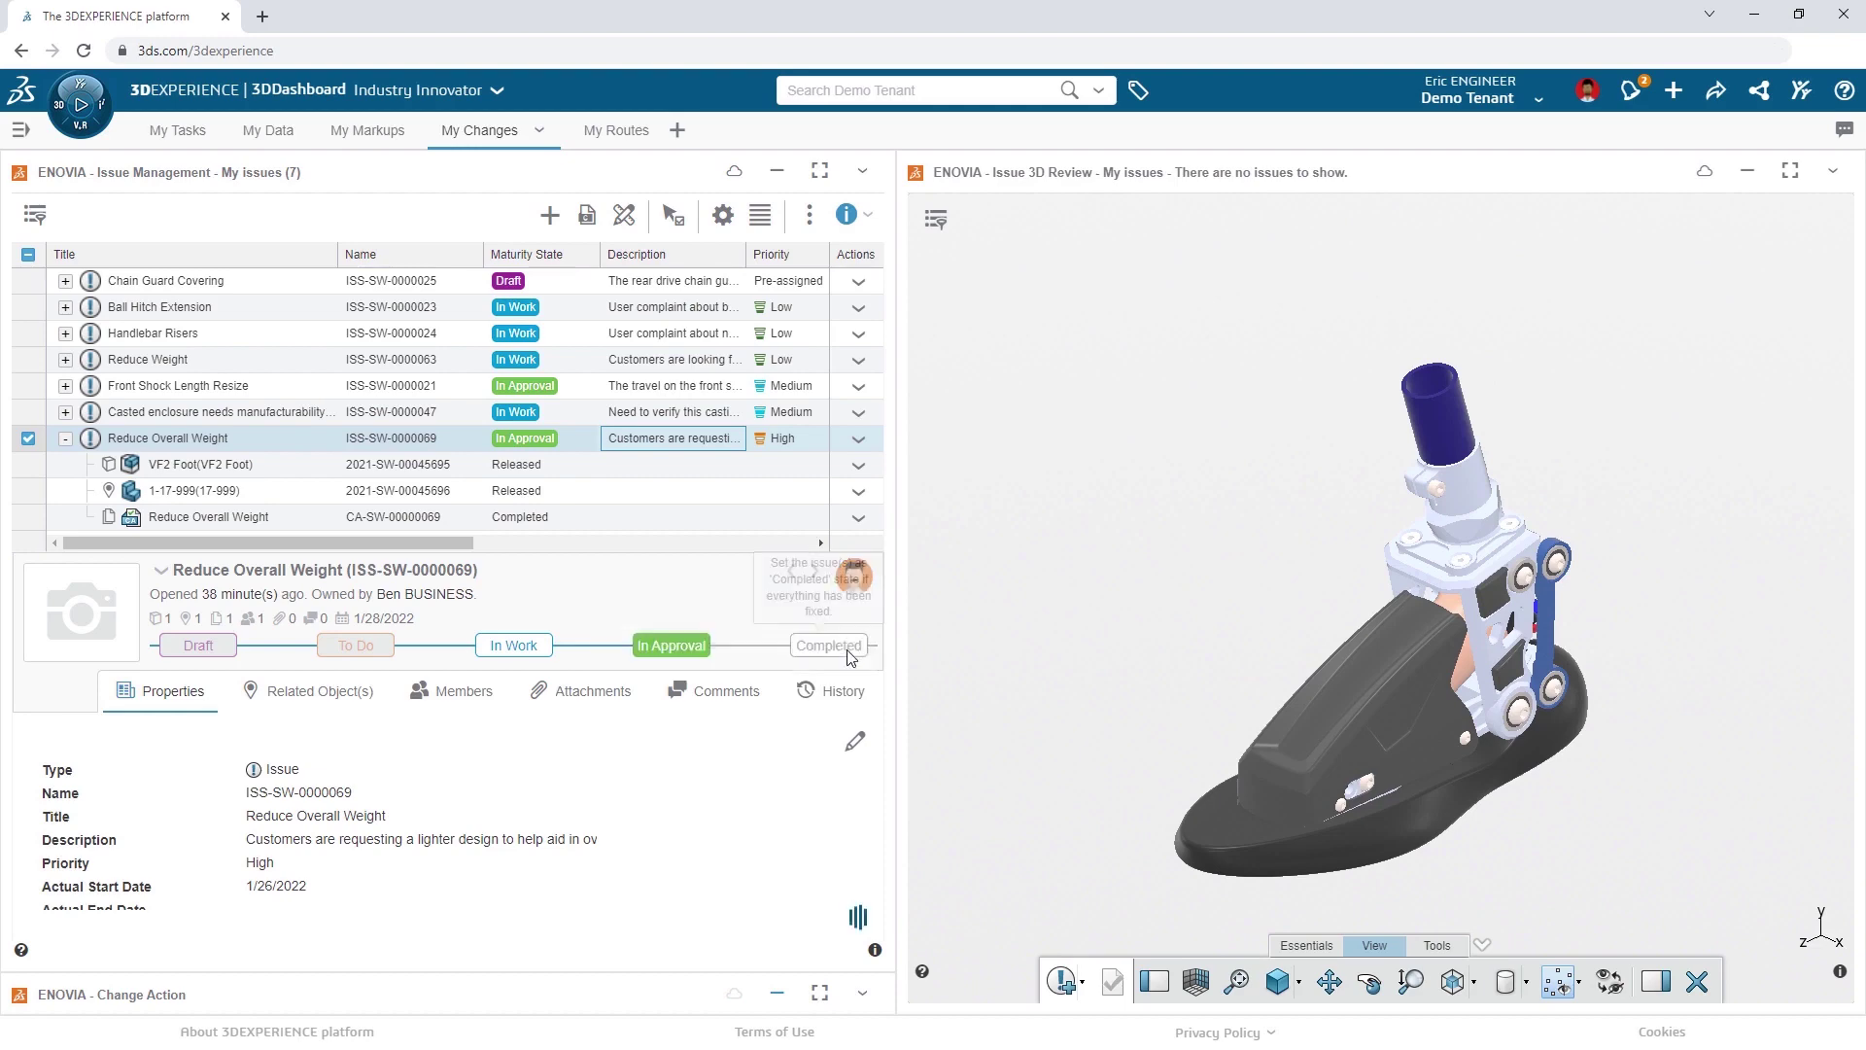